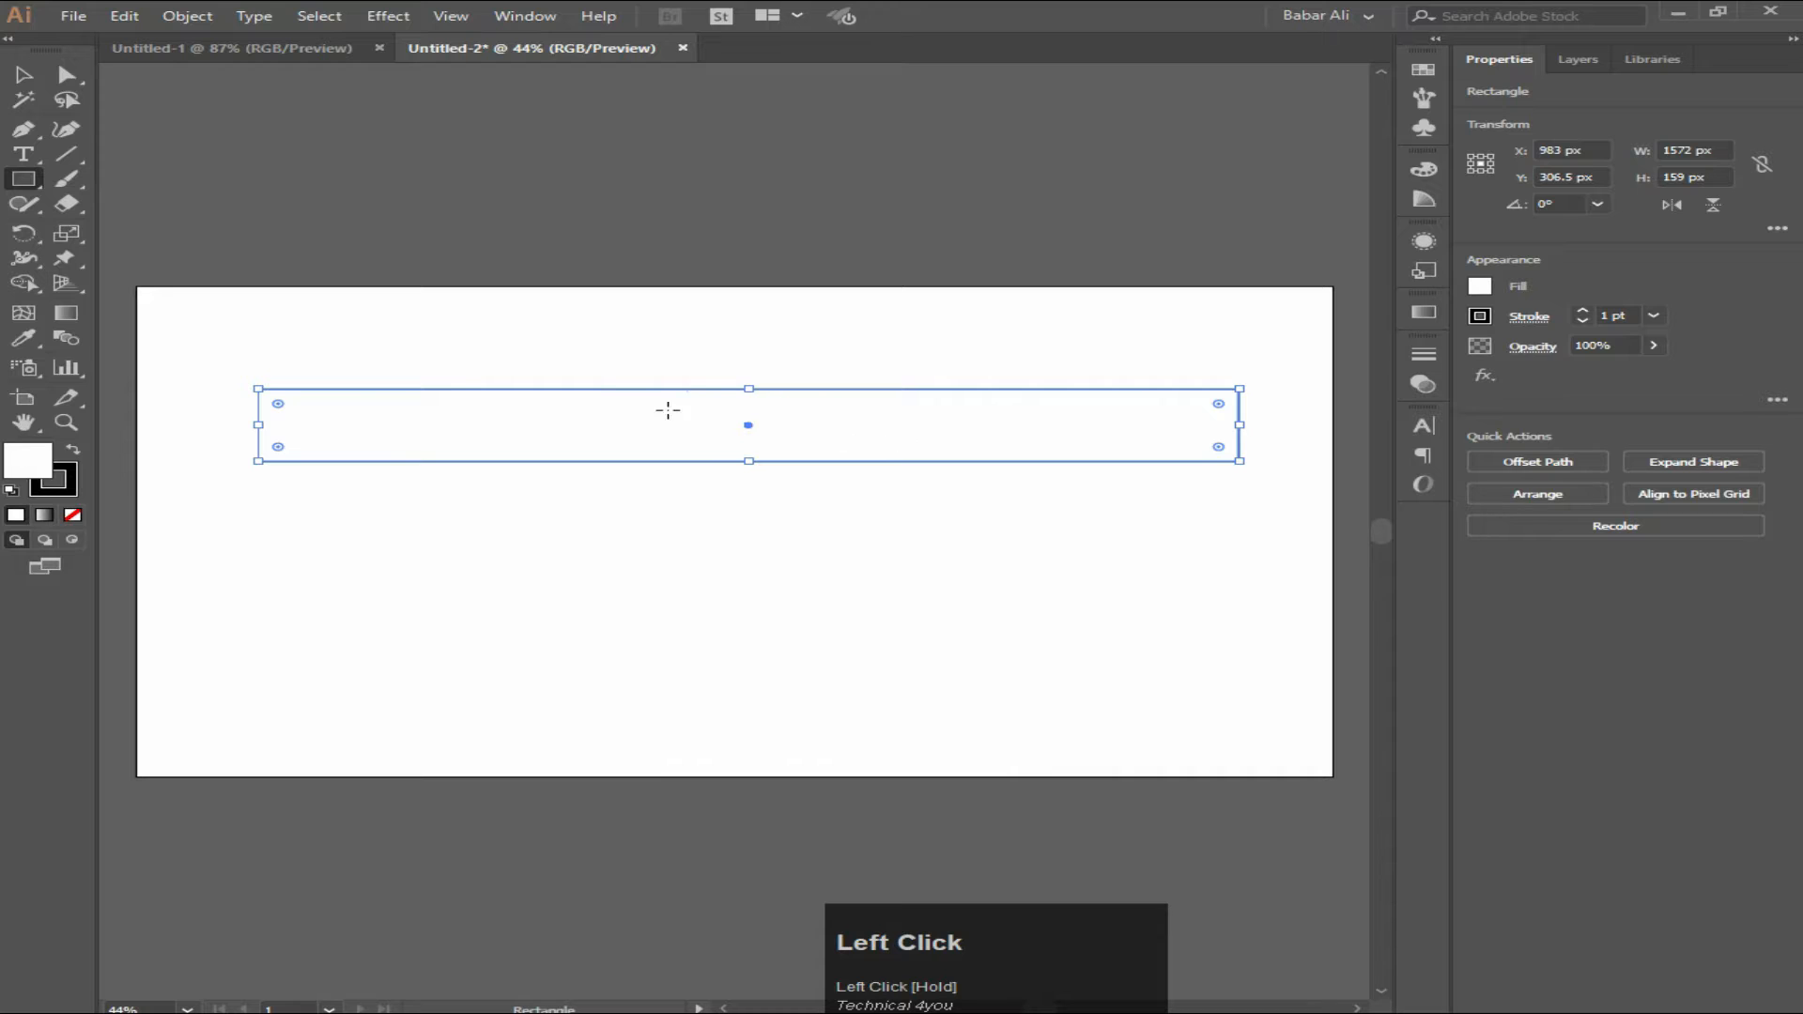
Round the wide rectangle's corners to their maximum radius so it forms a pill-shaped bar
click(28, 77)
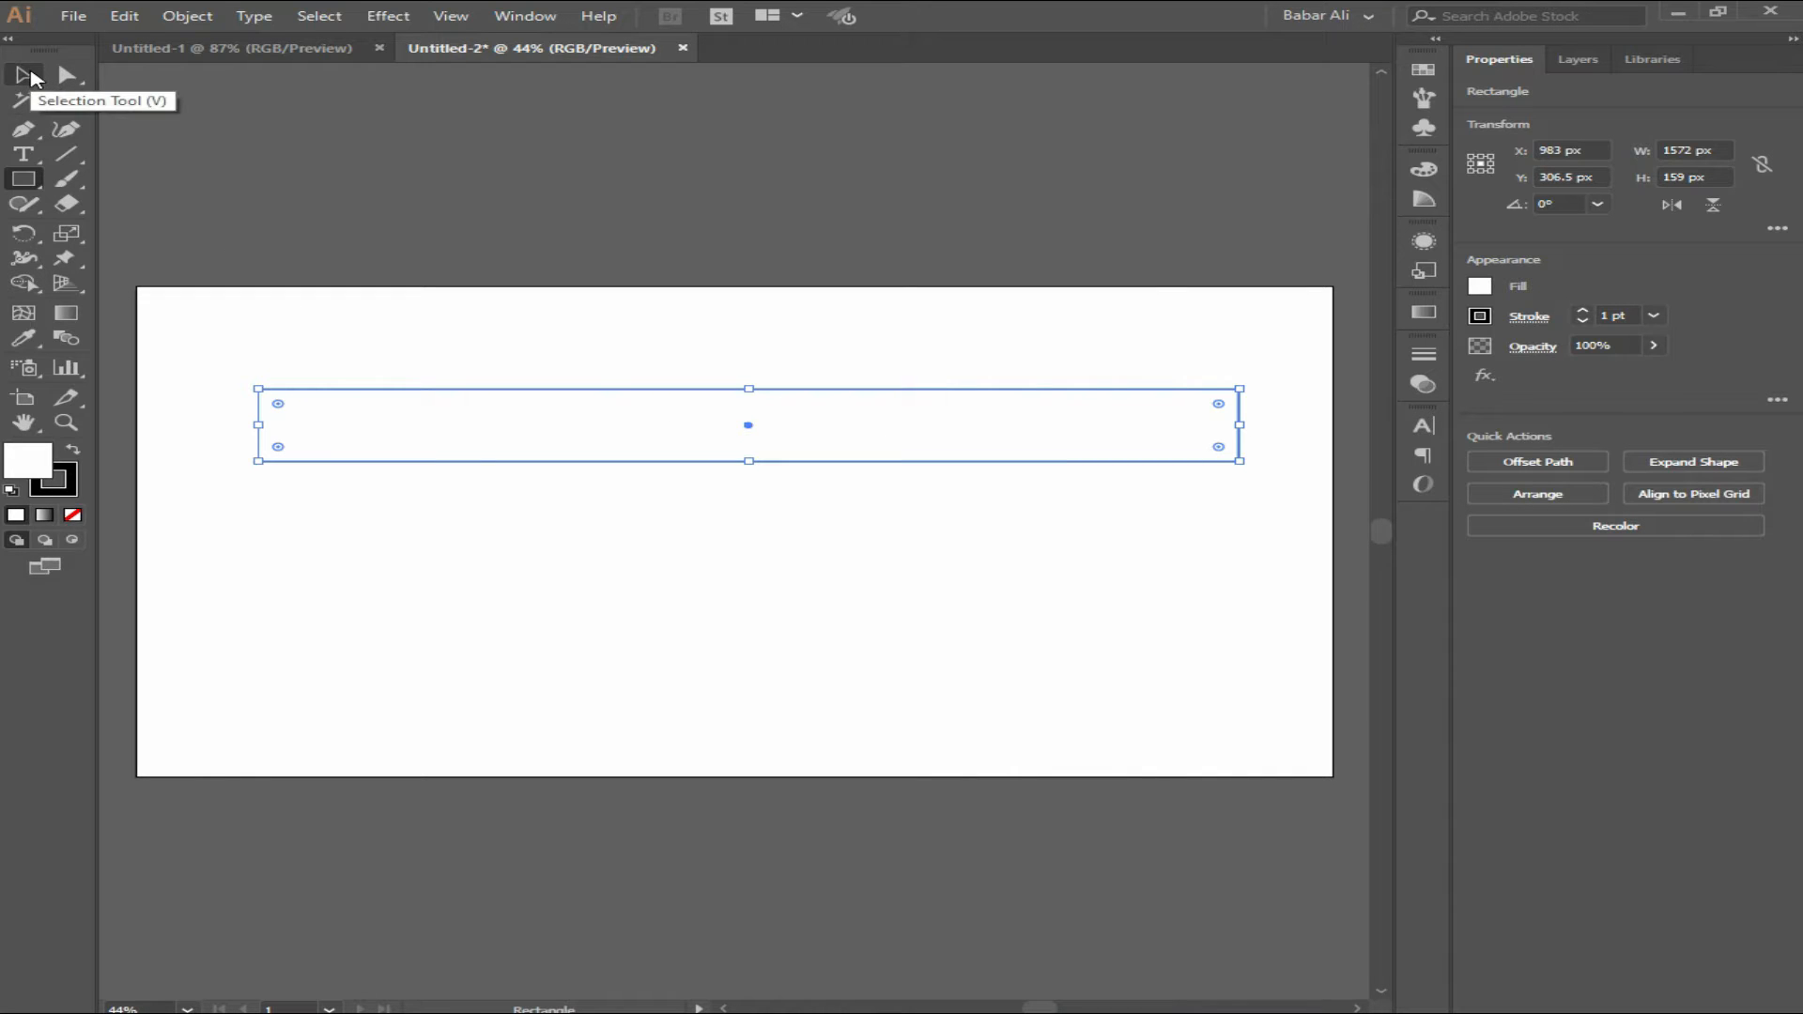
click(84, 79)
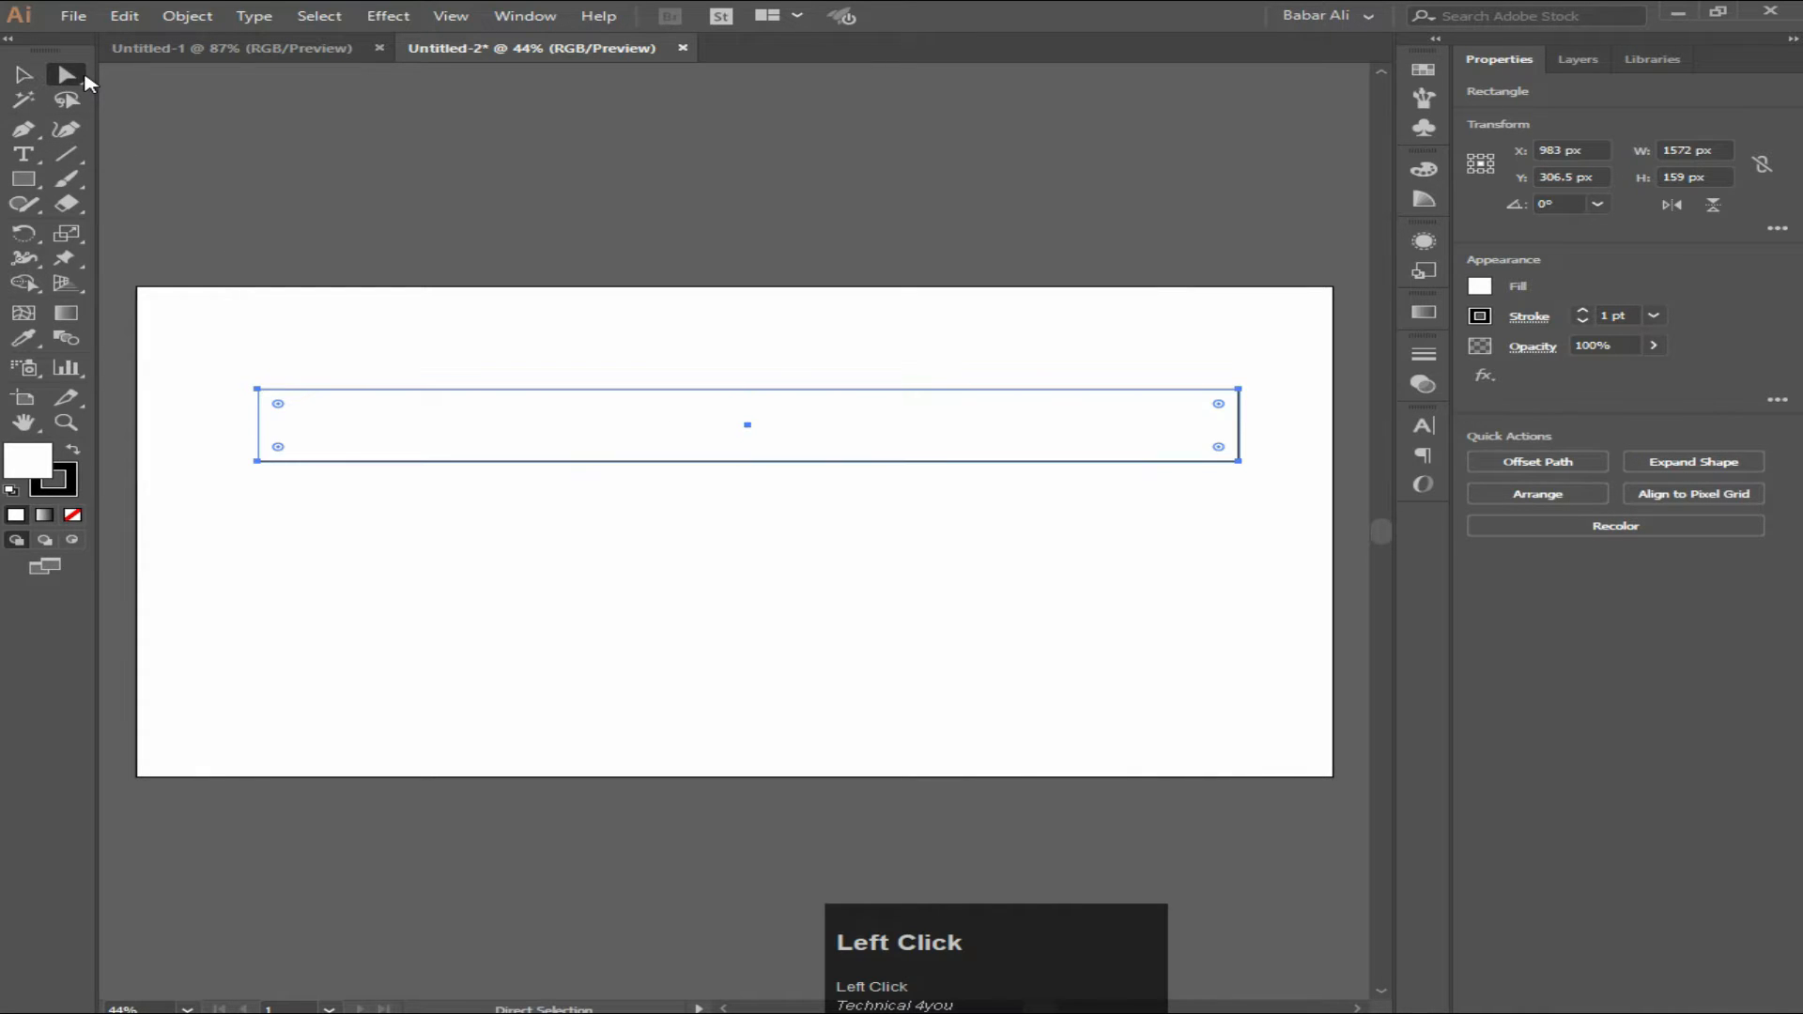
drag(288, 411, 455, 442)
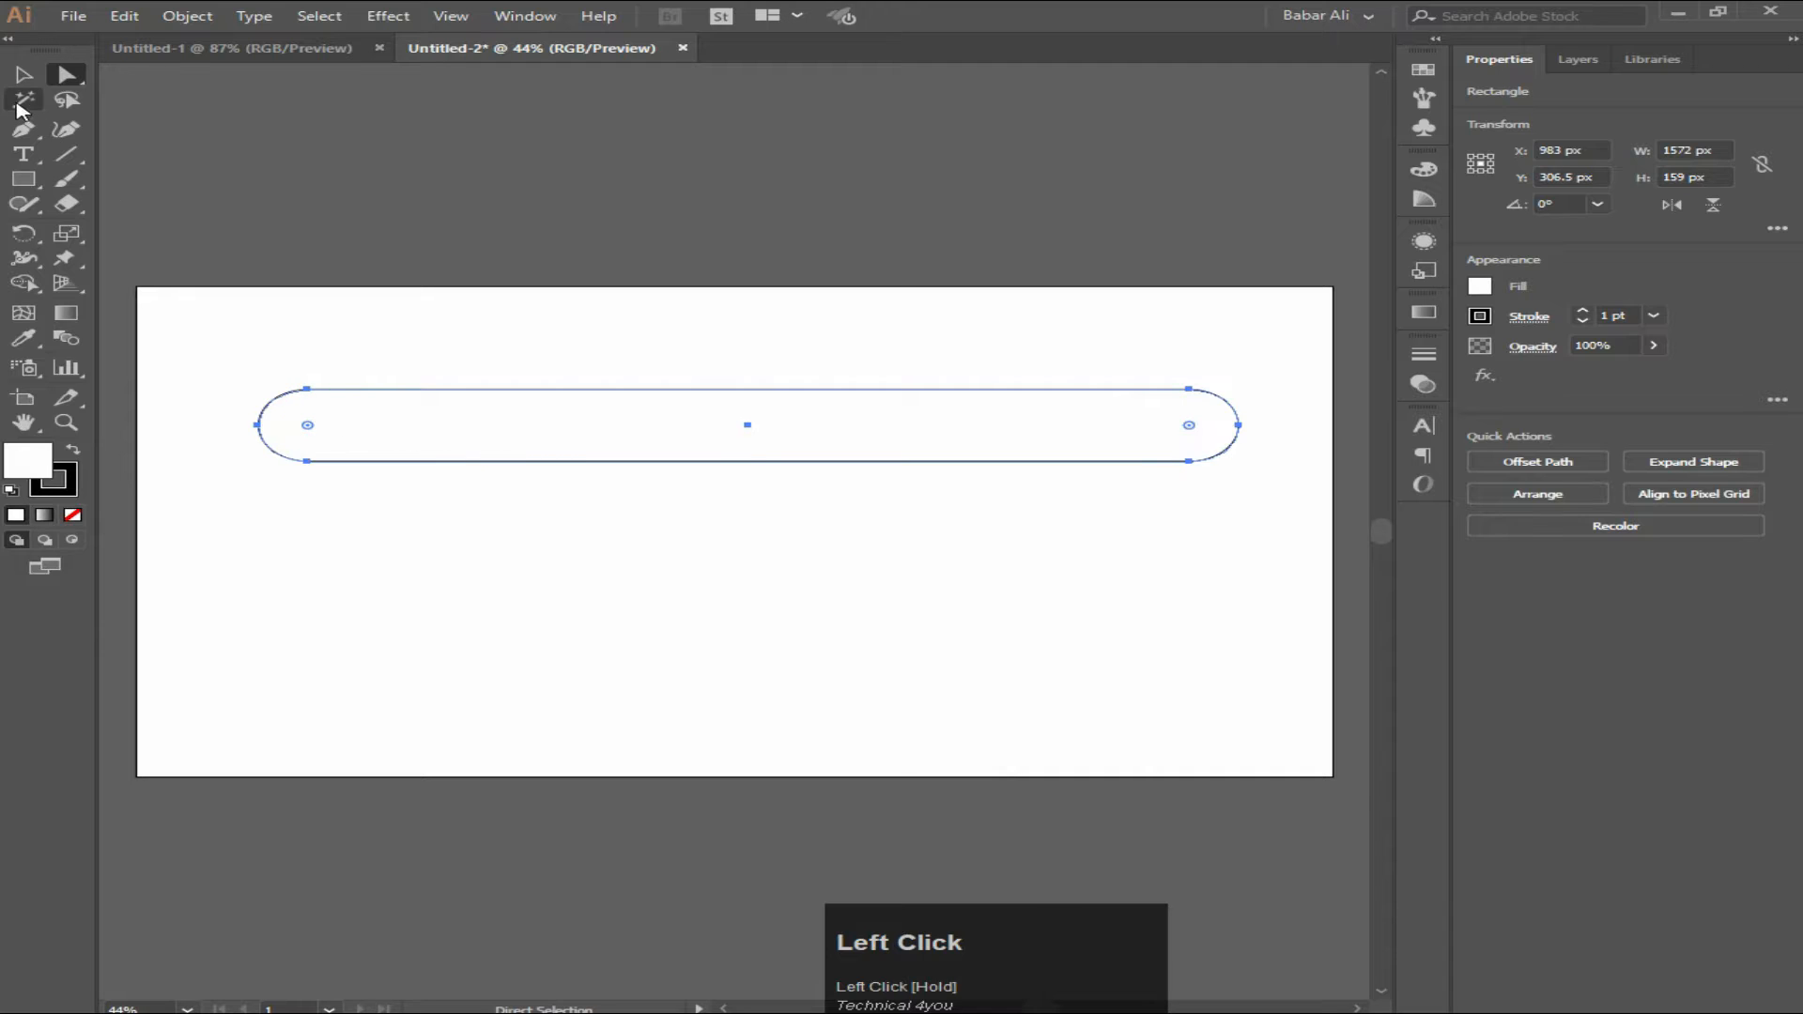
Duplicate the pill-shaped bar straight down, leaving a small gap beneath the original
click(24, 75)
click(695, 347)
drag(716, 411, 717, 537)
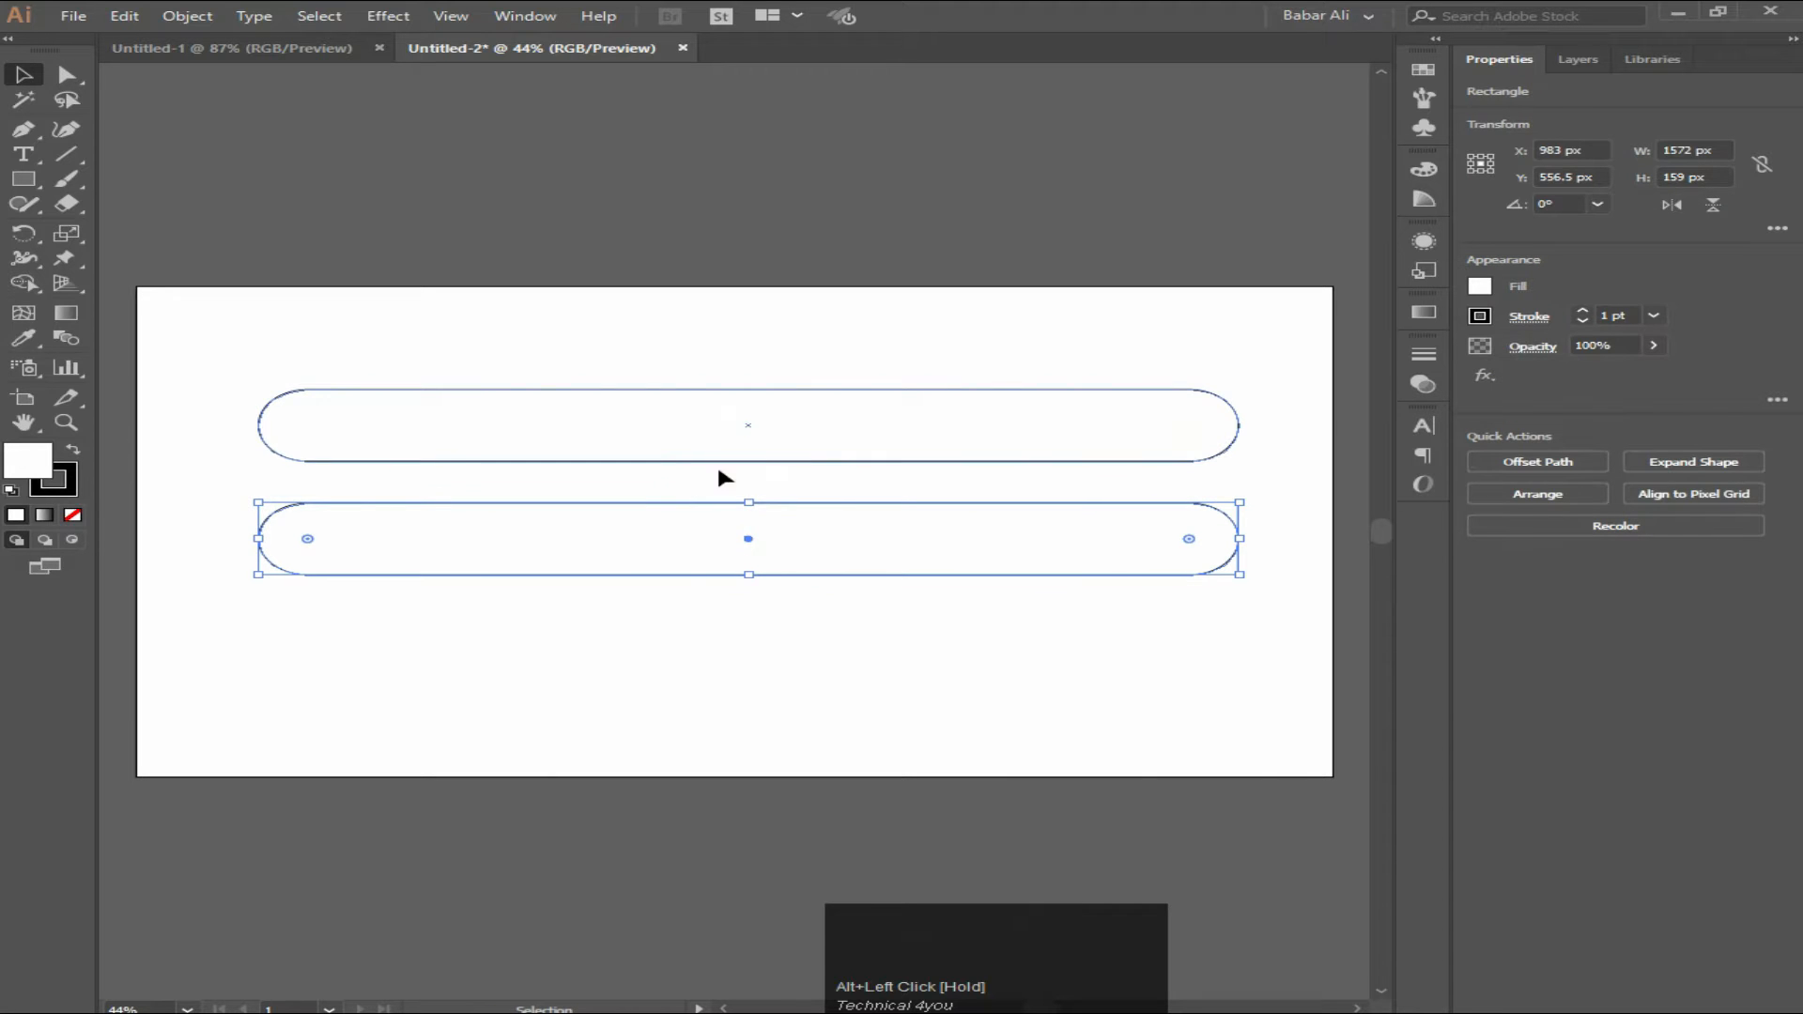
click(647, 305)
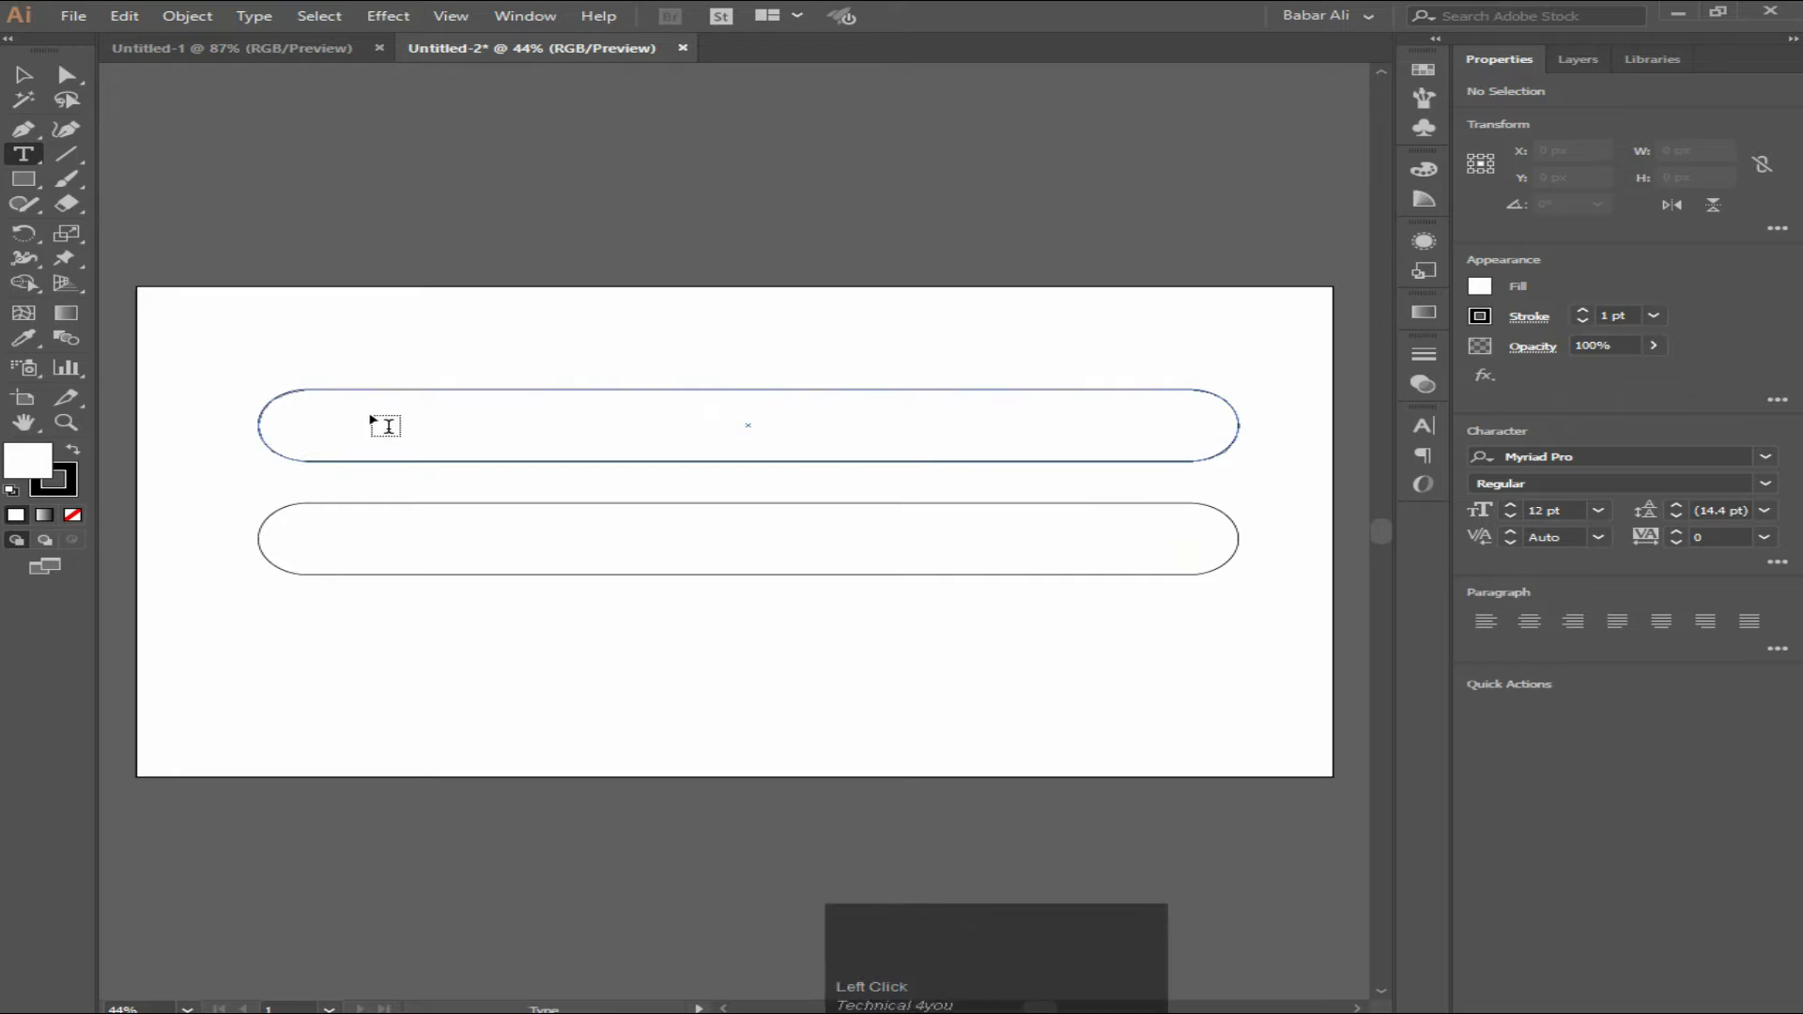
Add the text EMAIL at 48 pt above the upper bar
click(370, 348)
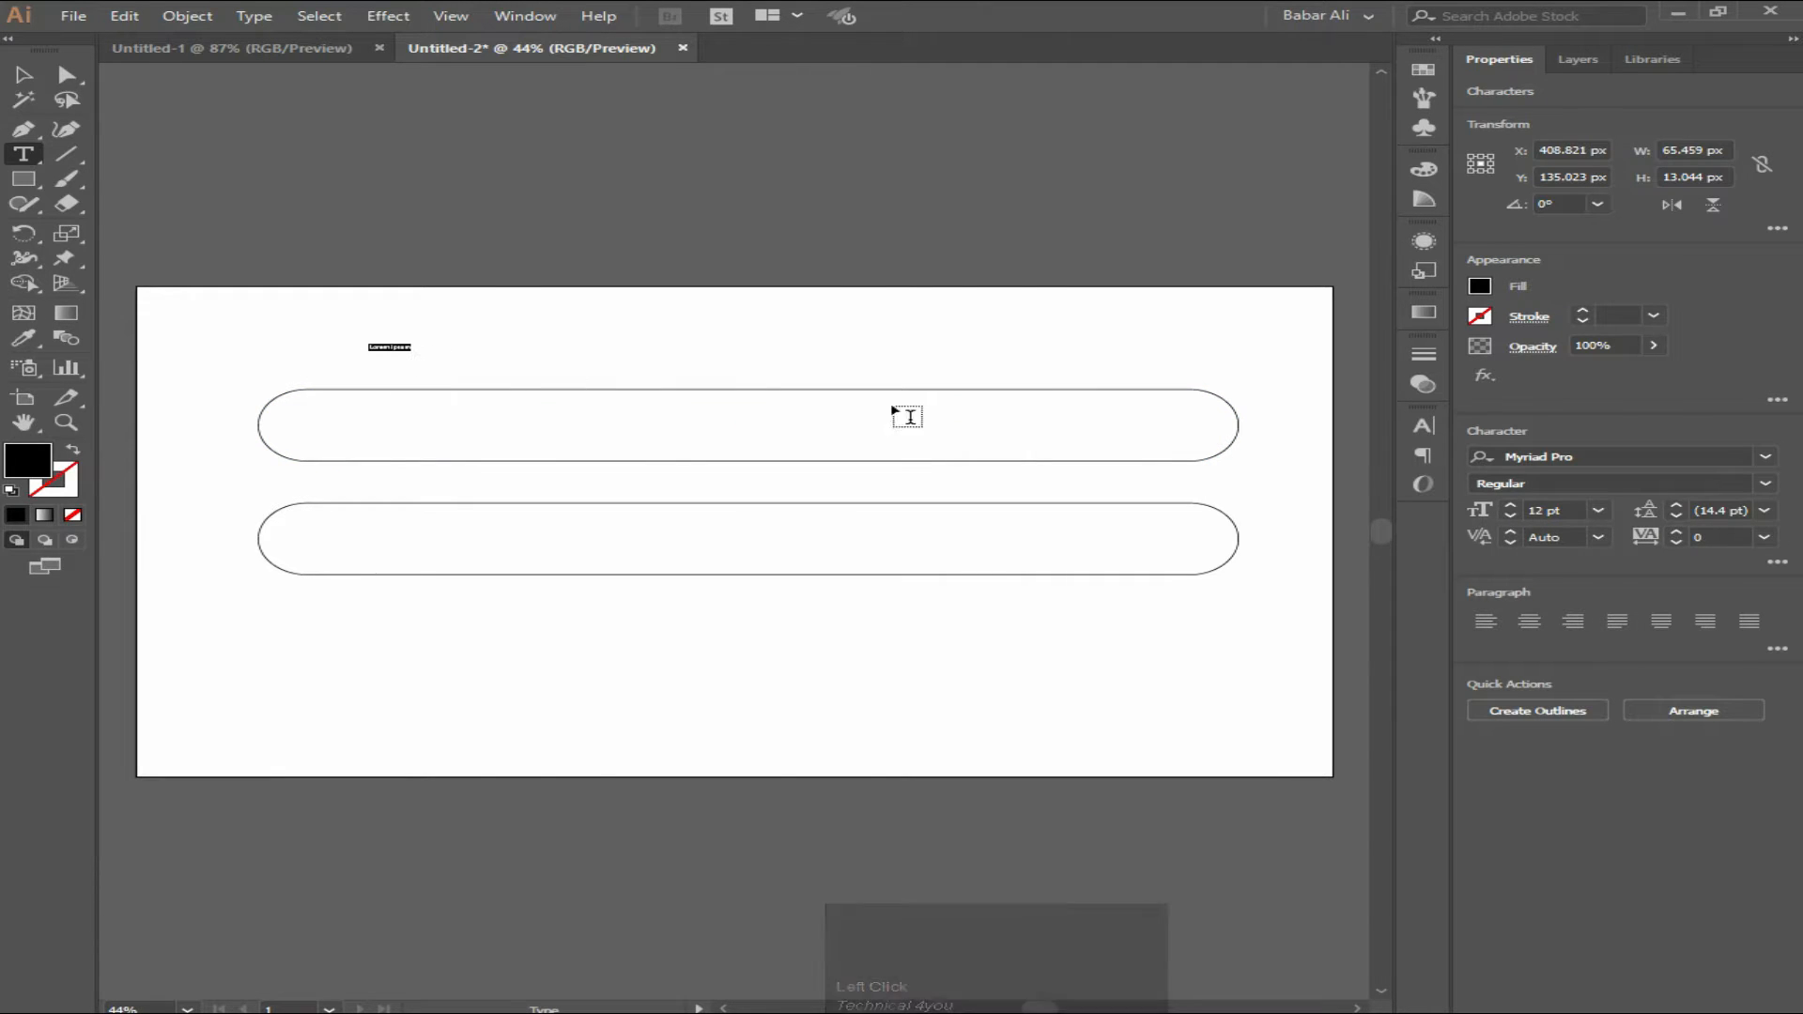
click(1598, 510)
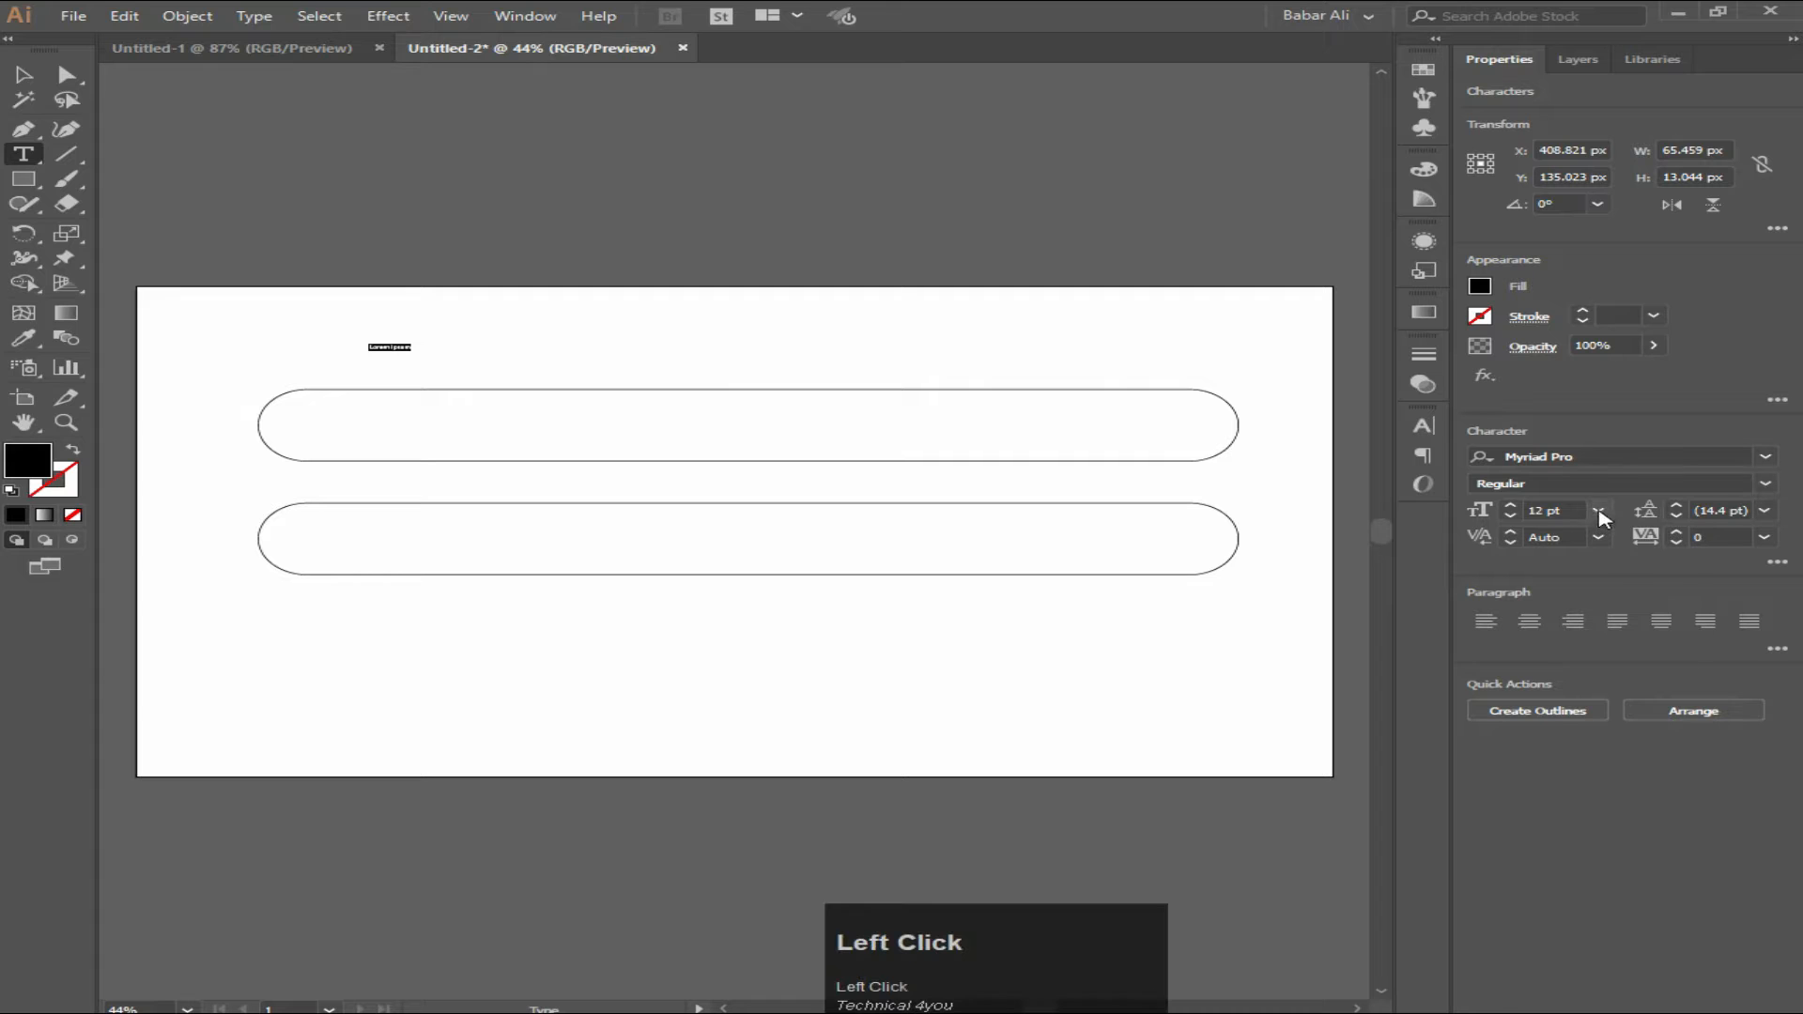
click(1658, 828)
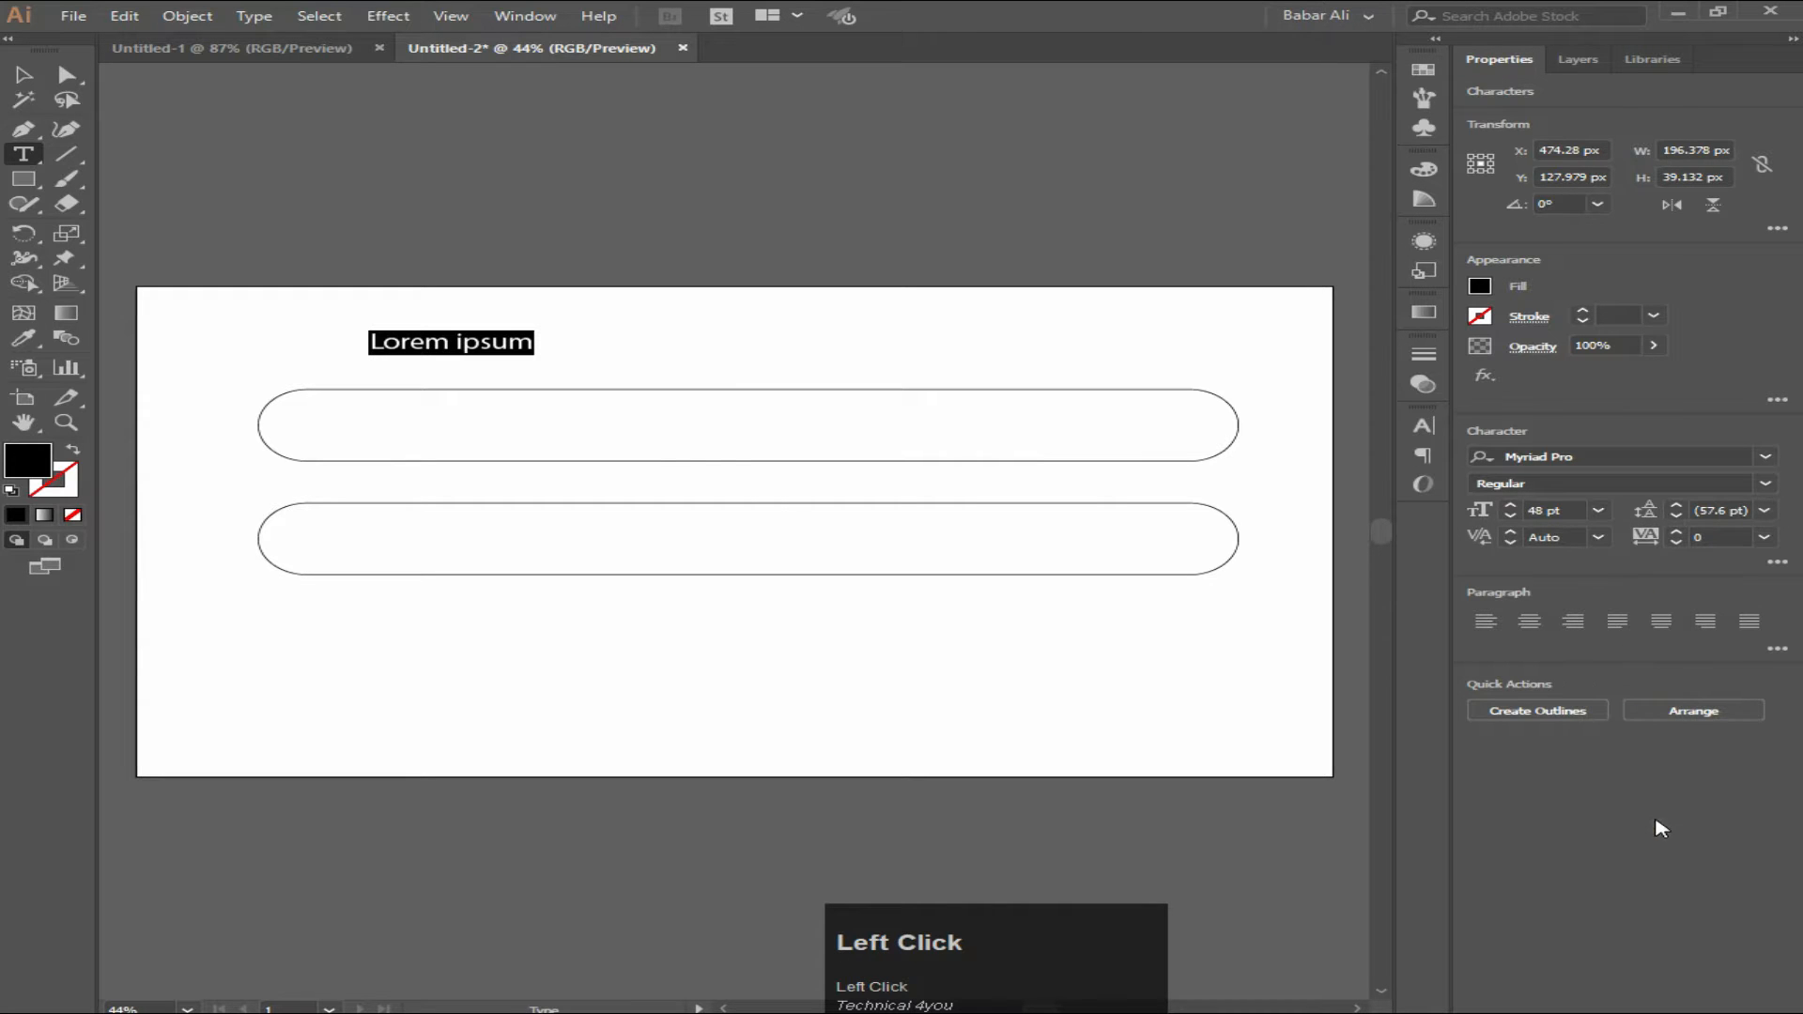
key(Caps_Lock)
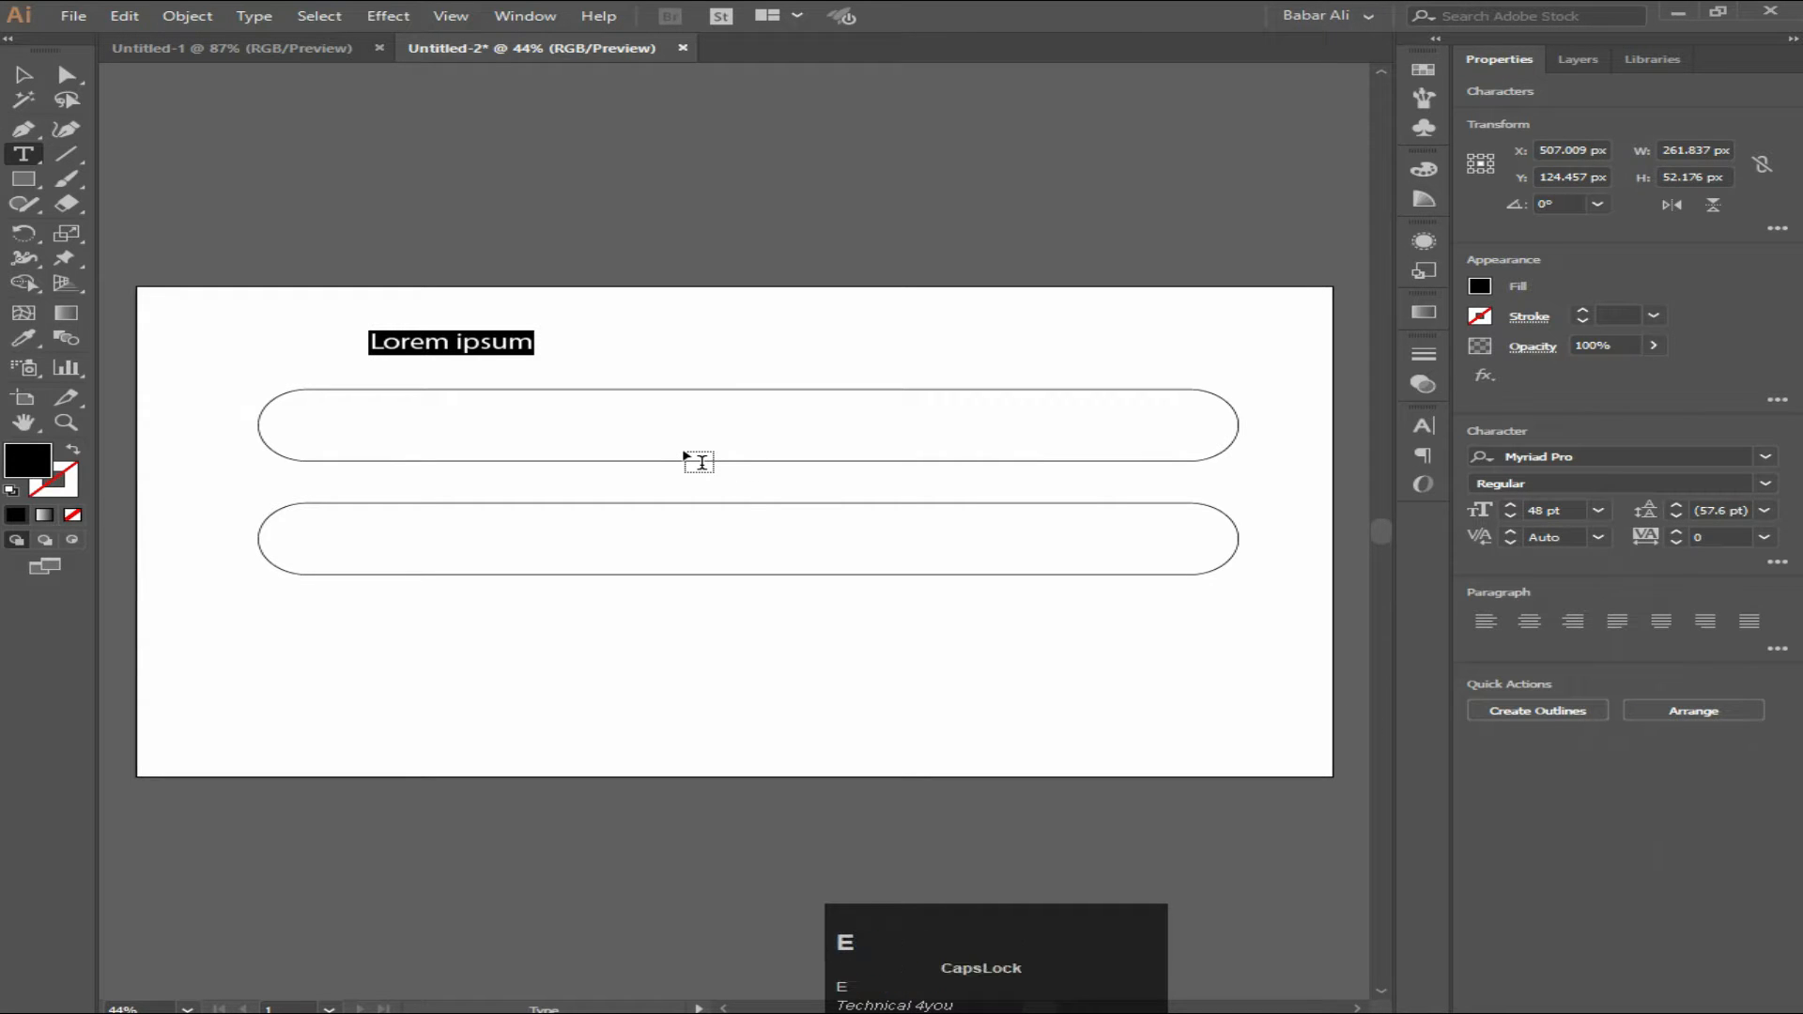
text(EMAIL)
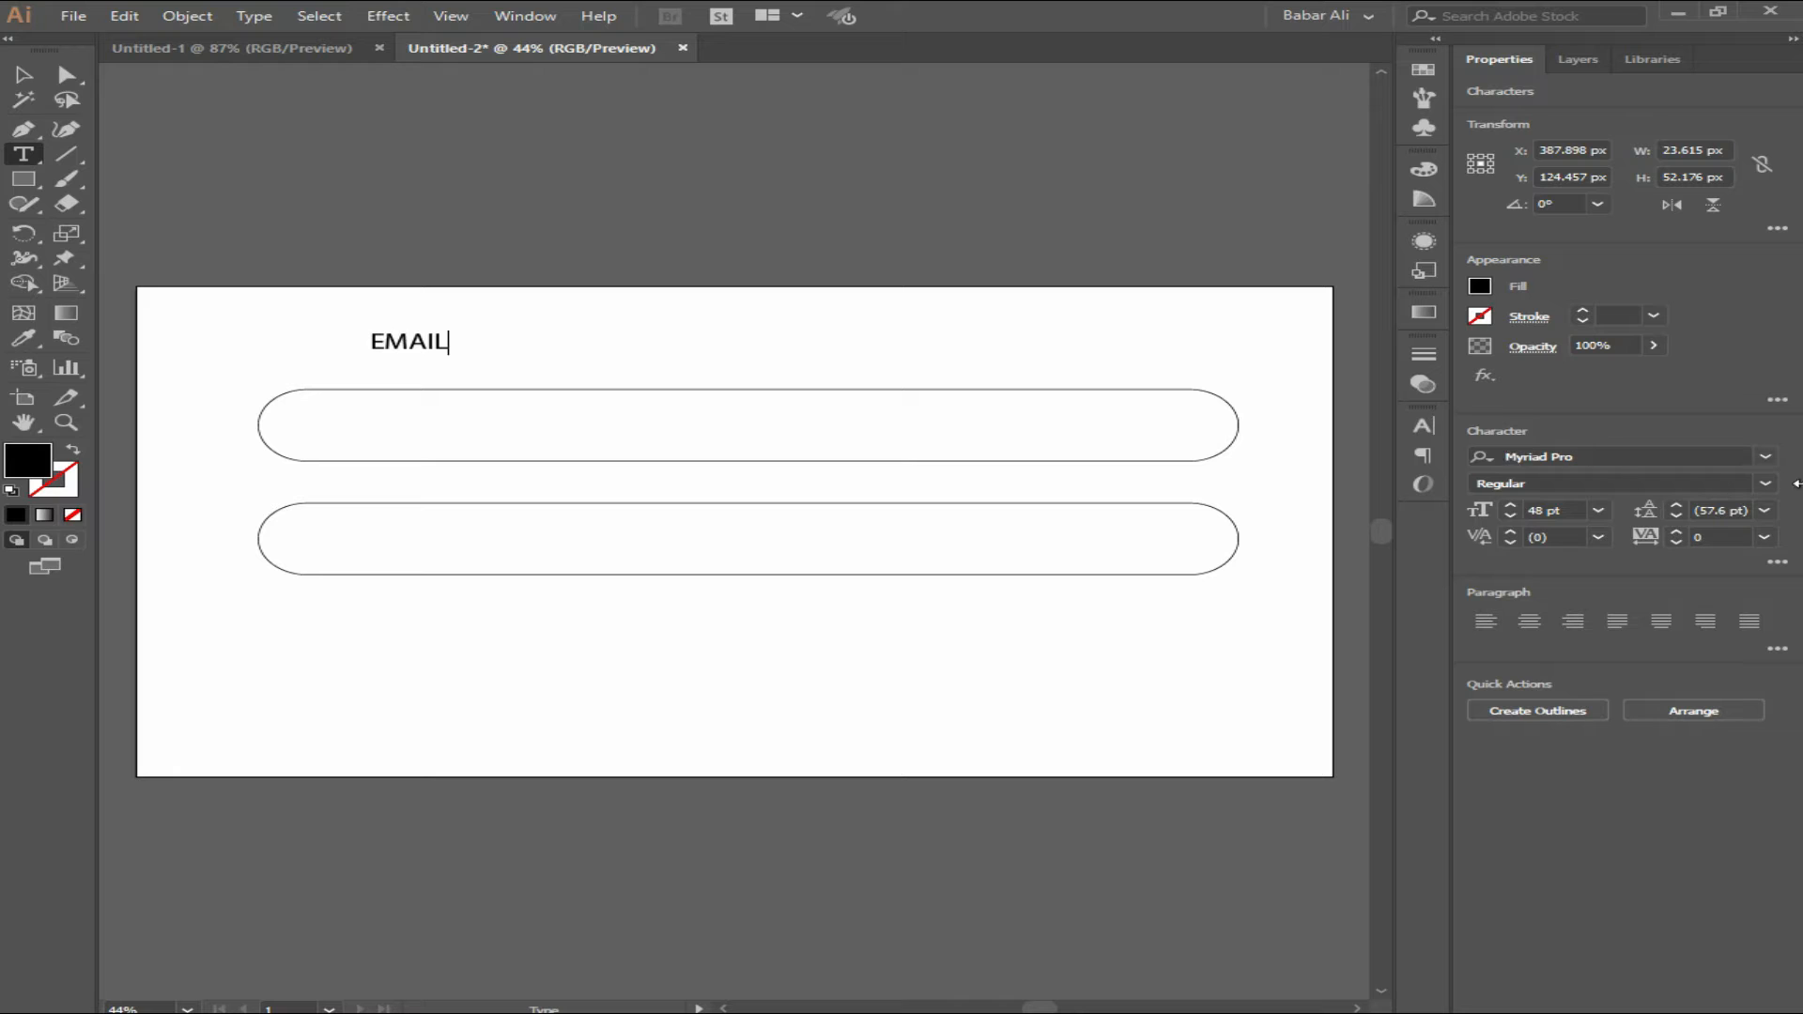
Change the EMAIL text's font to Bahnschrift
click(1773, 467)
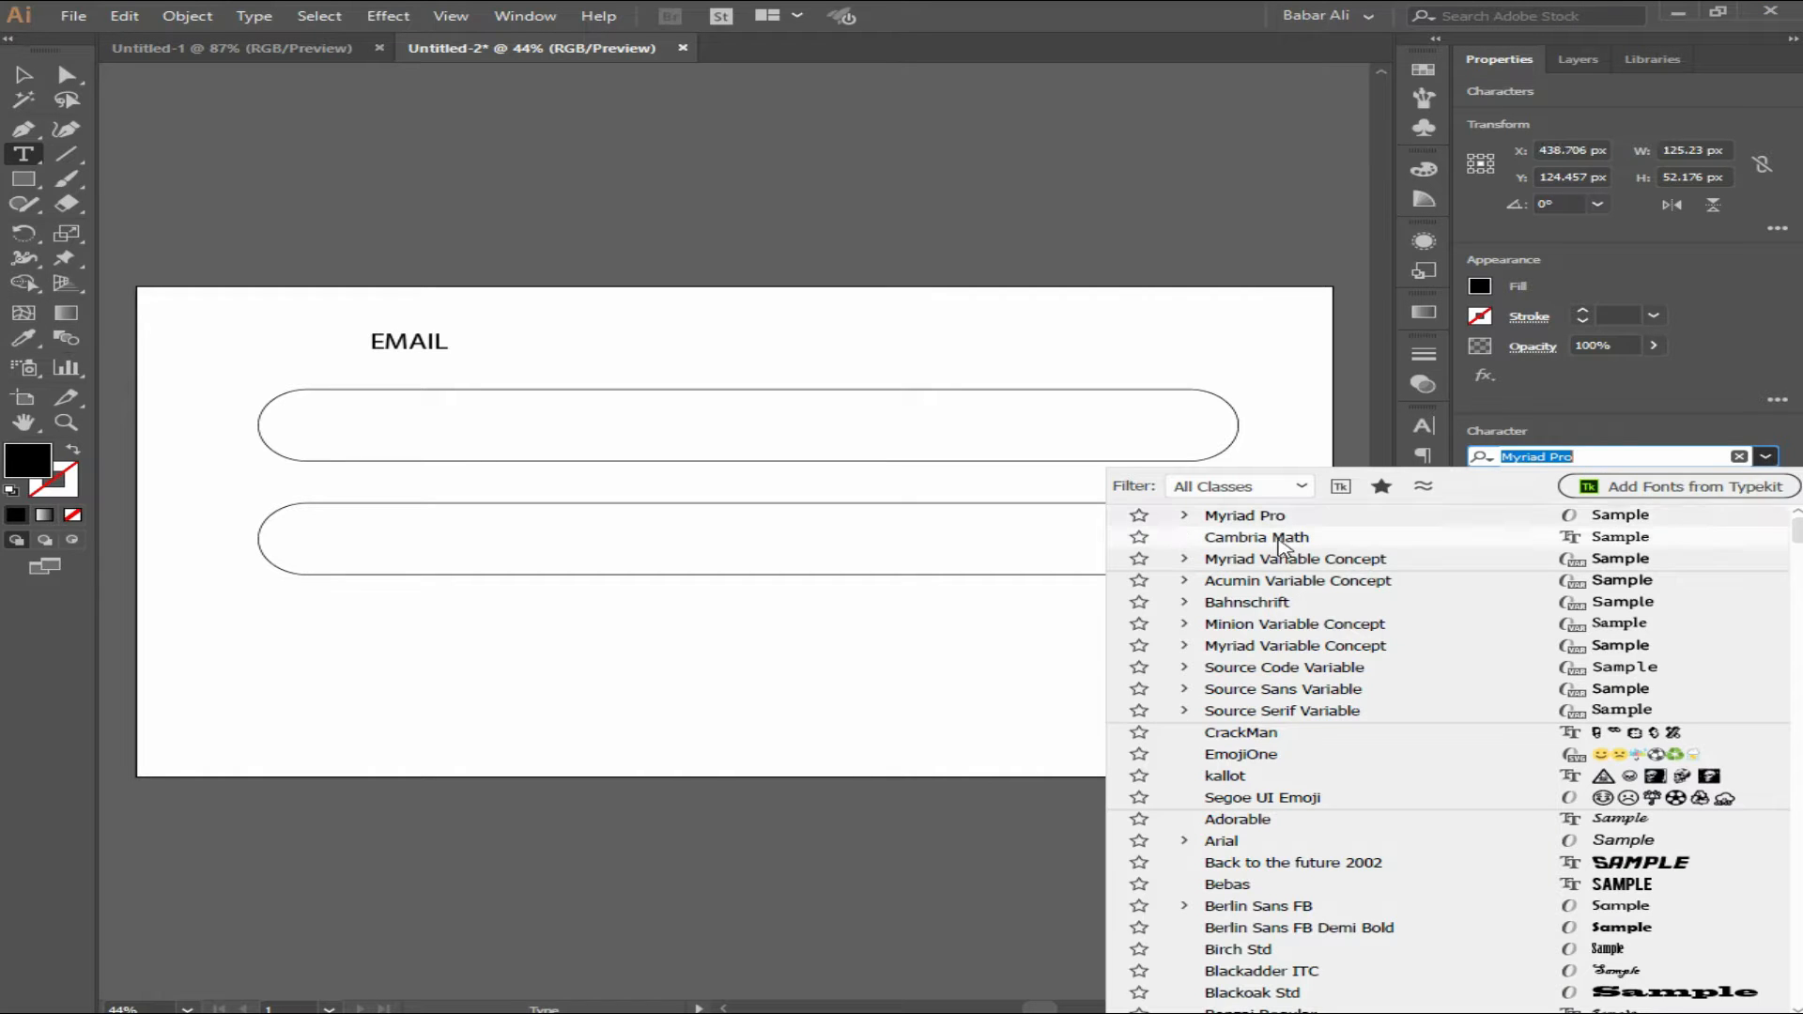
click(1567, 454)
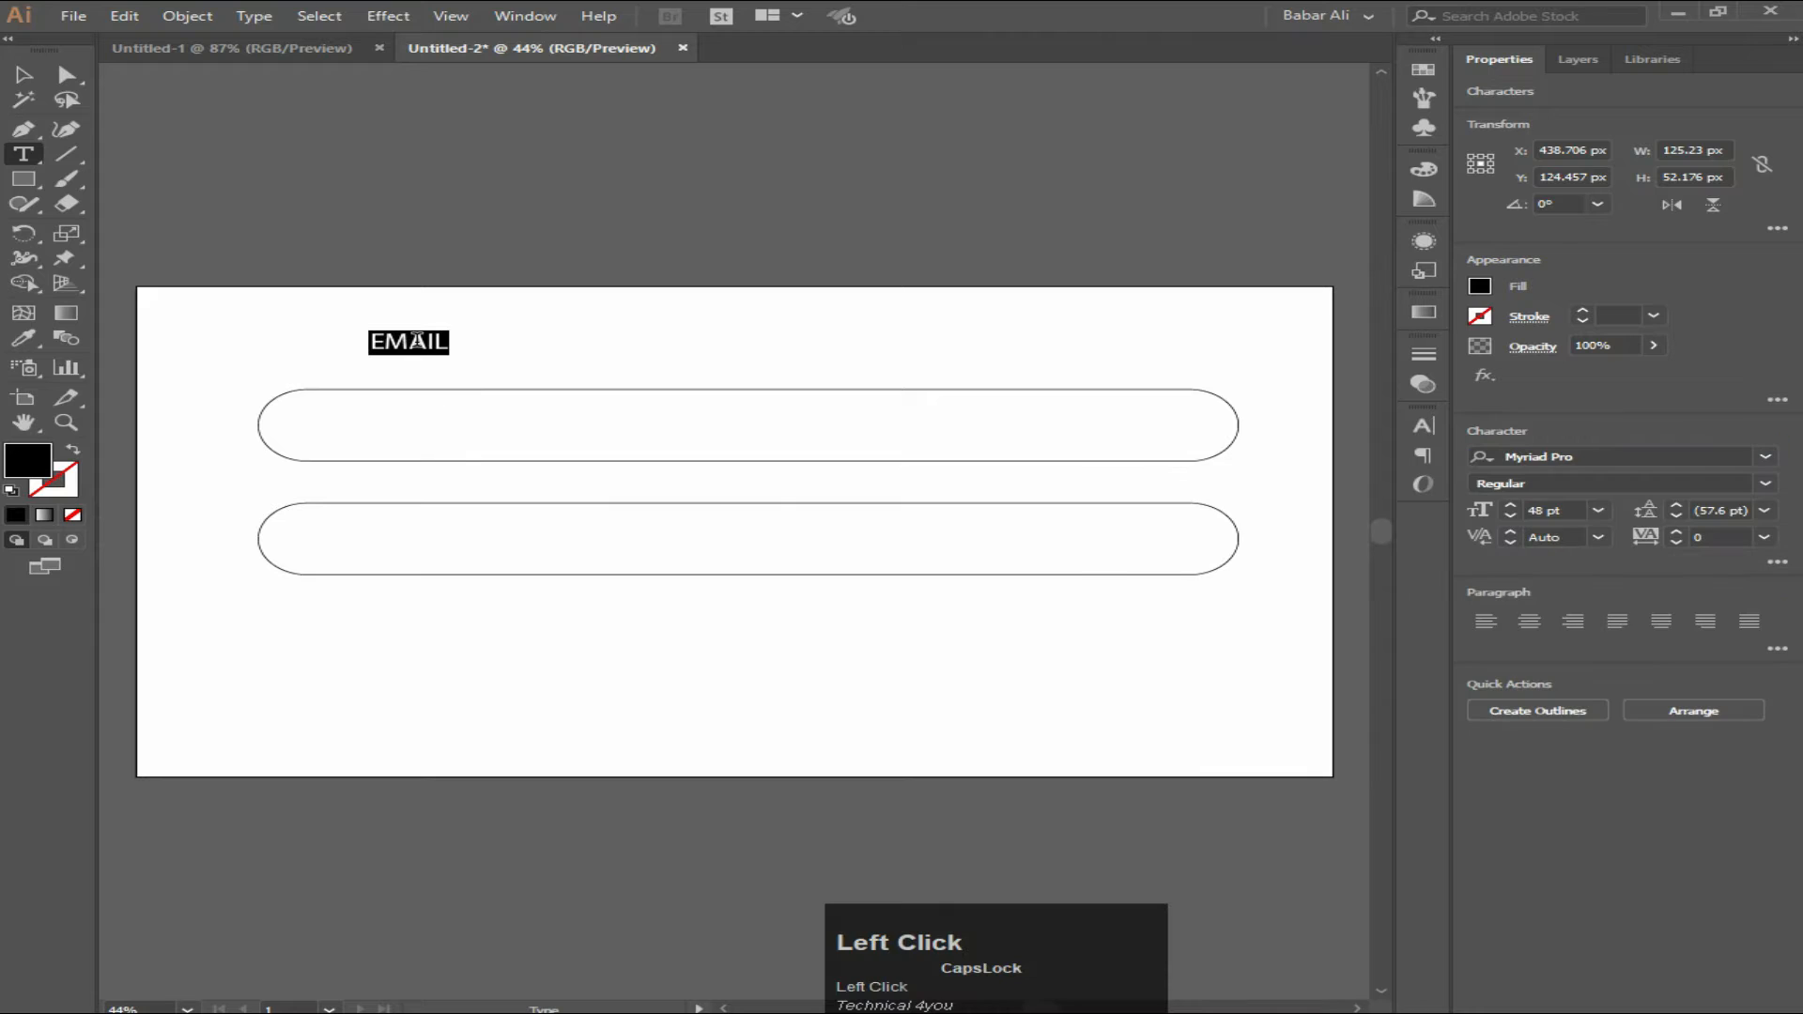
click(1768, 457)
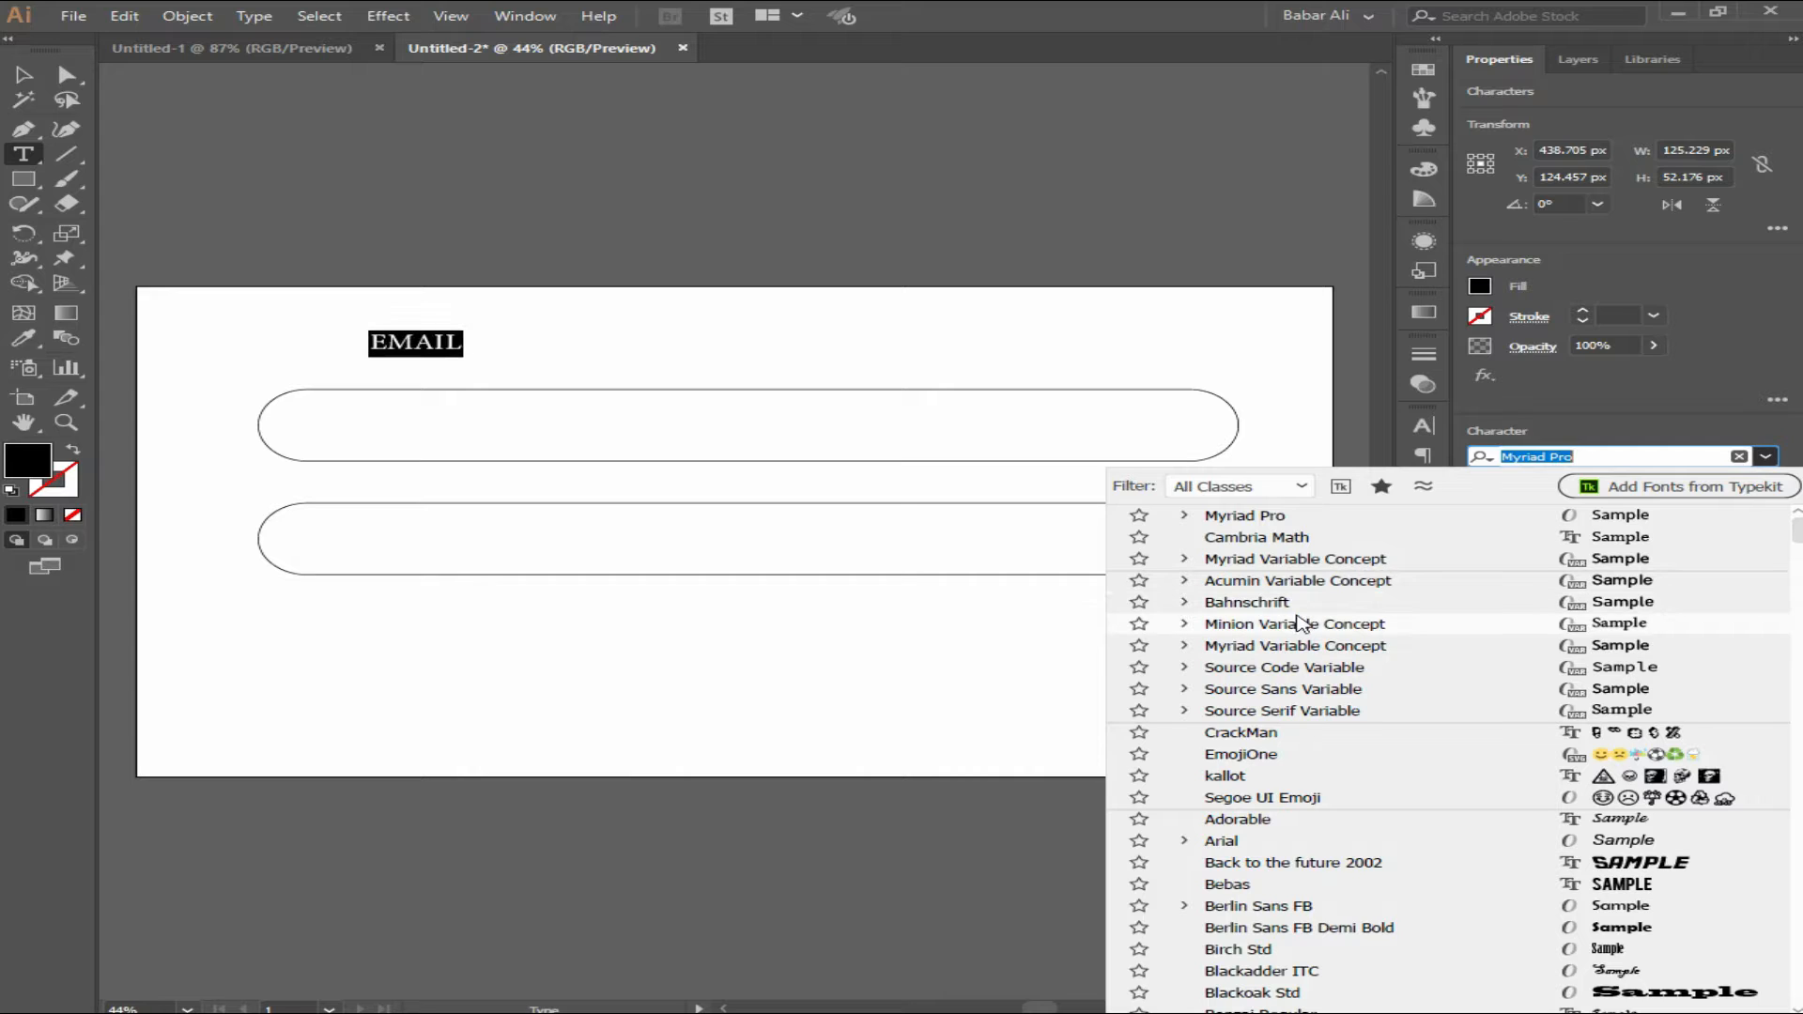
click(1247, 602)
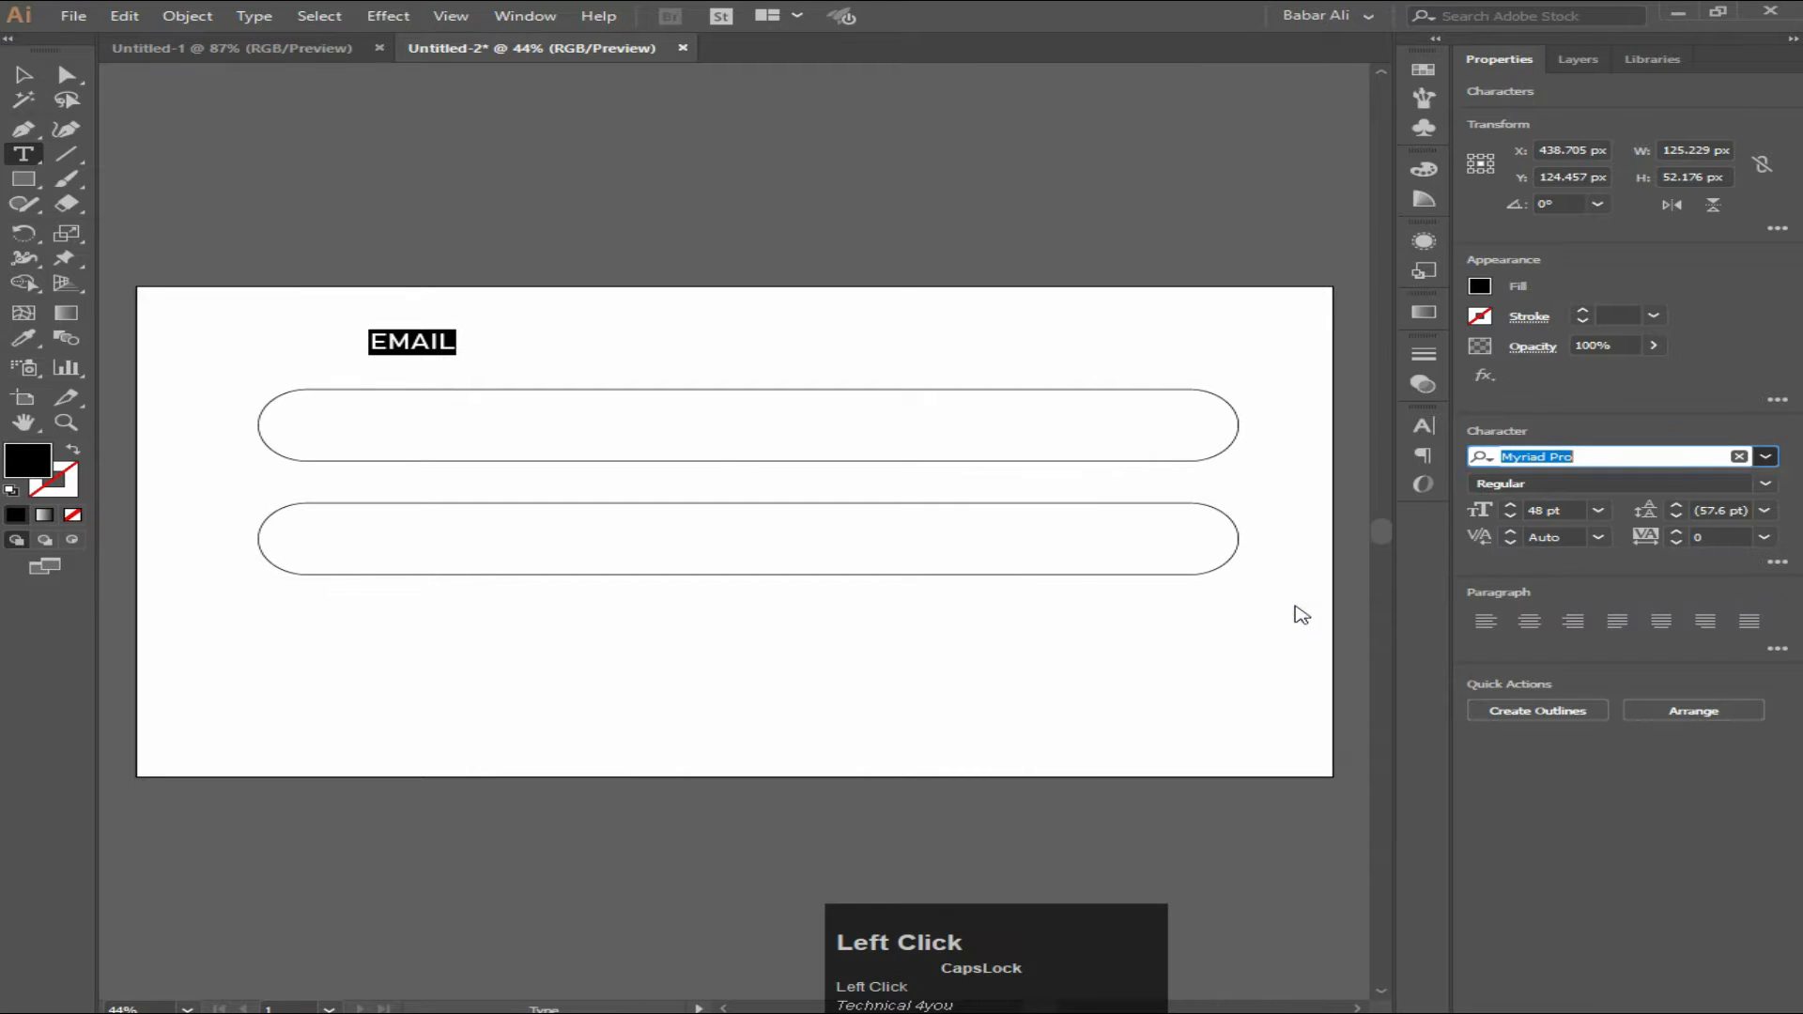
Move the EMAIL text inside the upper bar, near its left end
click(24, 74)
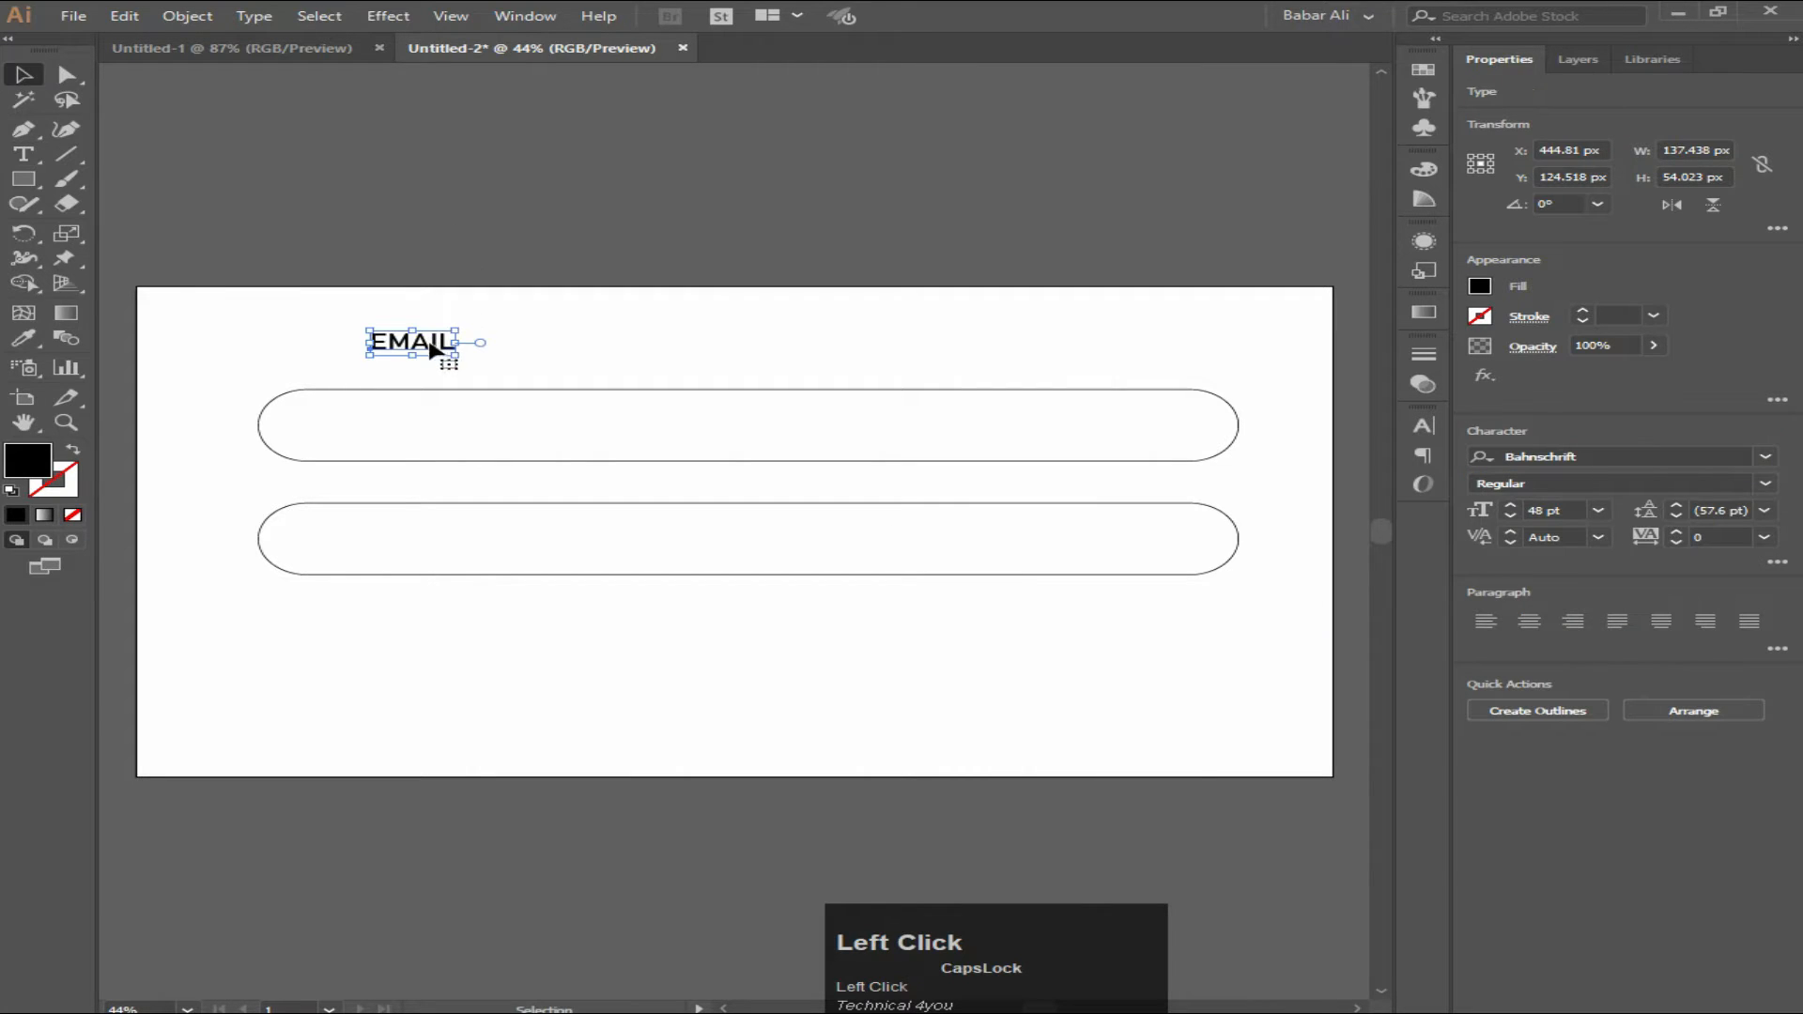
drag(432, 349, 368, 432)
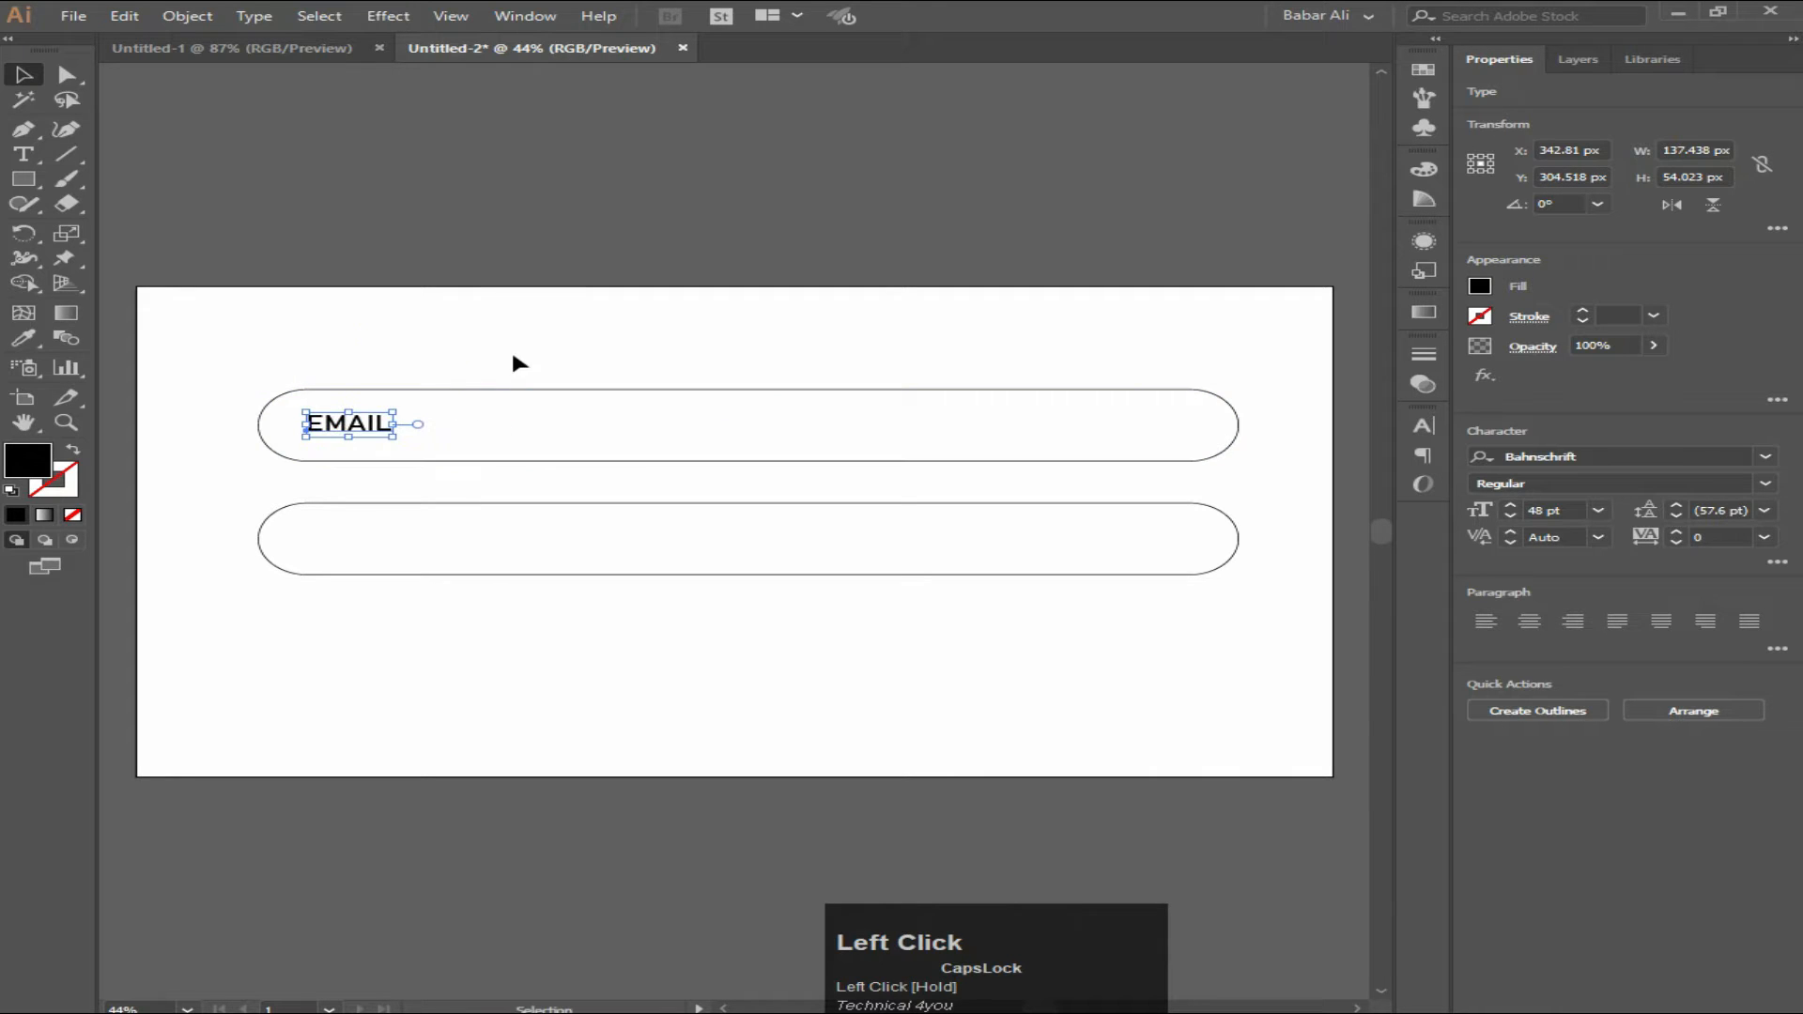
click(515, 363)
Set the tracking of the EMAIL text to 25
double_click(361, 430)
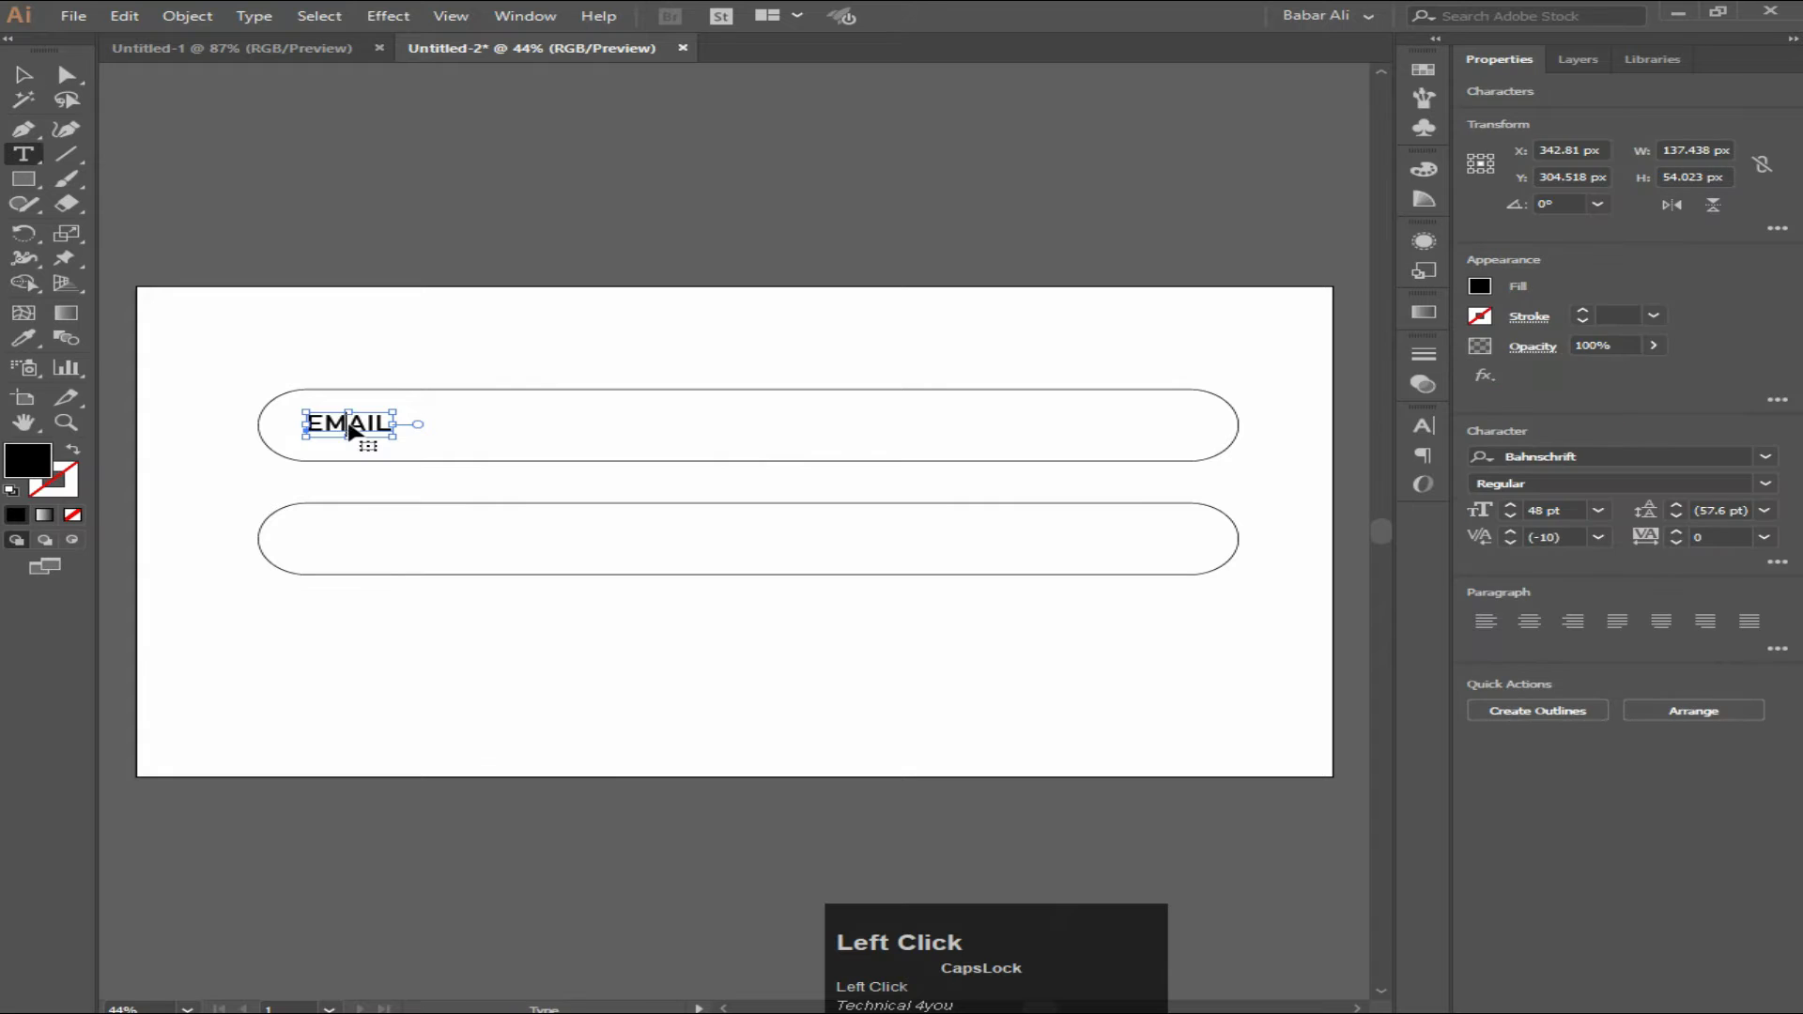
double_click(360, 423)
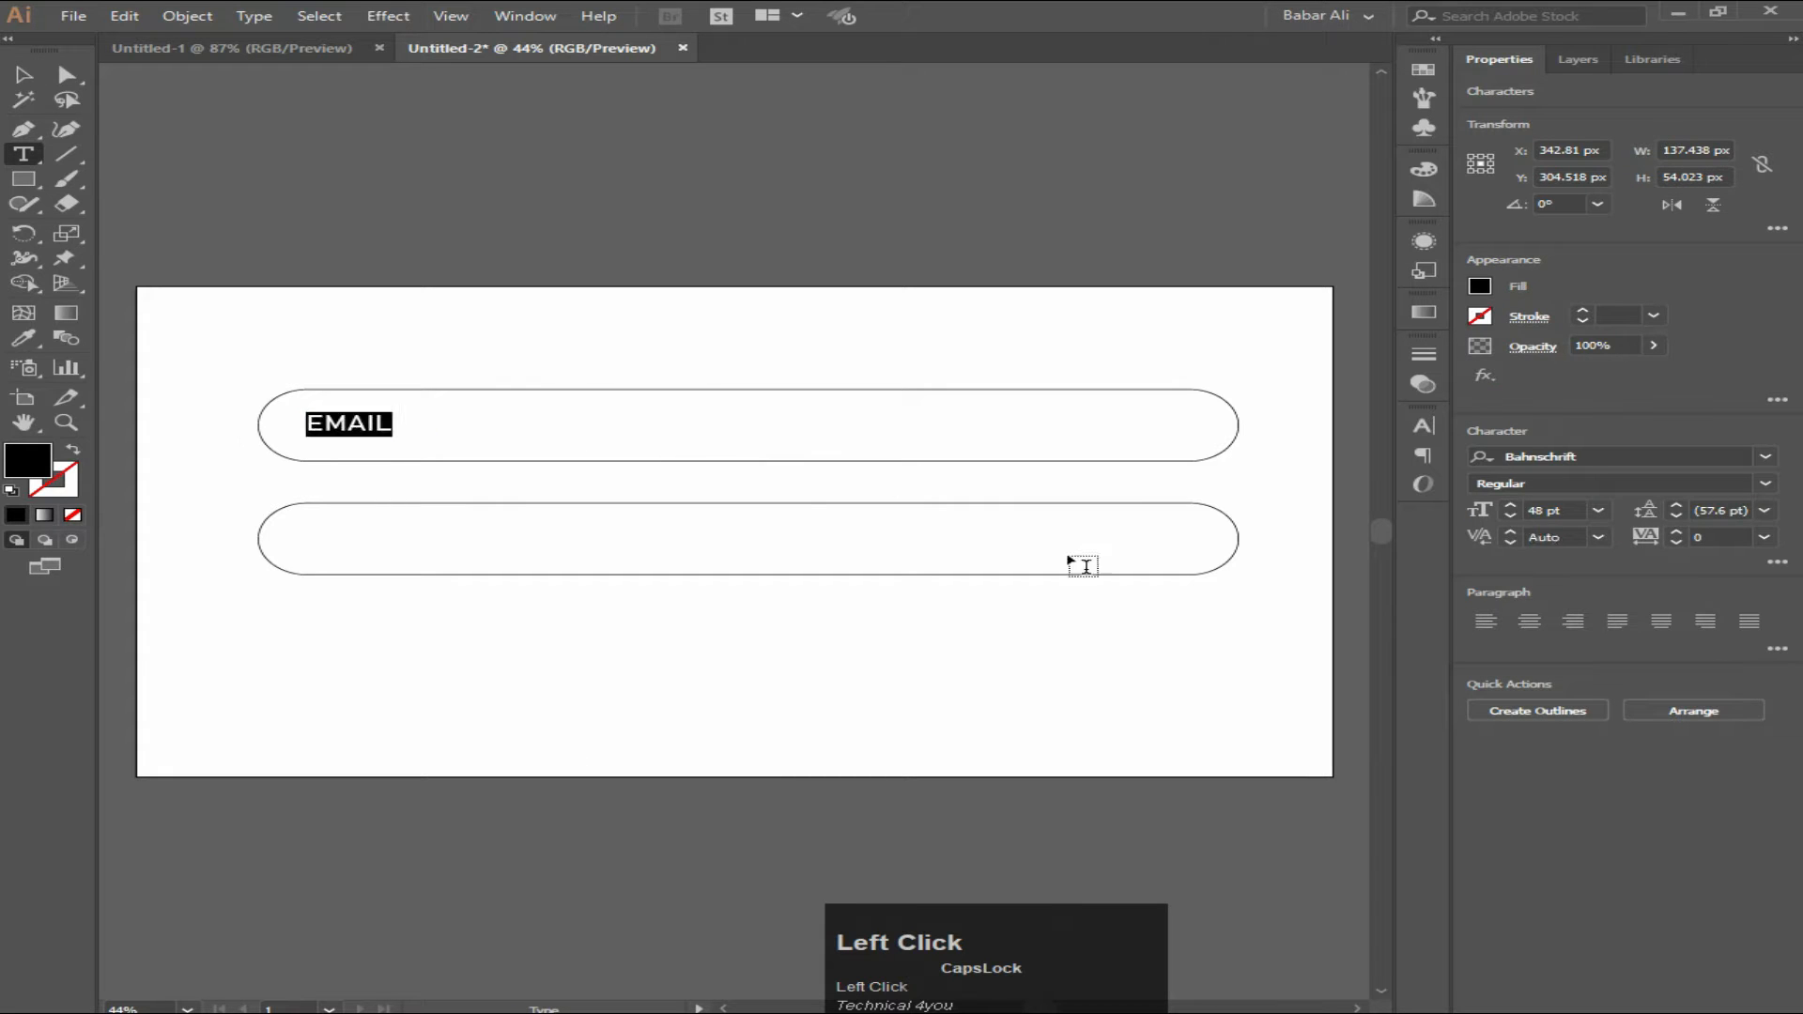
click(1765, 537)
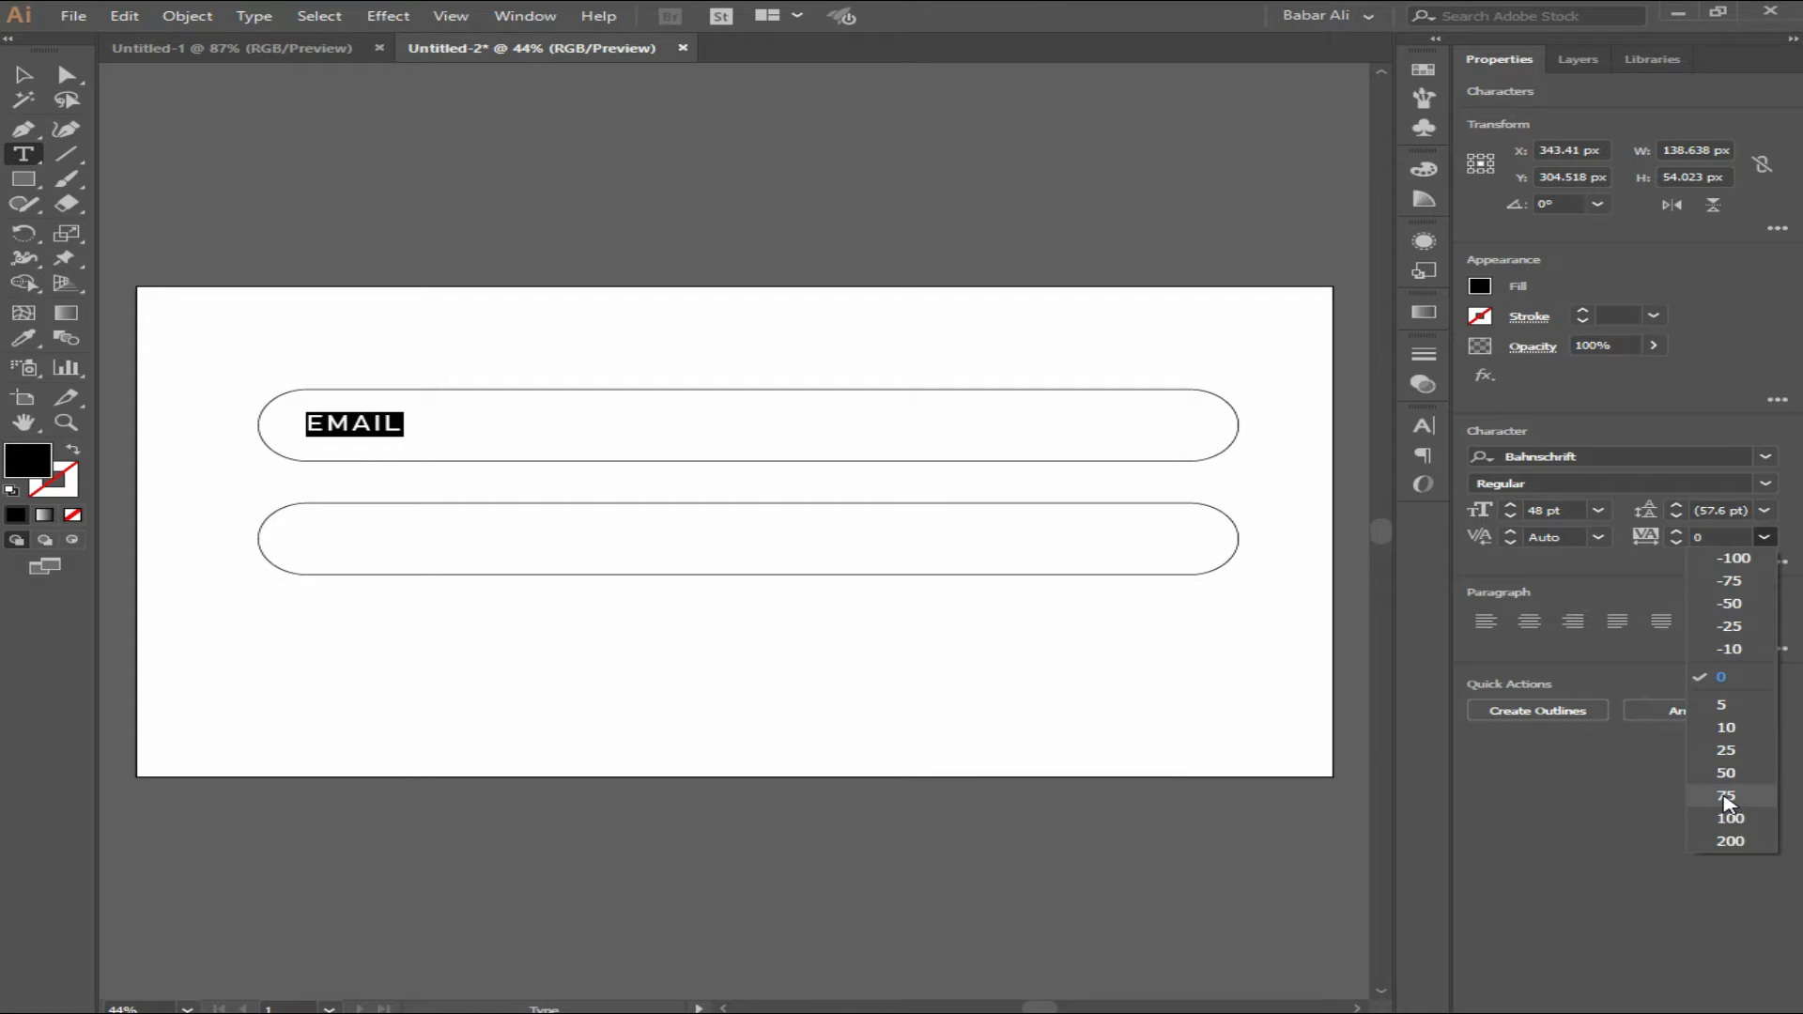
click(1727, 750)
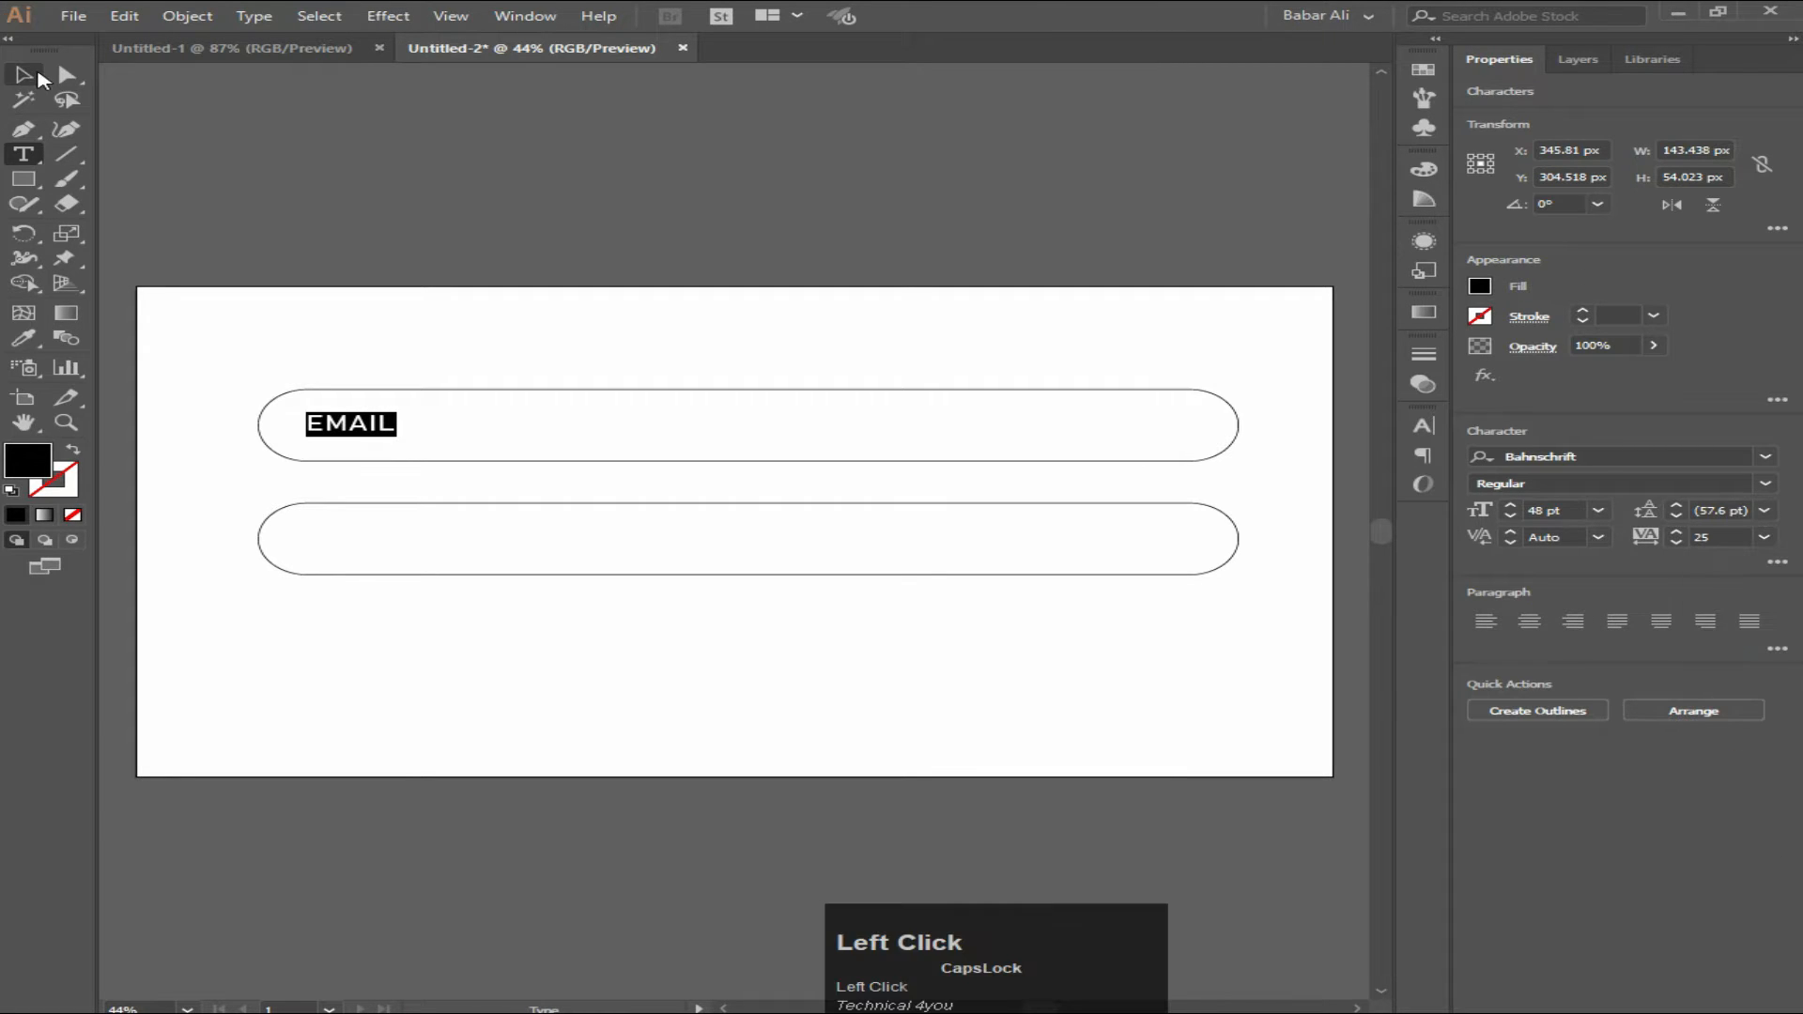
click(38, 75)
click(374, 250)
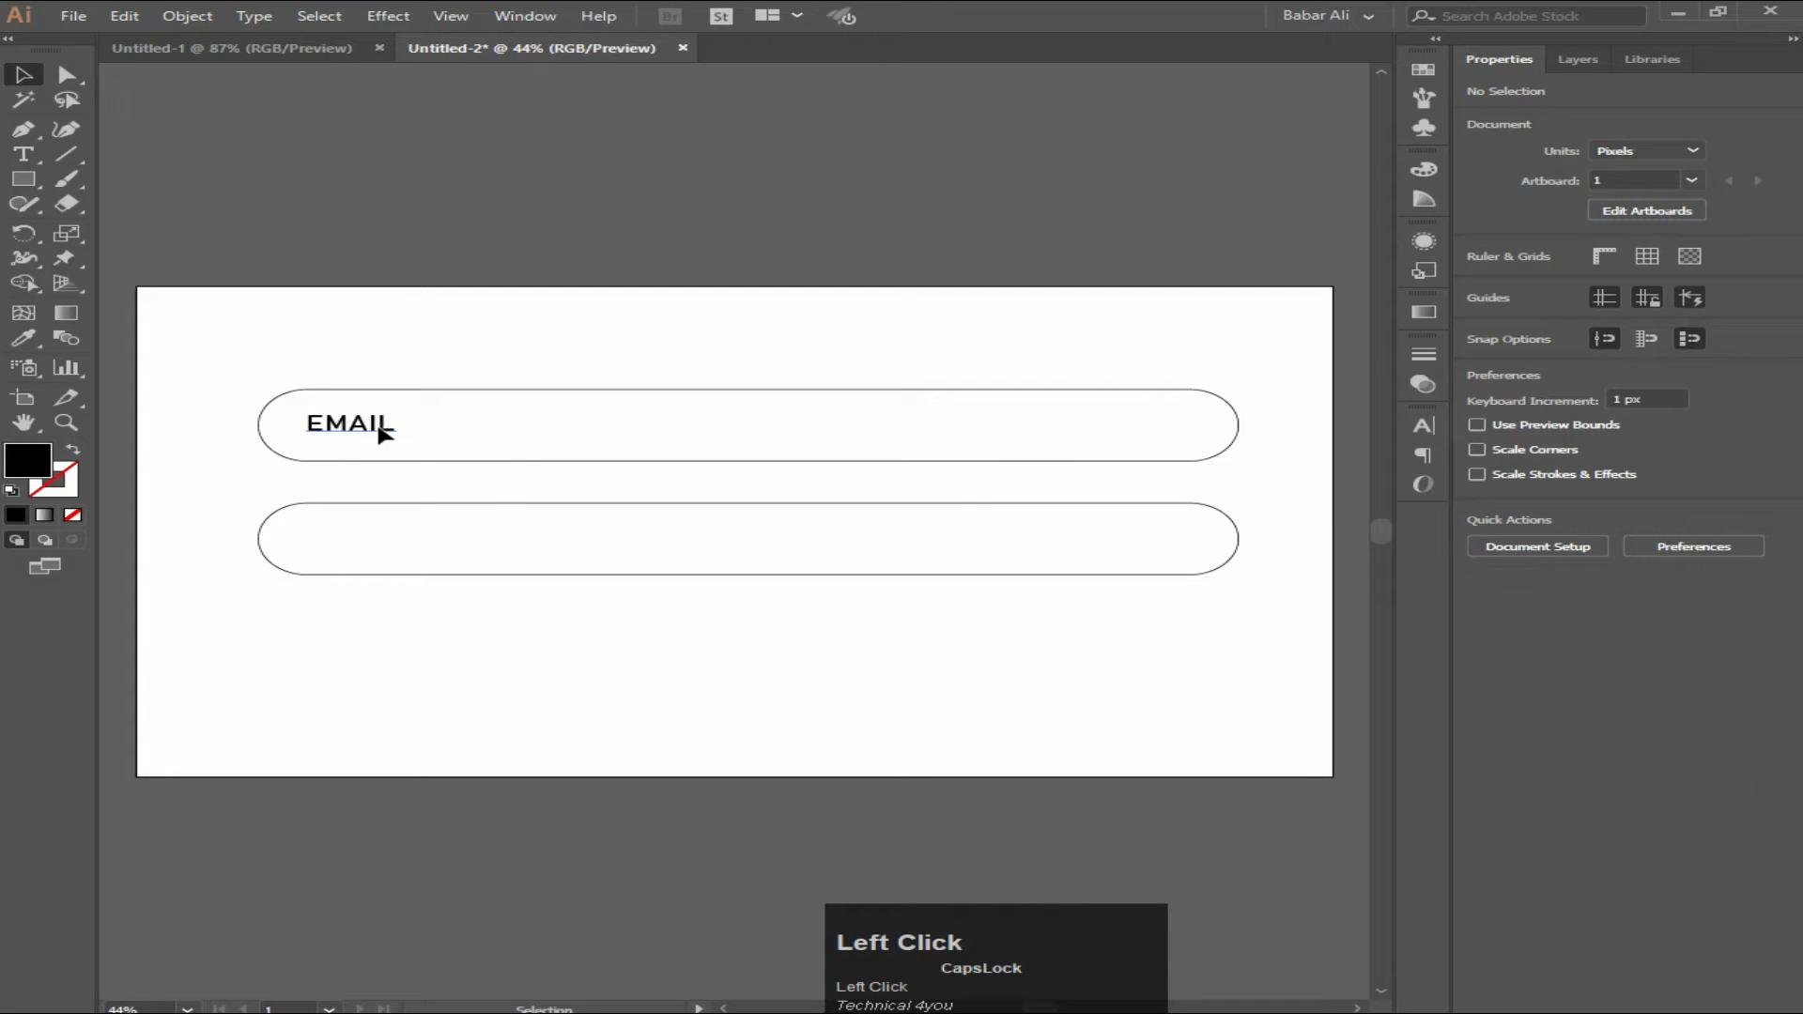
Shift the EMAIL text slightly right inside the upper bar and select it together with the bar
drag(380, 427, 404, 425)
click(409, 421)
shift+click(402, 425)
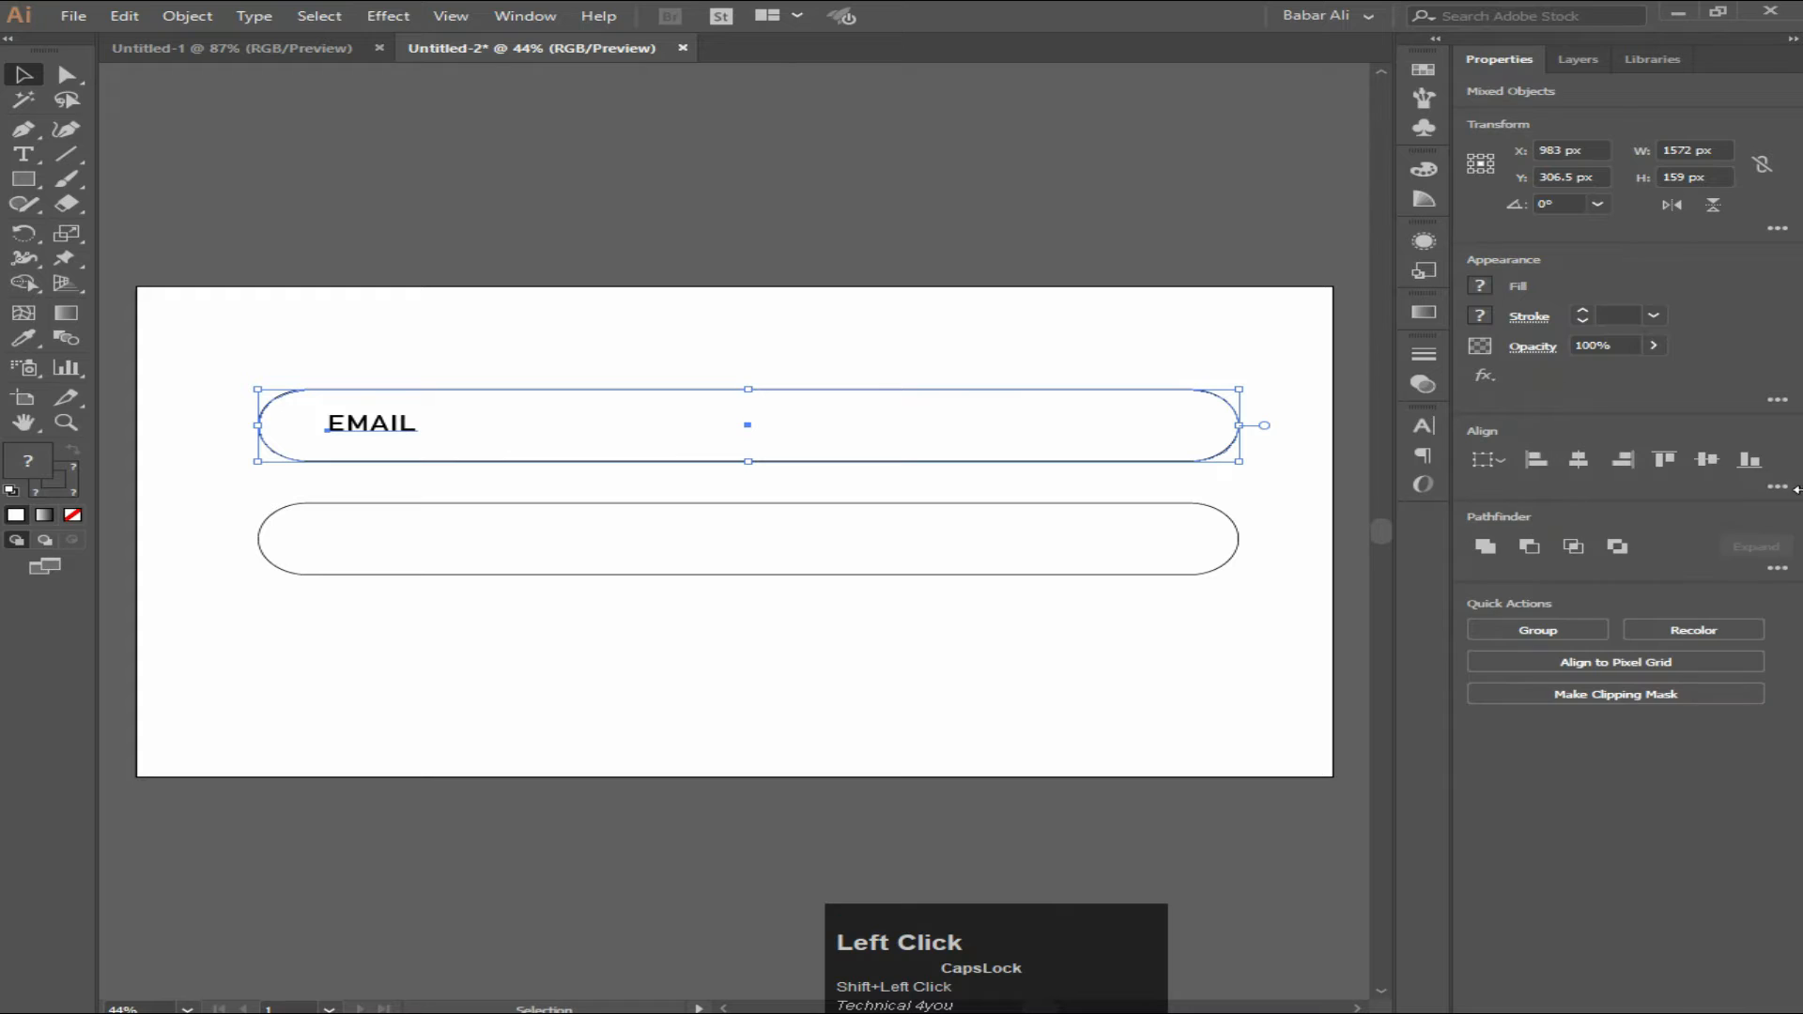
Try to centre the EMAIL text horizontally on the upper bar, including with the bar as key object, and undo it
click(1578, 459)
key(ctrl+z)
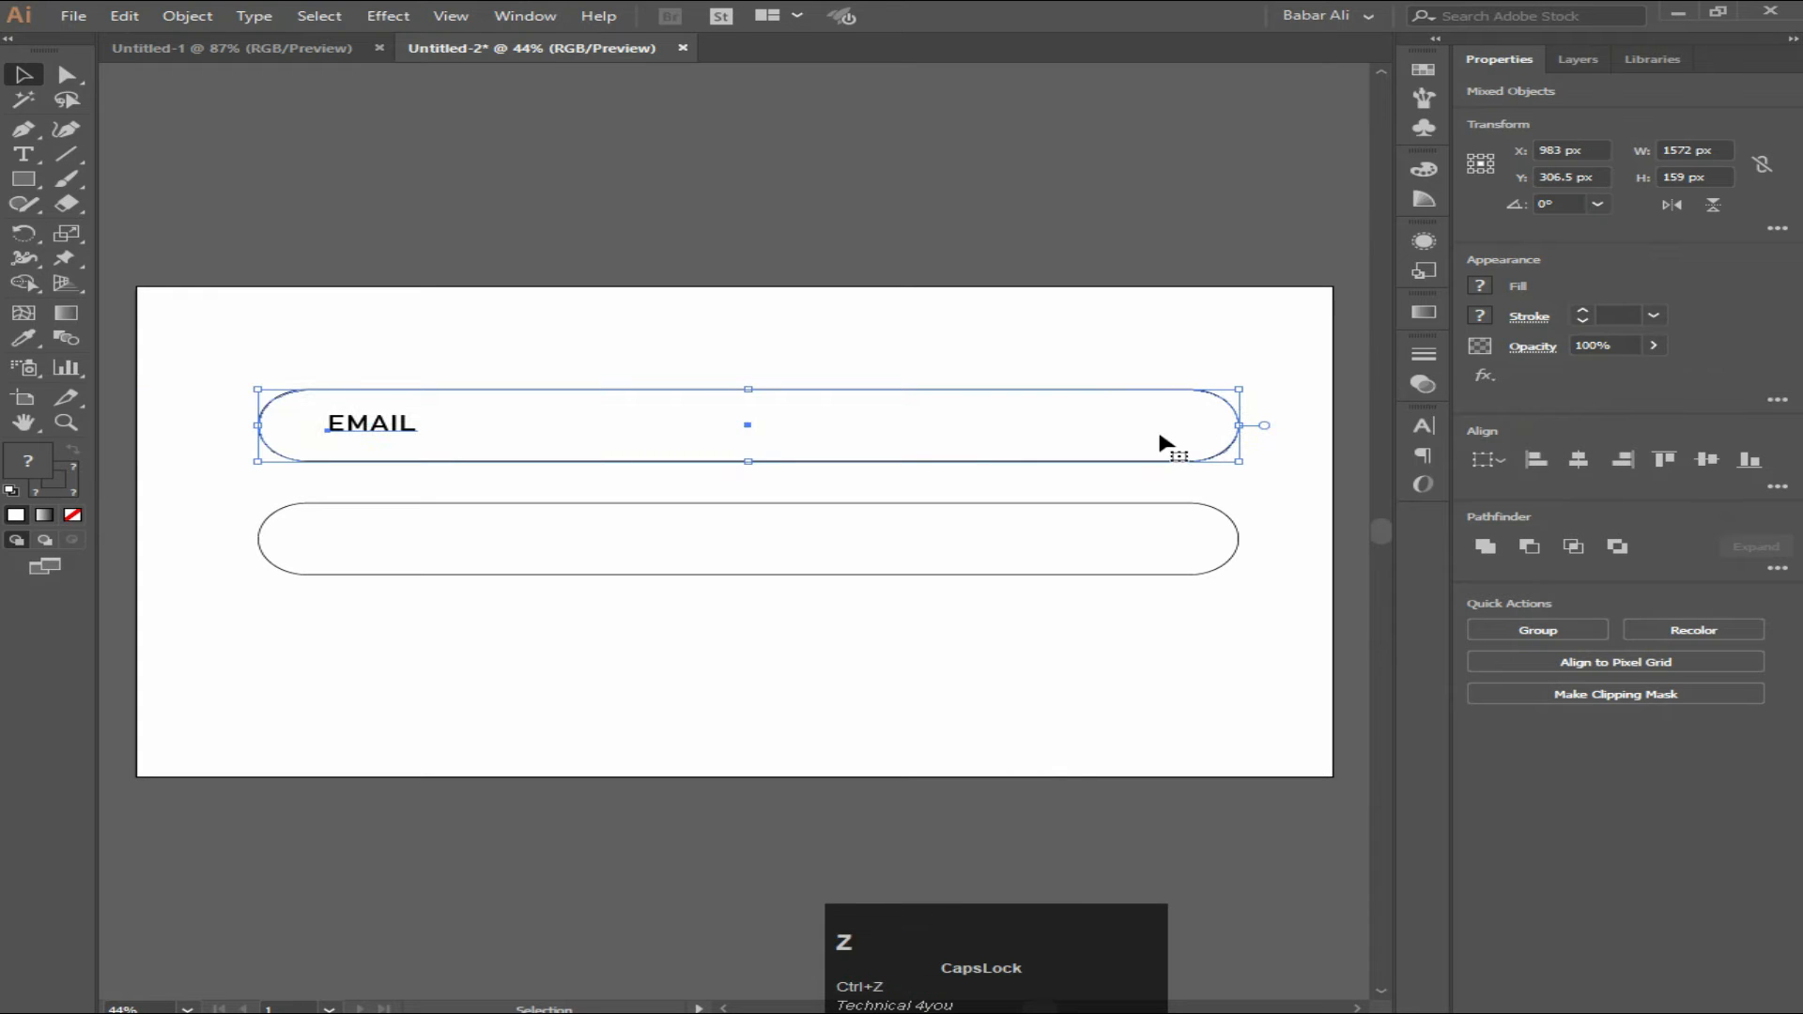
click(1174, 459)
click(1578, 460)
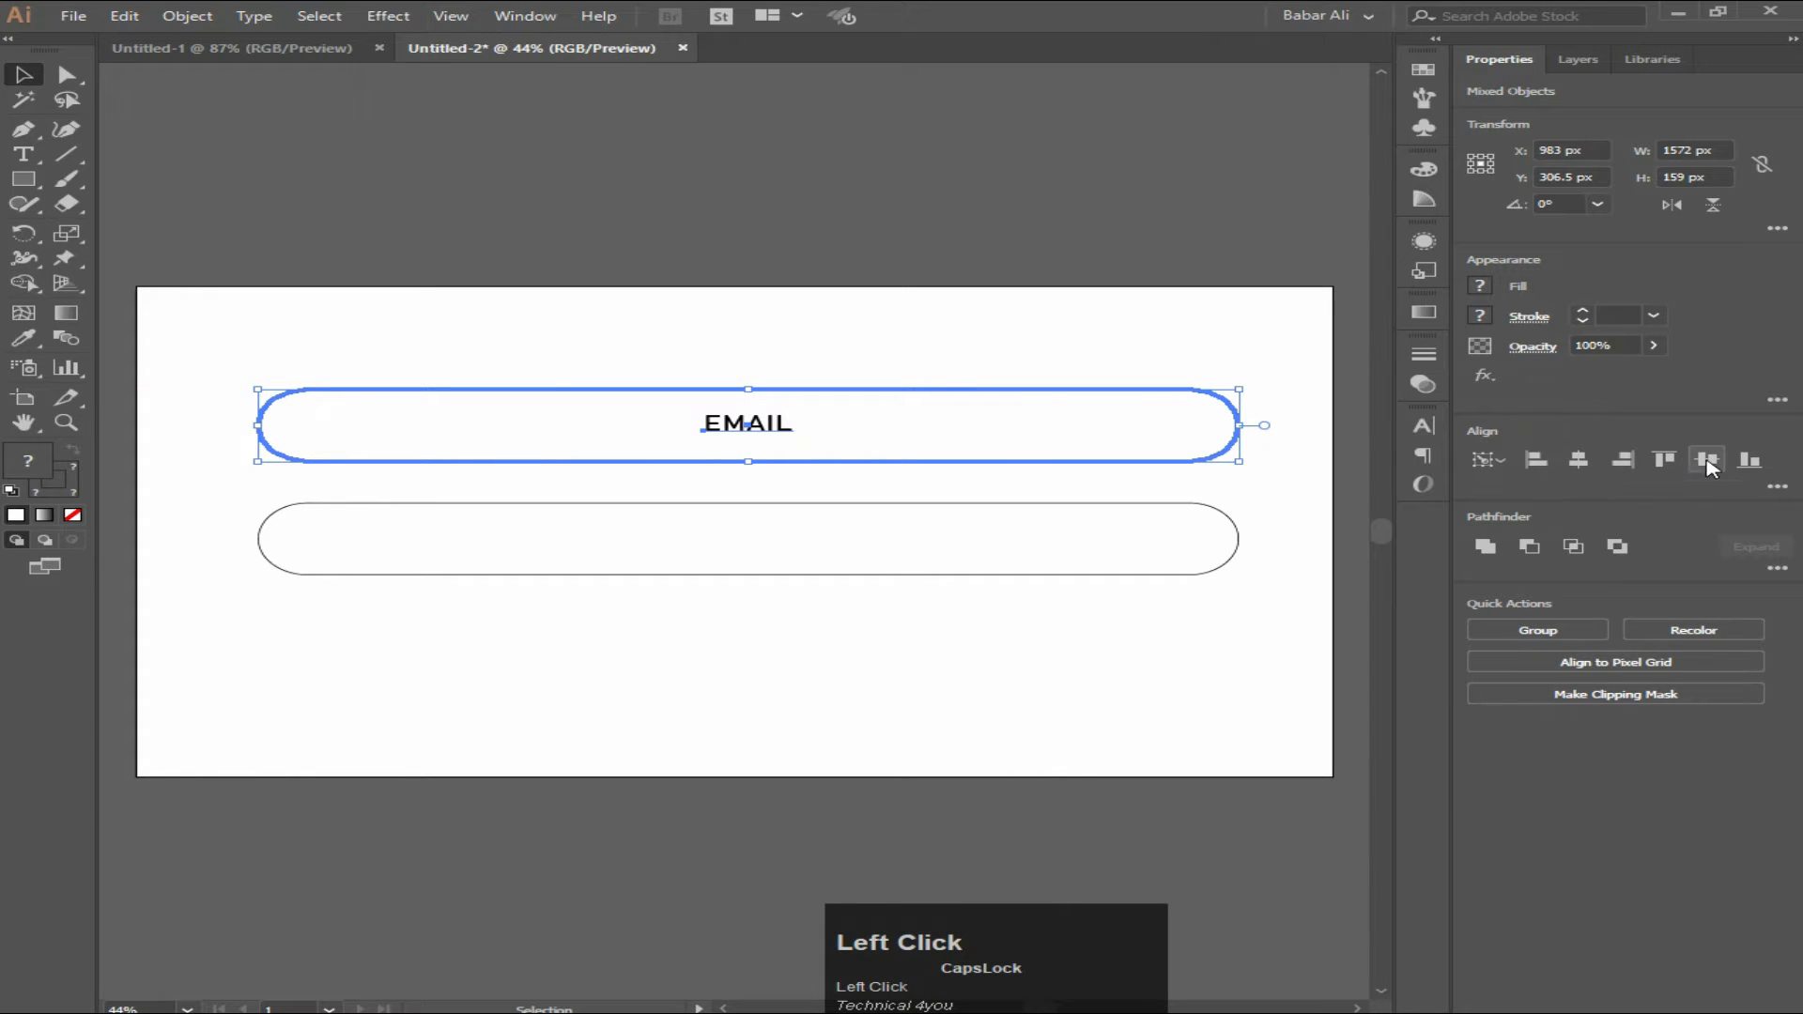
key(ctrl+z)
Align the EMAIL text and the upper bar on their vertical centres
click(747, 390)
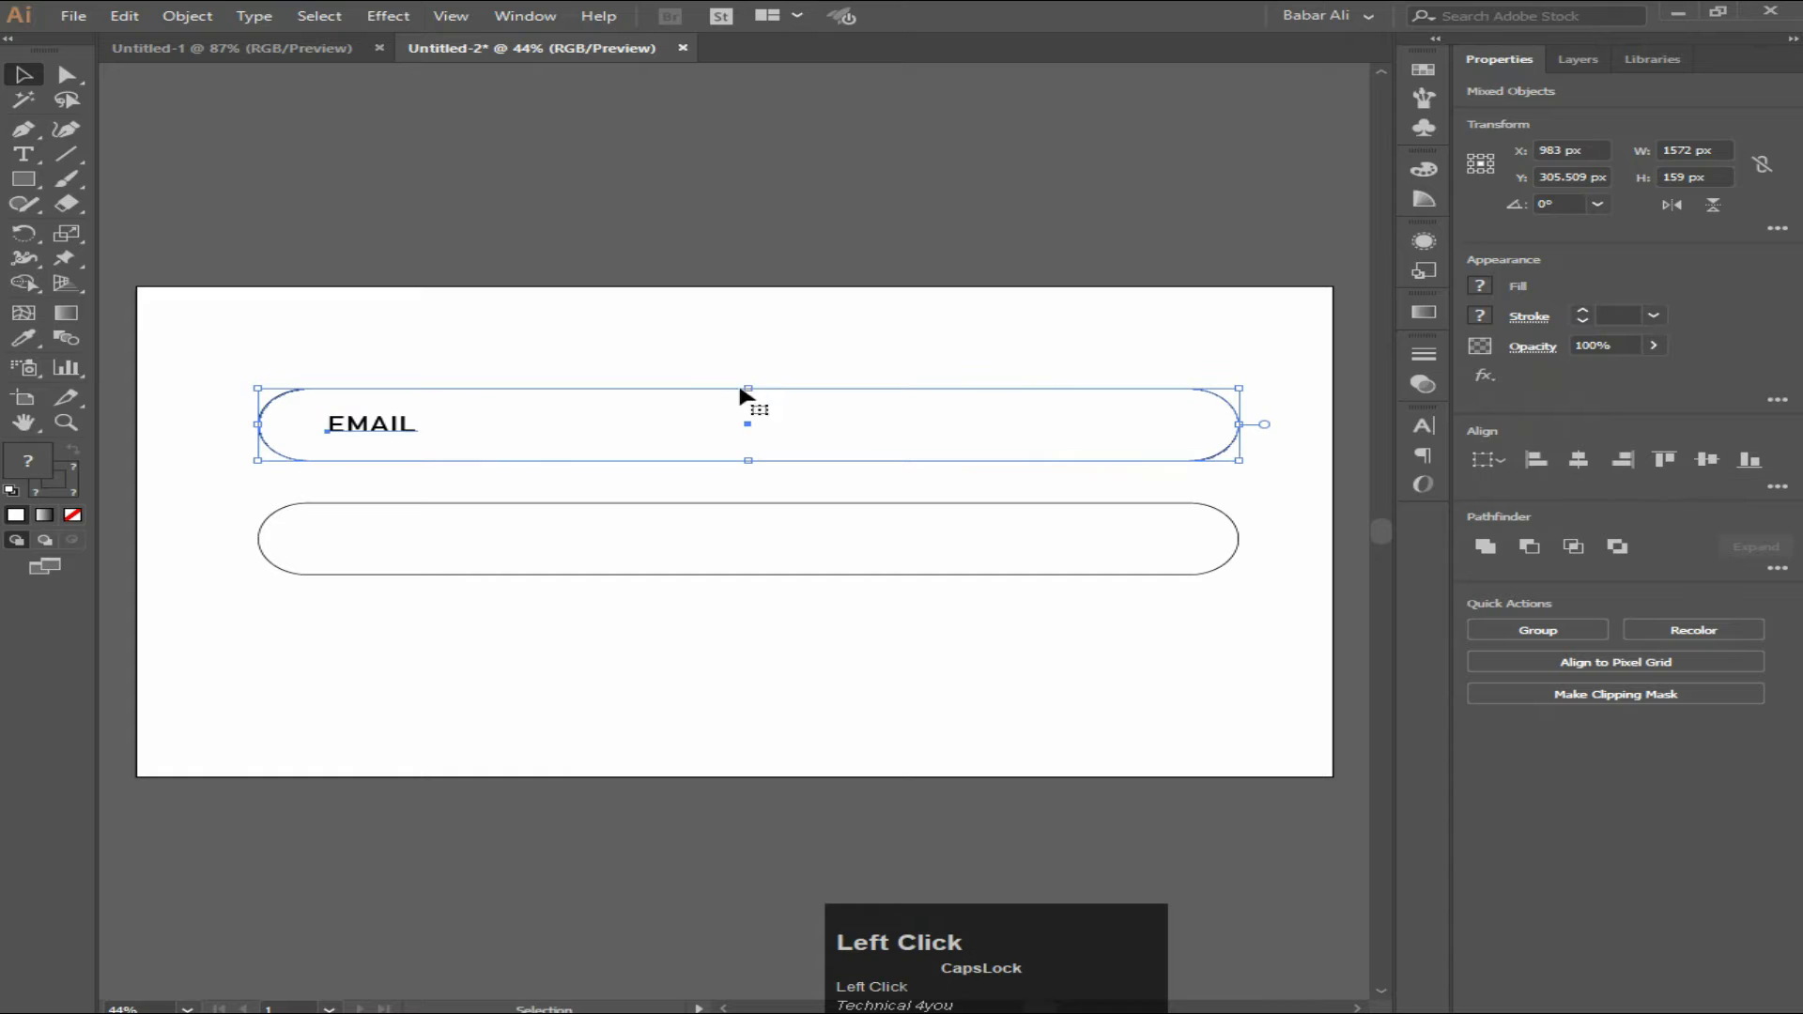
click(623, 341)
Duplicate the EMAIL text straight down into the lower bar and change the copy to read PASSWORD
alt+scroll(278, 470, up, 1)
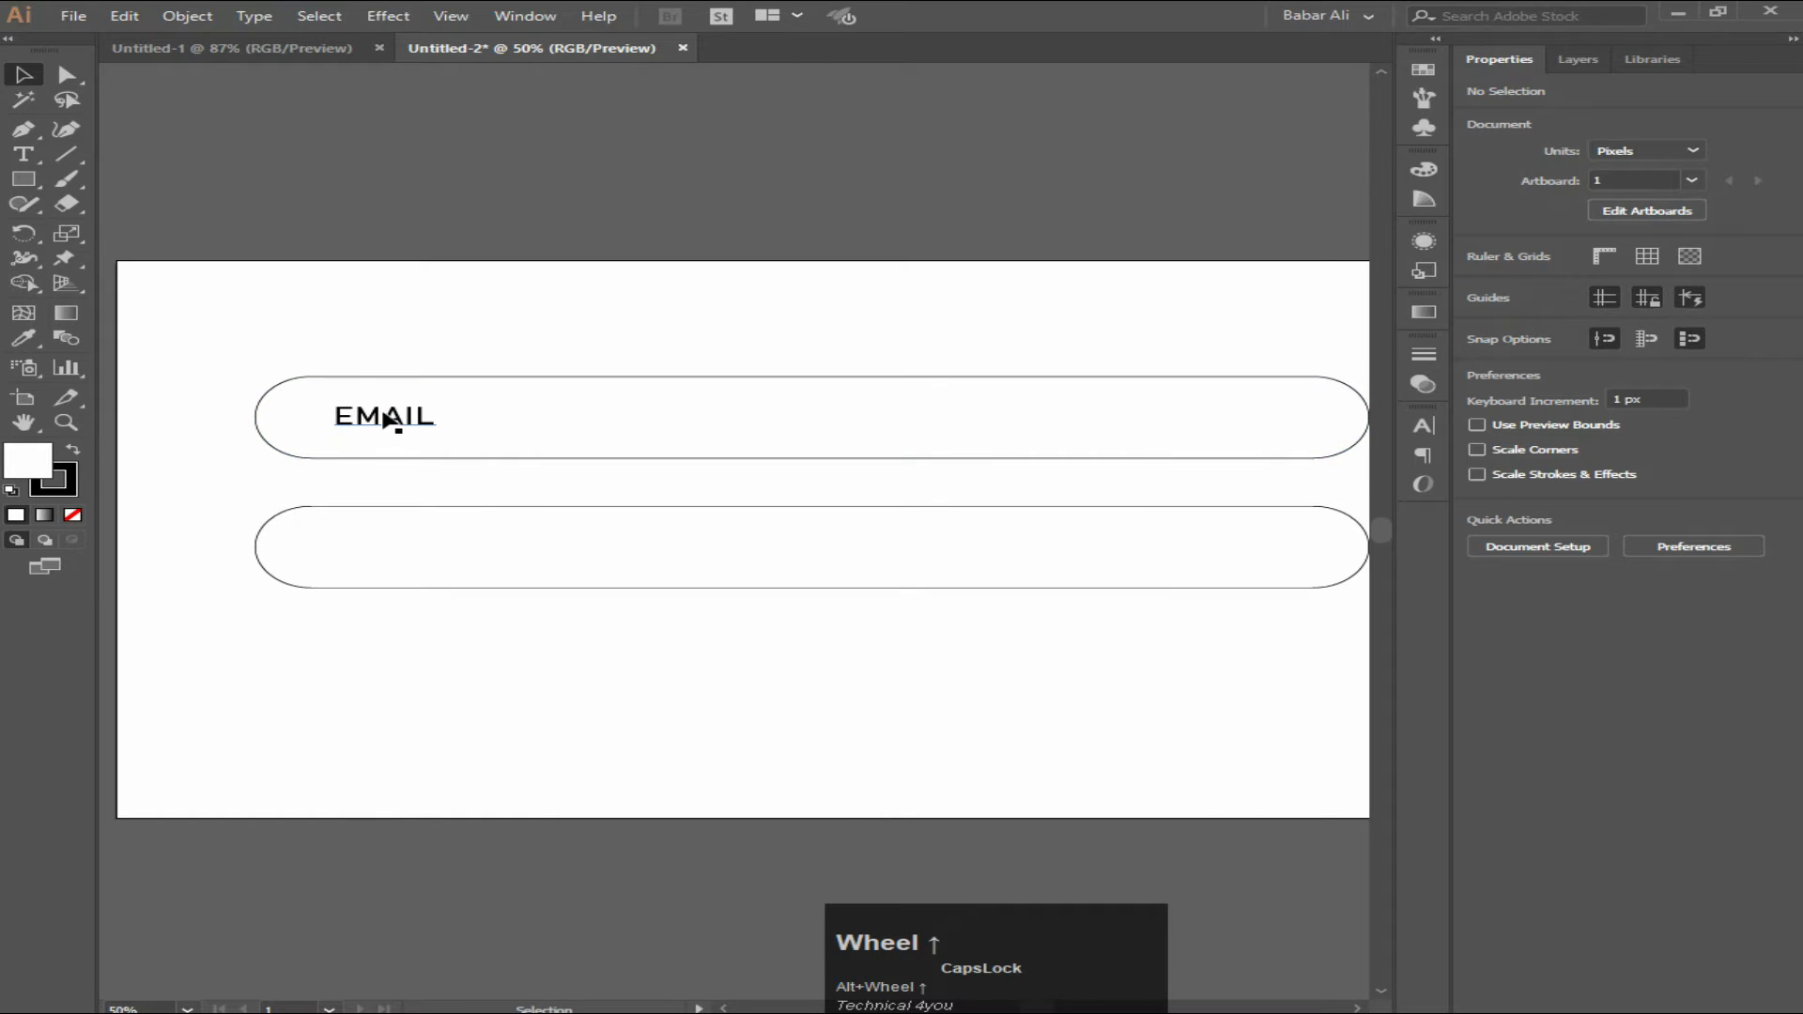
drag(385, 419, 383, 554)
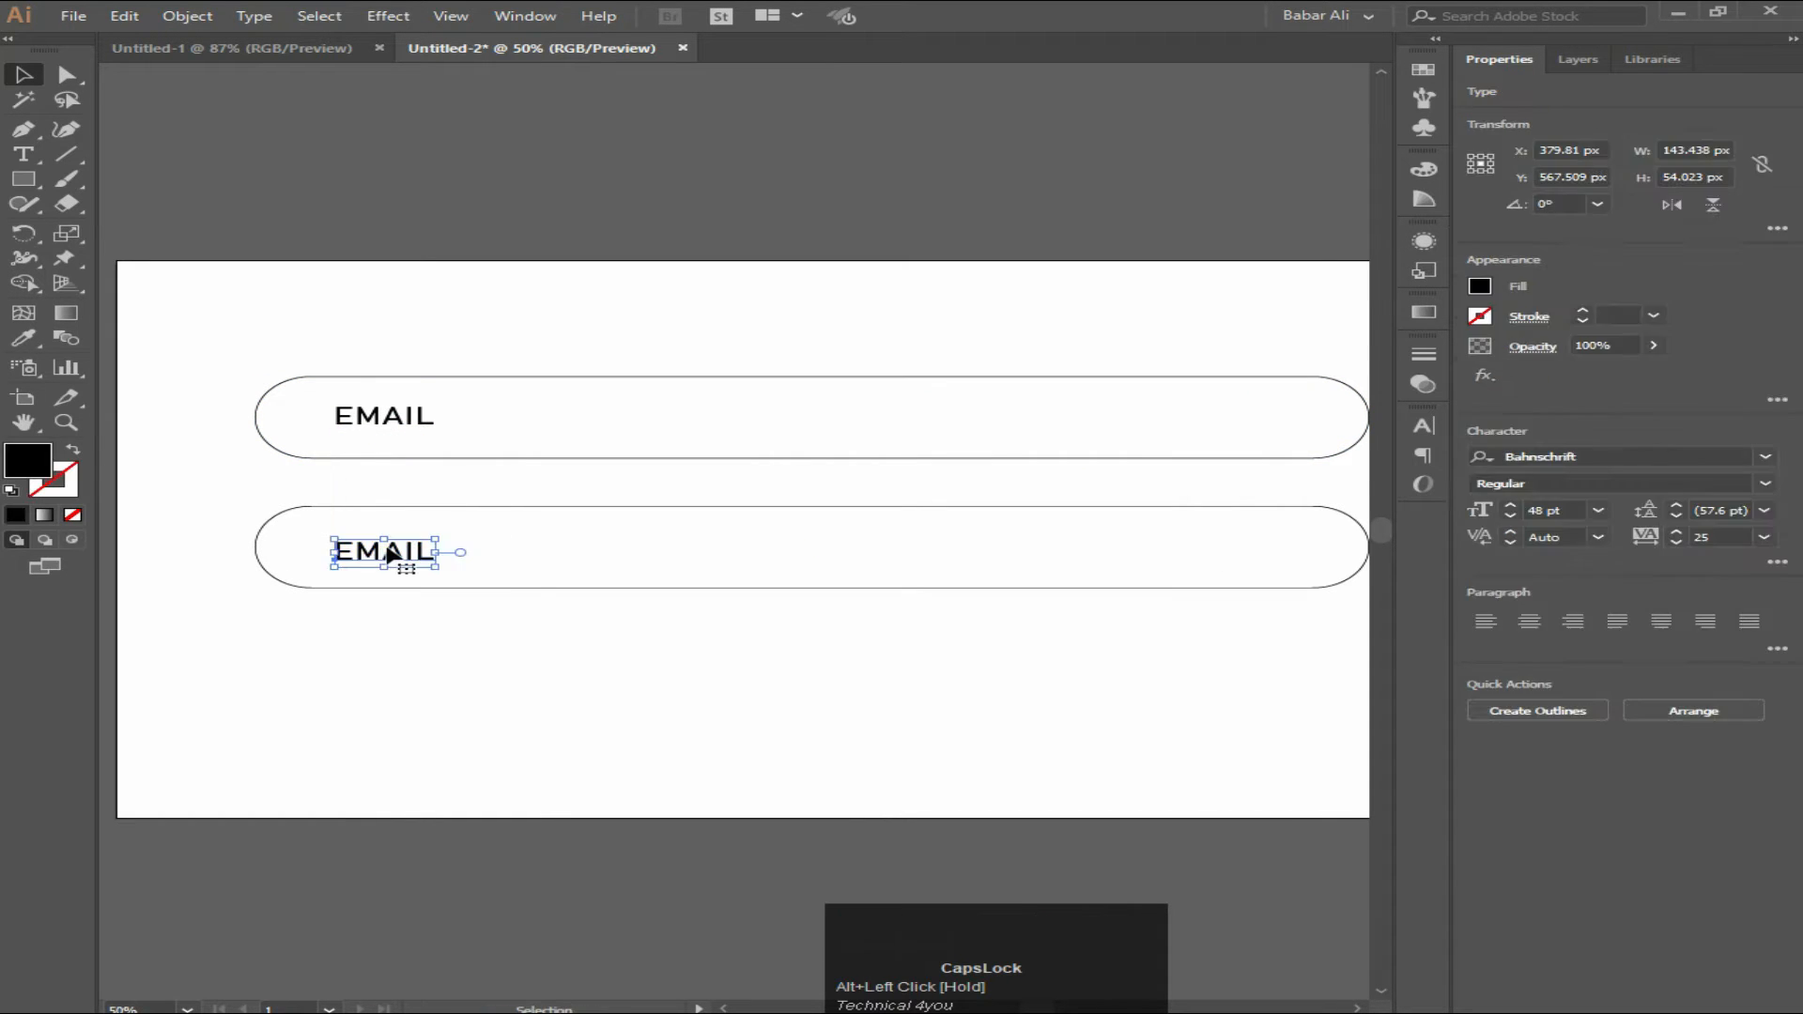
double_click(387, 554)
double_click(386, 553)
key(Caps_Lock)
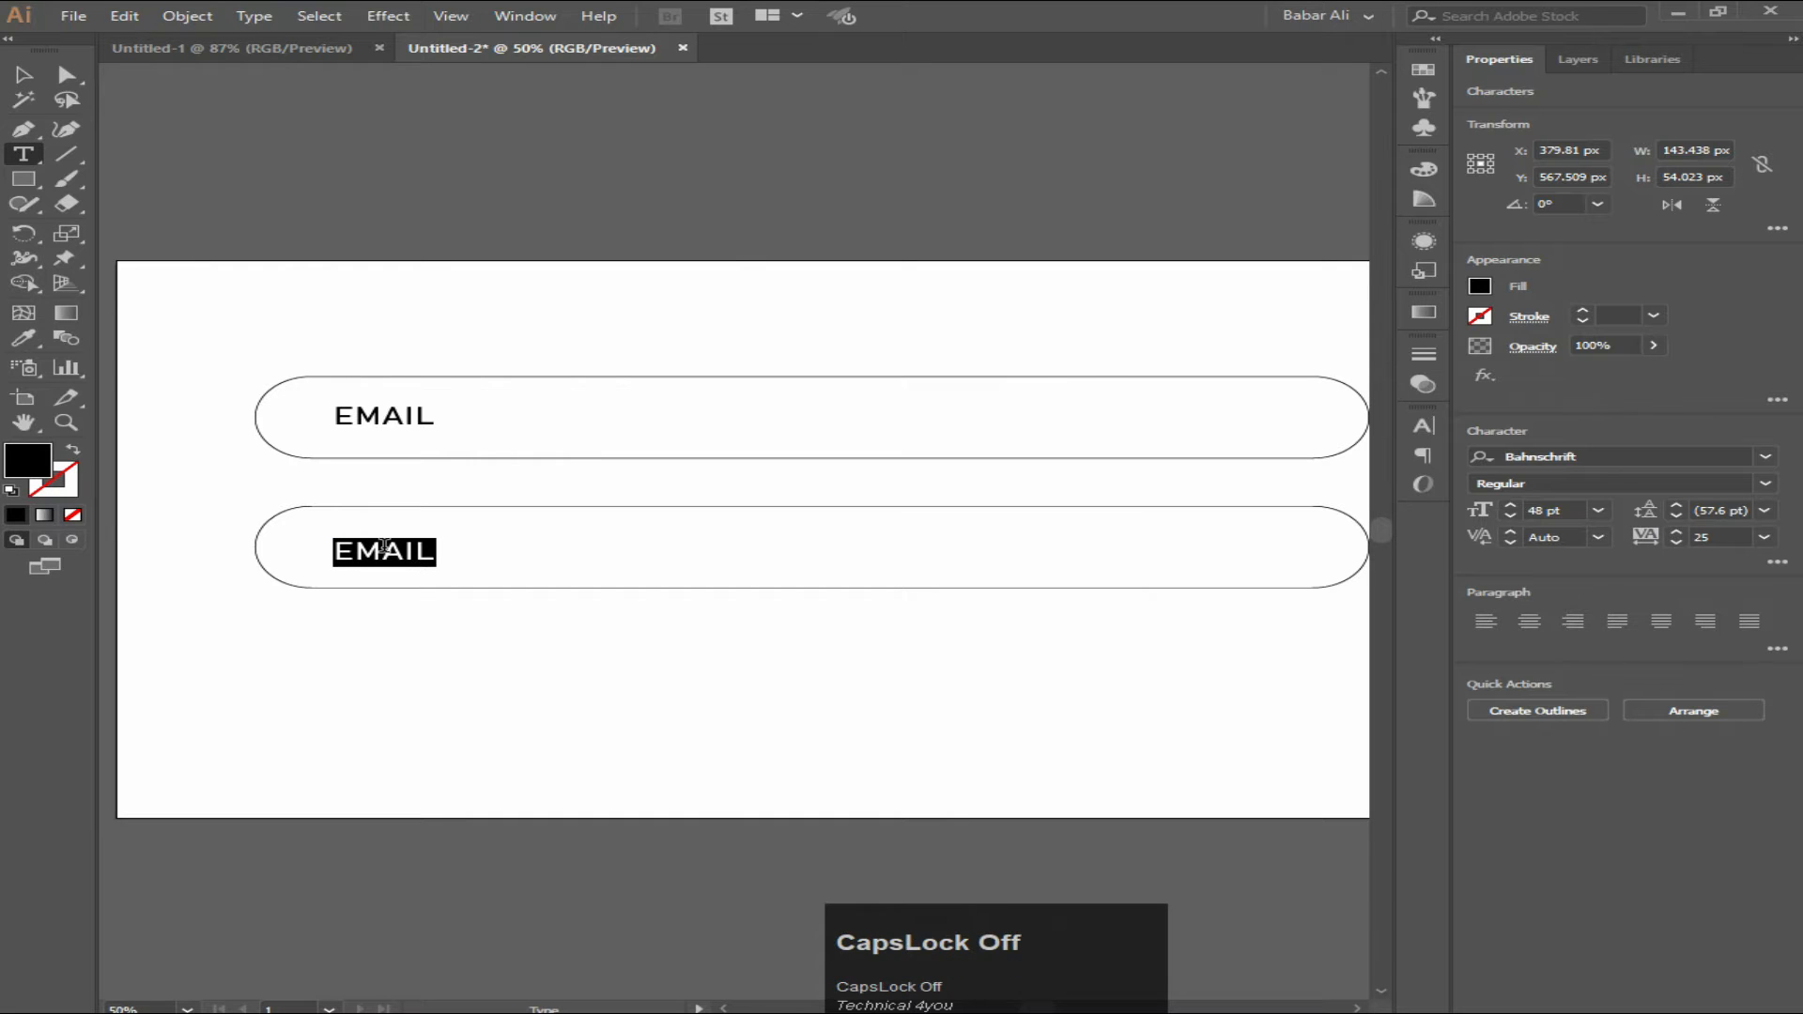
text(P)
key(Caps_Lock)
text(a)
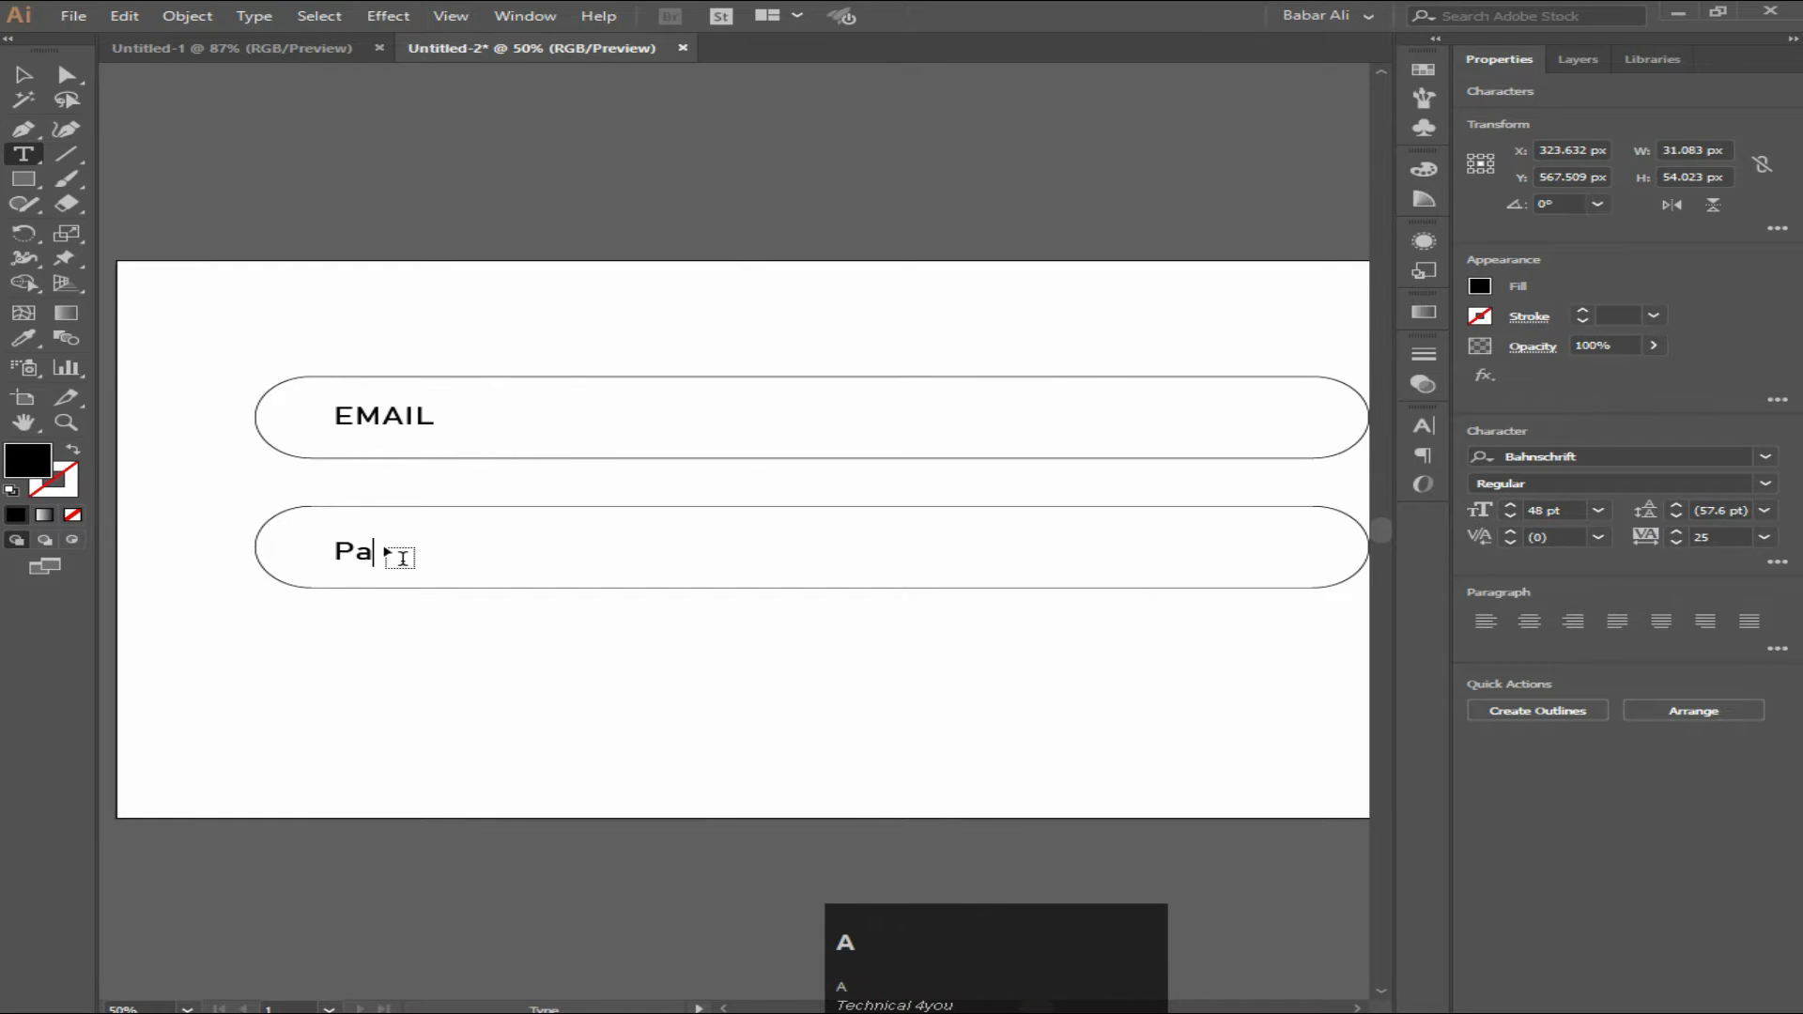
key(BackSpace)
key(Caps_Lock)
text(ASS)
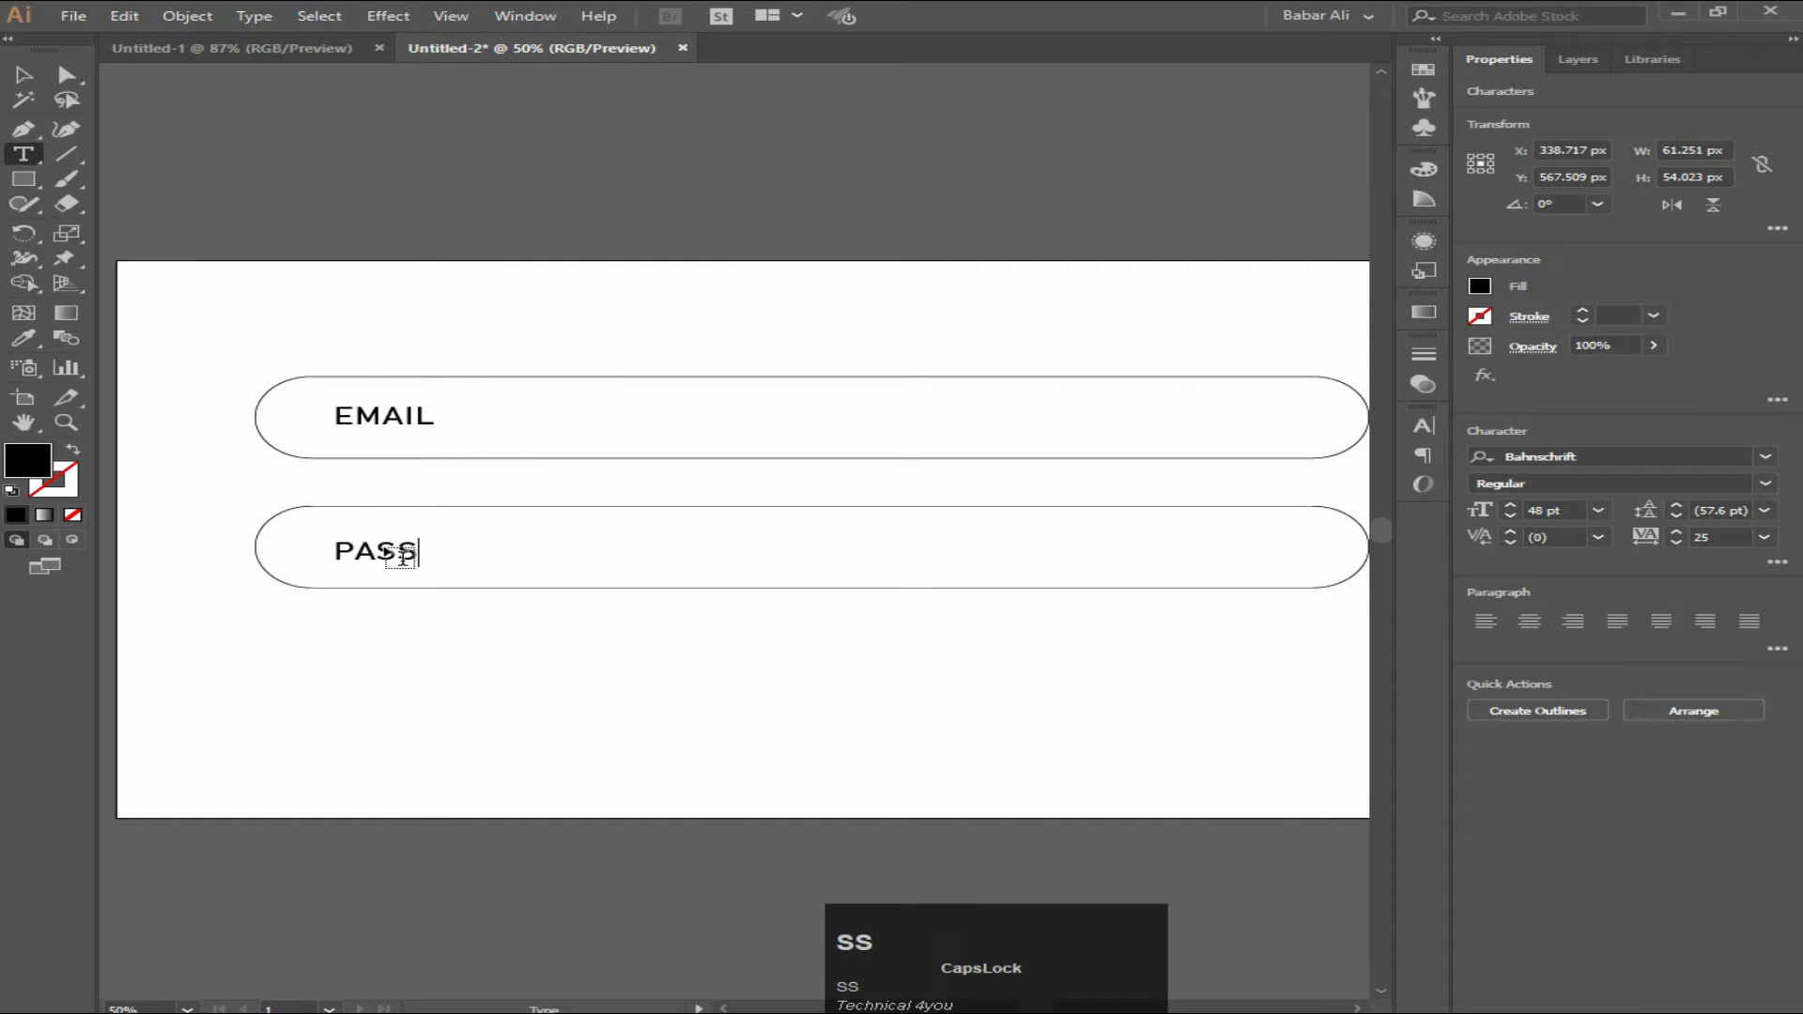
text(WOE)
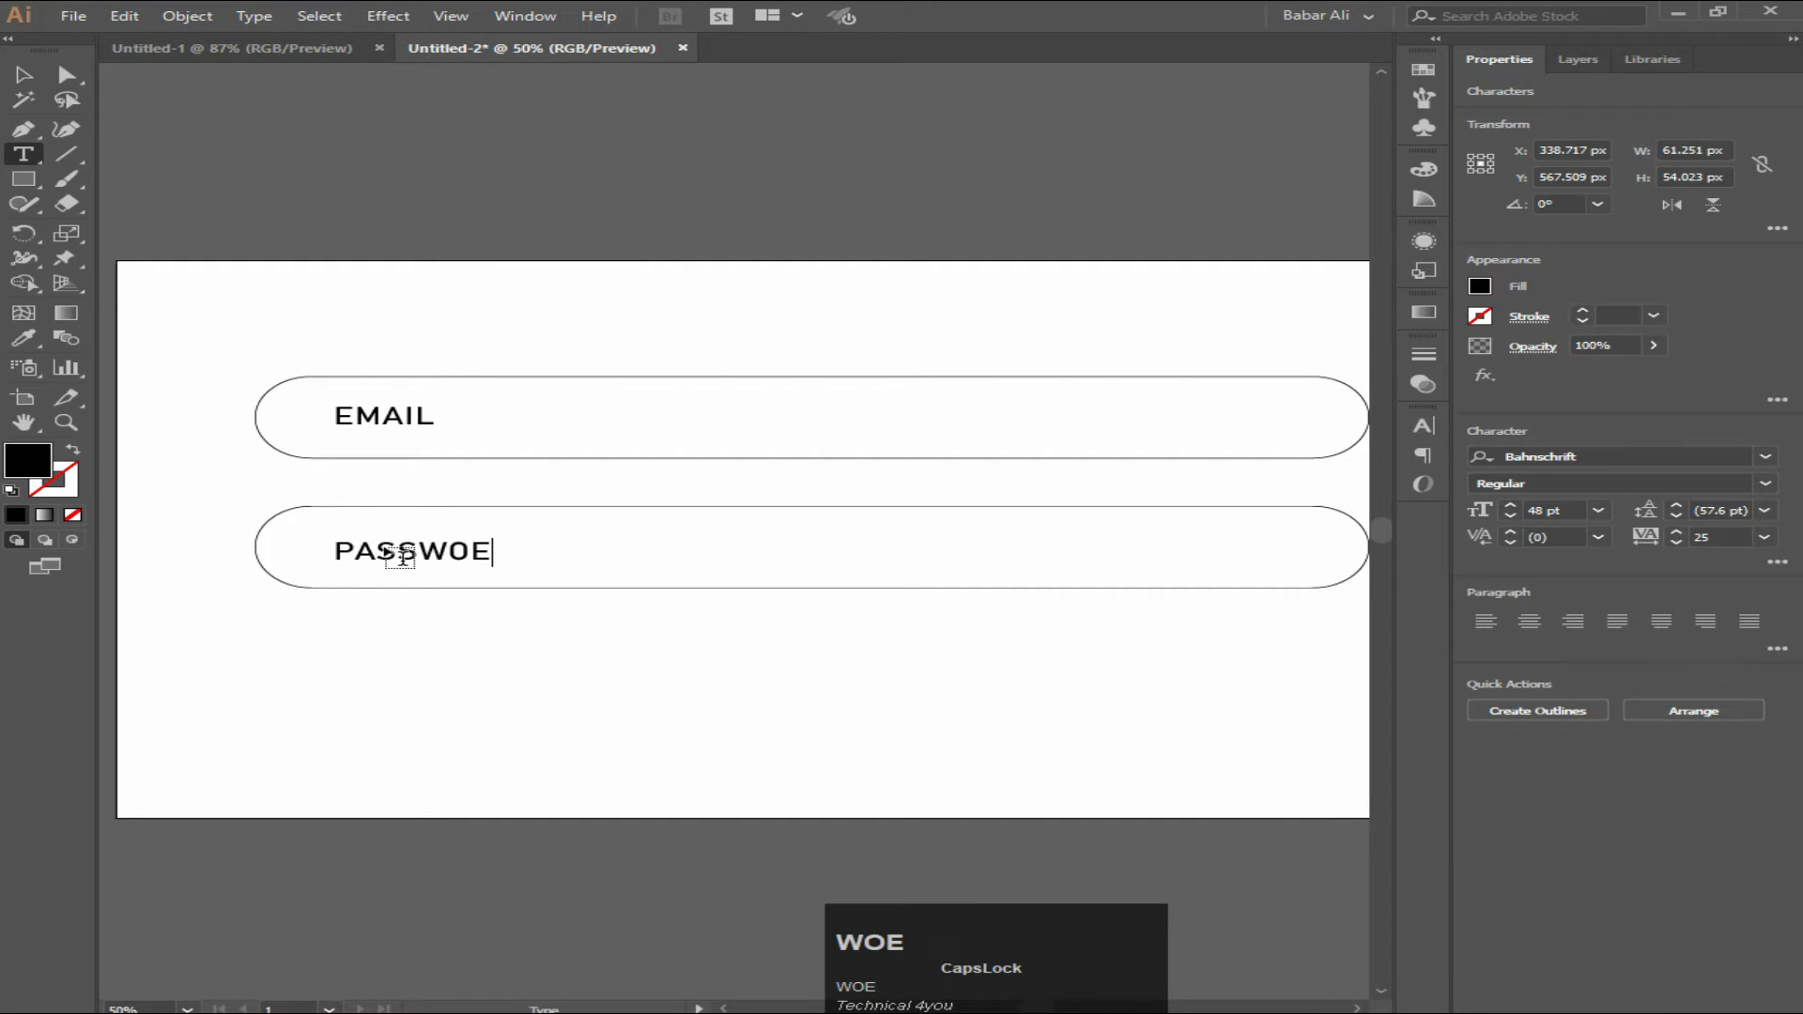
key(BackSpace)
text(RD)
click(24, 75)
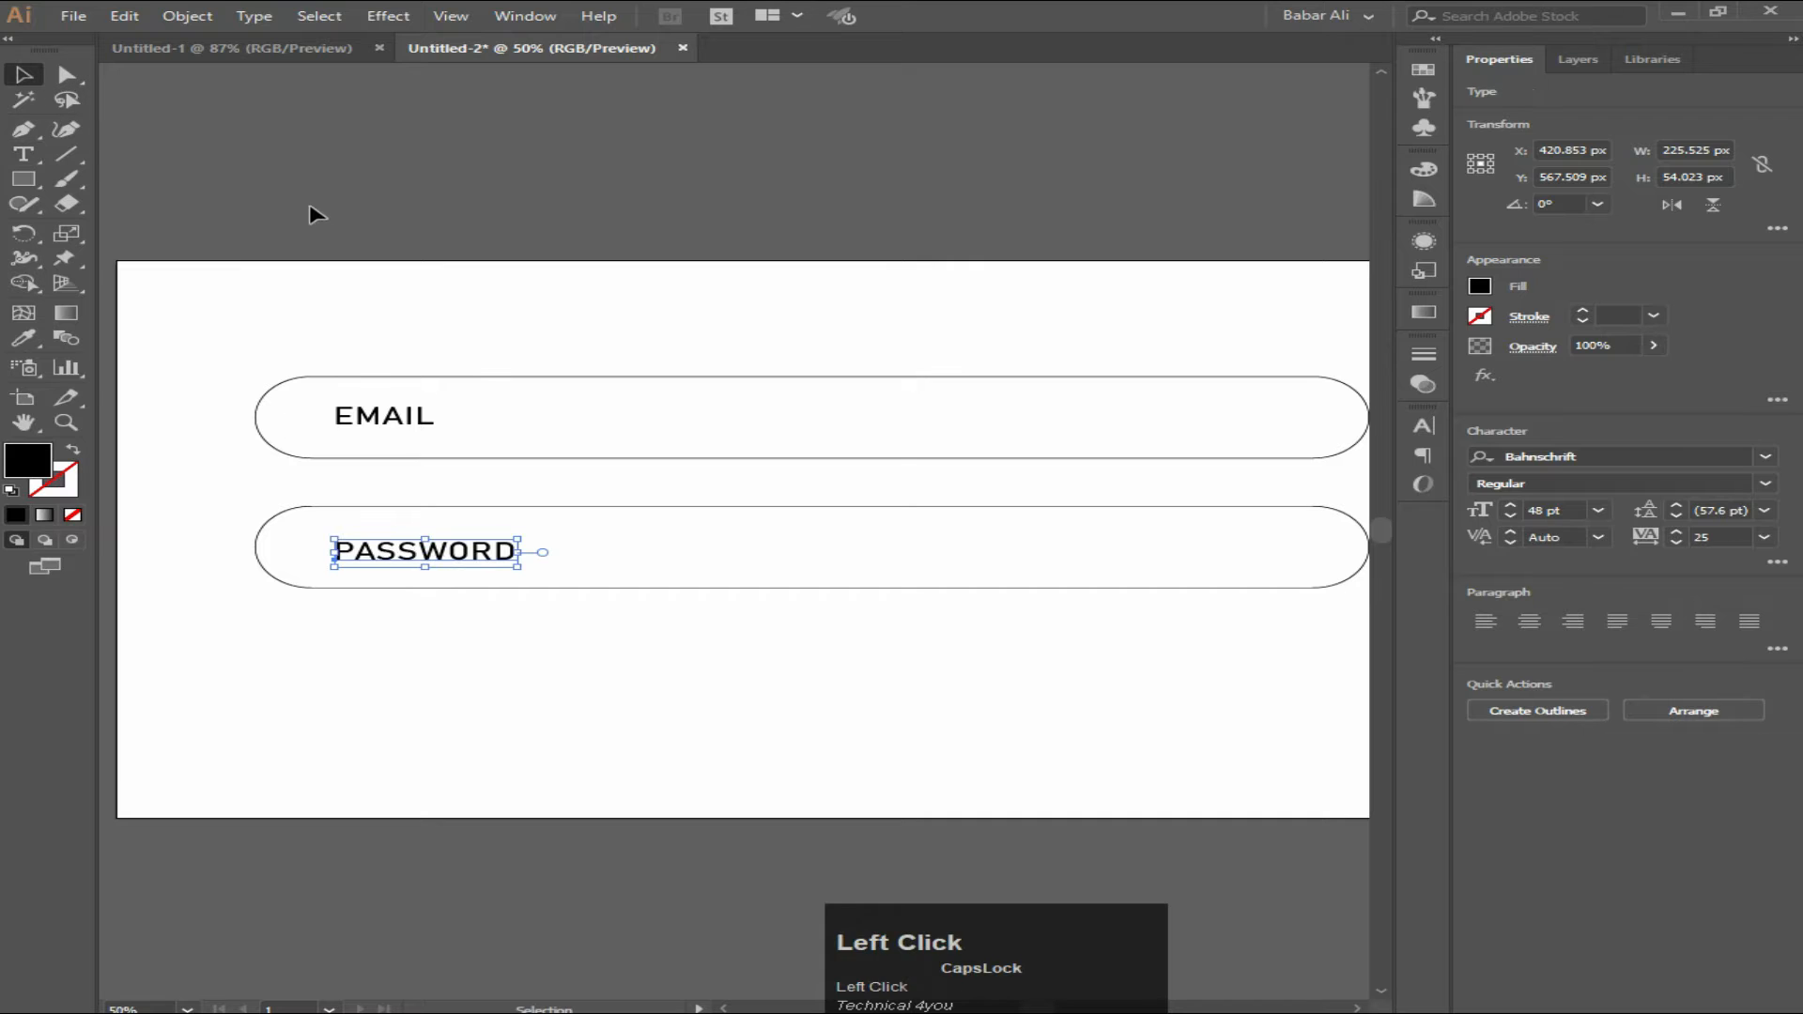
click(310, 210)
Align the PASSWORD text and the lower bar on their vertical centres
alt+scroll(302, 278, down, 3)
scroll(329, 498, up, 2)
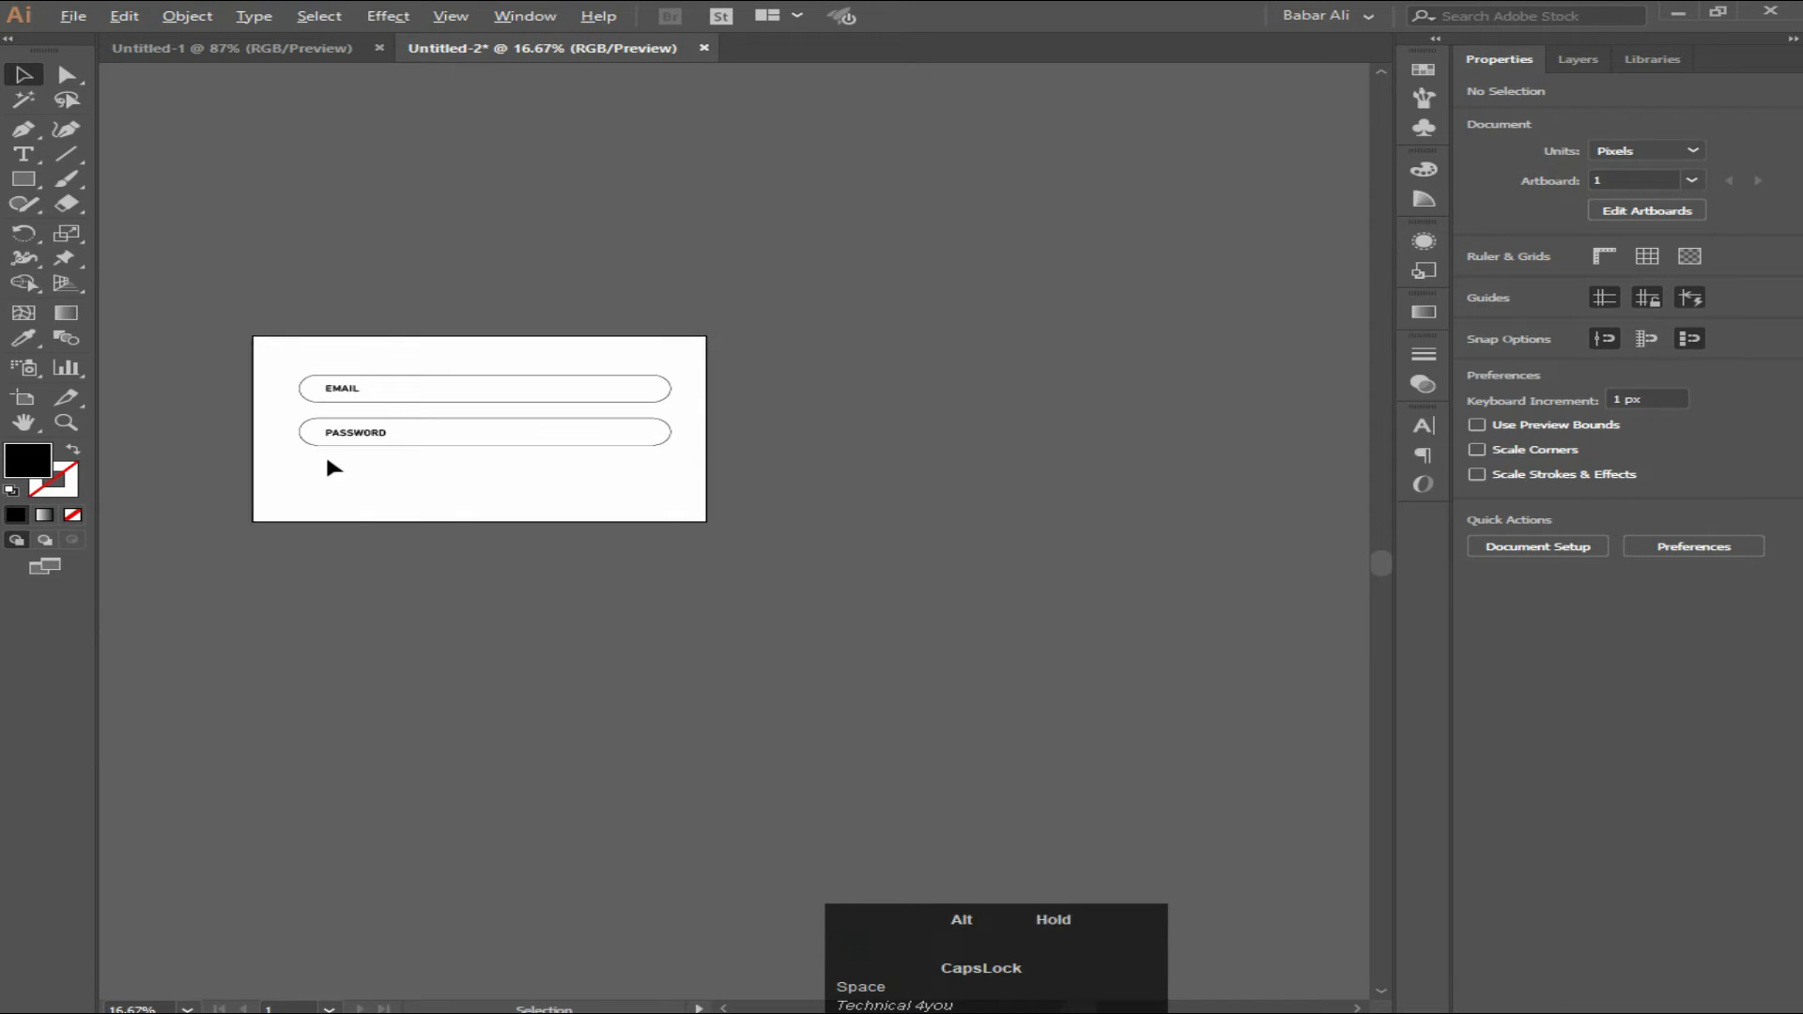
alt+scroll(330, 436, up, 3)
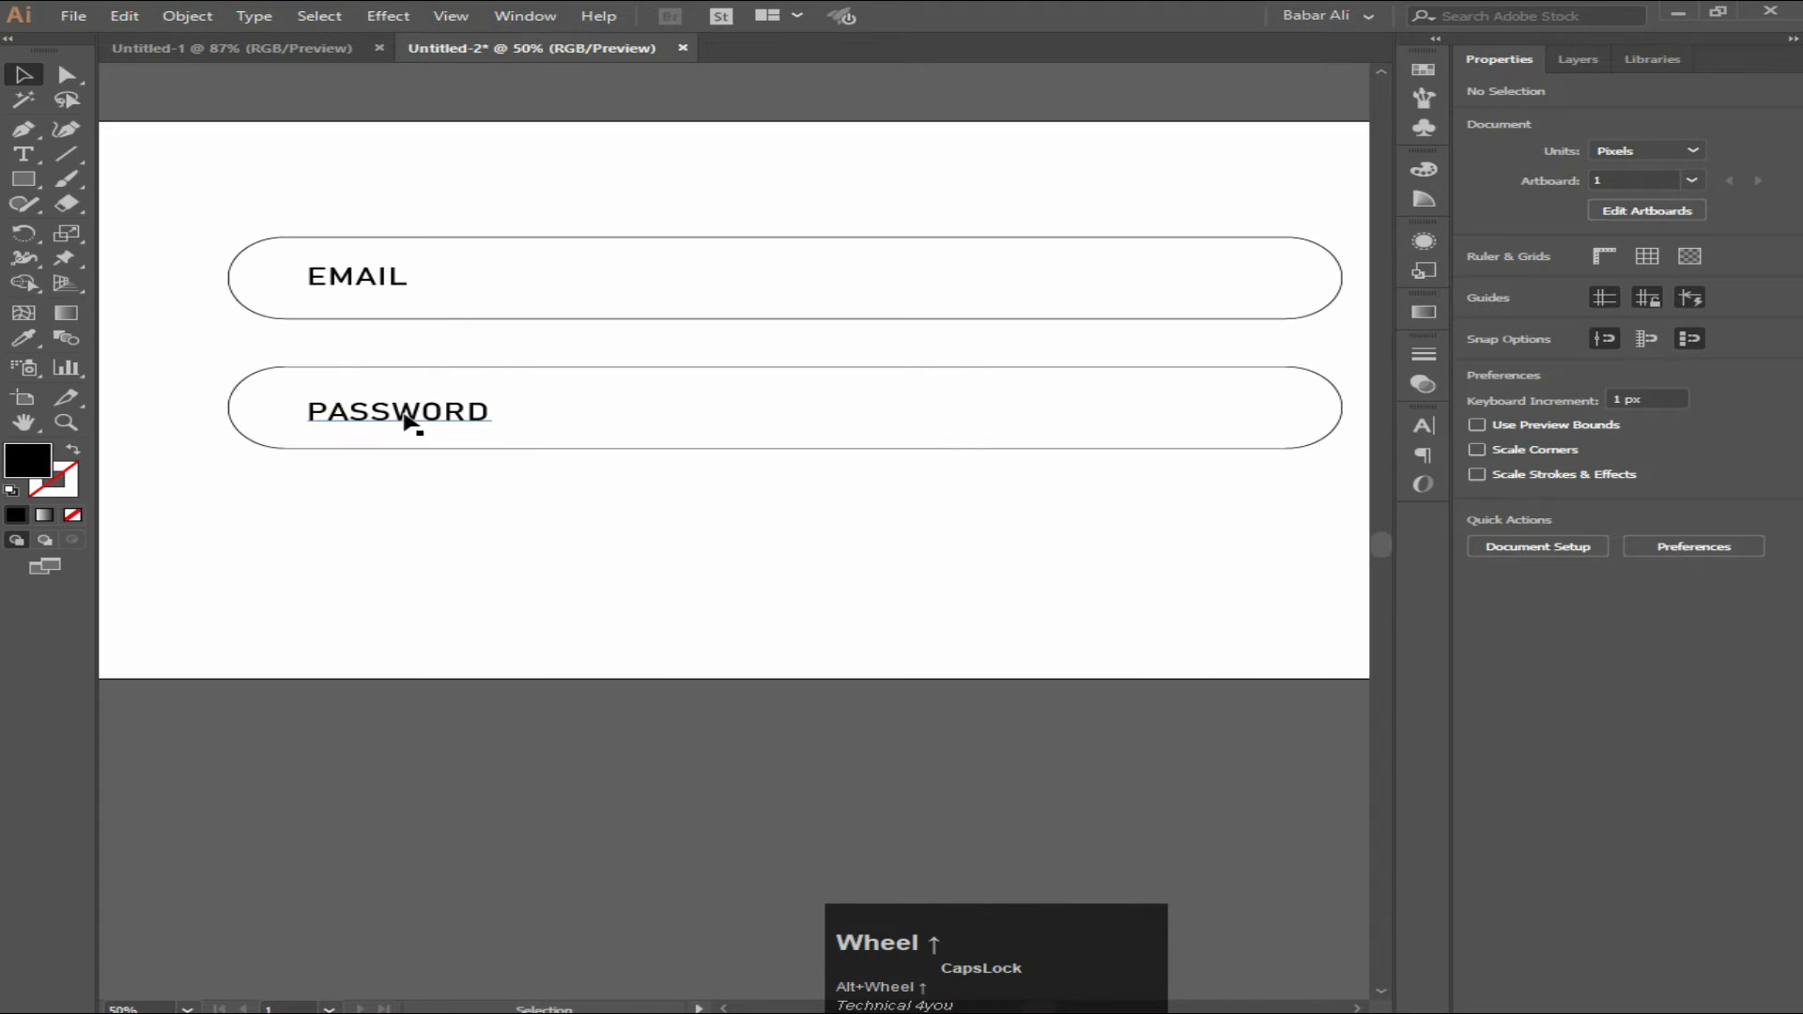
drag(406, 416, 409, 423)
click(552, 423)
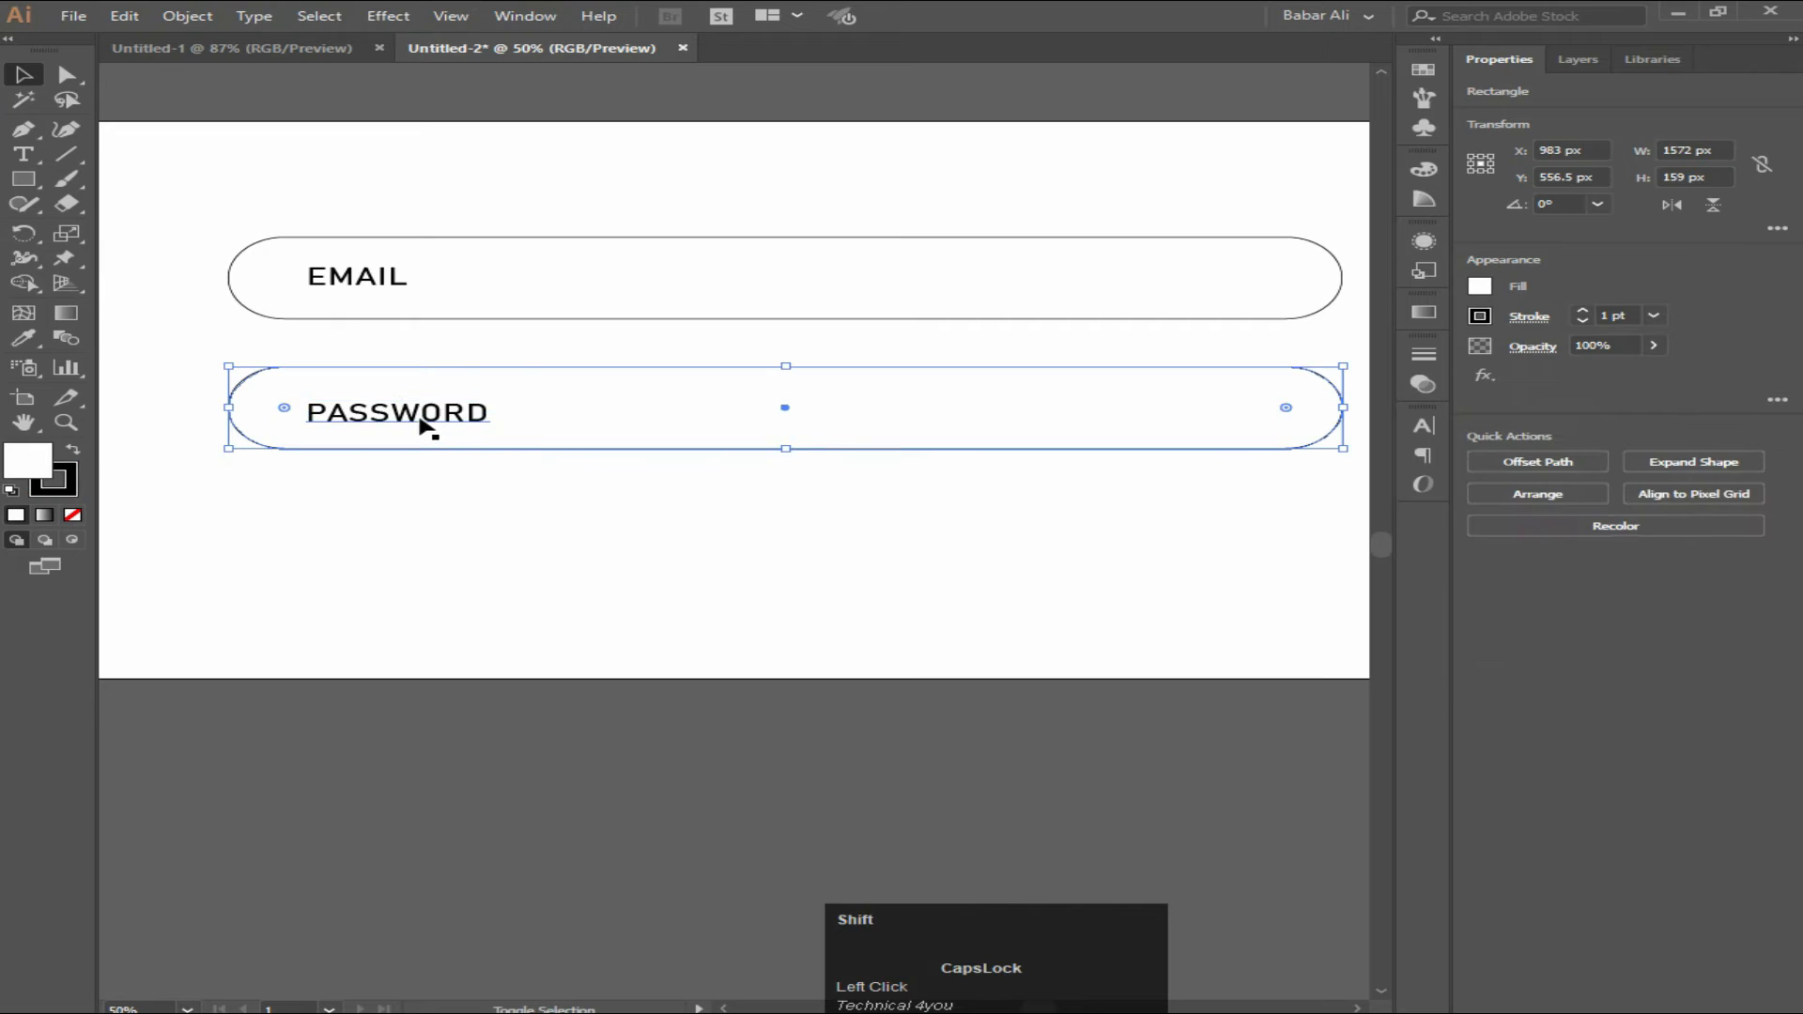
shift+click(425, 427)
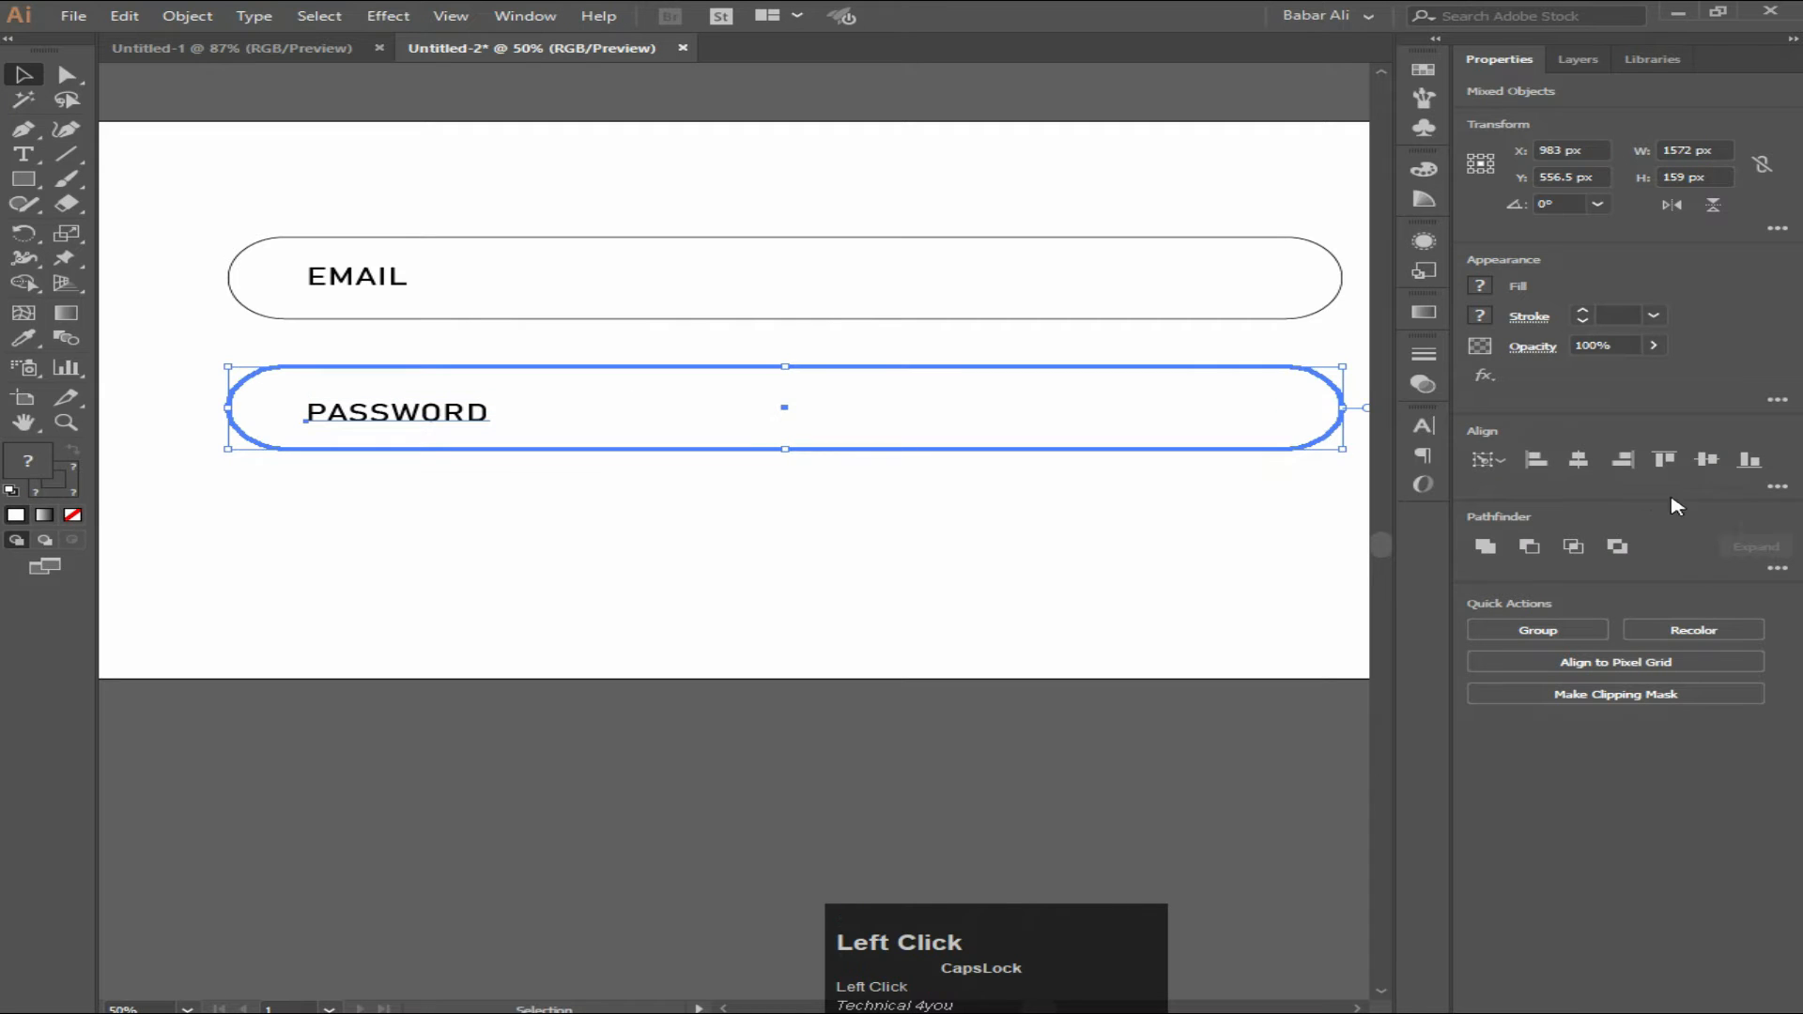
click(1707, 459)
click(476, 549)
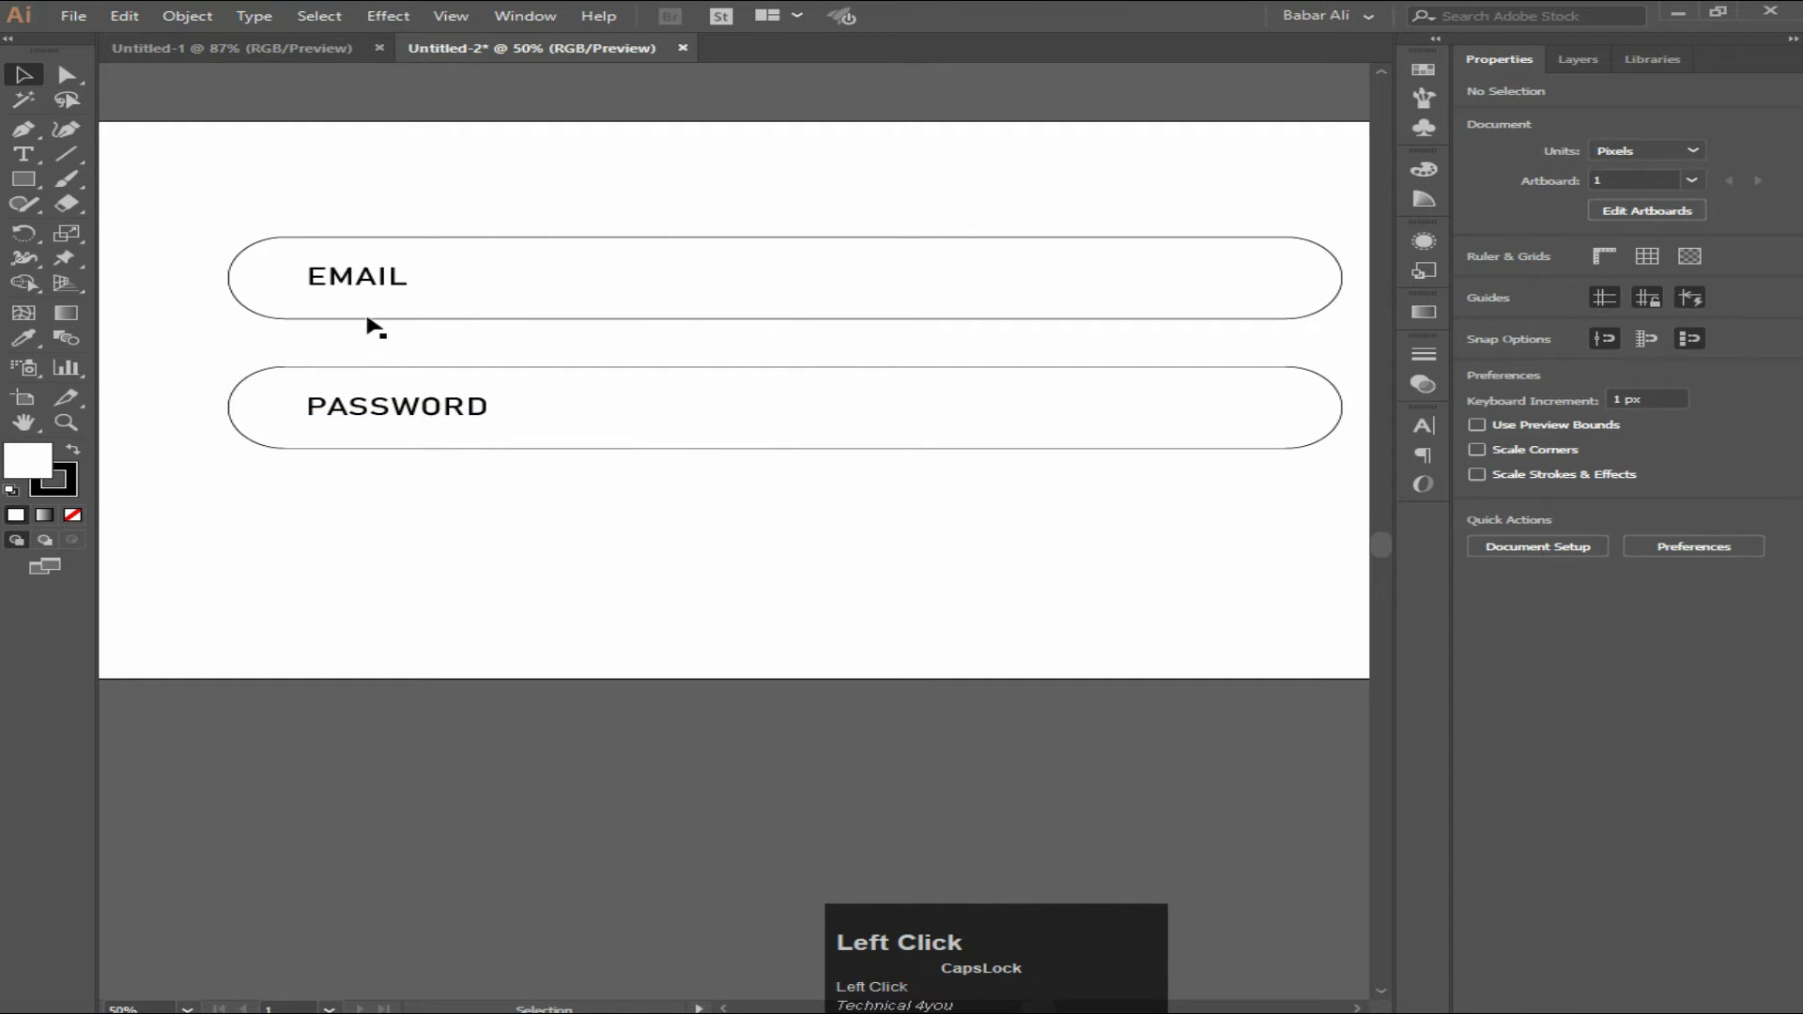
Select the EMAIL and PASSWORD texts together and give them the artboard's white fill with the Eyedropper
scroll(291, 296, up, 1)
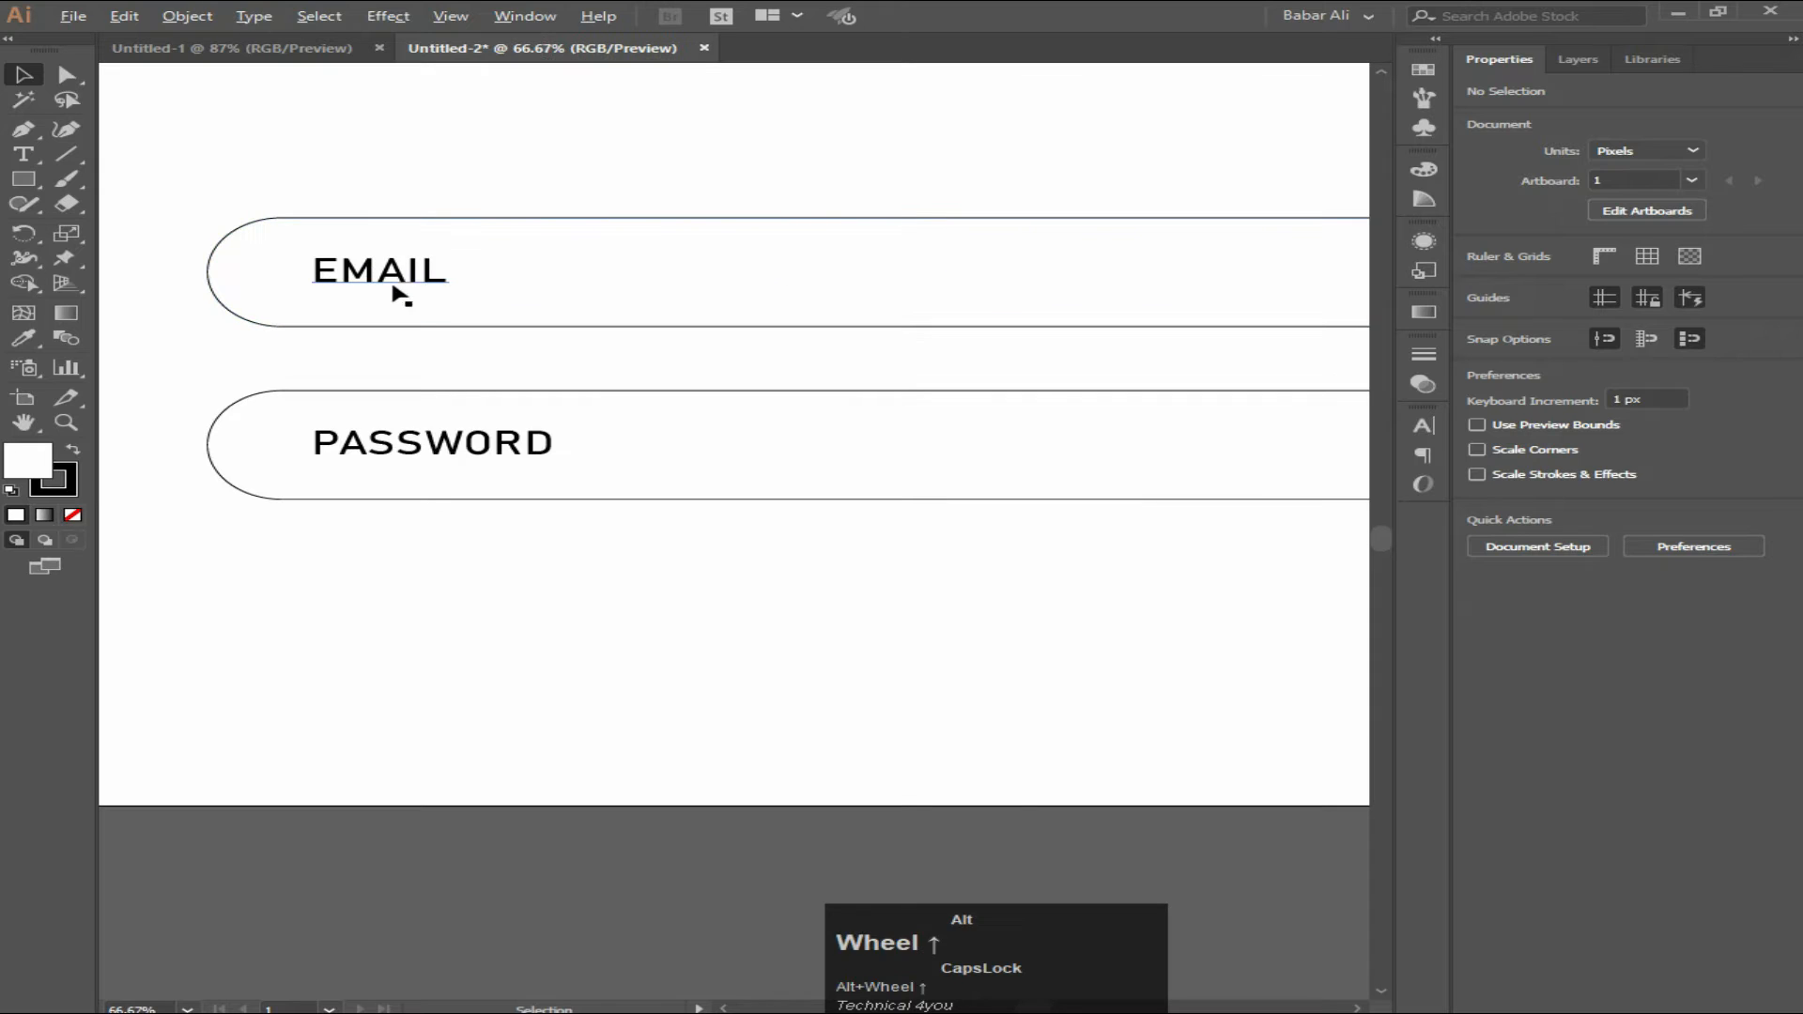
scroll(413, 291, down, 1)
click(404, 283)
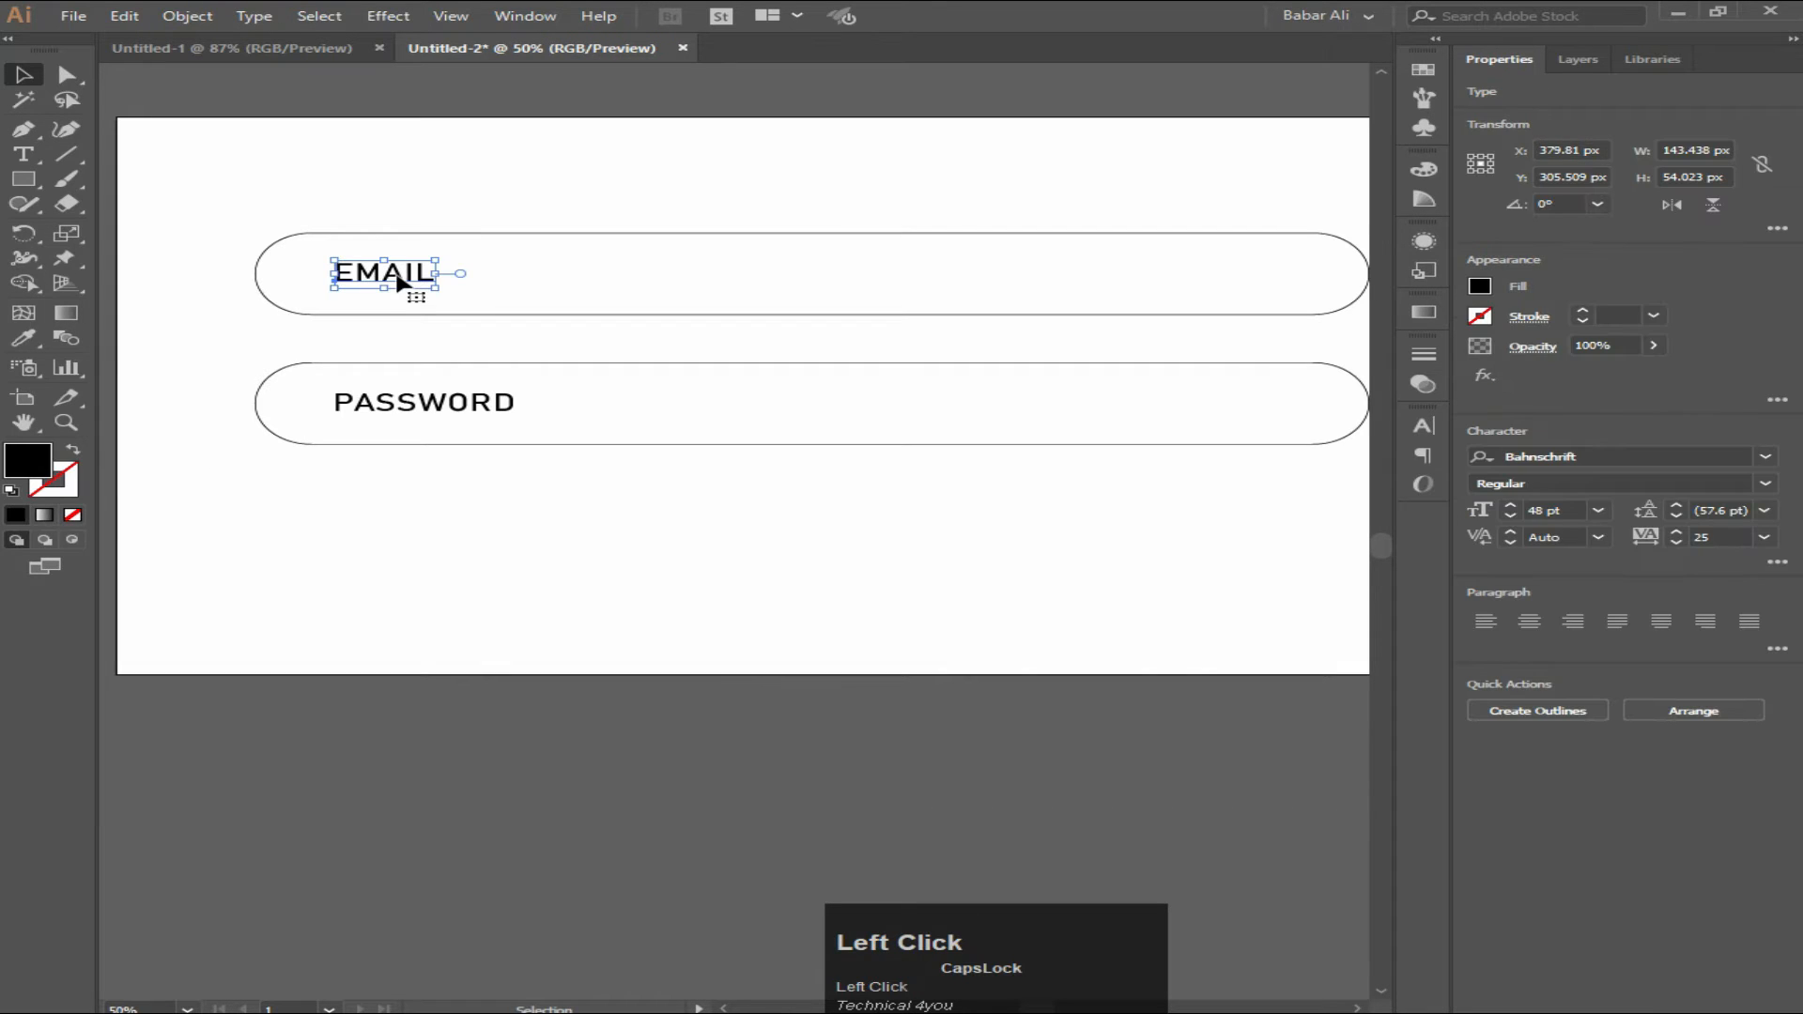
shift+click(424, 404)
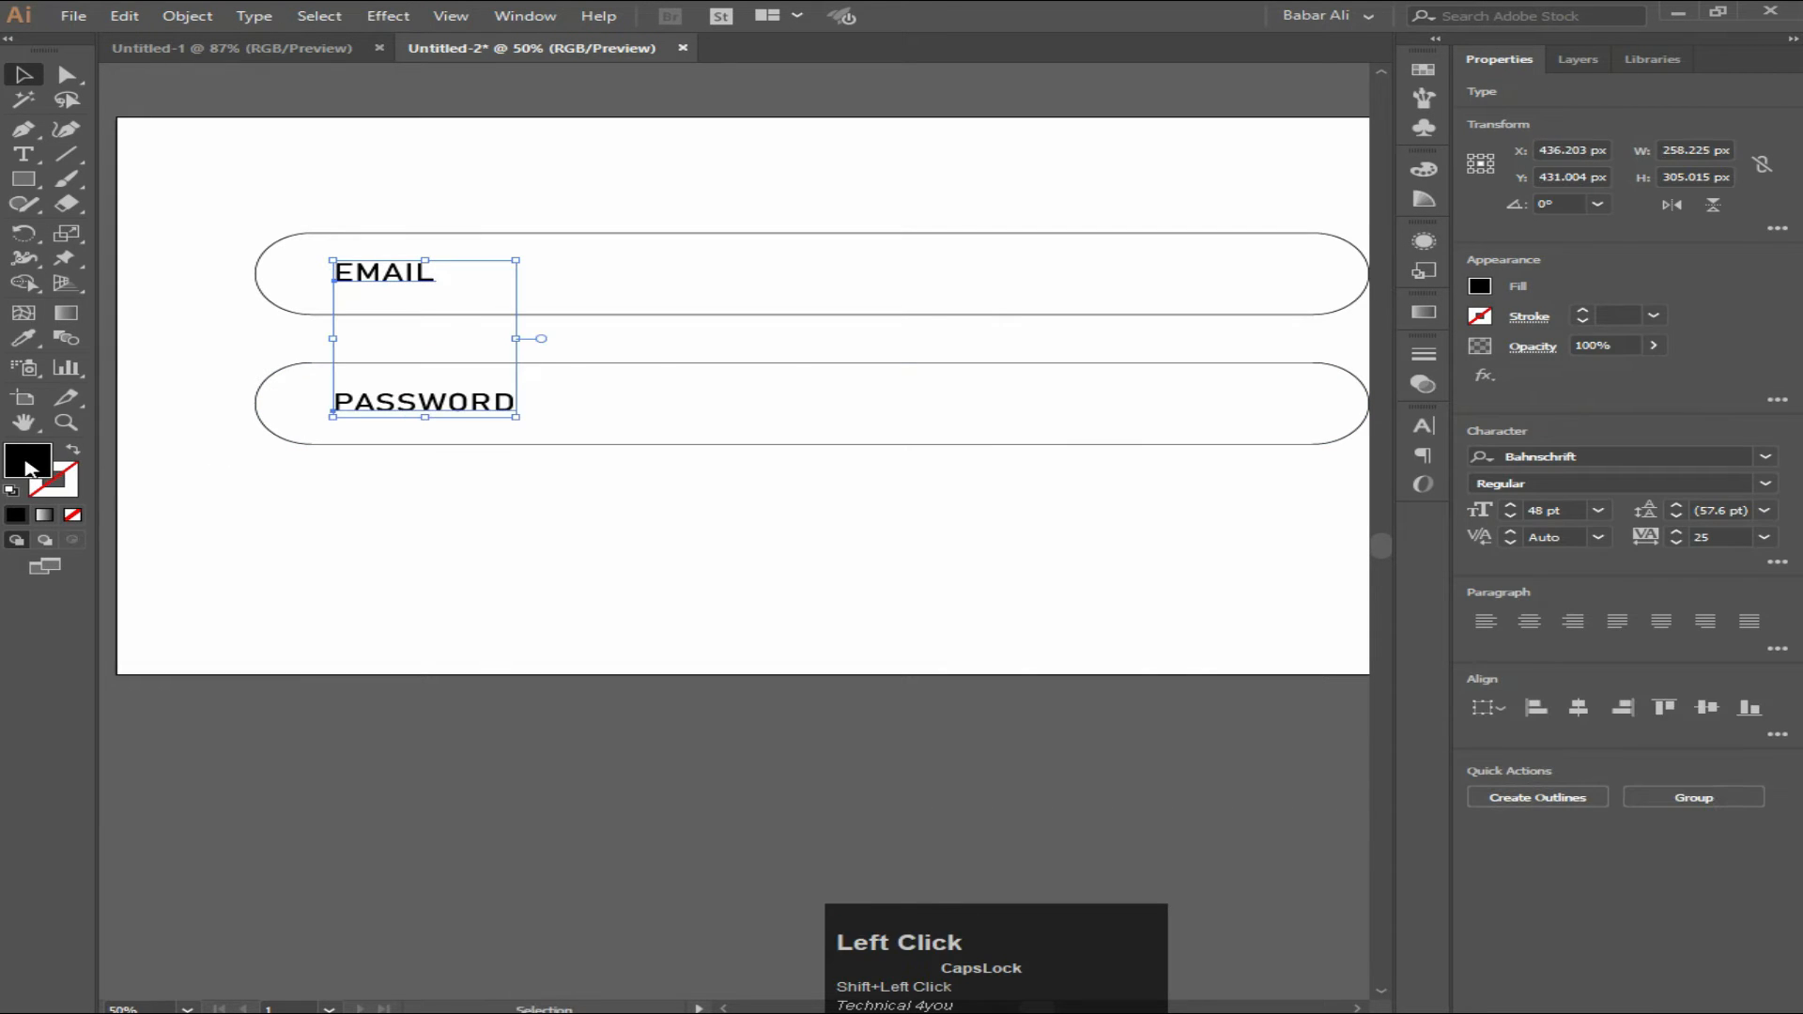
click(23, 338)
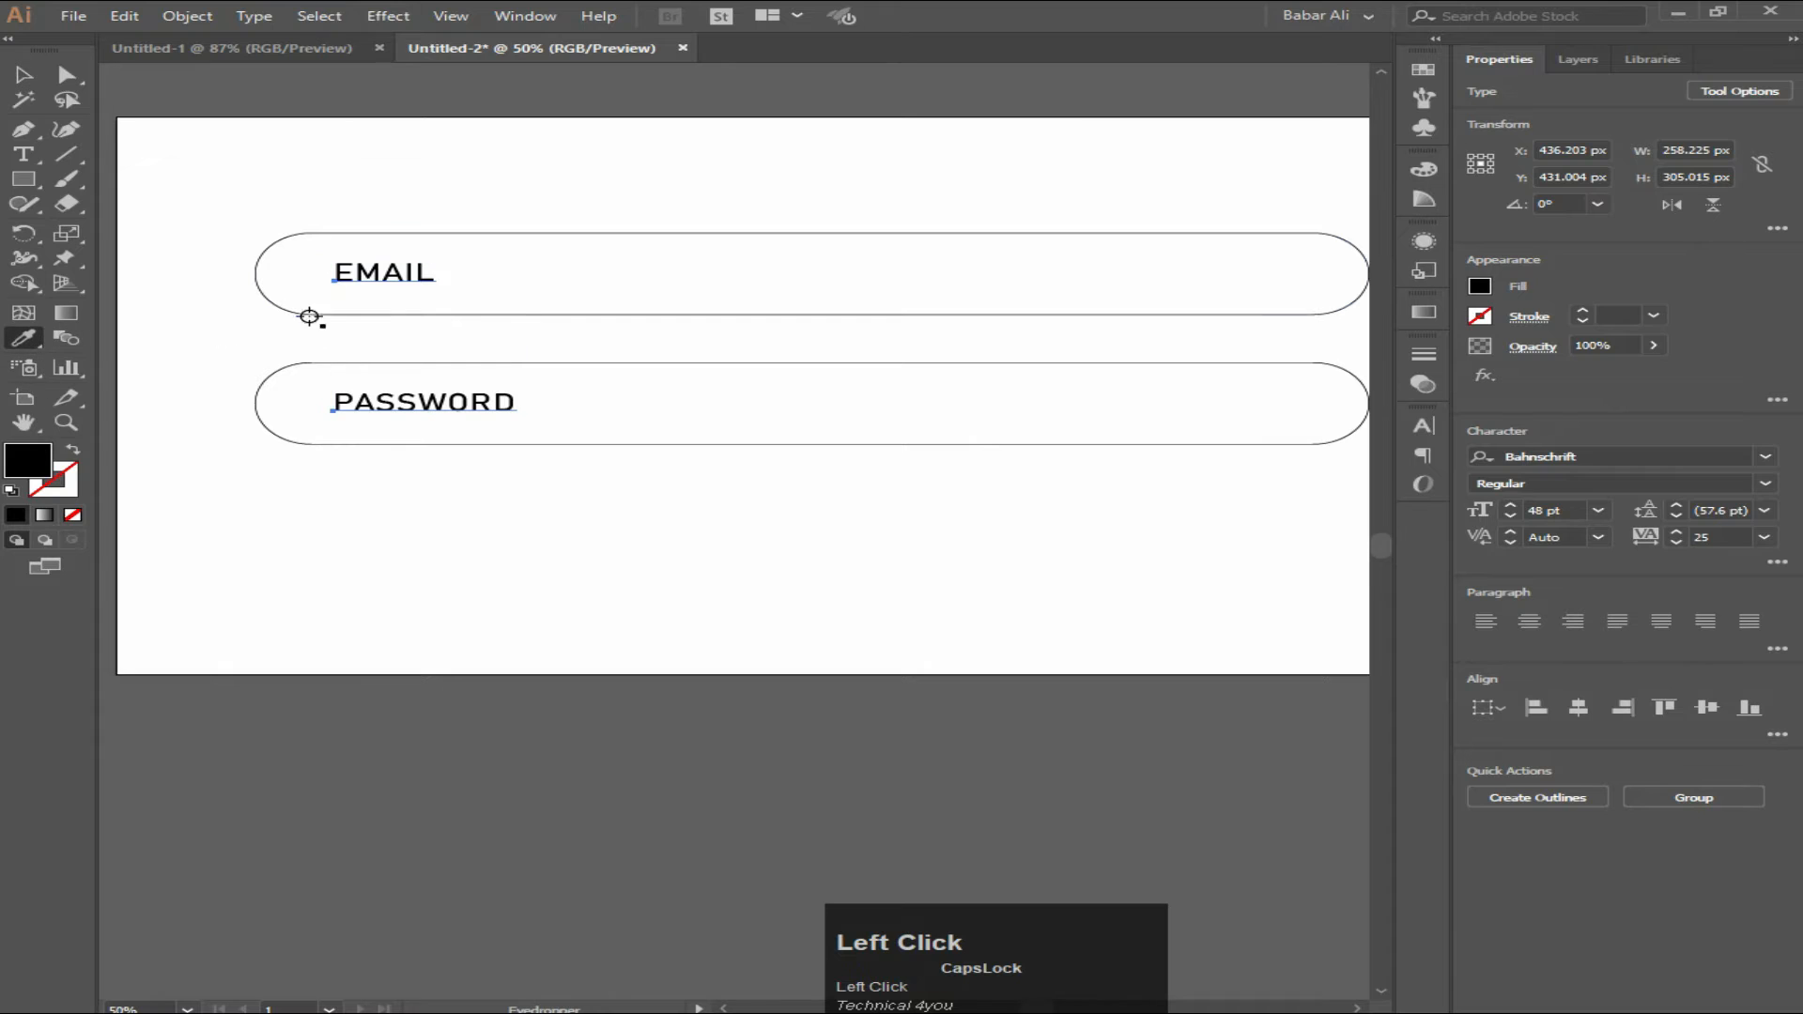
key(Caps_Lock)
click(531, 181)
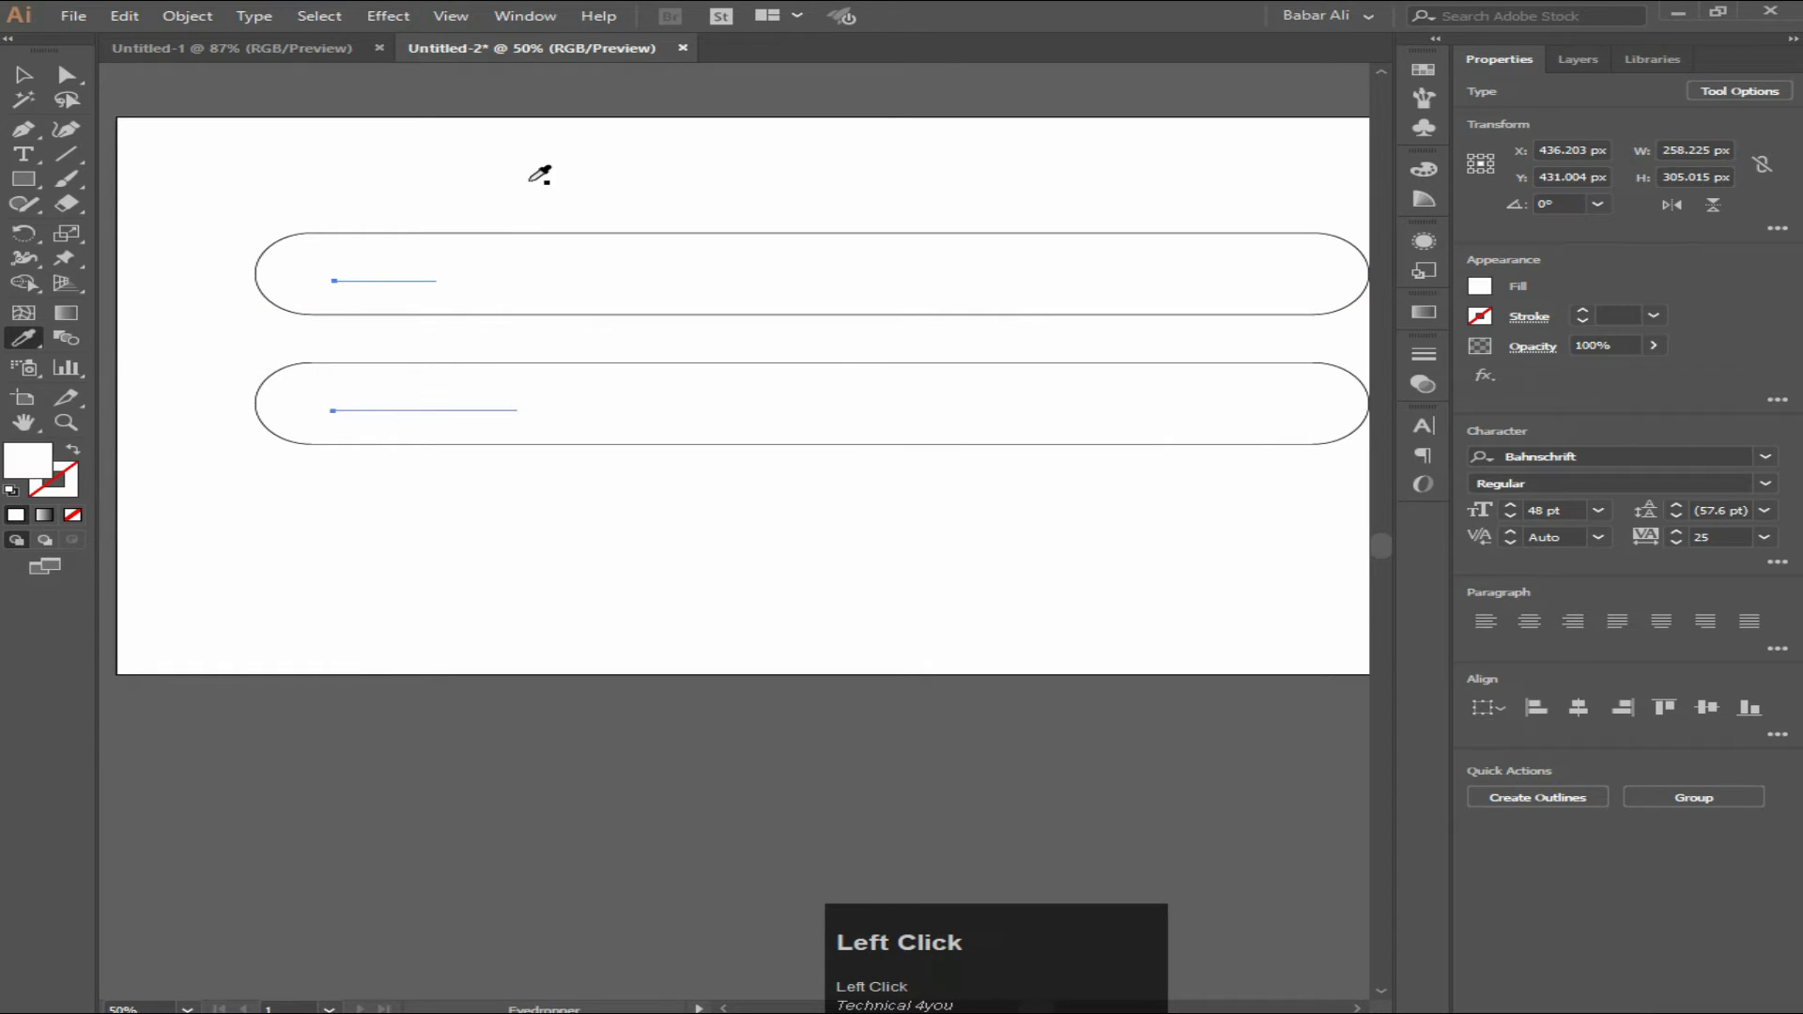
Switch the colour sliders to HSB and set both texts' fill to light grey at about 82% brightness
click(1423, 170)
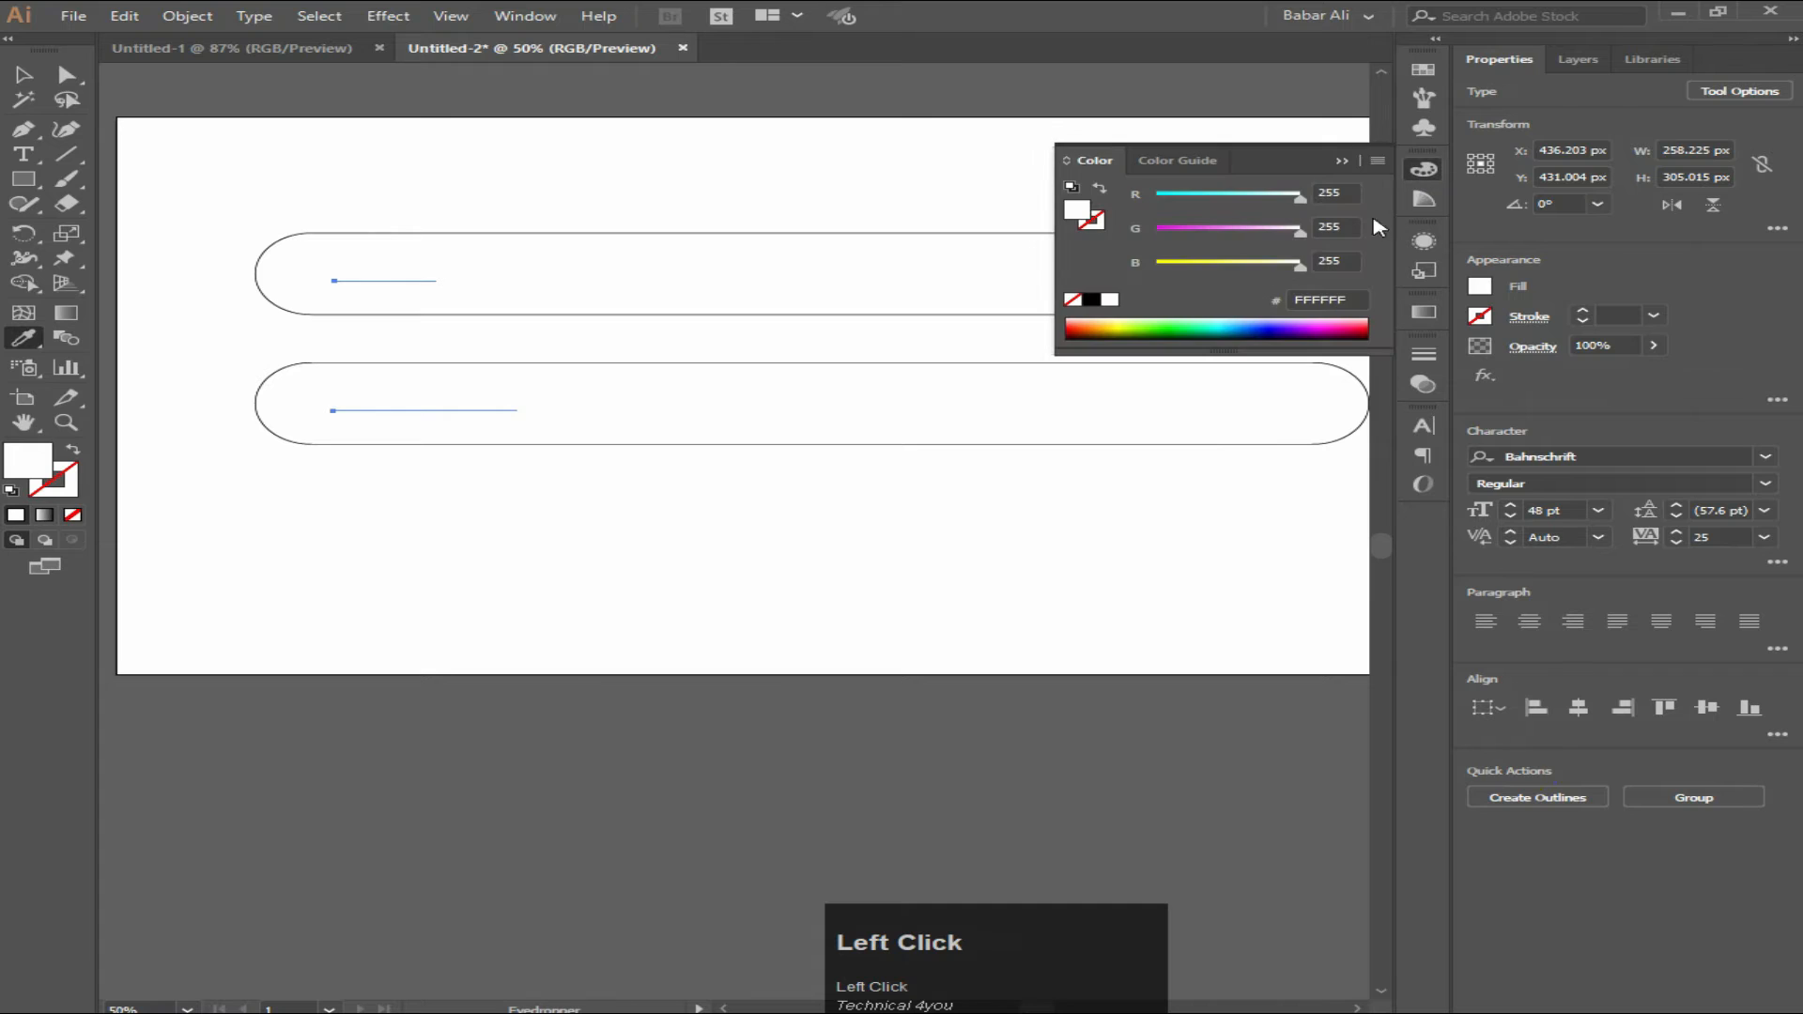
click(1378, 161)
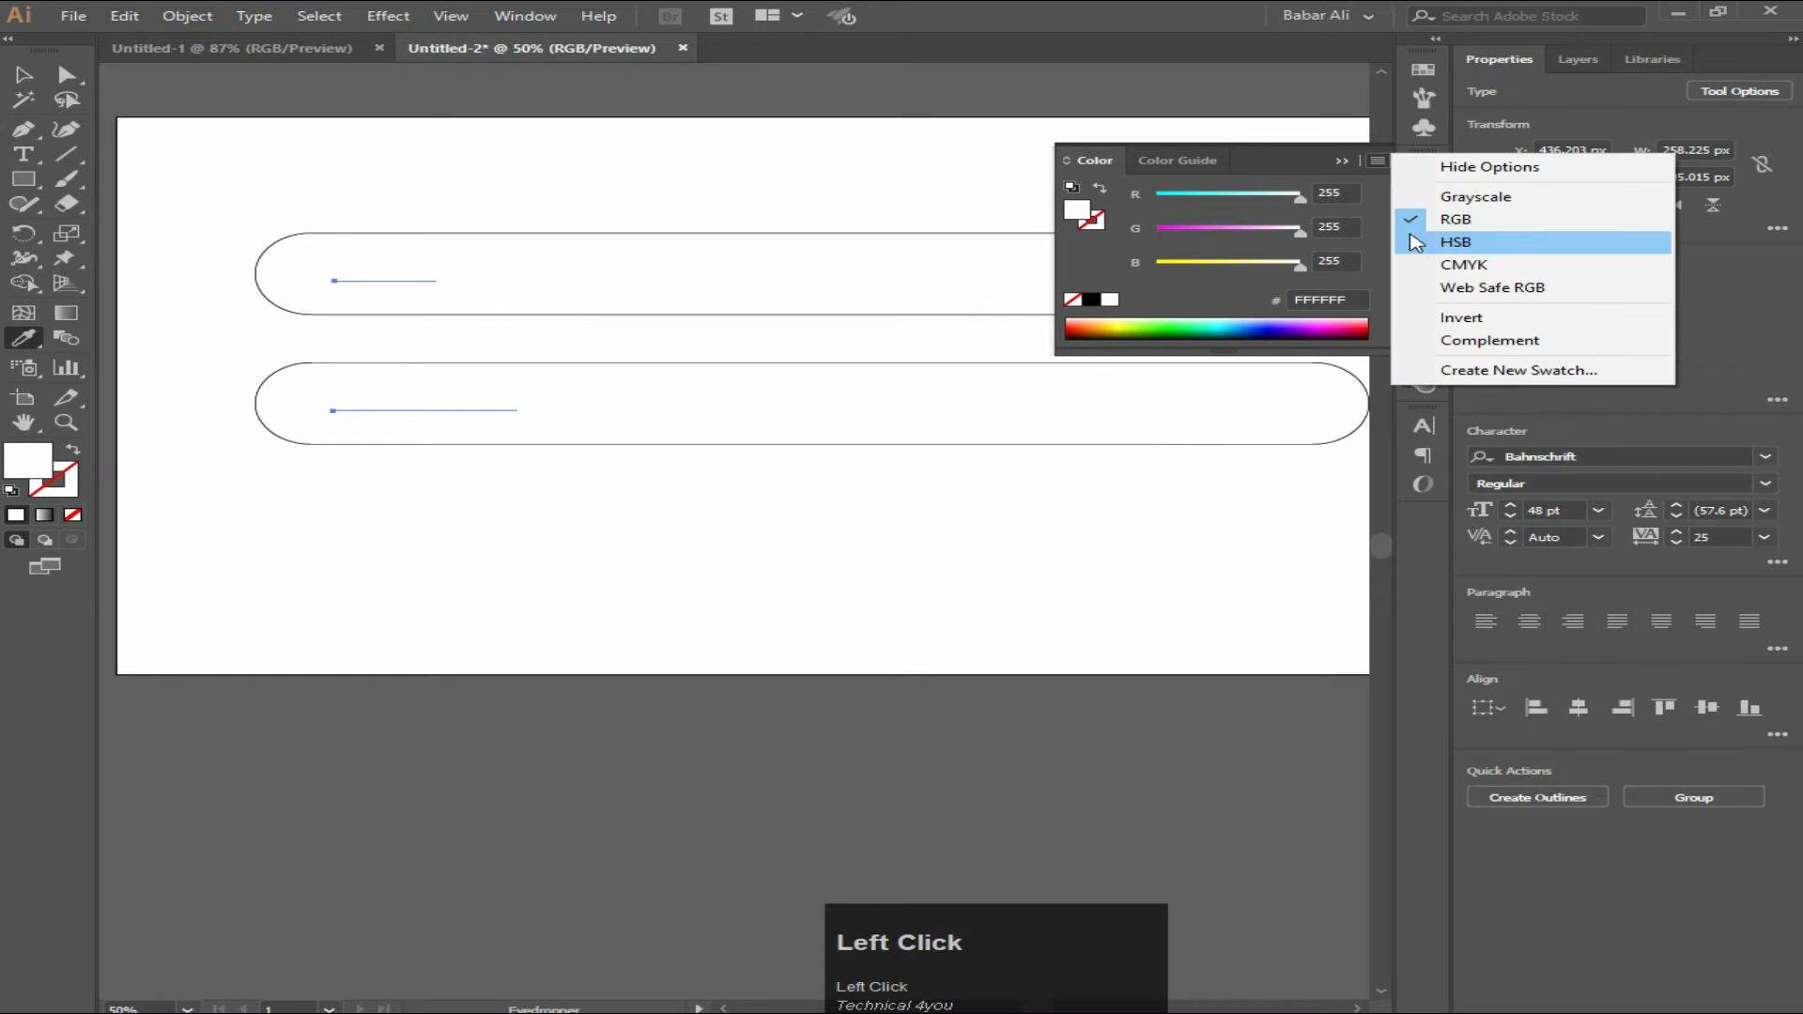
click(1447, 243)
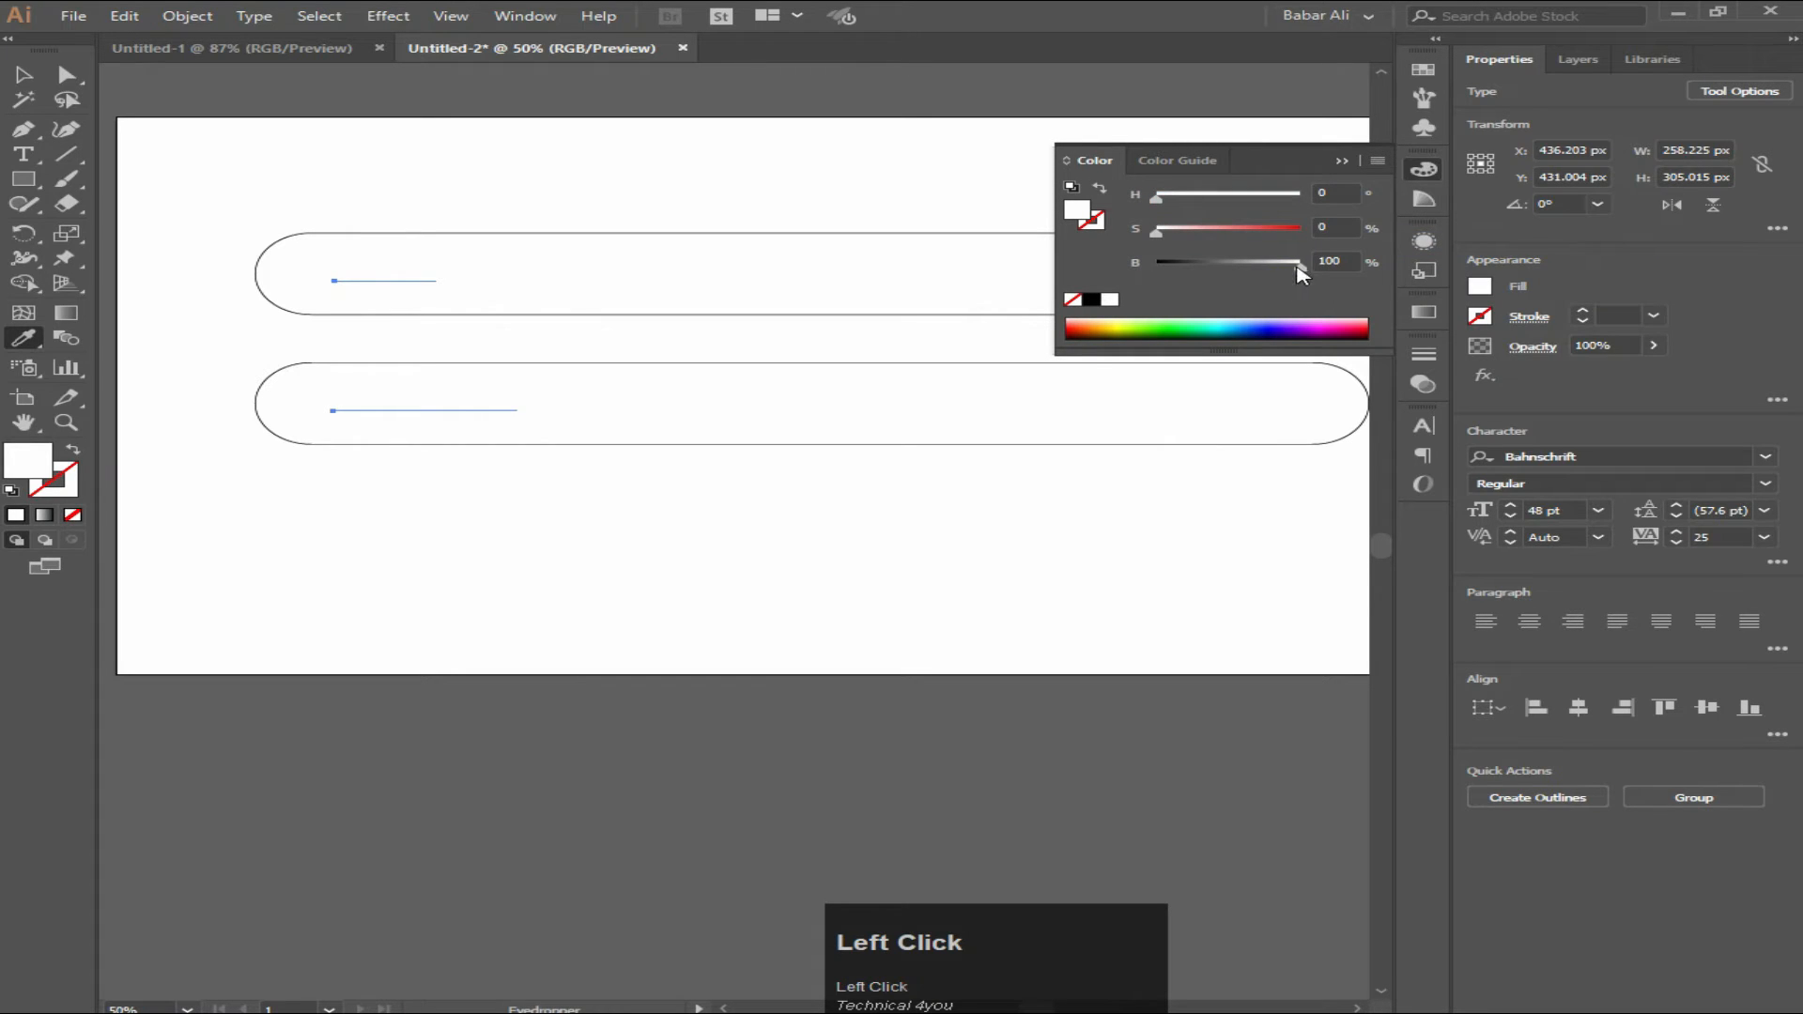
drag(1300, 273, 1280, 274)
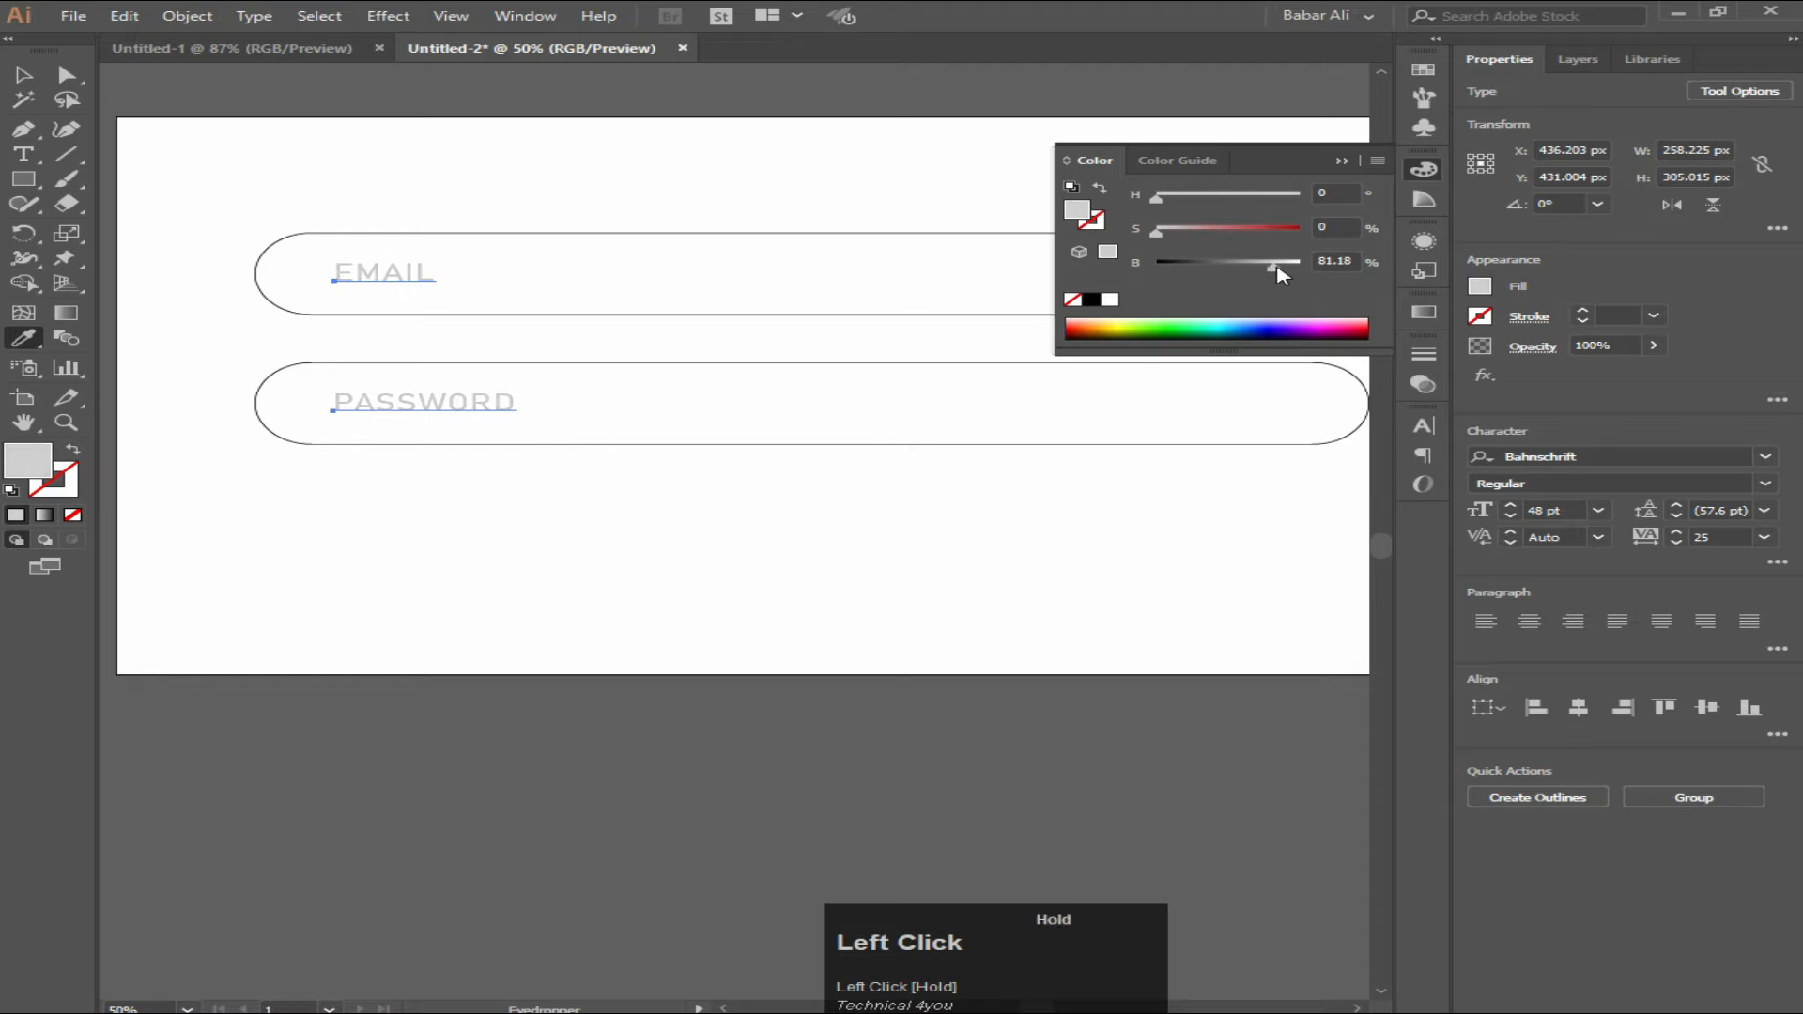
click(740, 182)
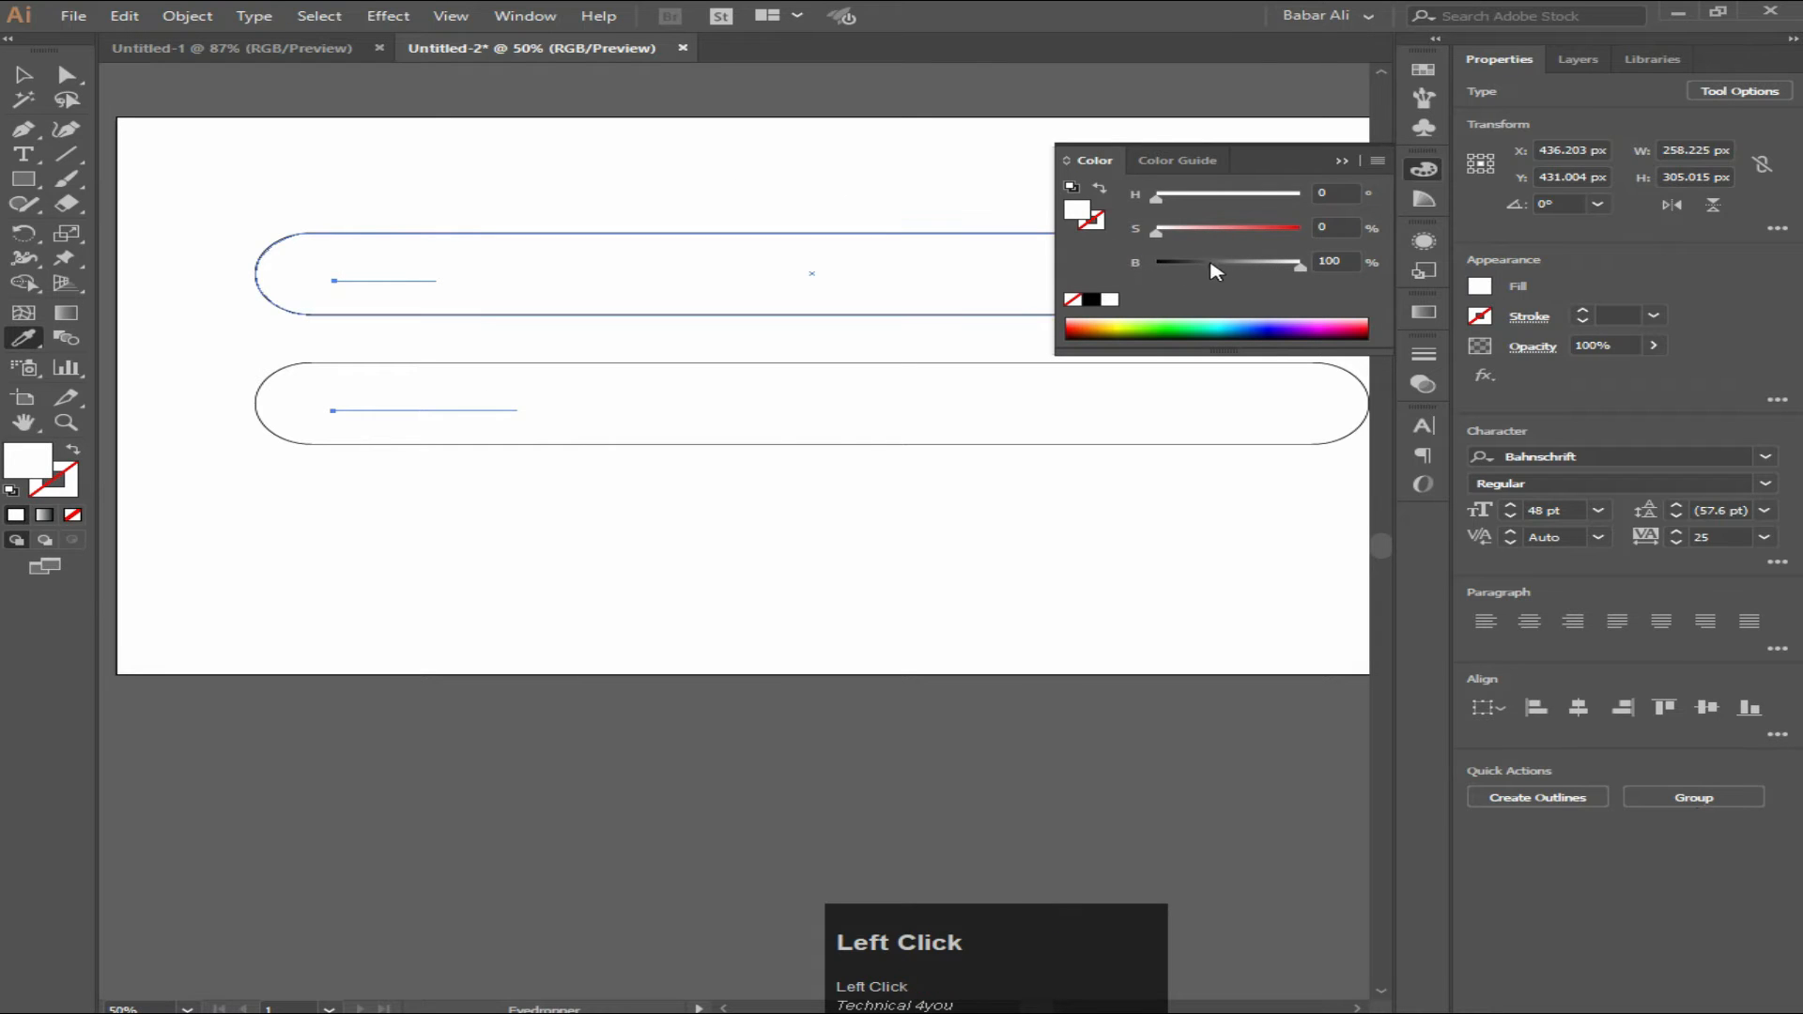
click(1276, 275)
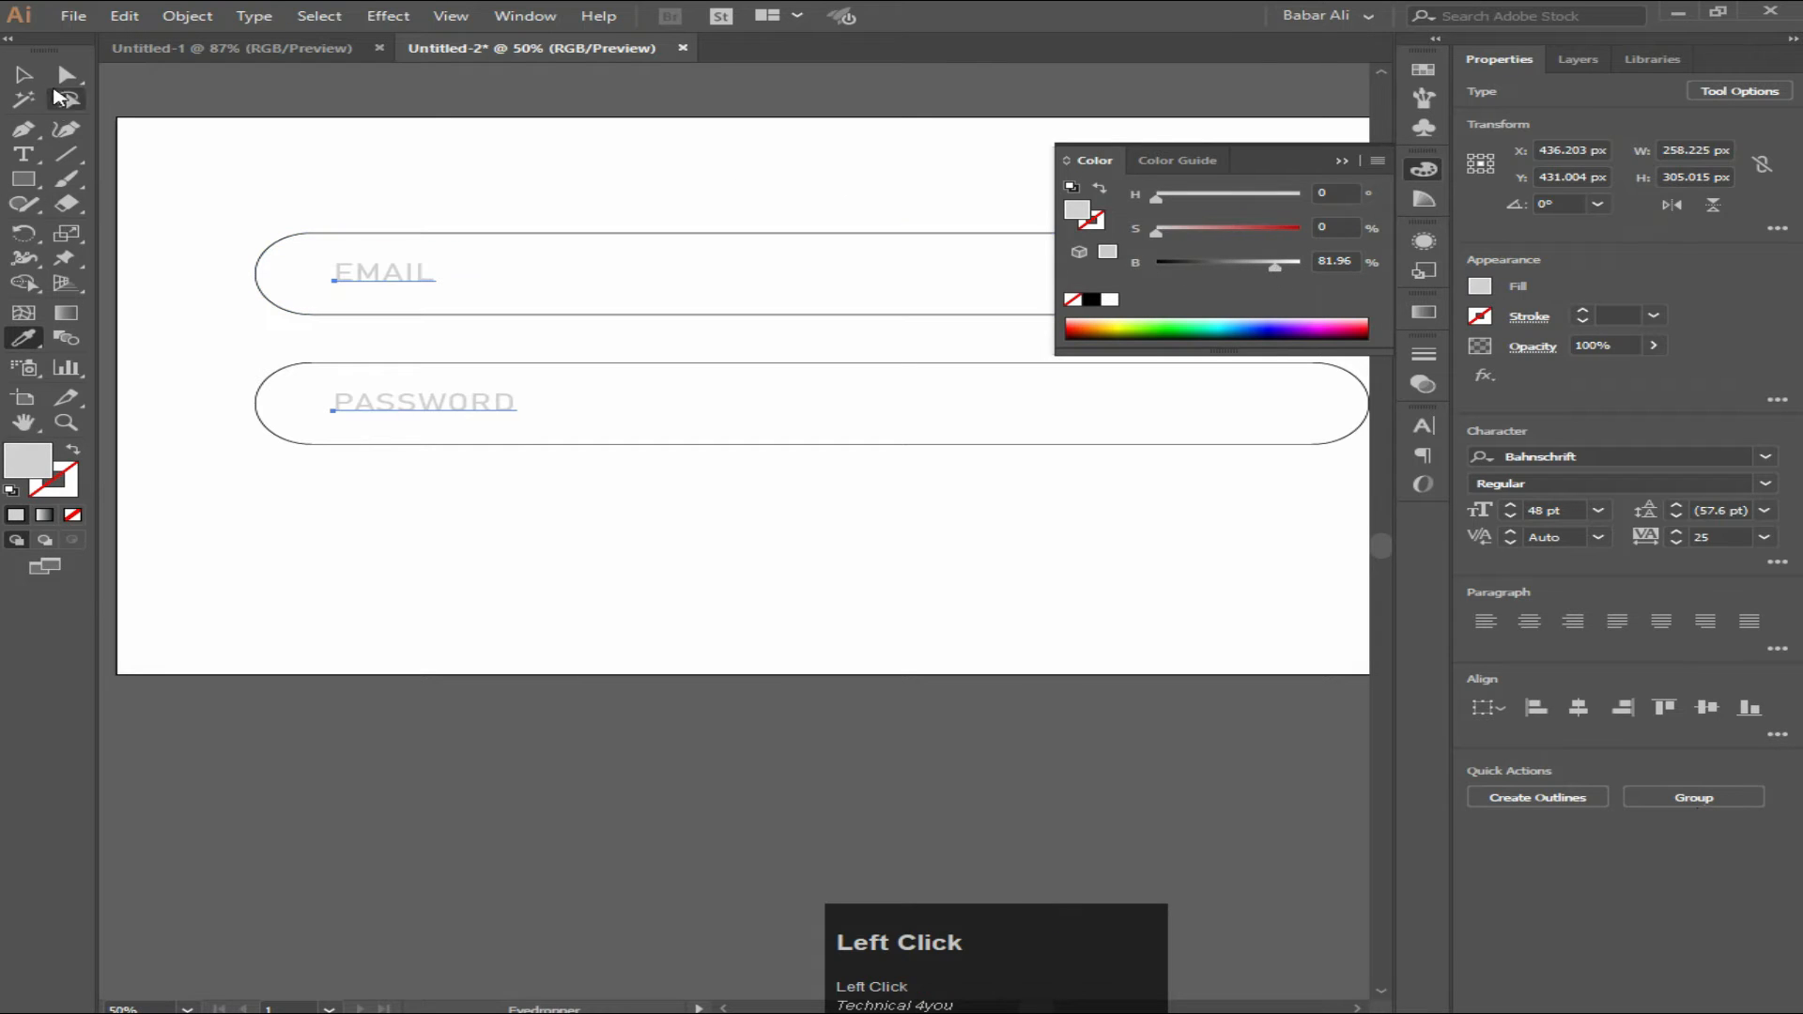
click(23, 75)
click(314, 182)
alt+scroll(460, 239, down, 1)
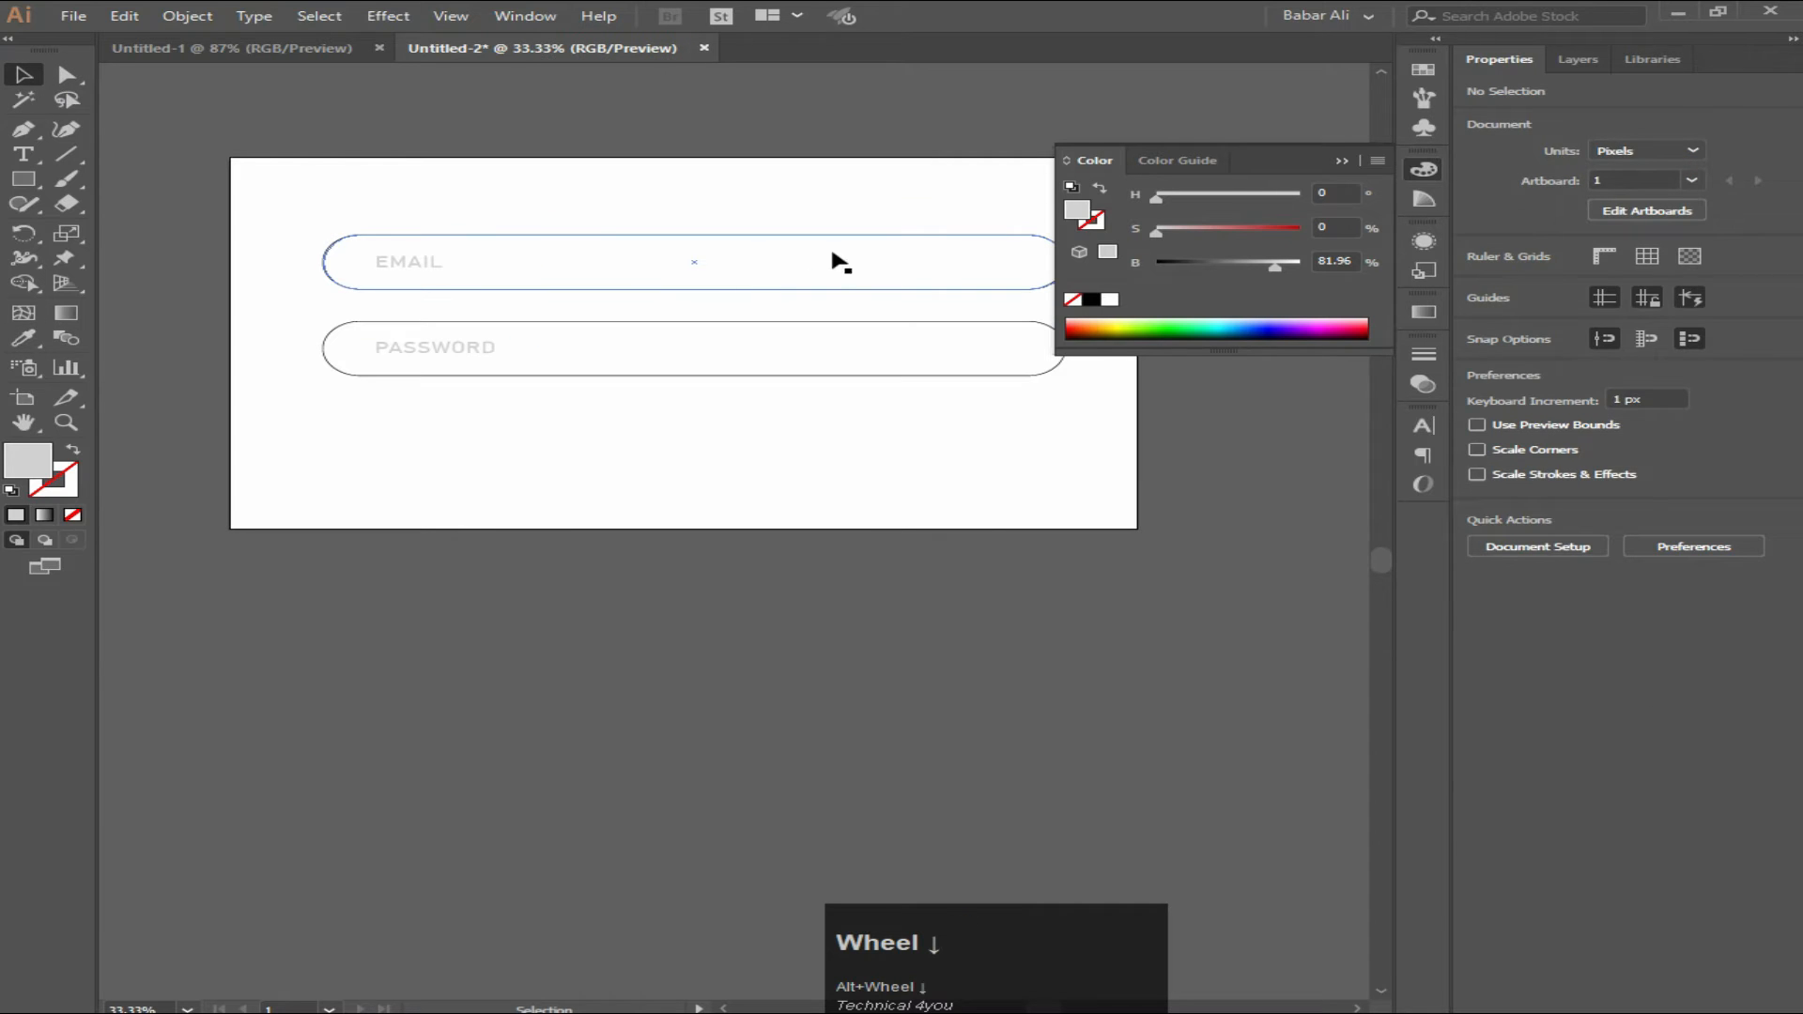
click(1343, 160)
Add a text object reading "Login" in the empty area below the PASSWORD bar
drag(757, 460, 639, 542)
alt+scroll(612, 522, up, 1)
alt+scroll(706, 520, down, 1)
click(24, 153)
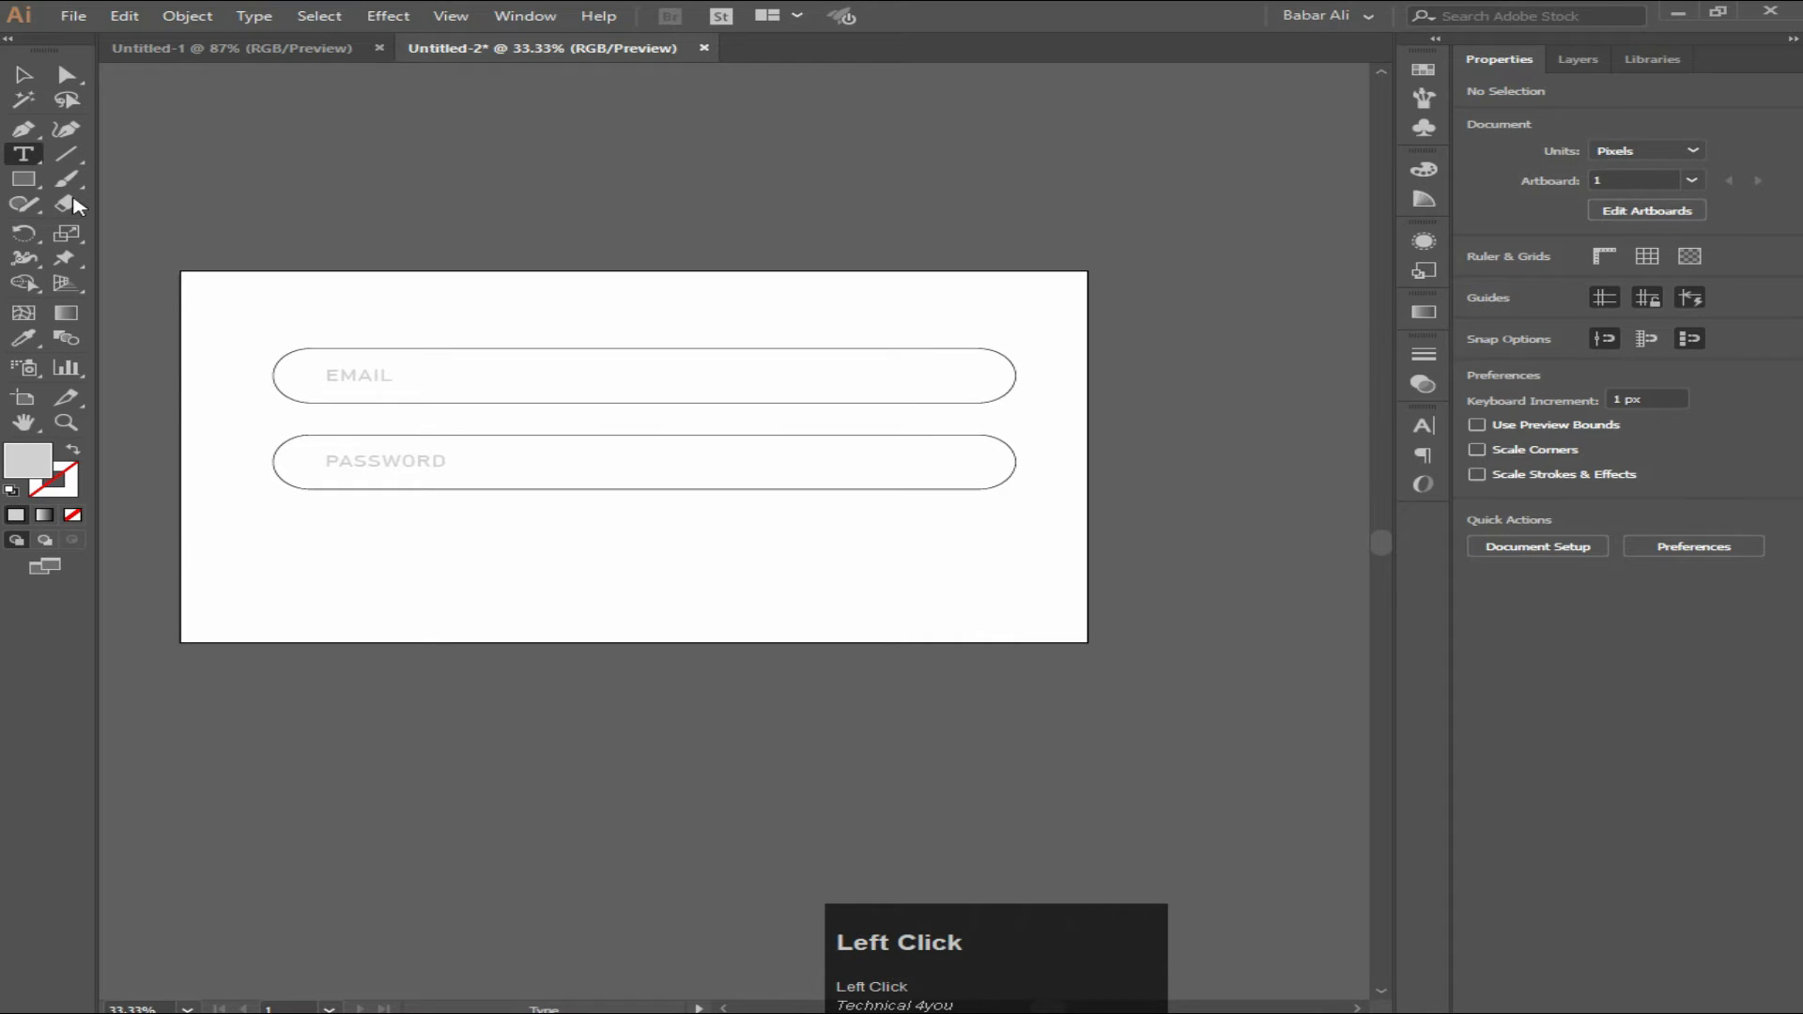
click(540, 575)
key(Caps_Lock)
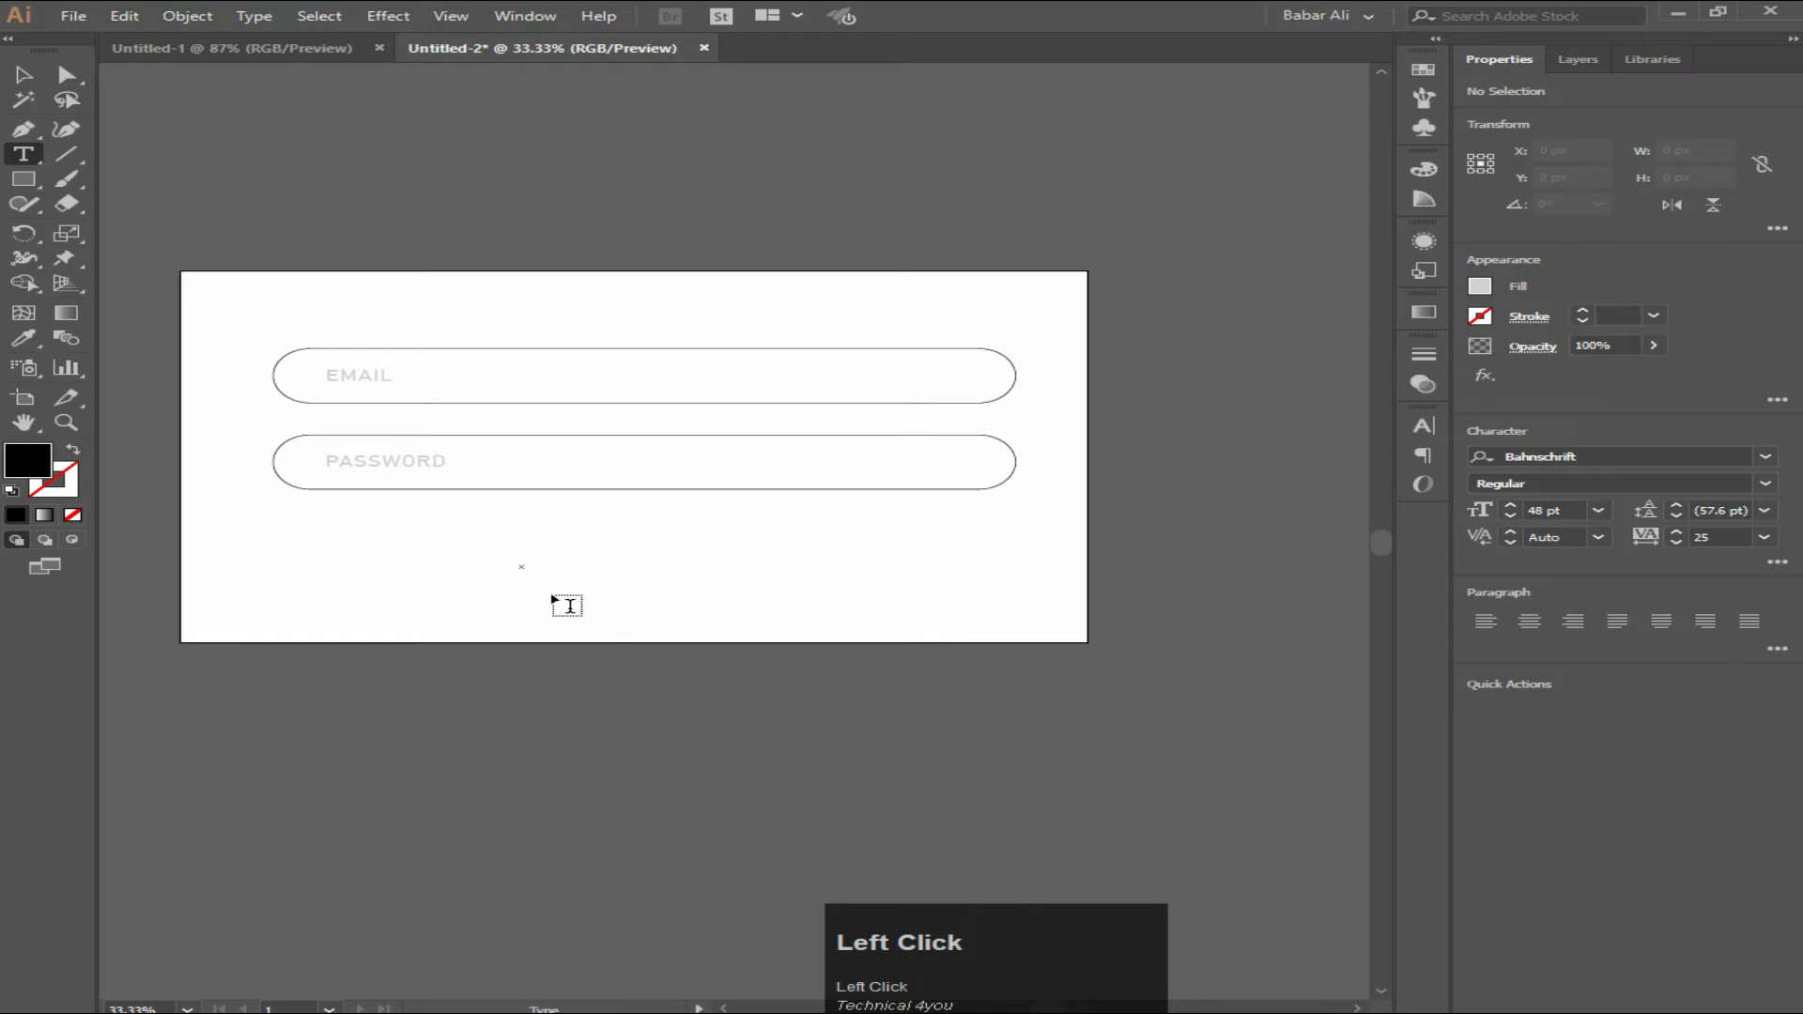
click(601, 634)
key(Caps_Lock)
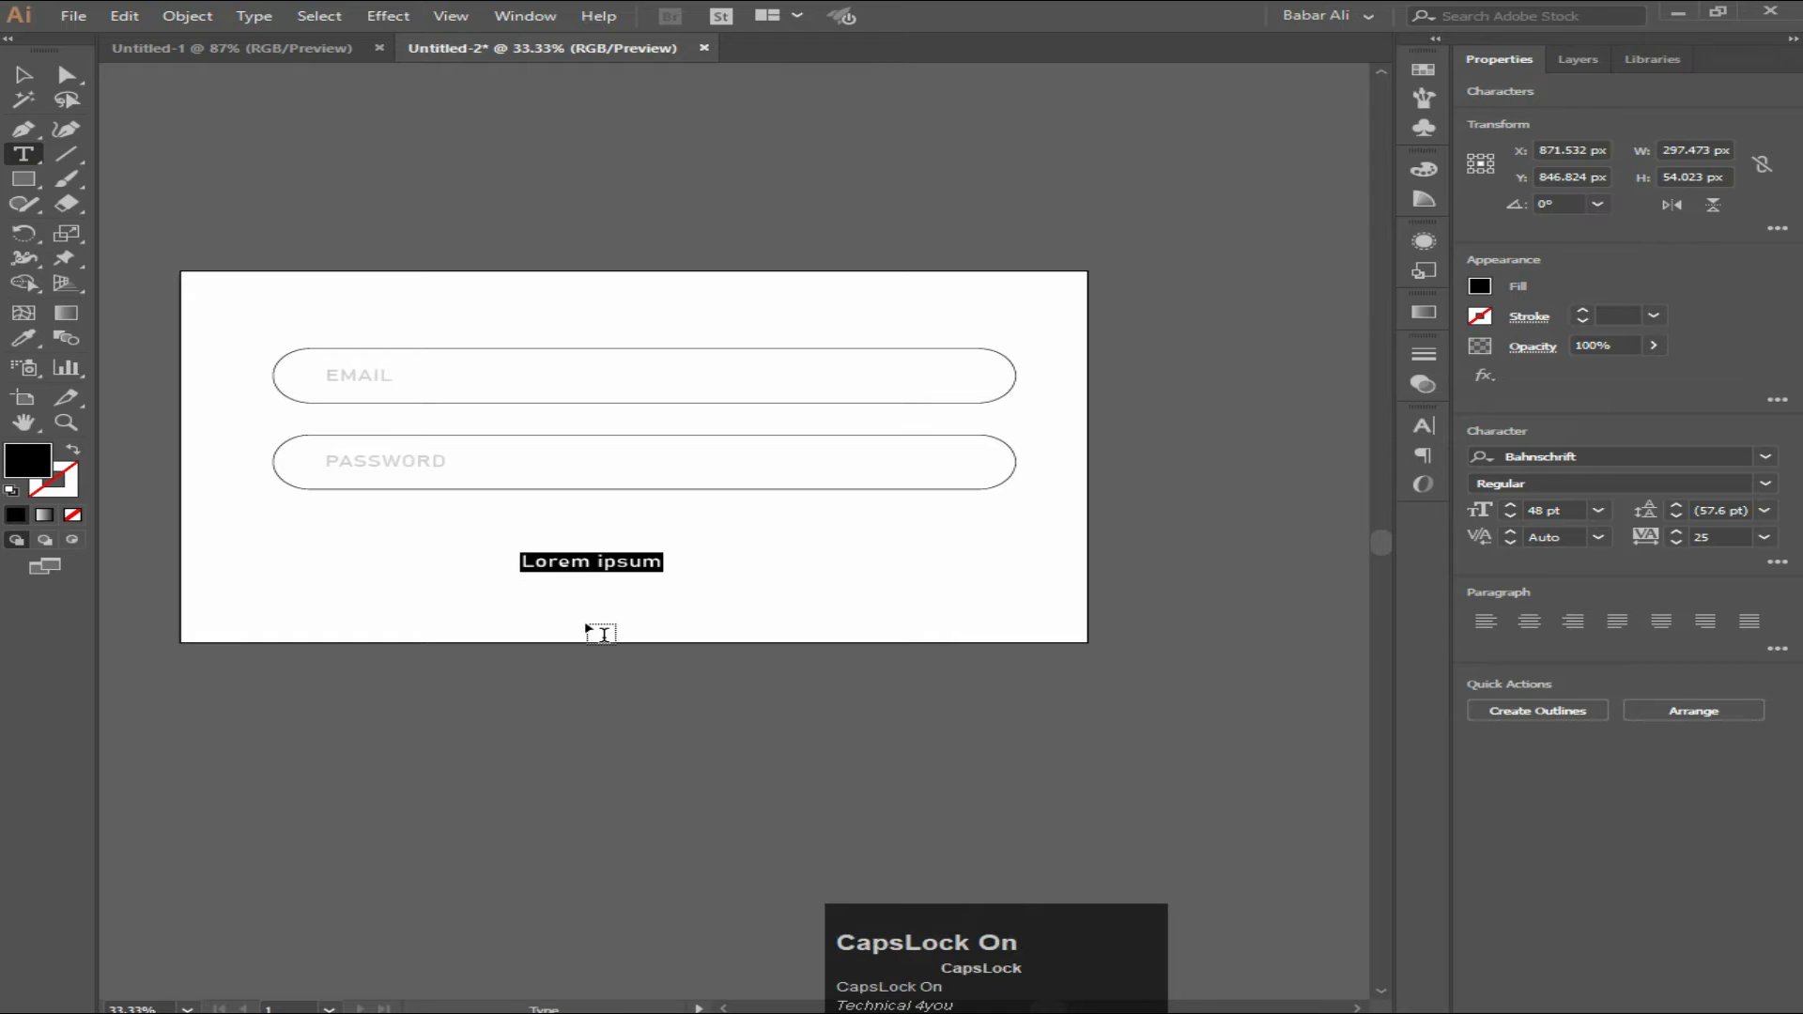
text(L)
key(Caps_Lock)
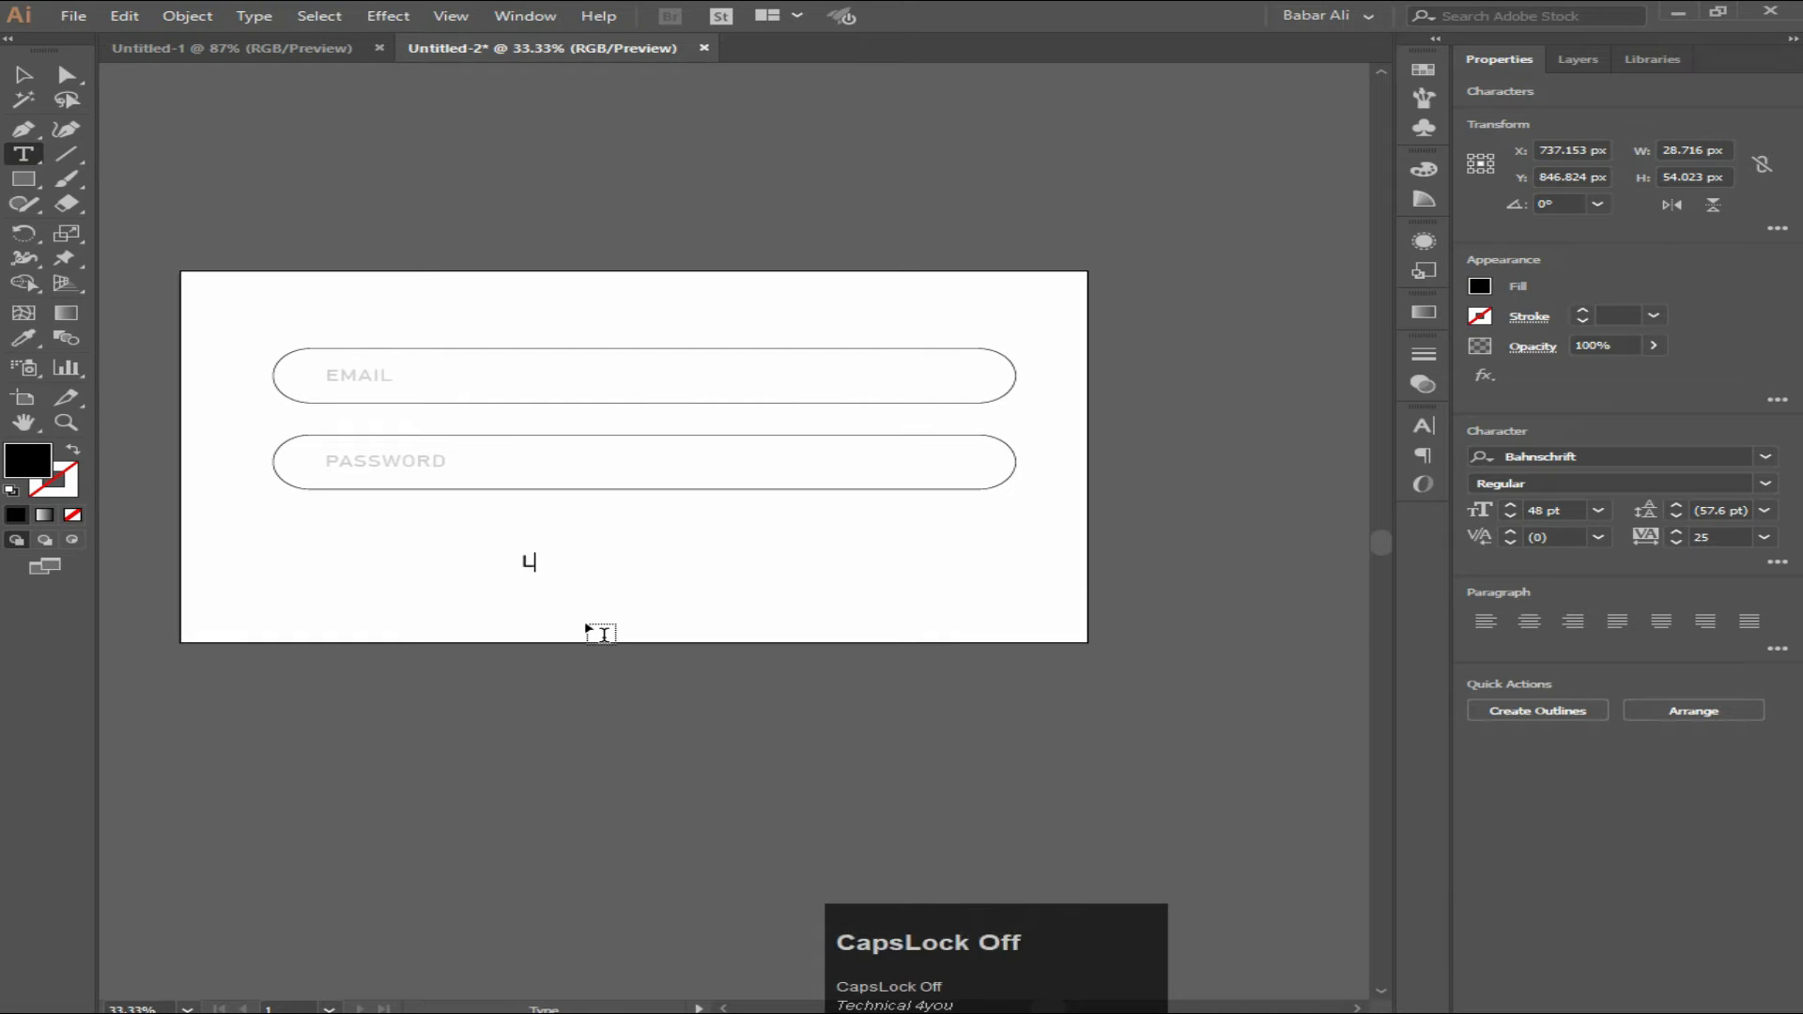
text(ogin)
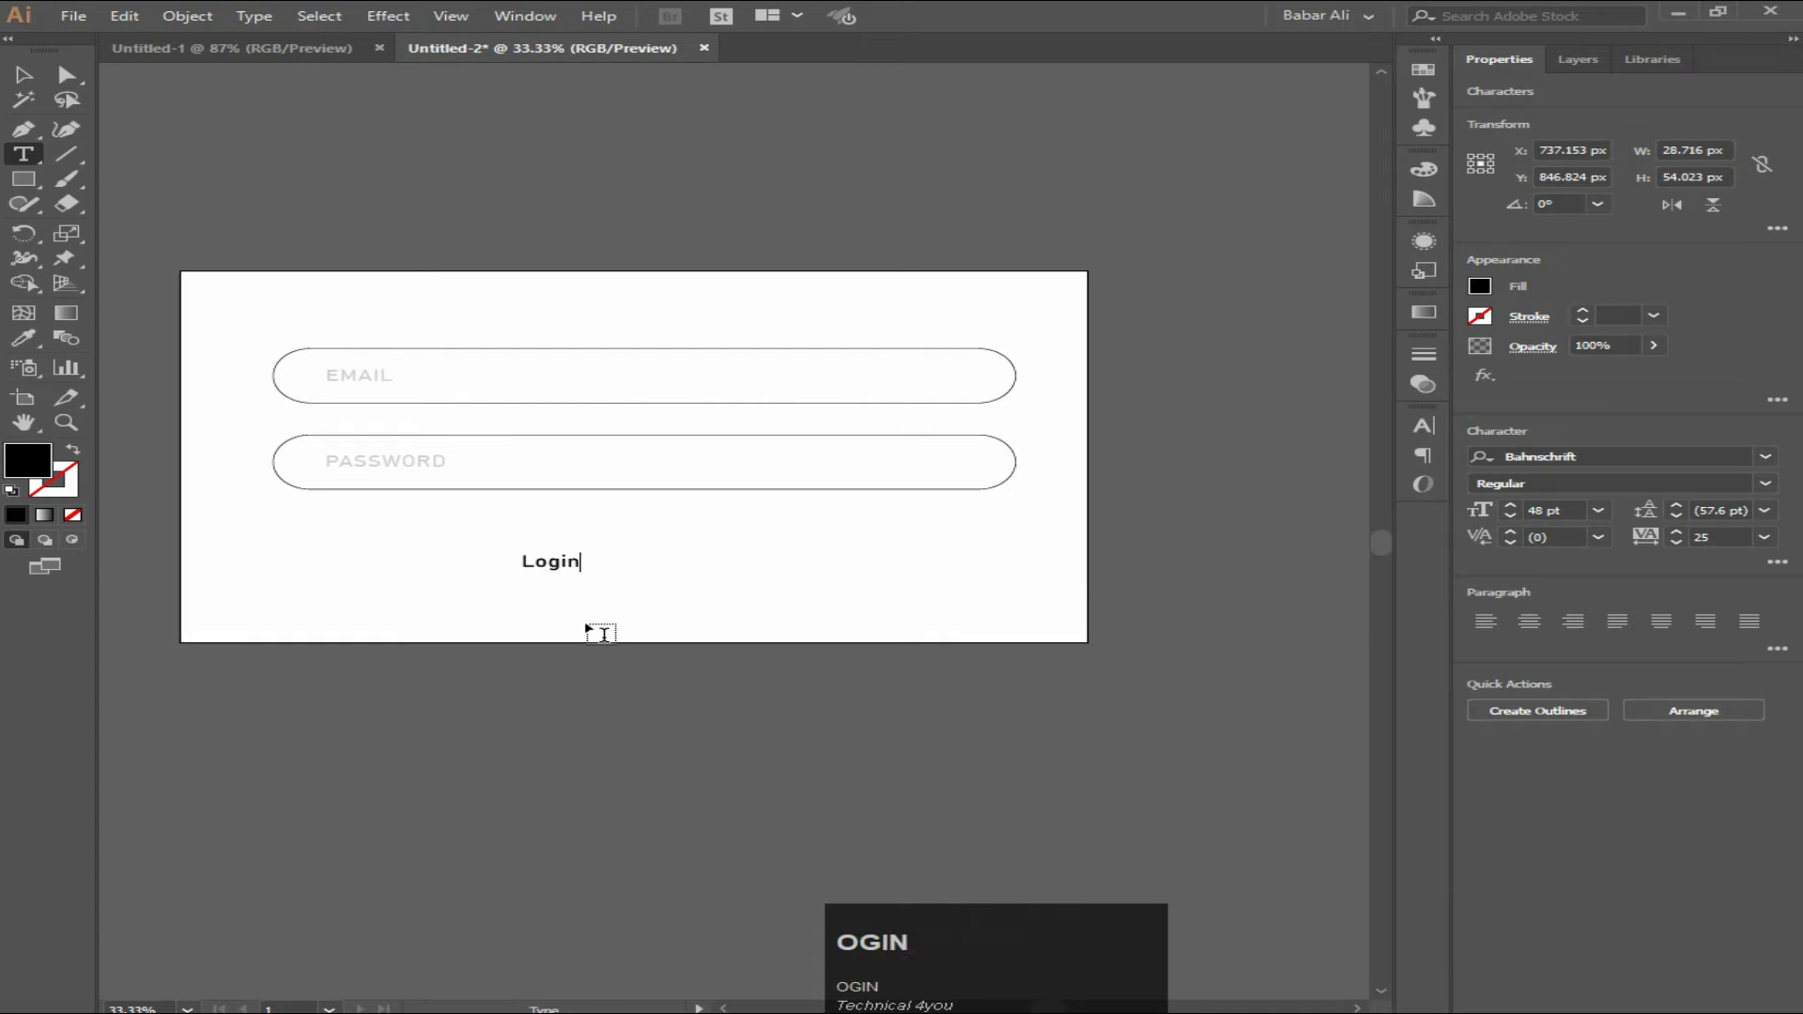
Set the Login text's tracking to 0 and deselect it
double_click(556, 562)
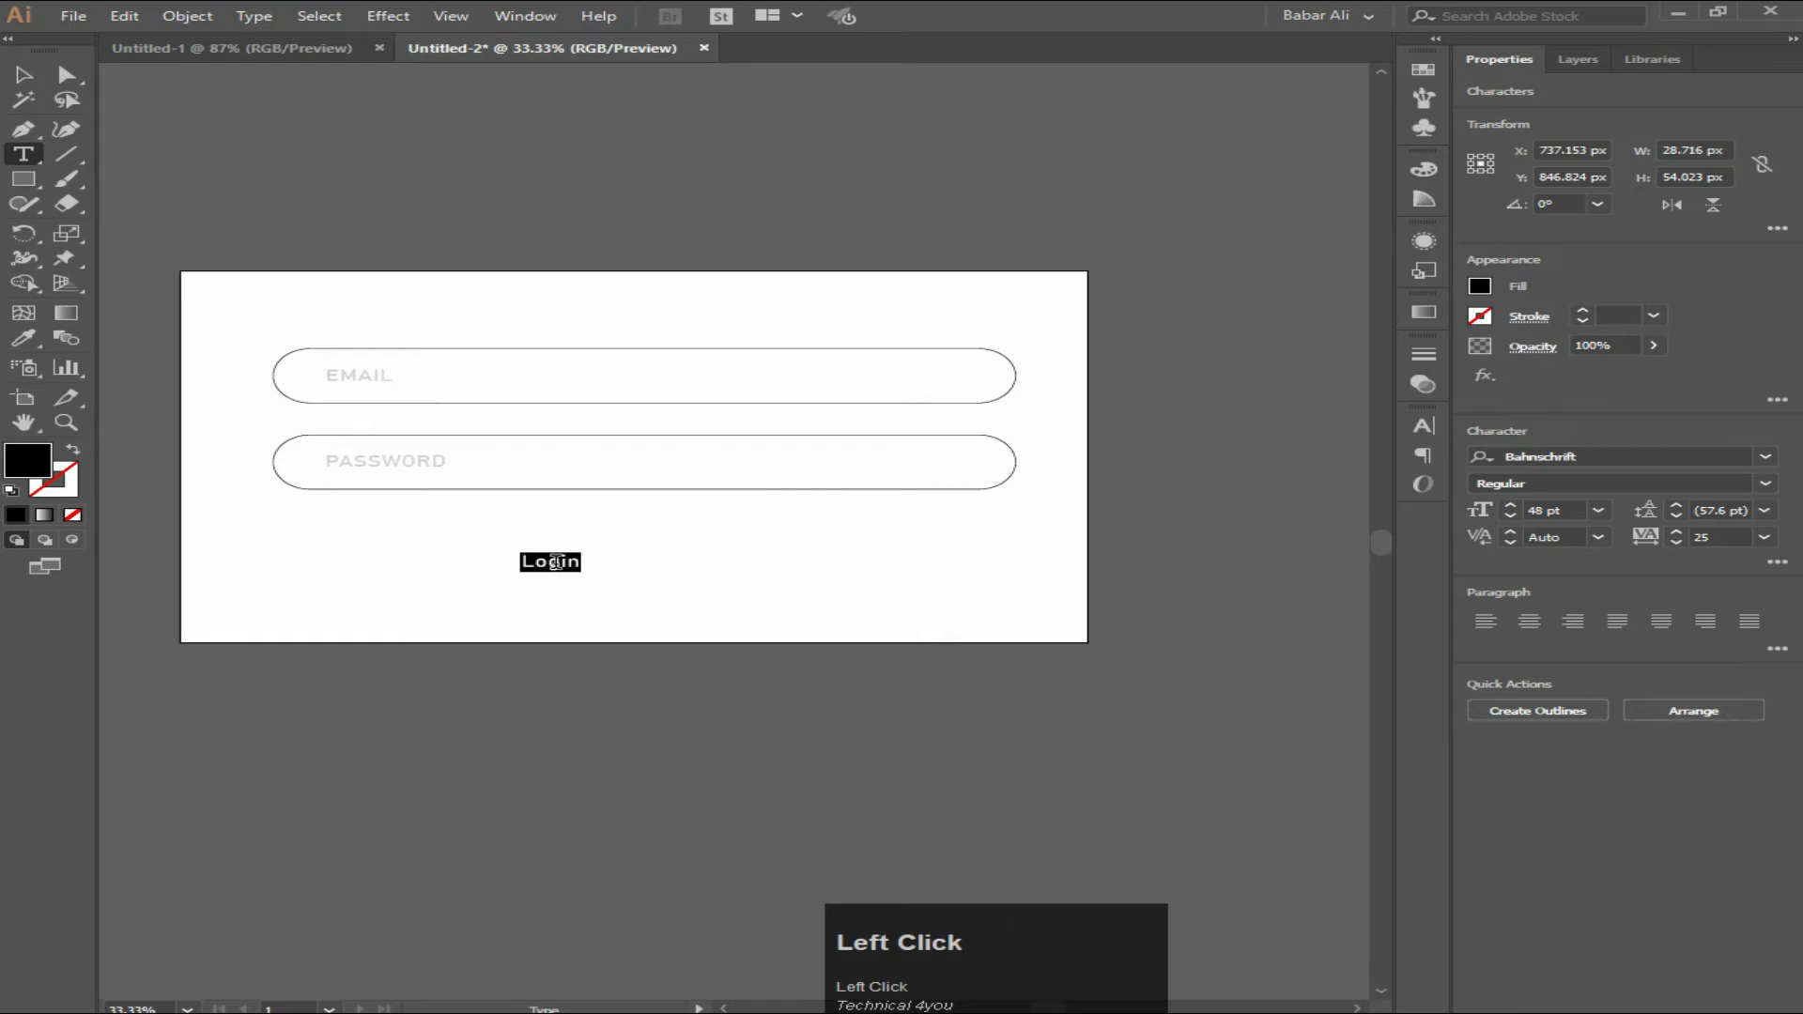
click(1764, 541)
click(1719, 686)
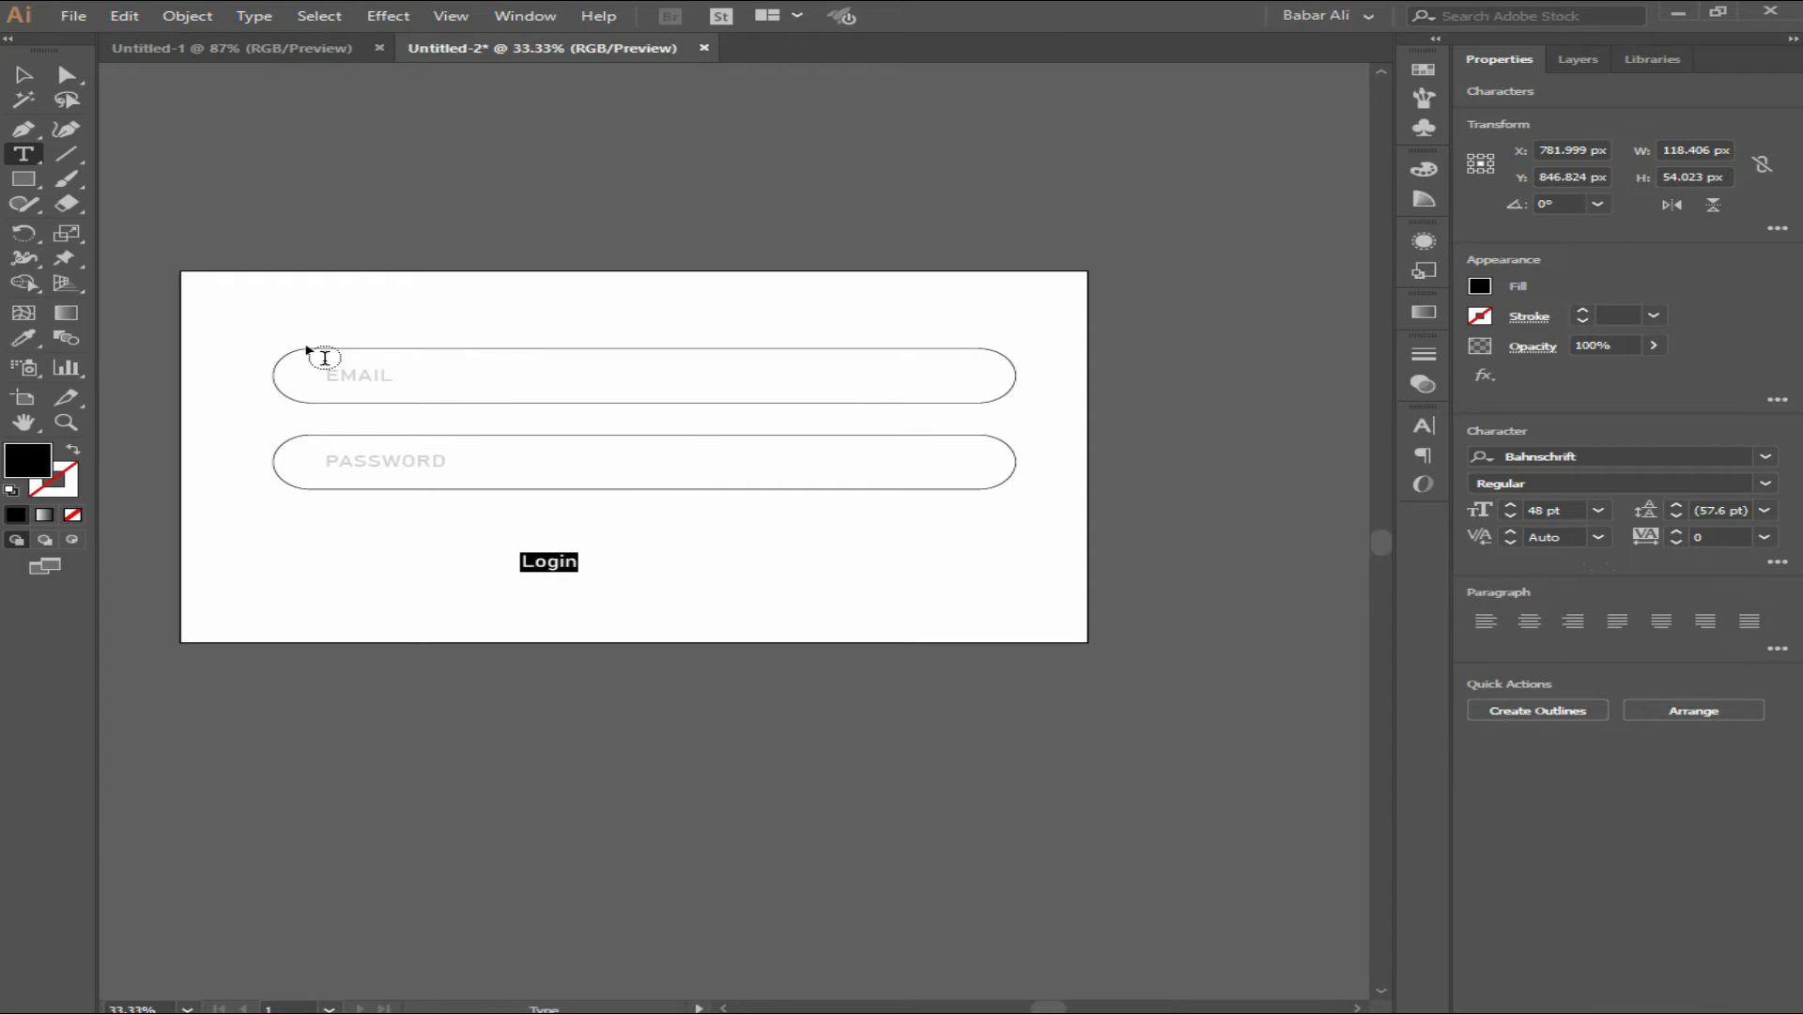
click(24, 75)
click(322, 175)
Draw a pill-shaped rectangle about 329 px wide and 126 px high just below the Login text
alt+scroll(583, 569, up, 3)
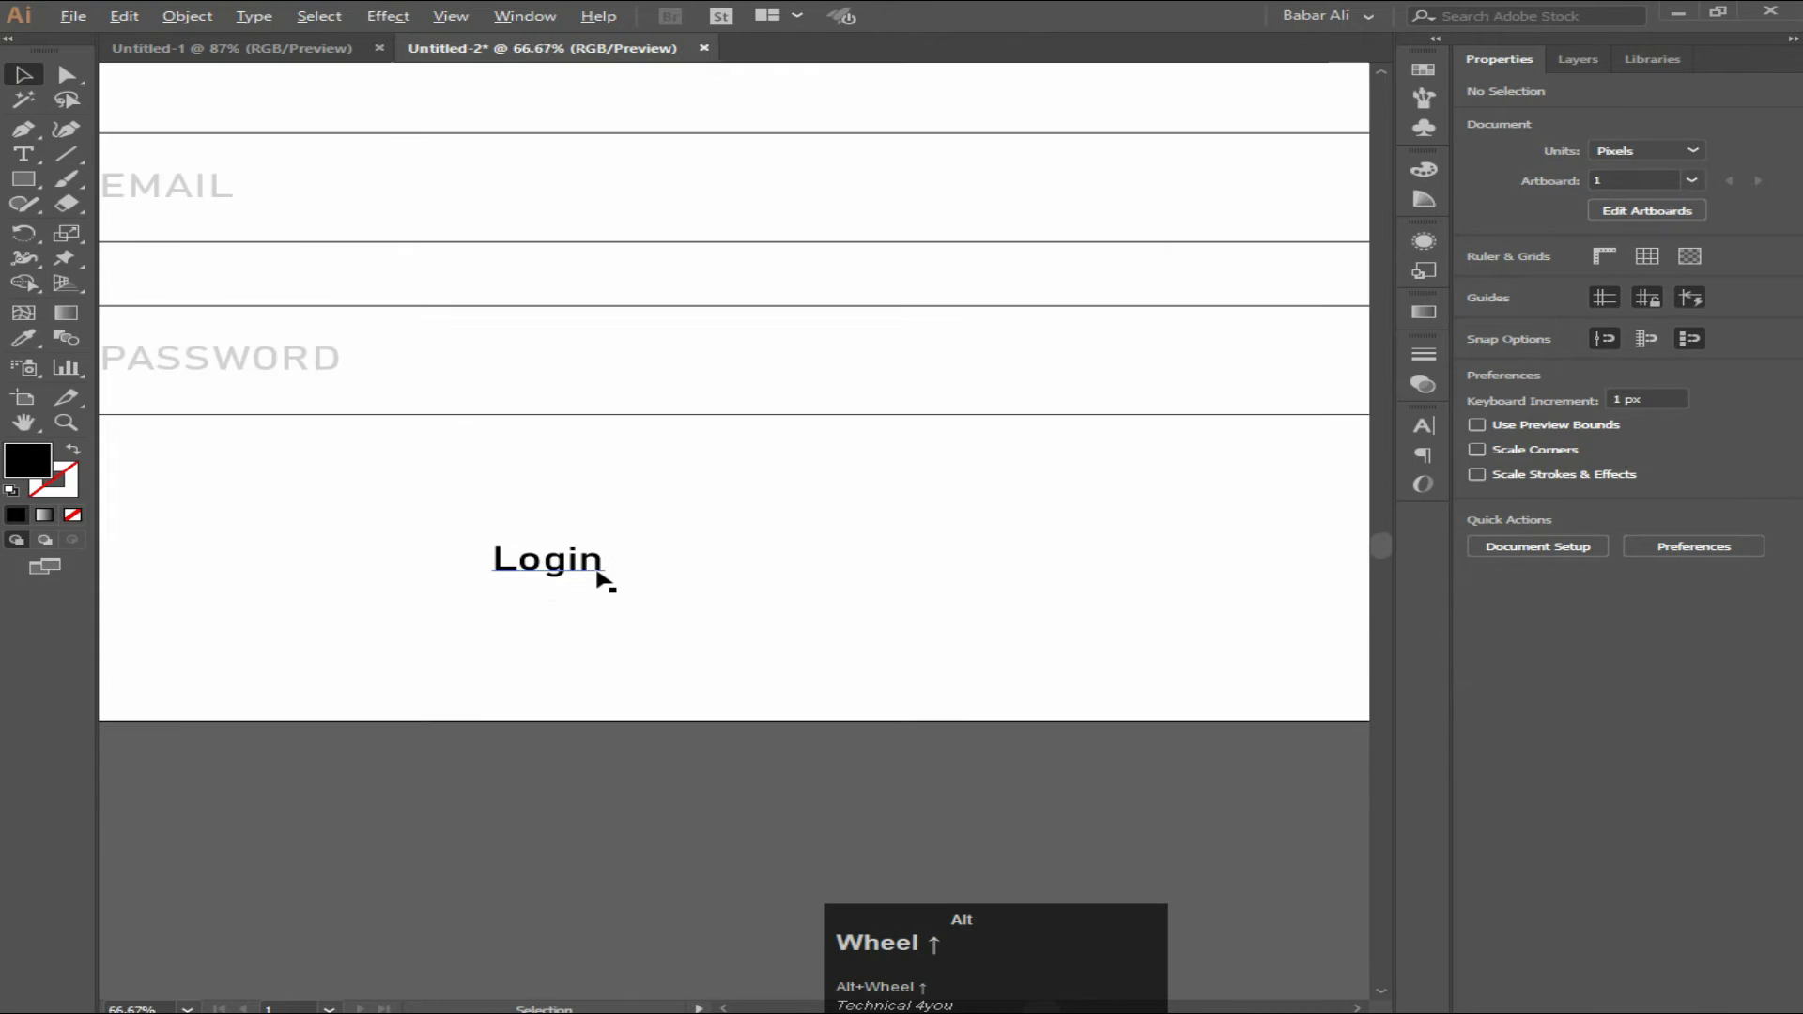
alt+scroll(563, 569, down, 1)
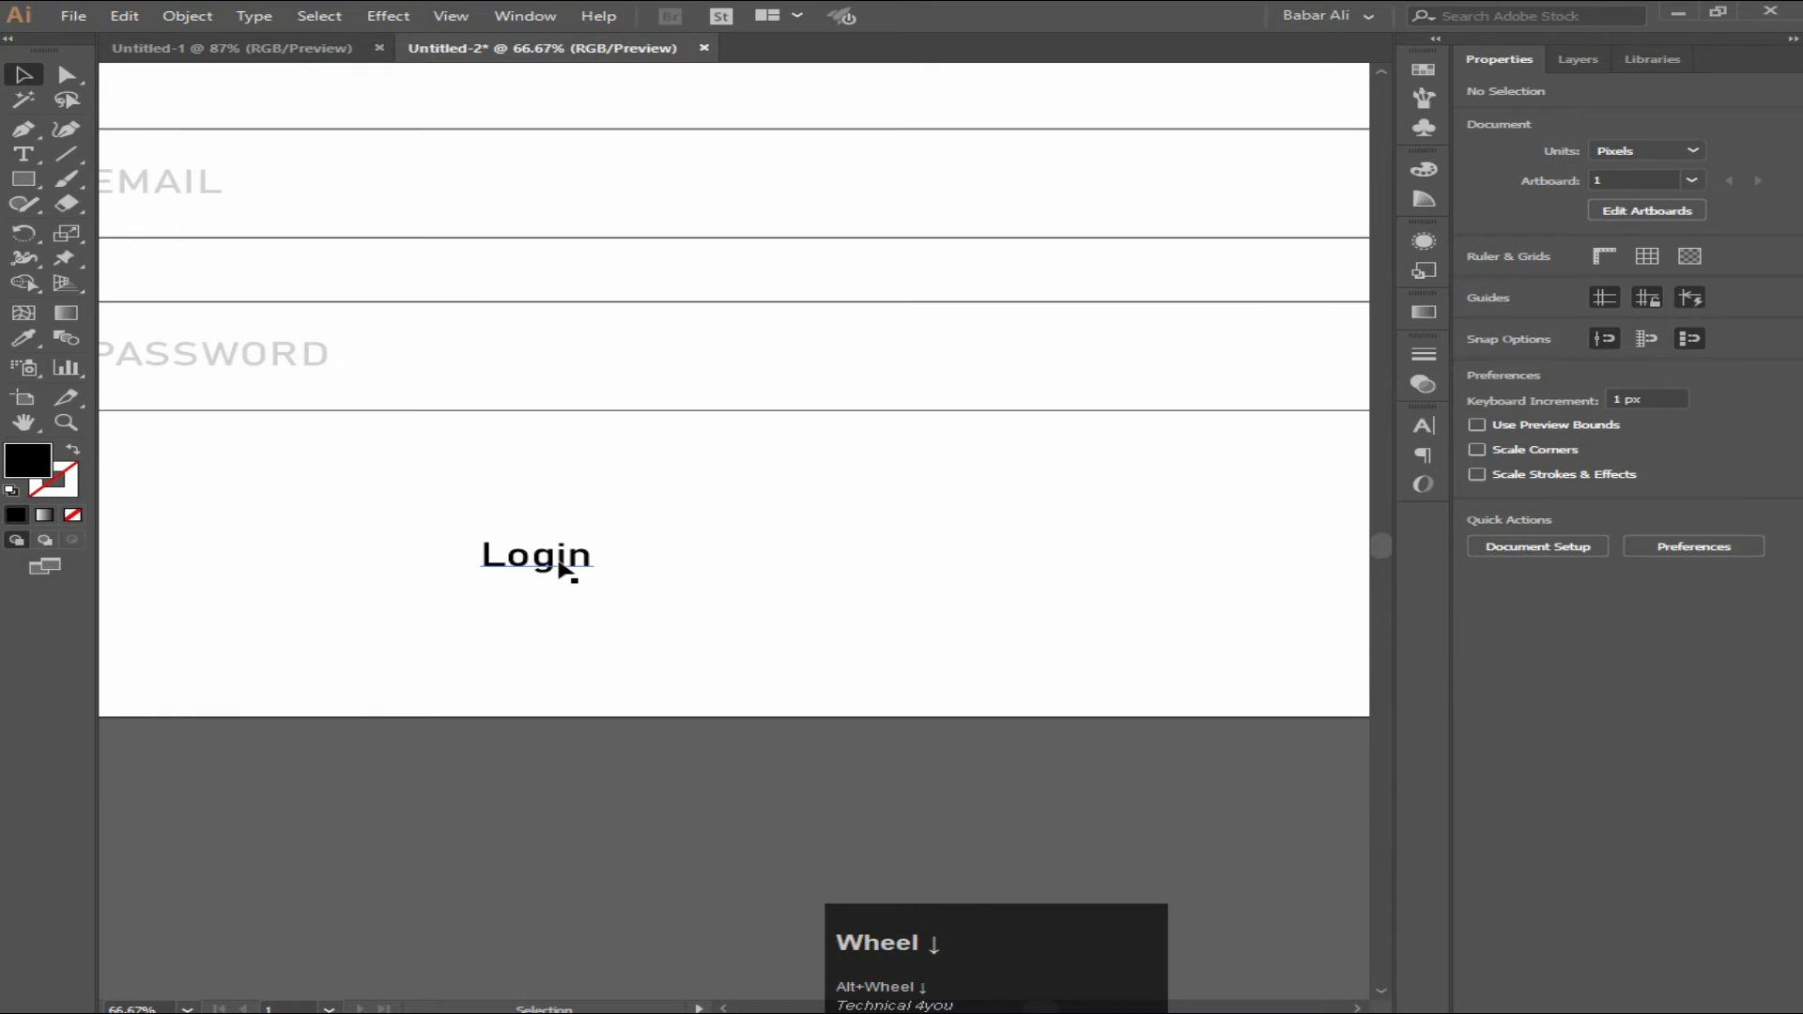
click(23, 179)
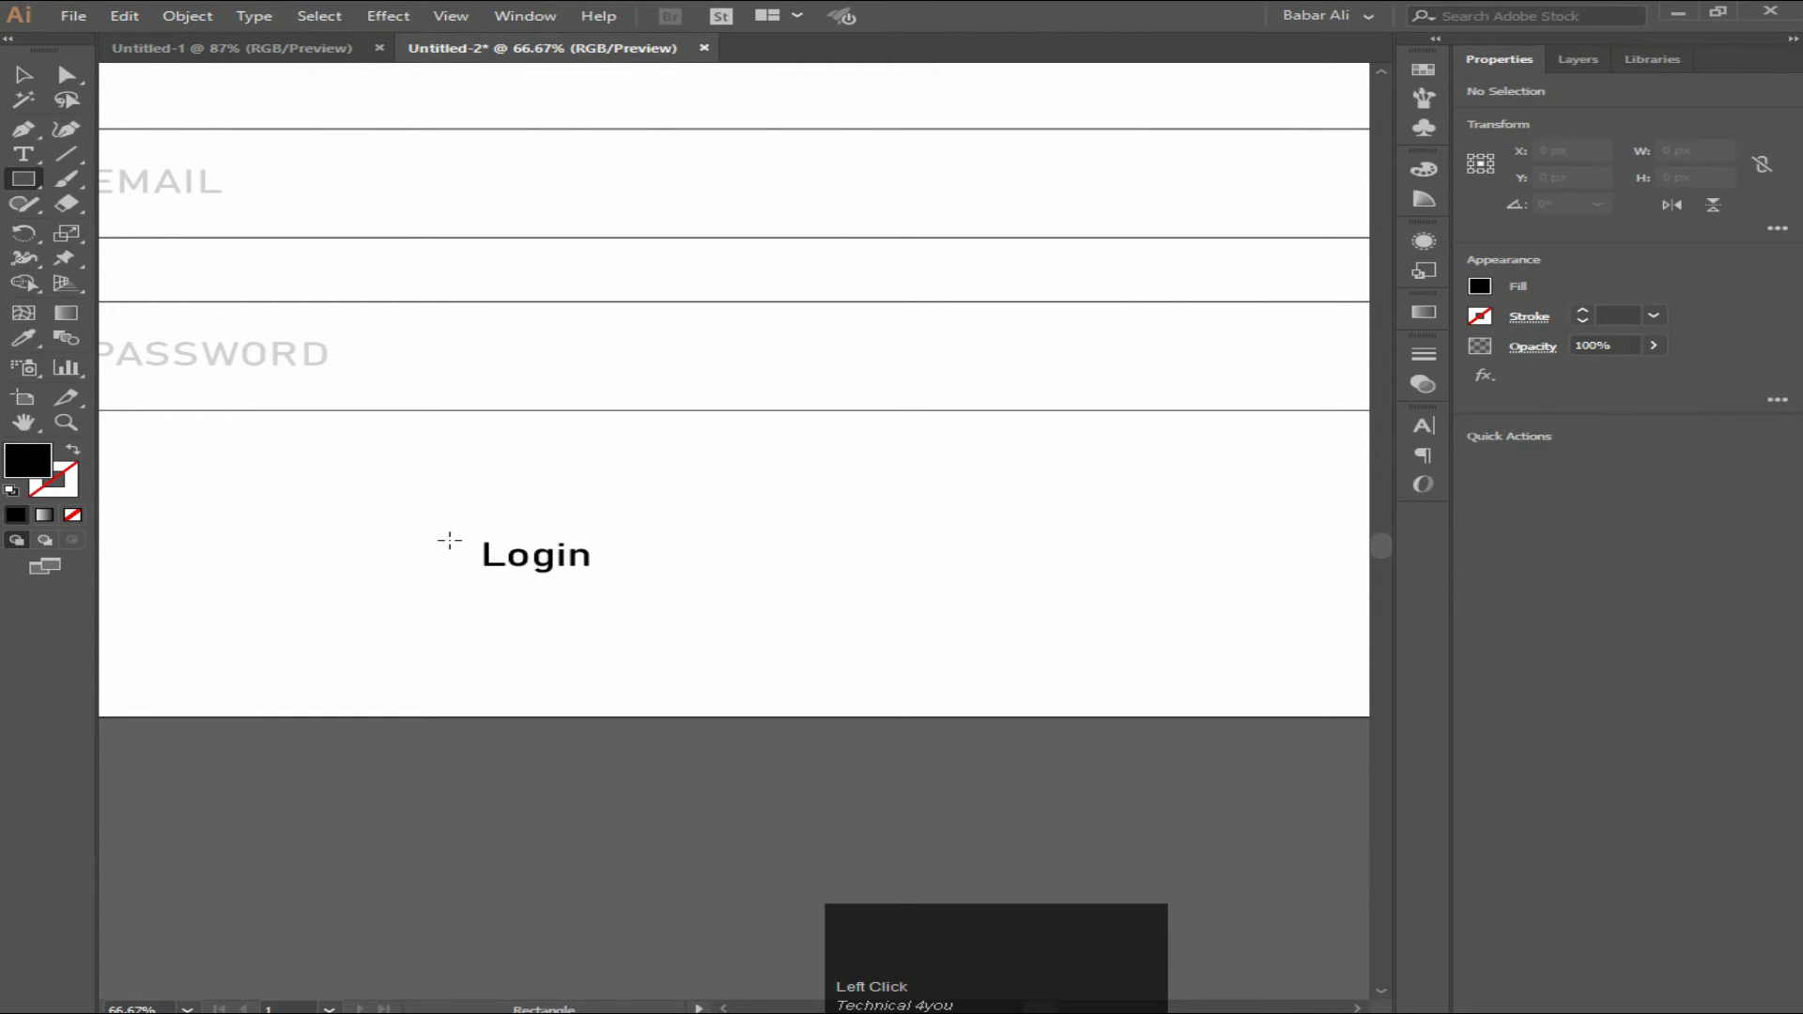
drag(444, 536, 449, 642)
click(64, 77)
click(515, 554)
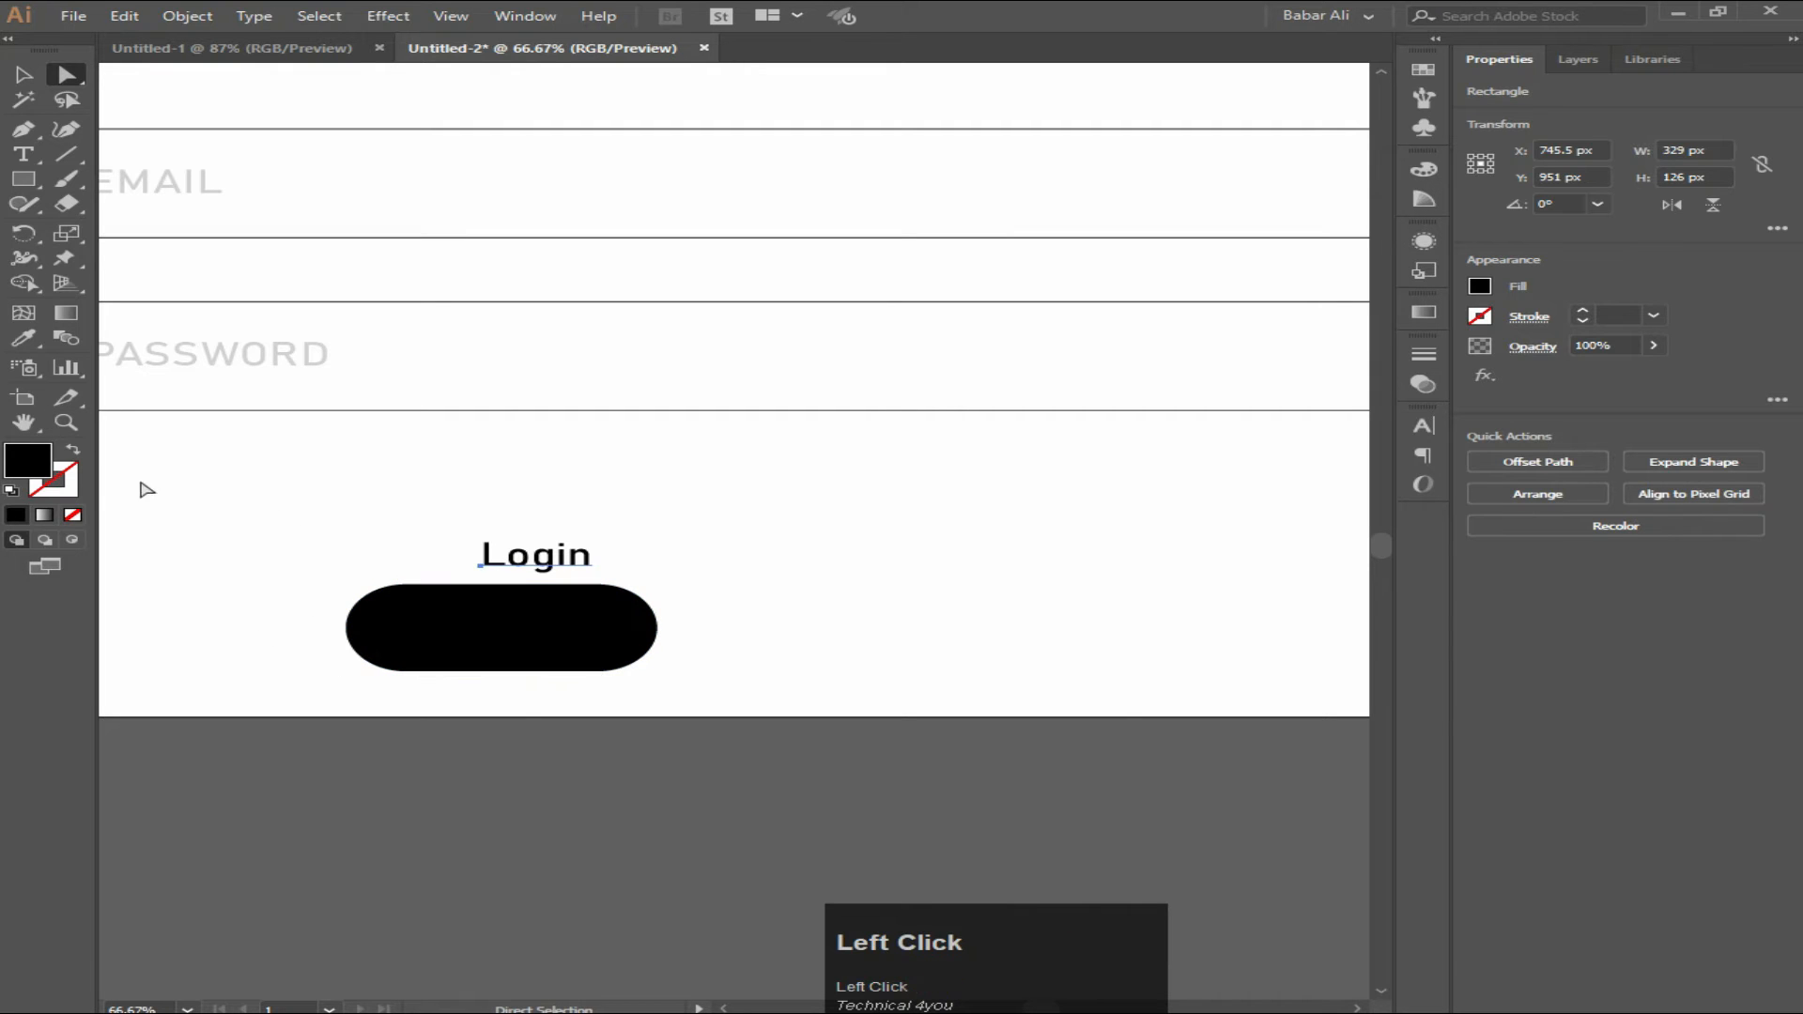
Fill the pill-shaped button with the red colour C14444
click(443, 615)
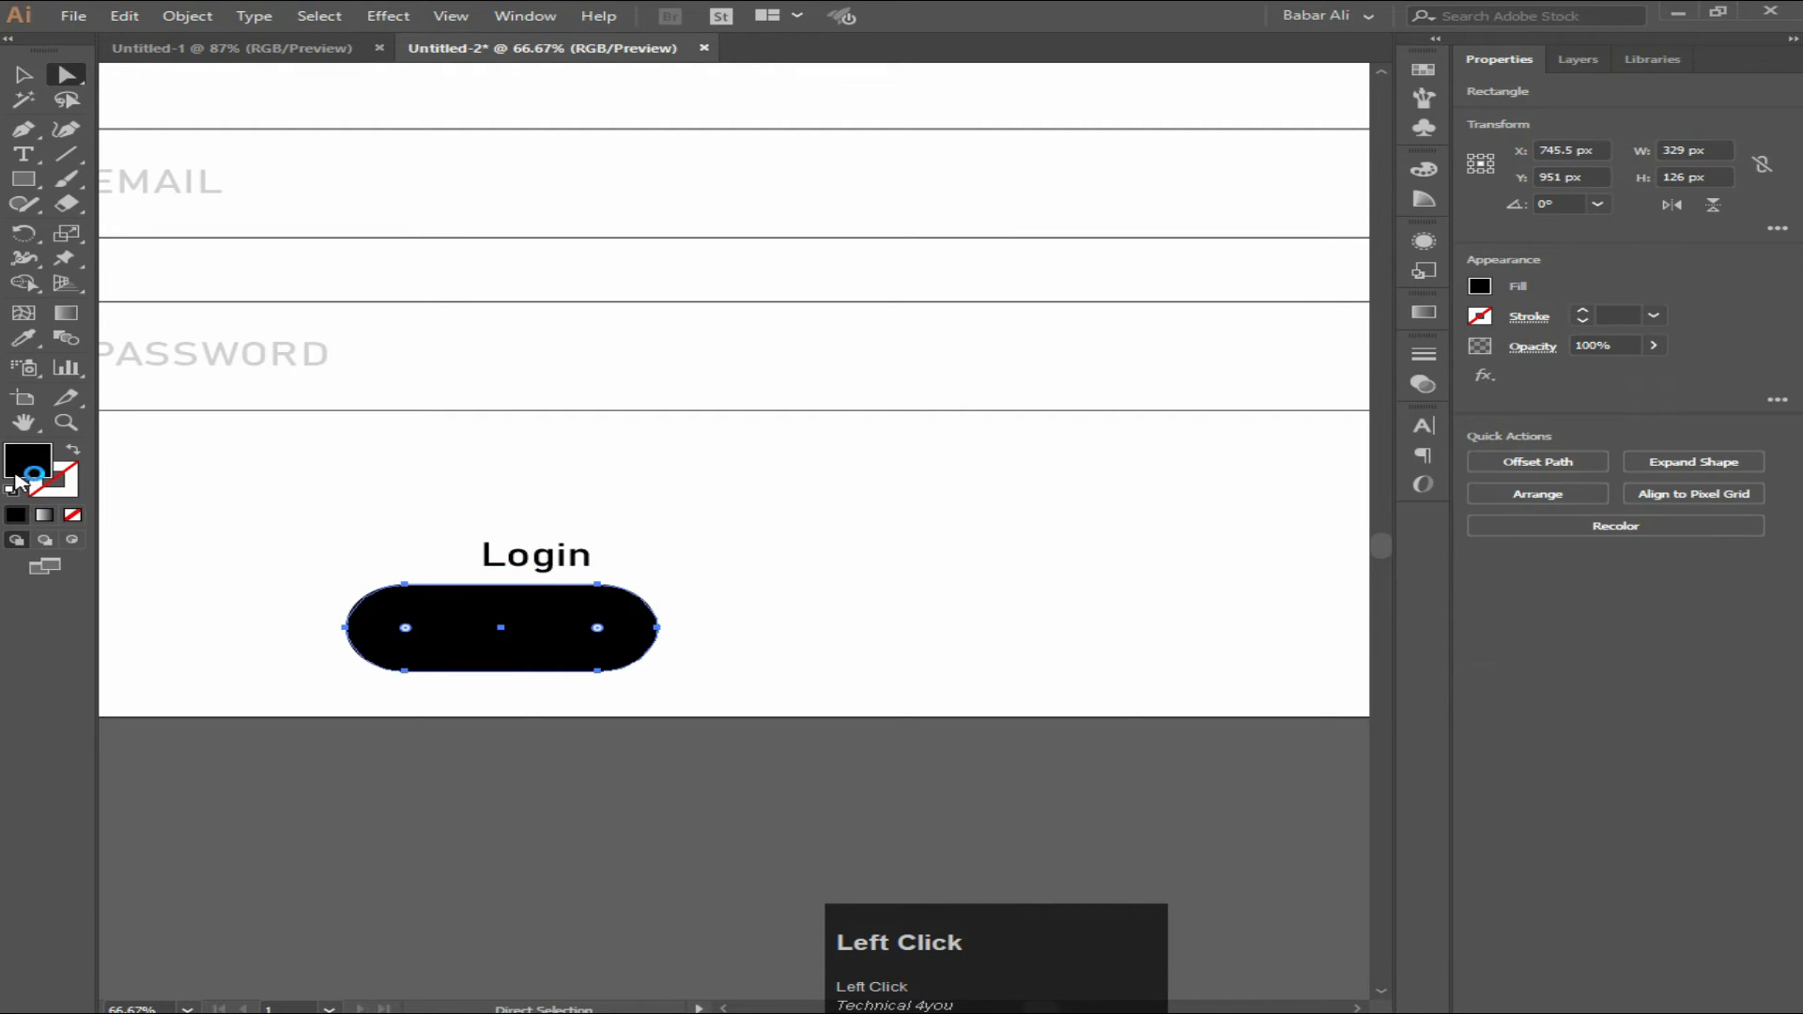
double_click(21, 469)
click(1189, 267)
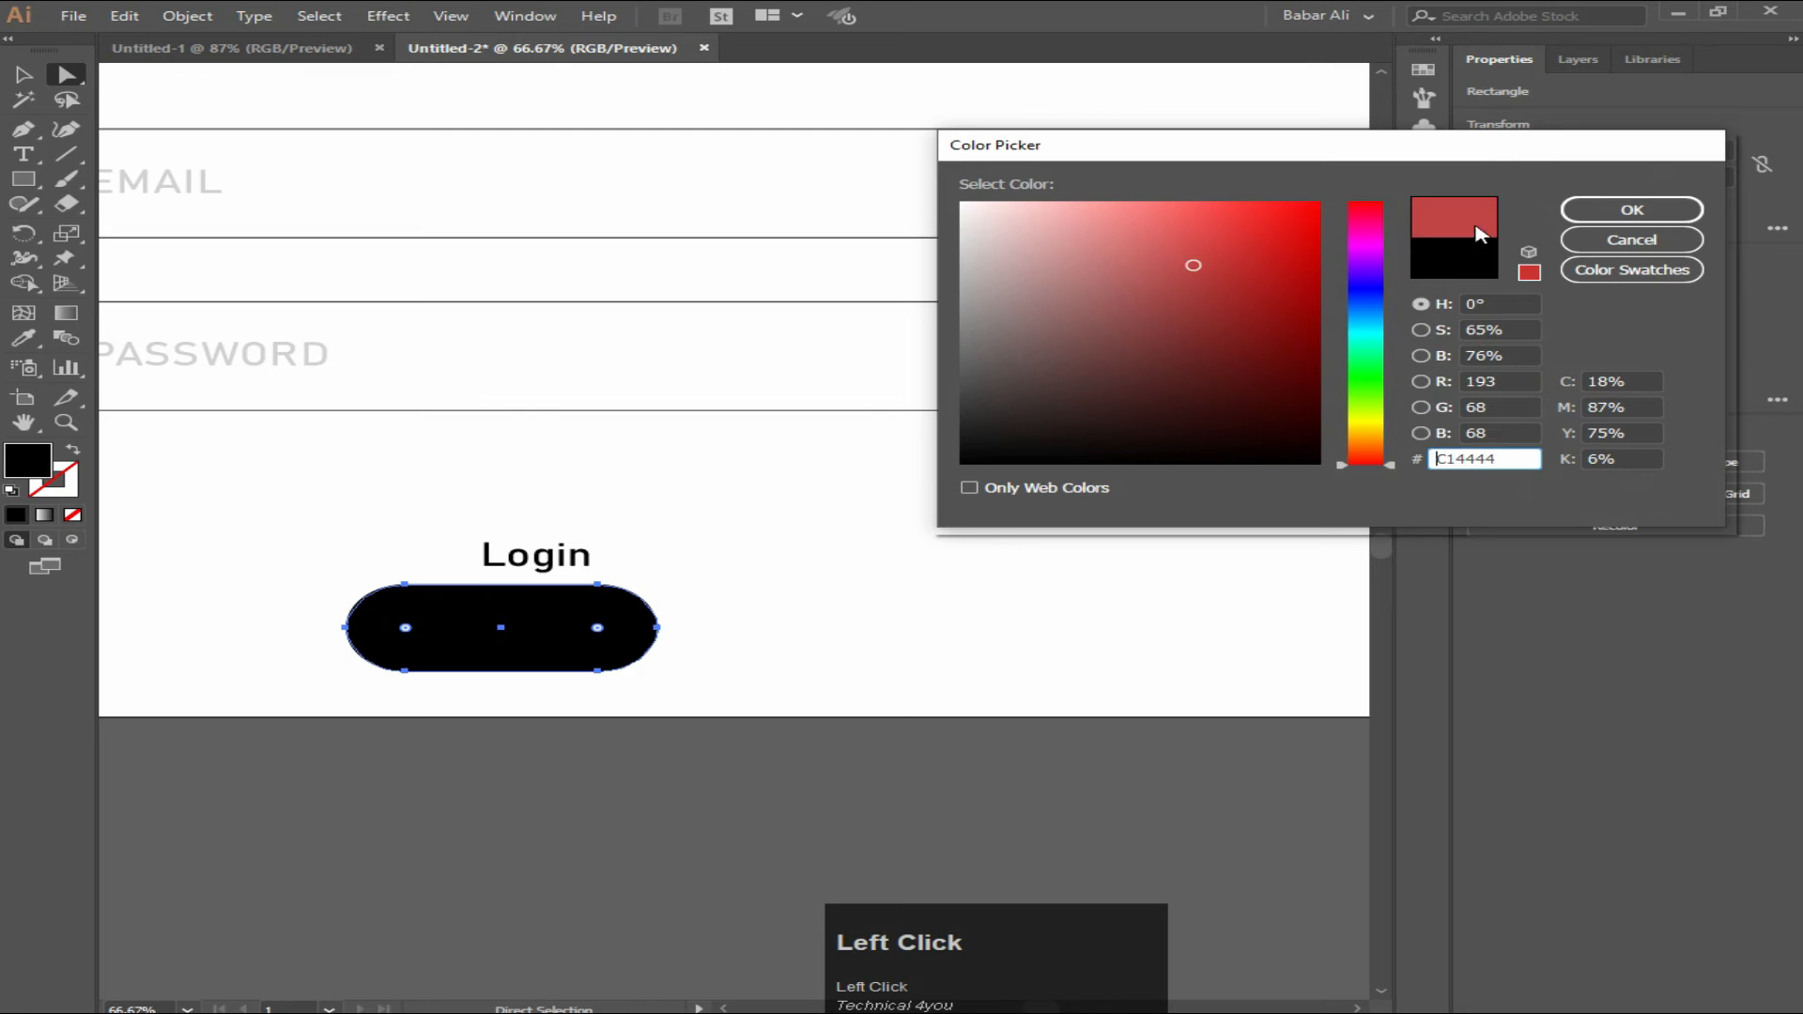
click(1632, 210)
Try to recolour the Login text by sampling the EMAIL bar with the Eyedropper
click(23, 75)
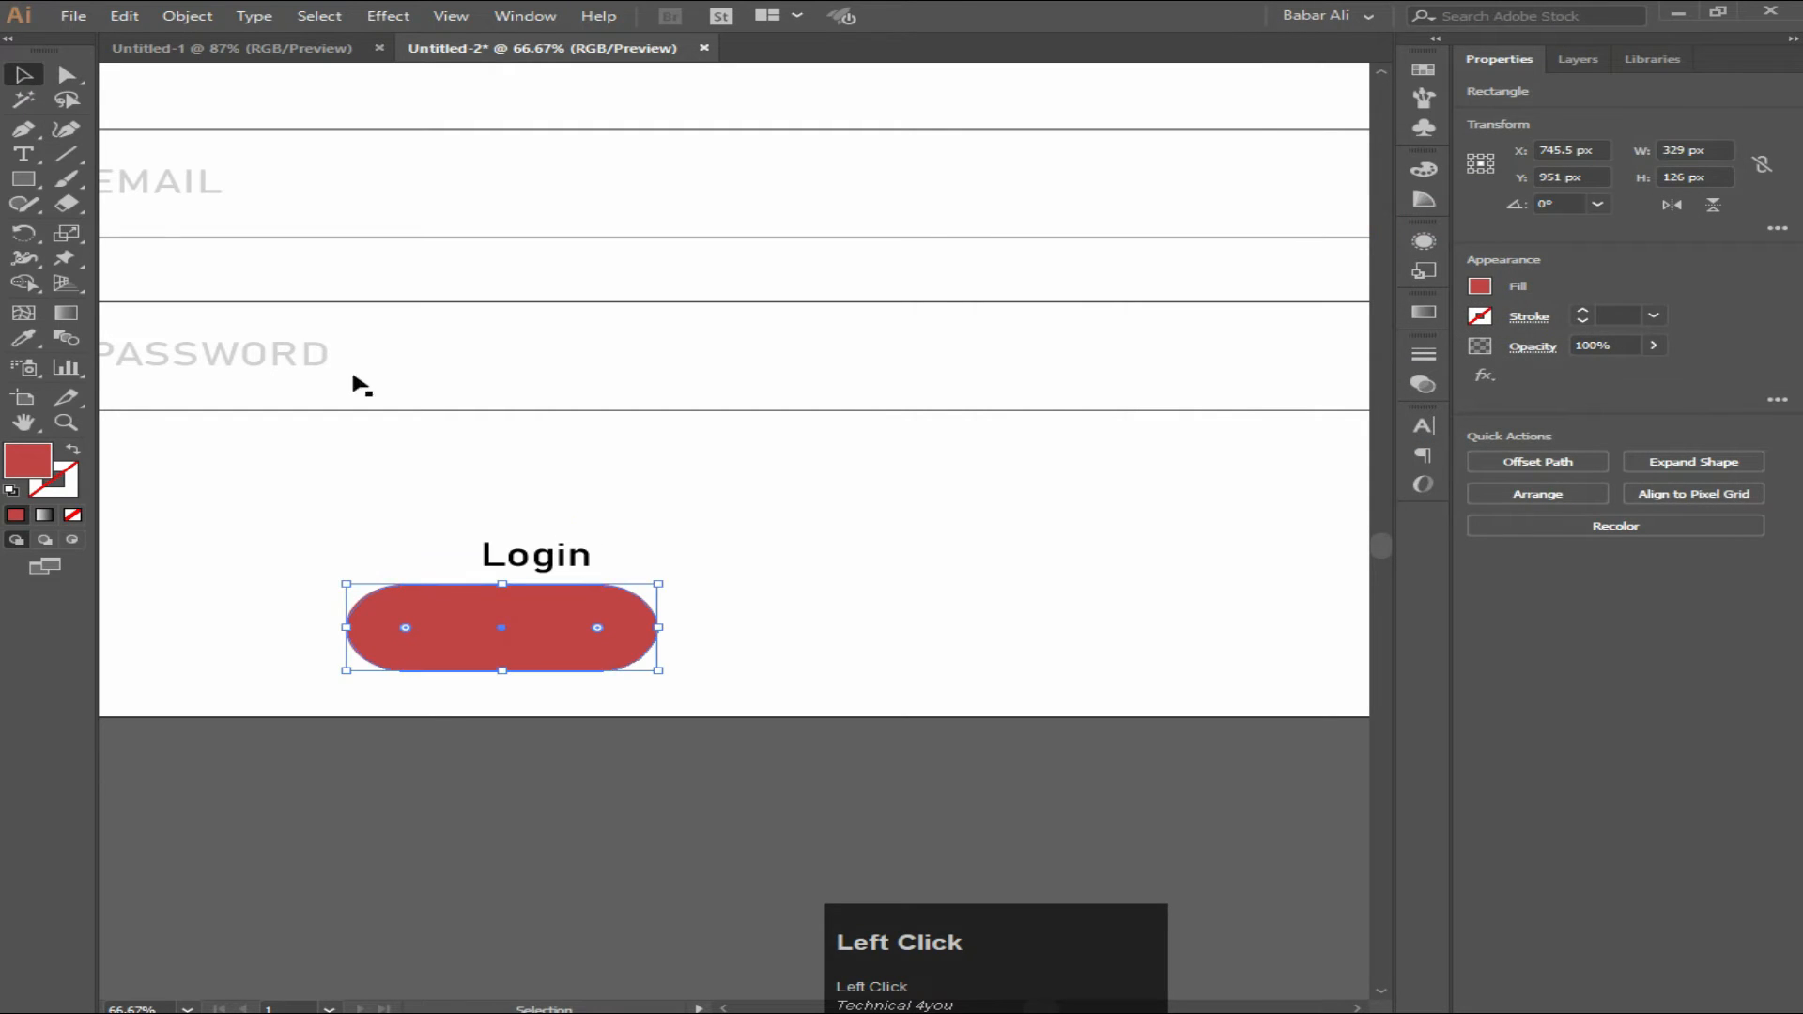
click(582, 566)
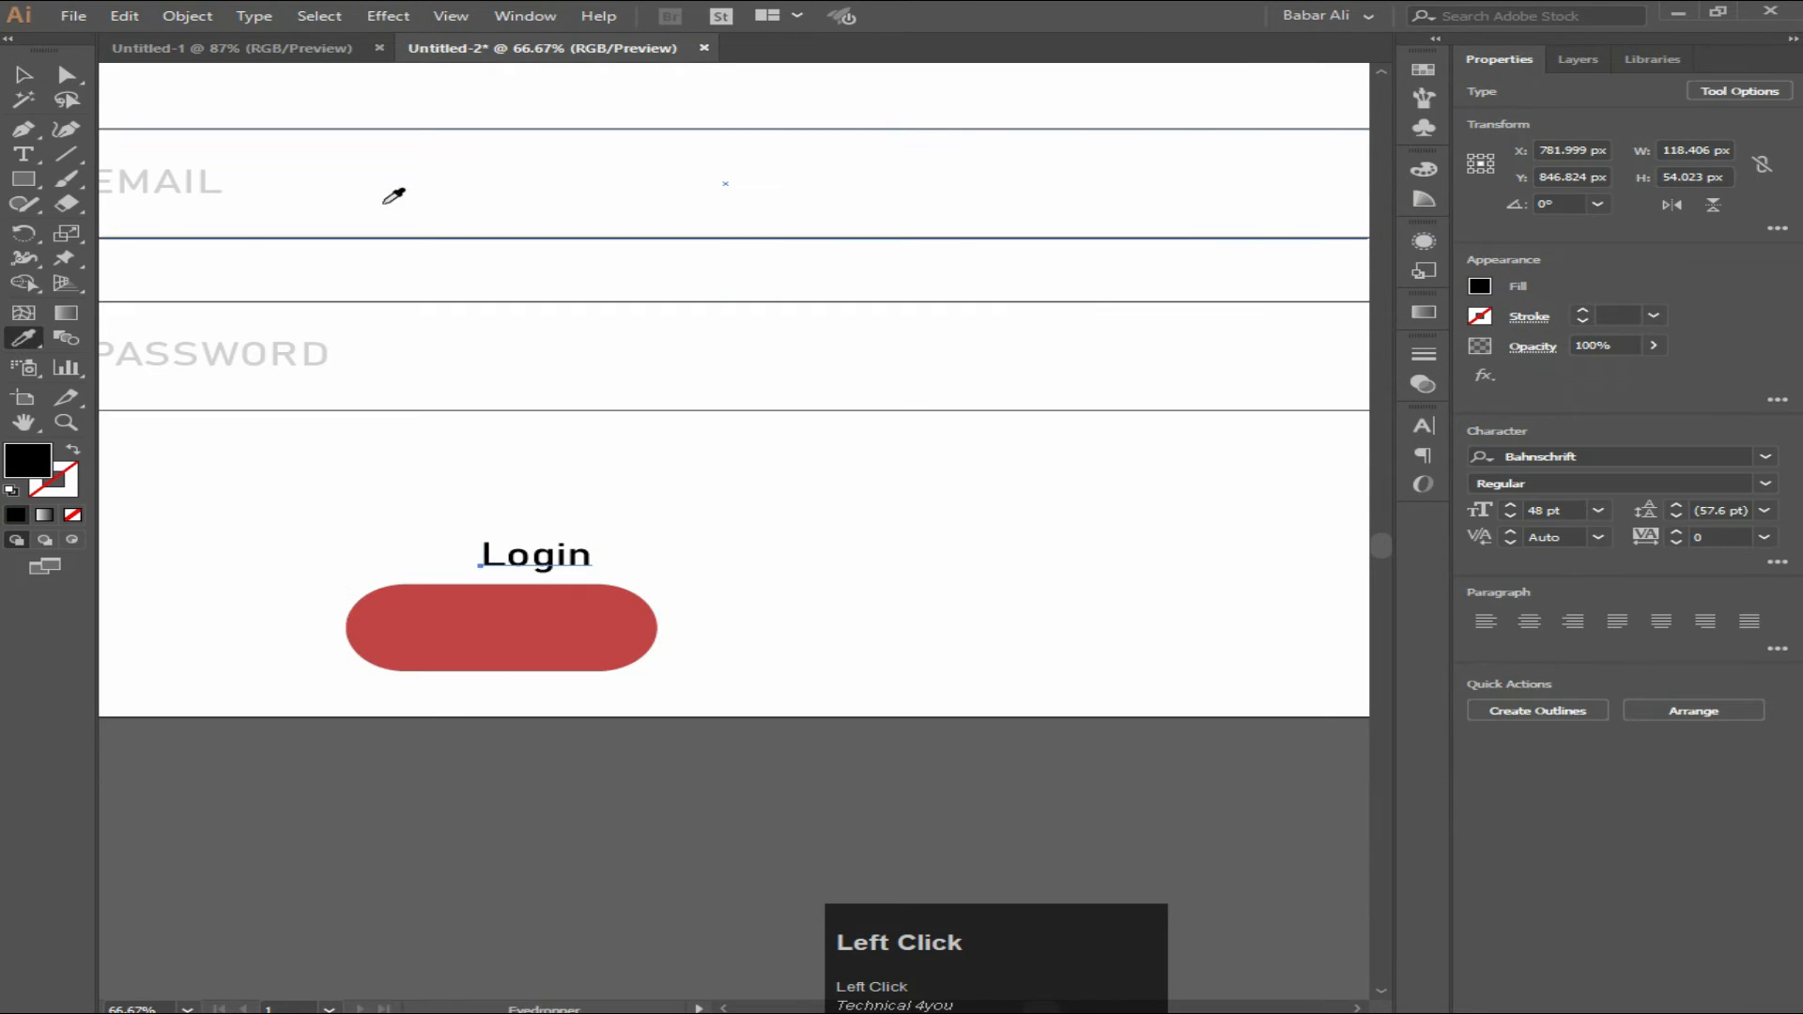
click(328, 185)
key(v)
click(832, 674)
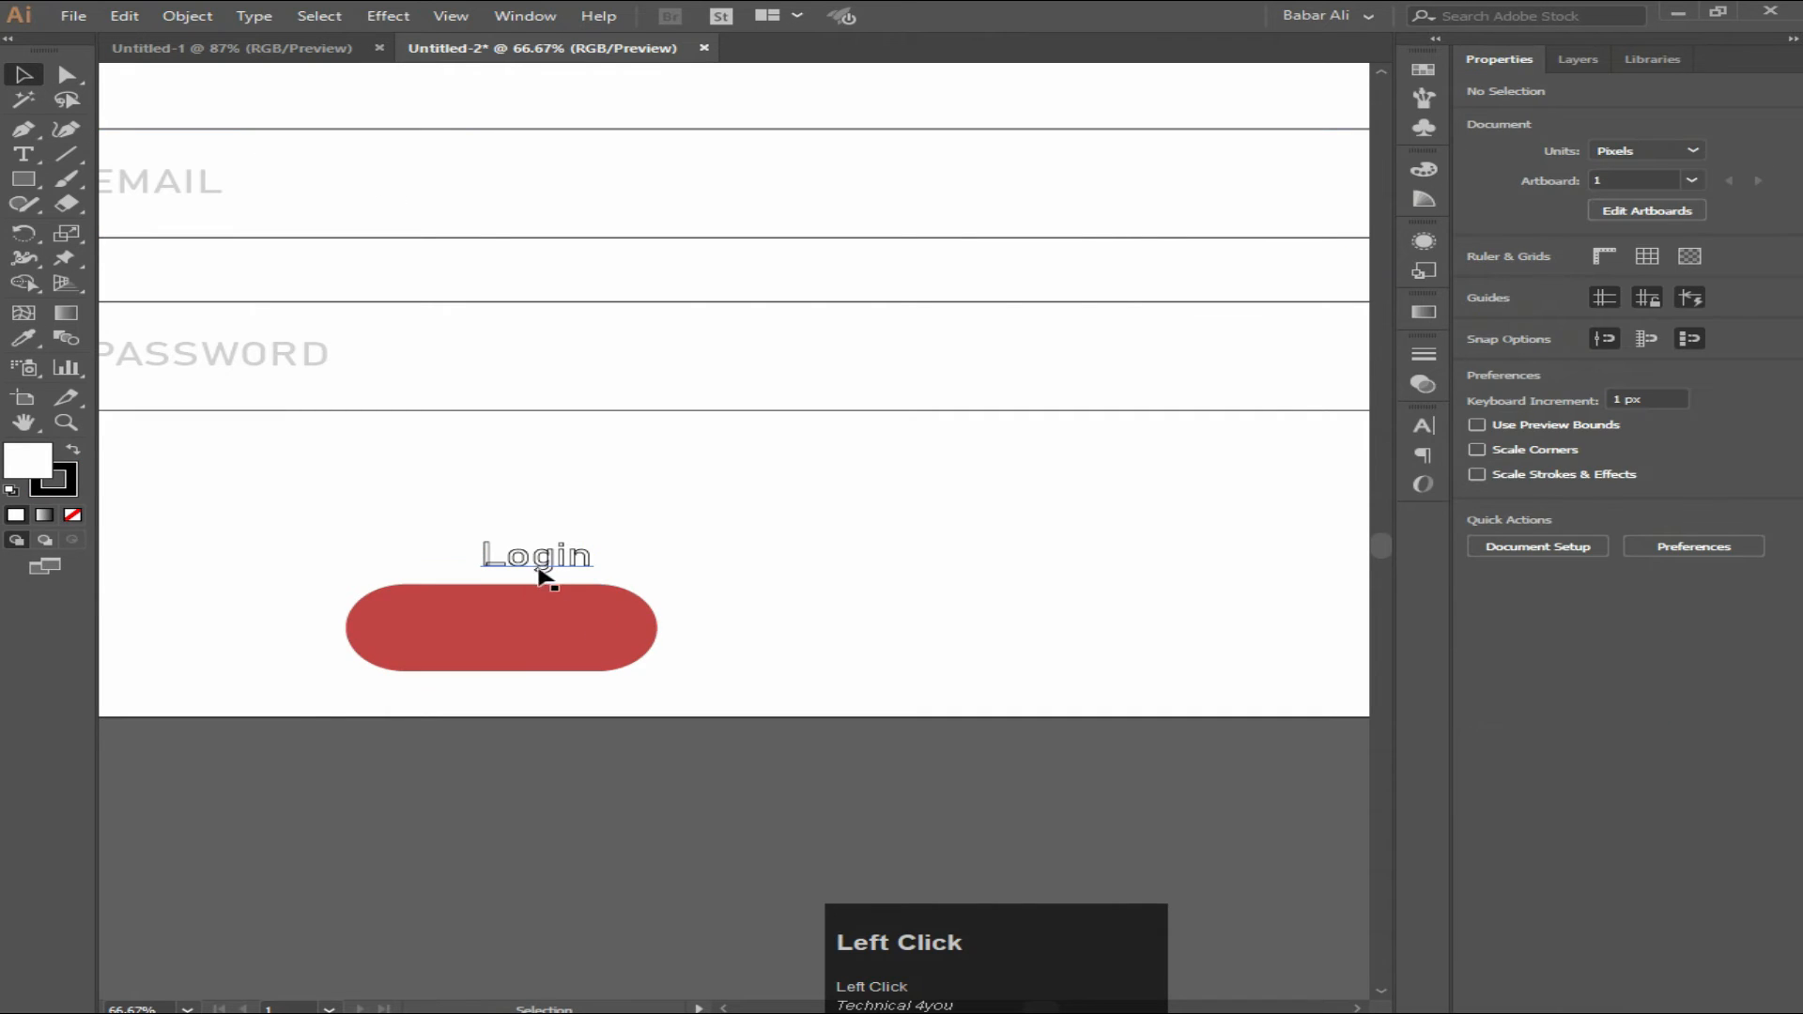
Give the Login text a white fill without a stroke by sampling the blank artboard with the Eyedropper
click(540, 559)
click(54, 342)
click(25, 340)
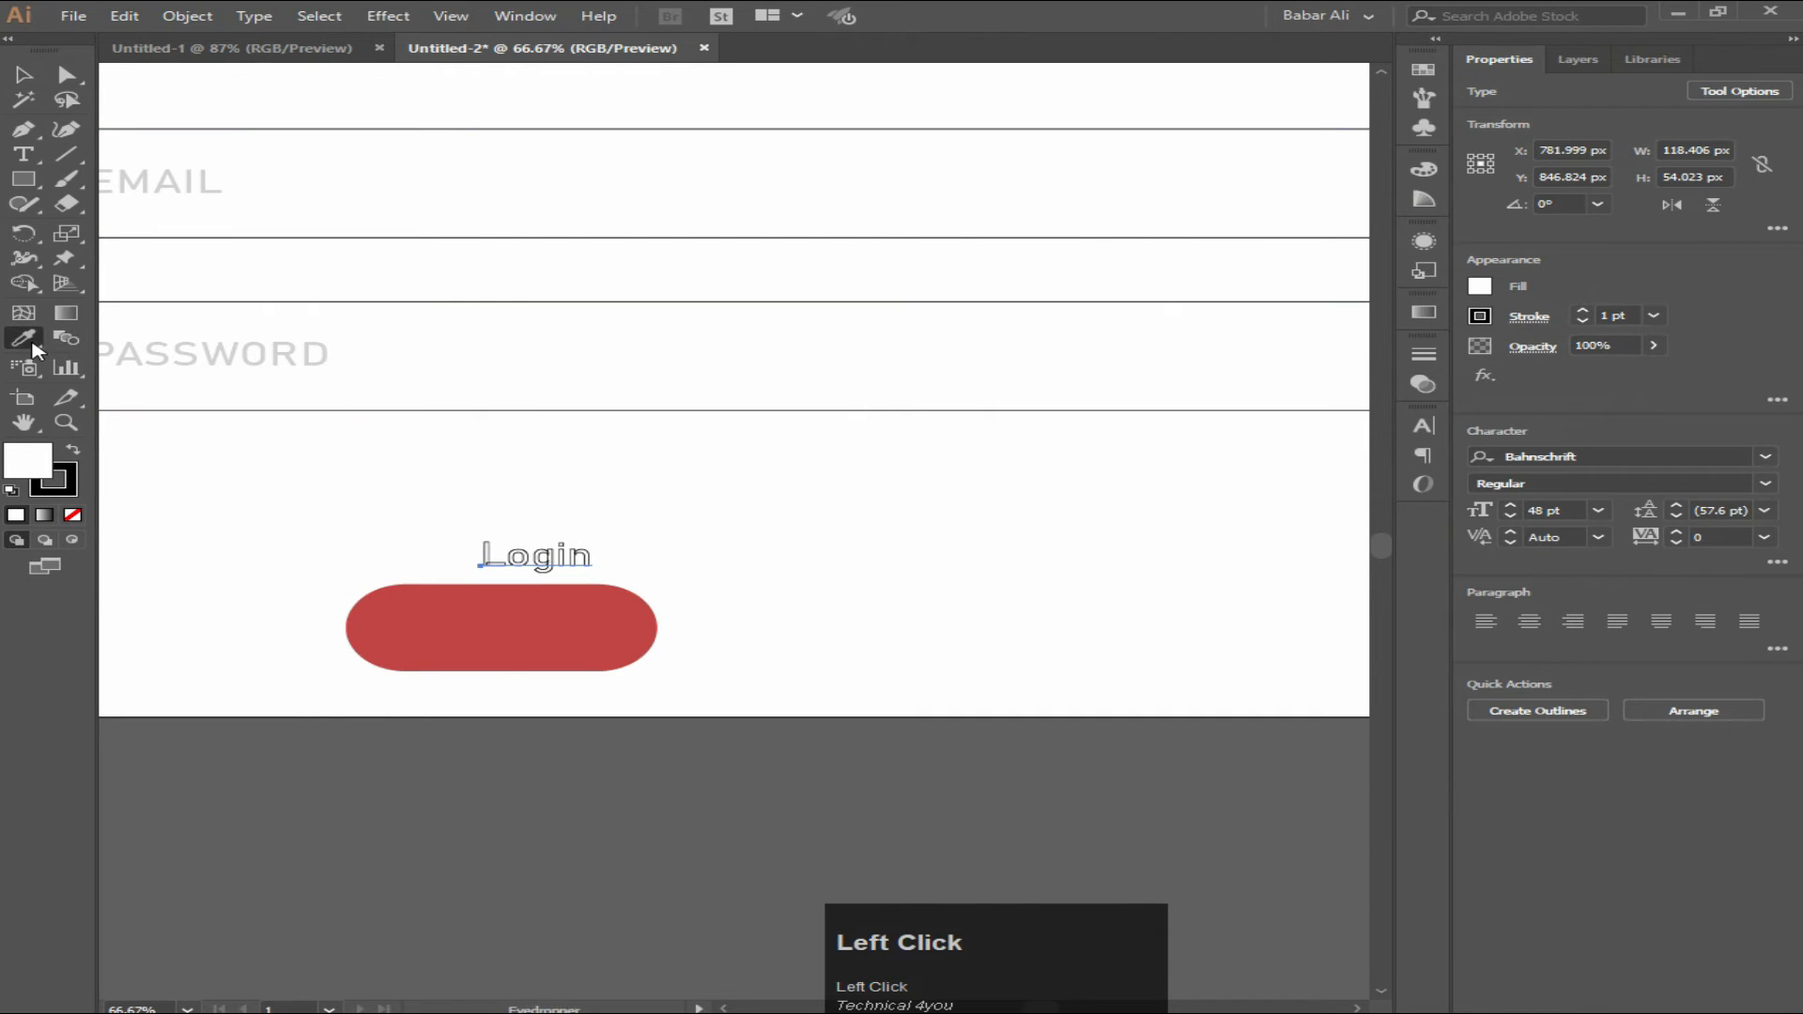
click(181, 475)
click(26, 83)
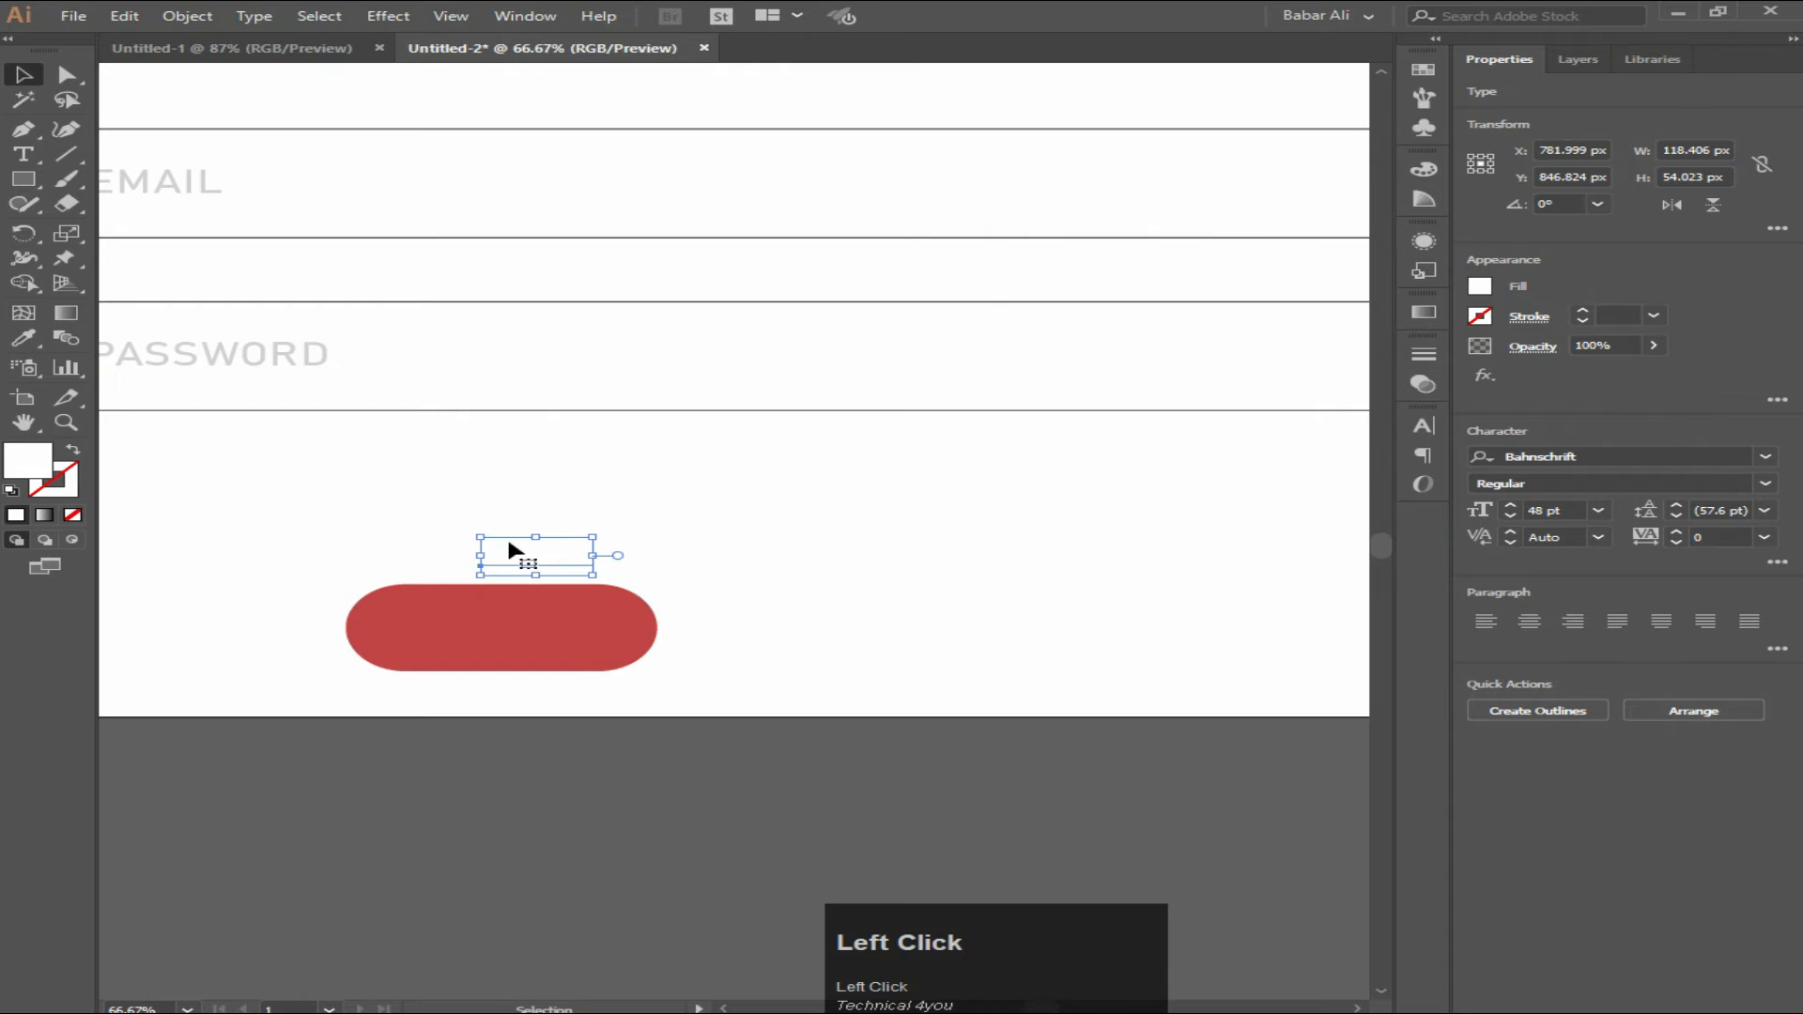
Move the white Login text onto the red pill-shaped button and bring it to the front
drag(522, 571, 498, 640)
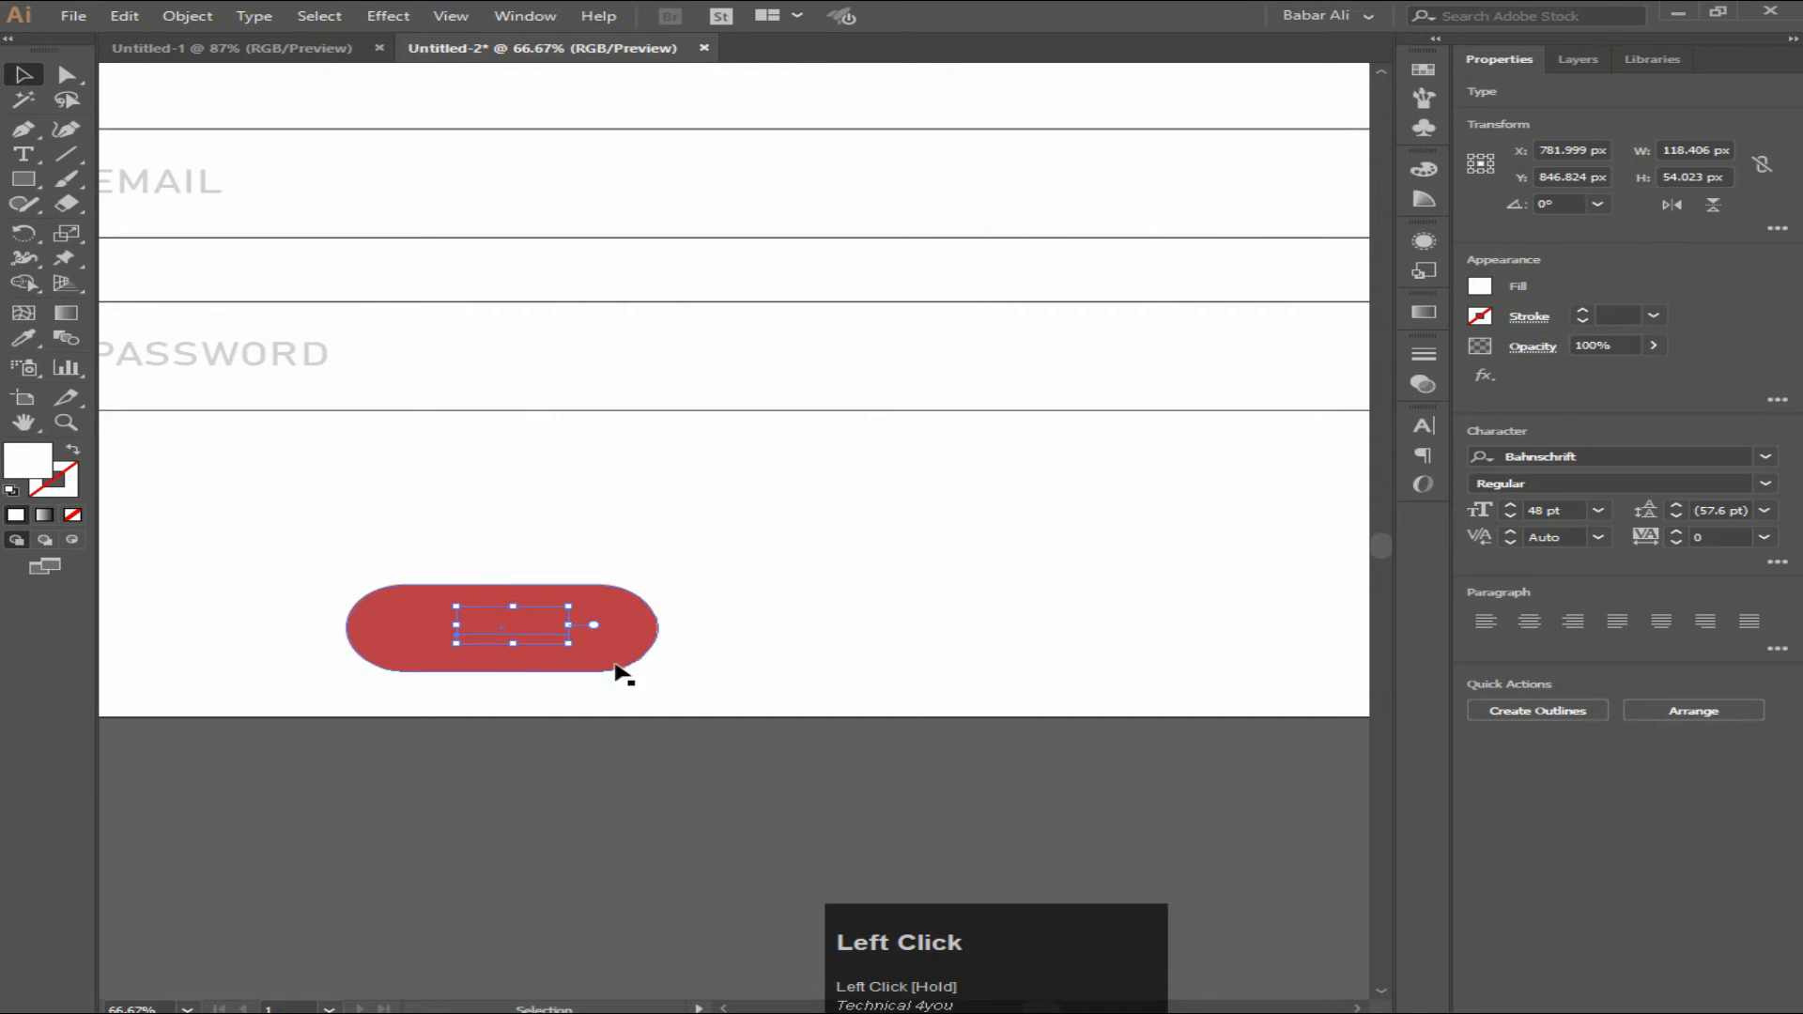
right_click(554, 631)
mouse_move(786, 526)
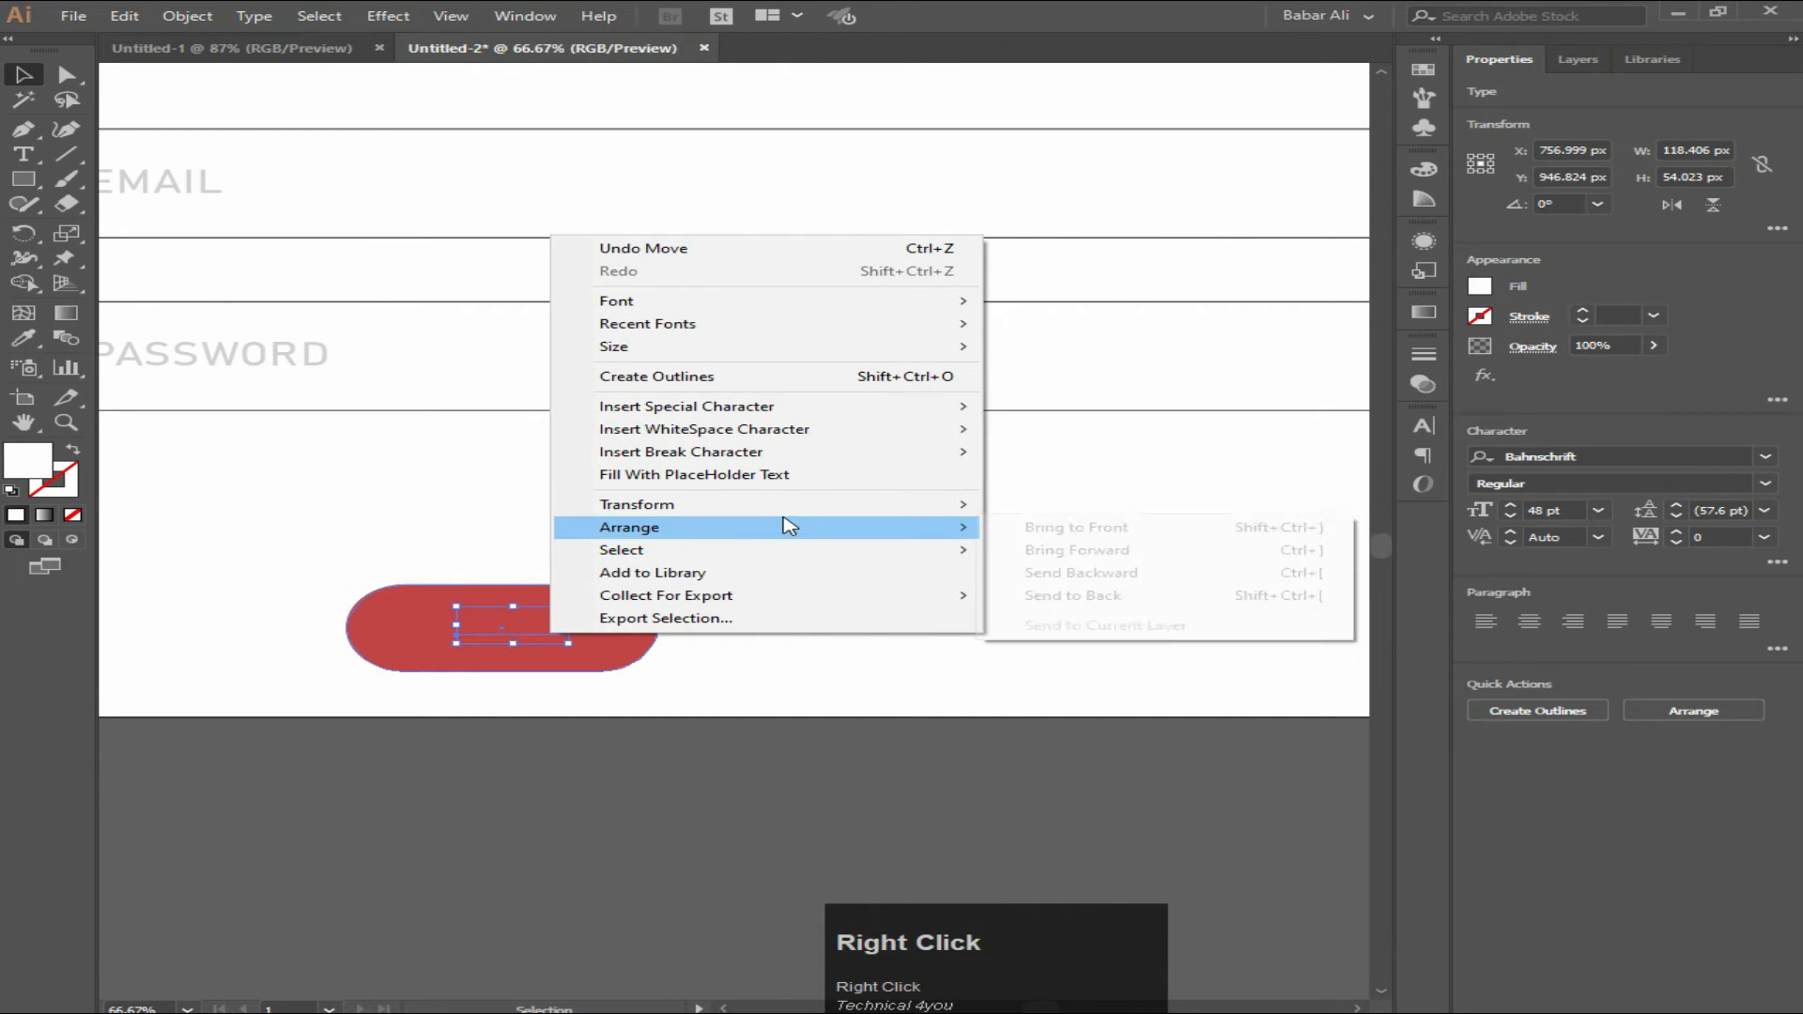
click(1105, 526)
Centre the Login text and the red button on each other both horizontally and vertically
shift+click(612, 644)
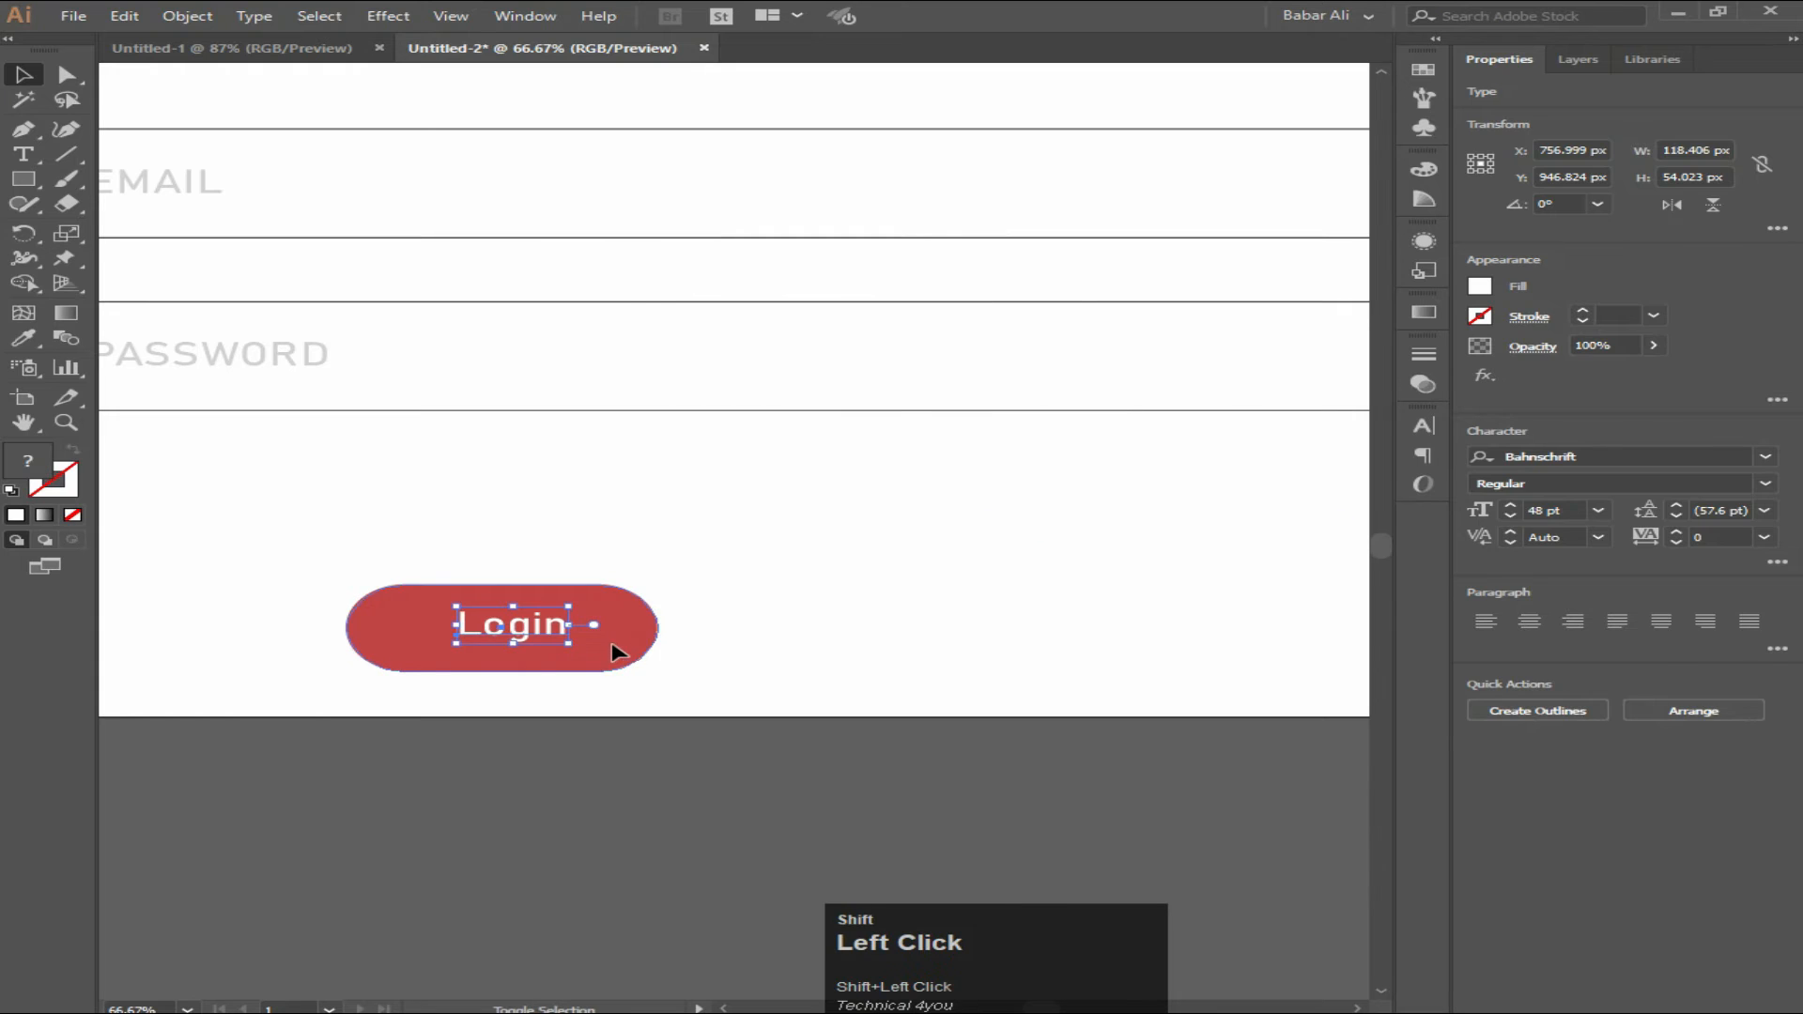
click(642, 648)
click(1579, 459)
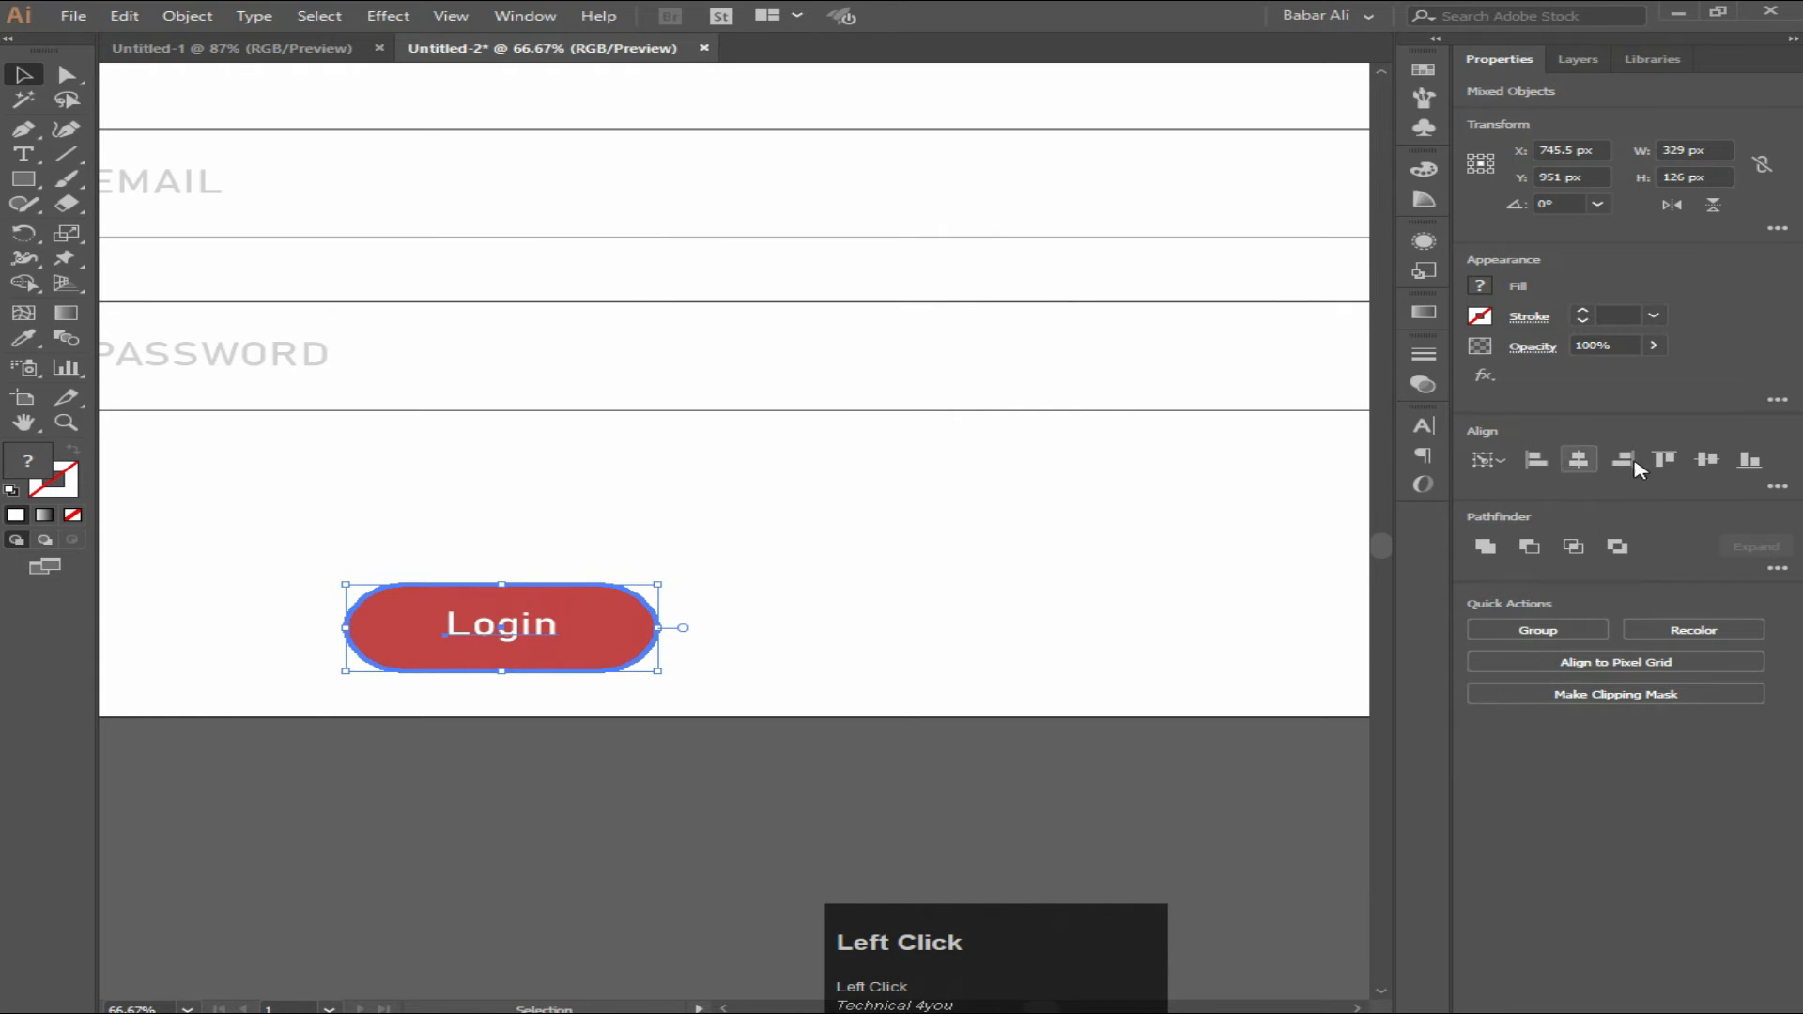
click(1706, 459)
click(943, 633)
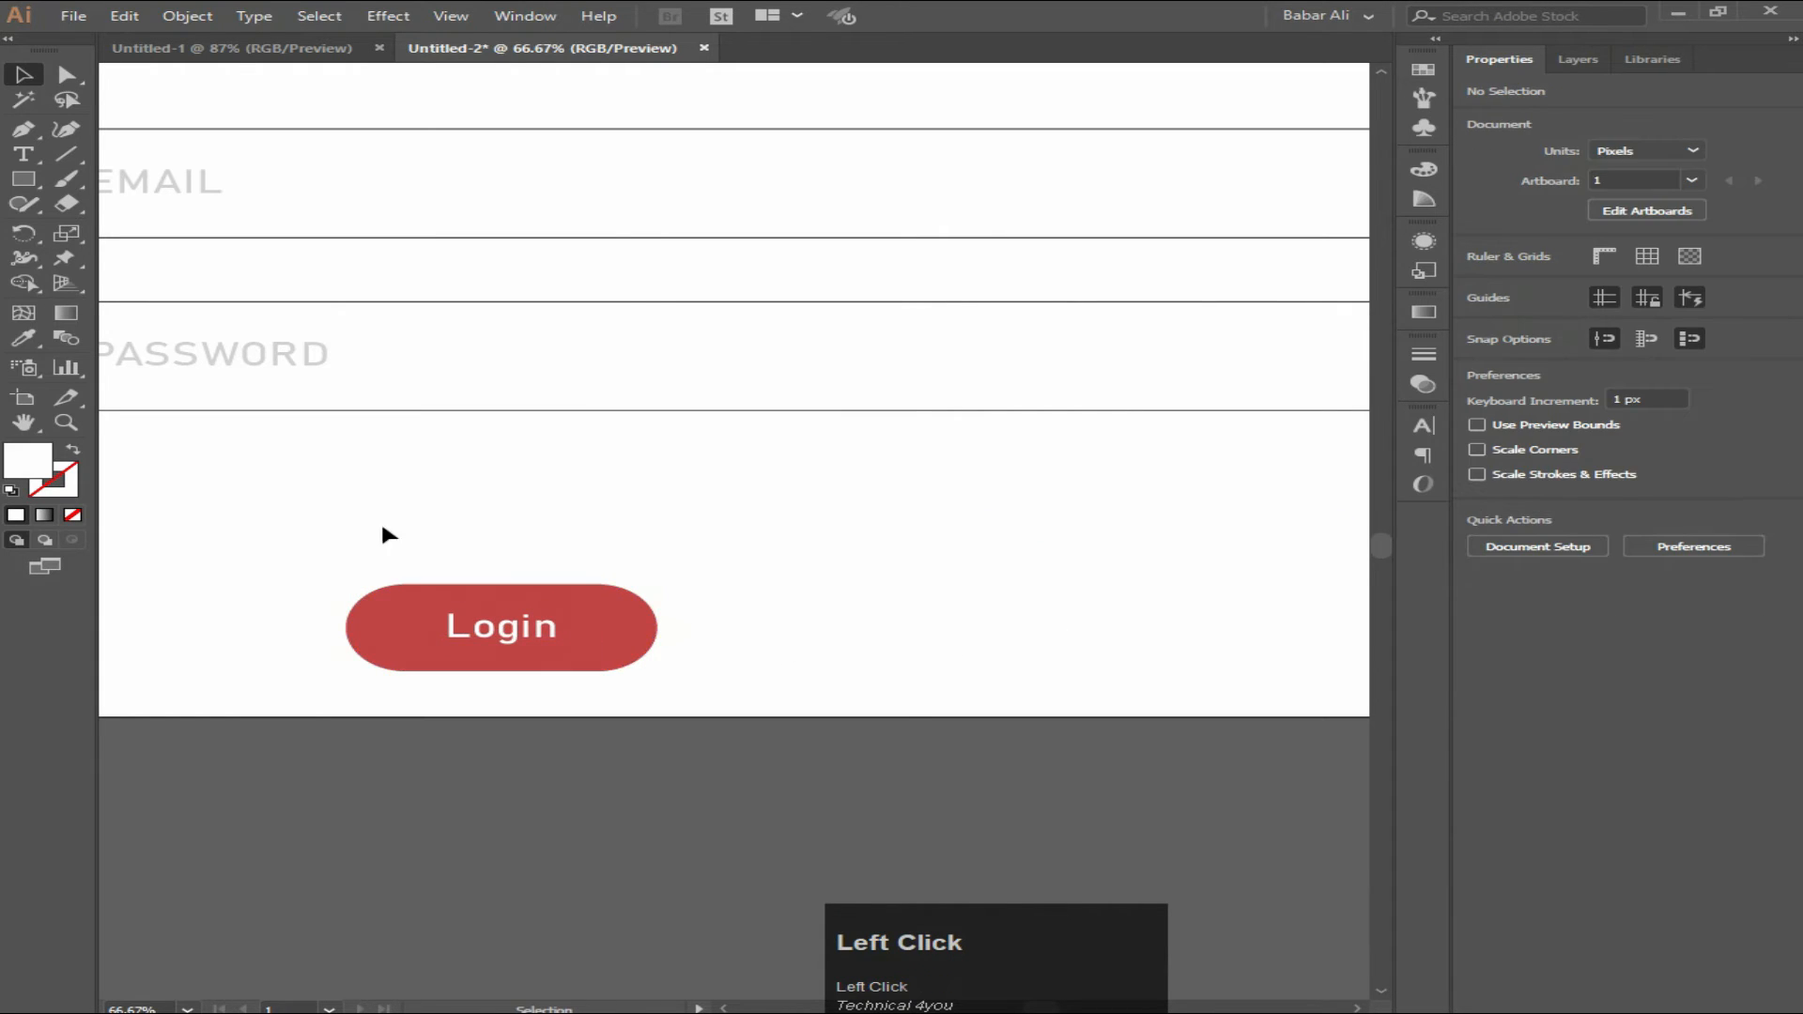
Move the Login button together with its label closer to the middle of the artboard and slightly upward
drag(626, 657, 790, 712)
drag(532, 623, 659, 603)
scroll(655, 618, down, 2)
scroll(660, 626, down, 2)
click(769, 657)
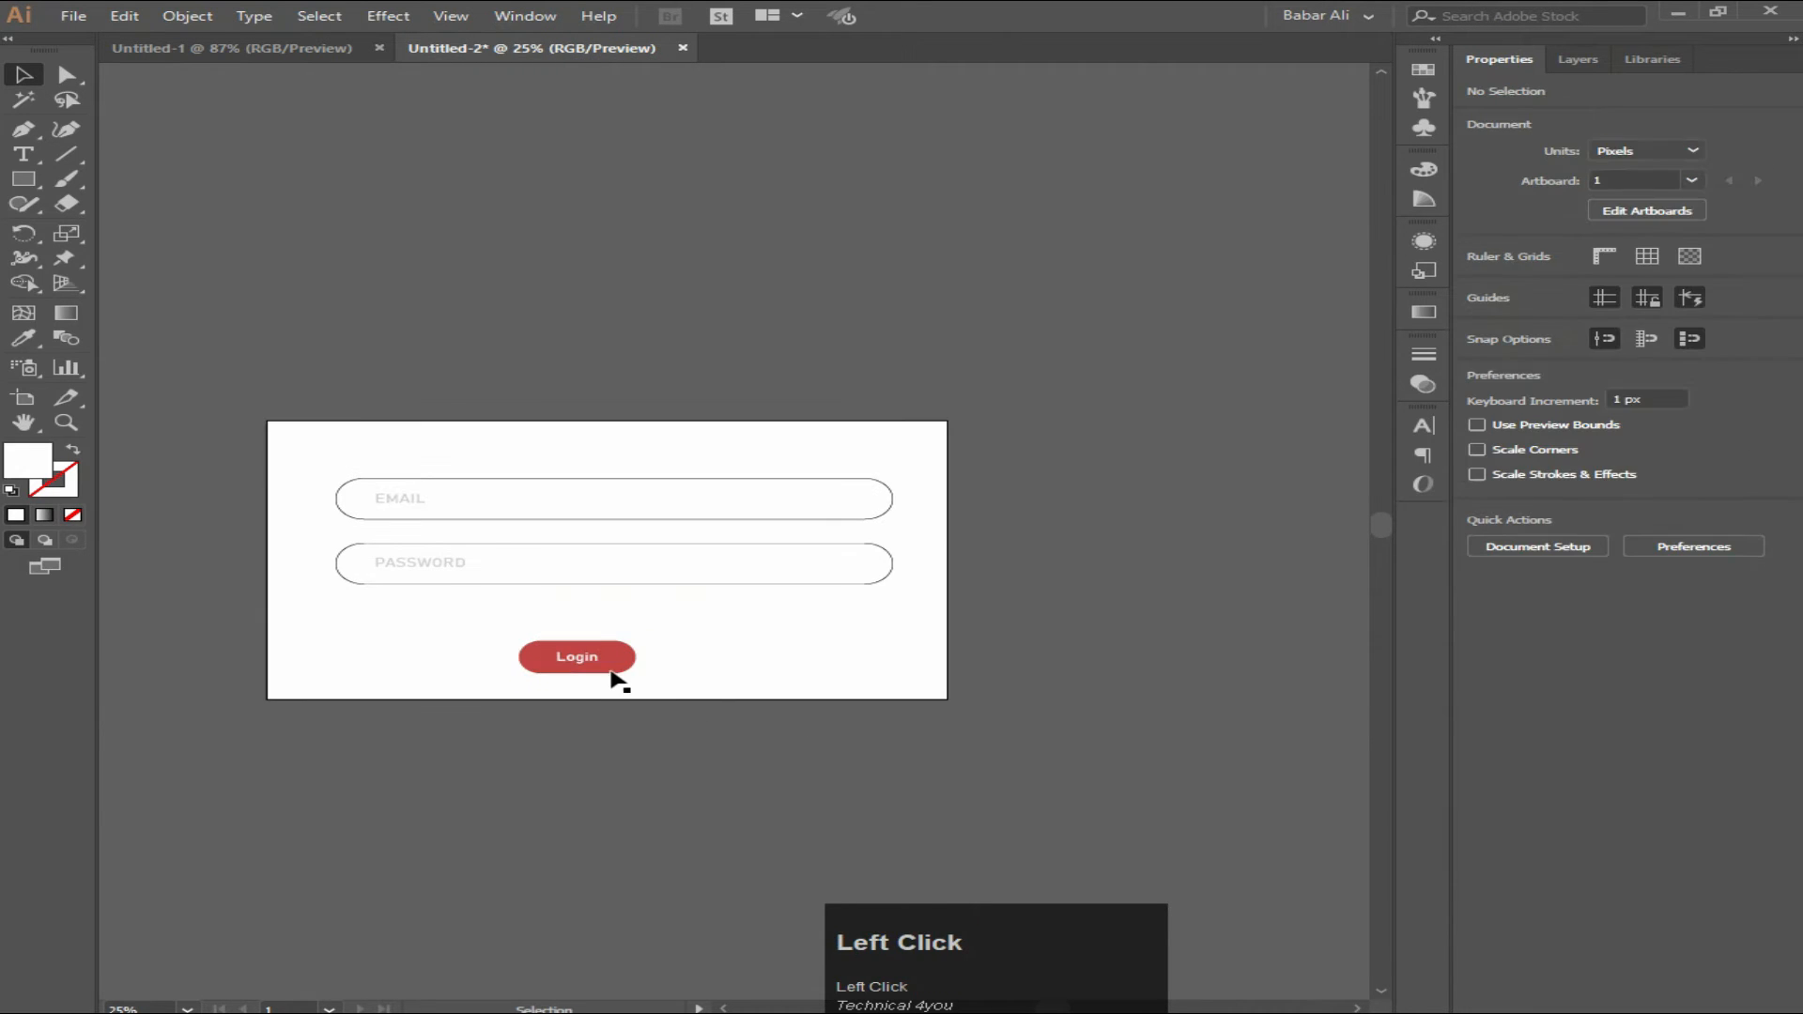
scroll(608, 678, up, 1)
scroll(620, 695, up, 1)
scroll(637, 709, down, 1)
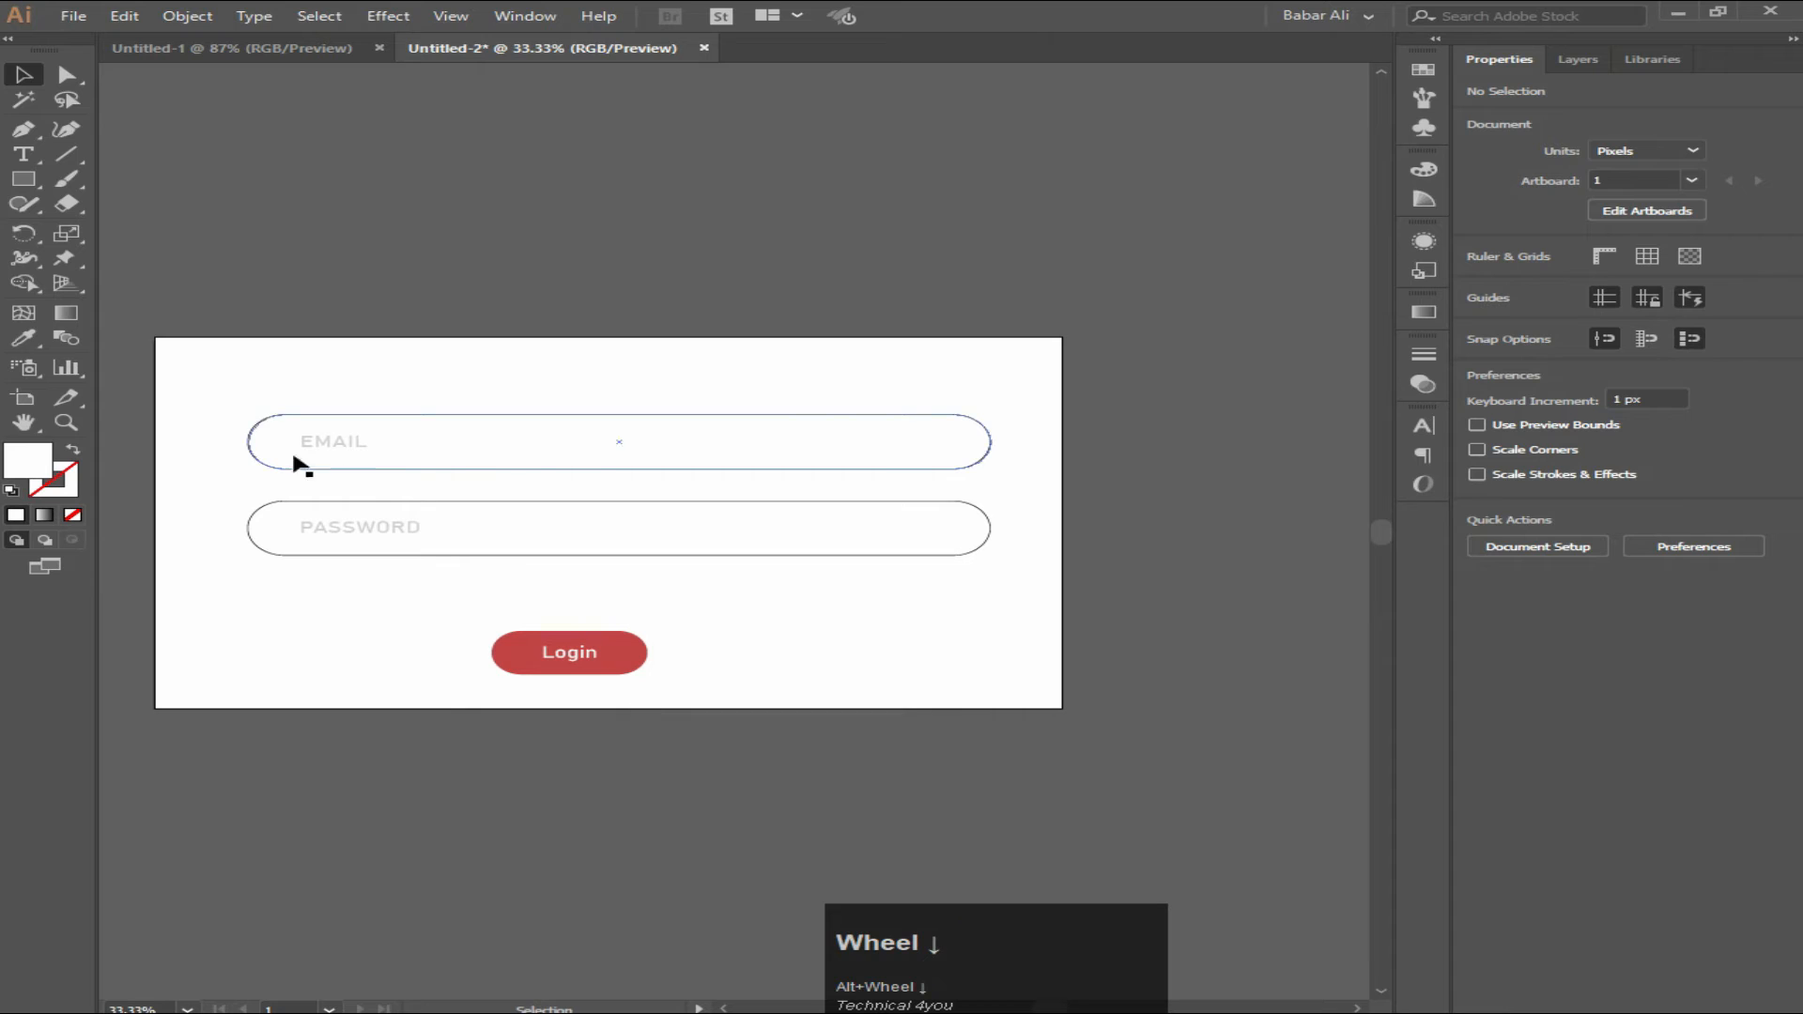
Move the EMAIL and PASSWORD fields with their labels down, closer to the Login button
drag(226, 379, 1020, 569)
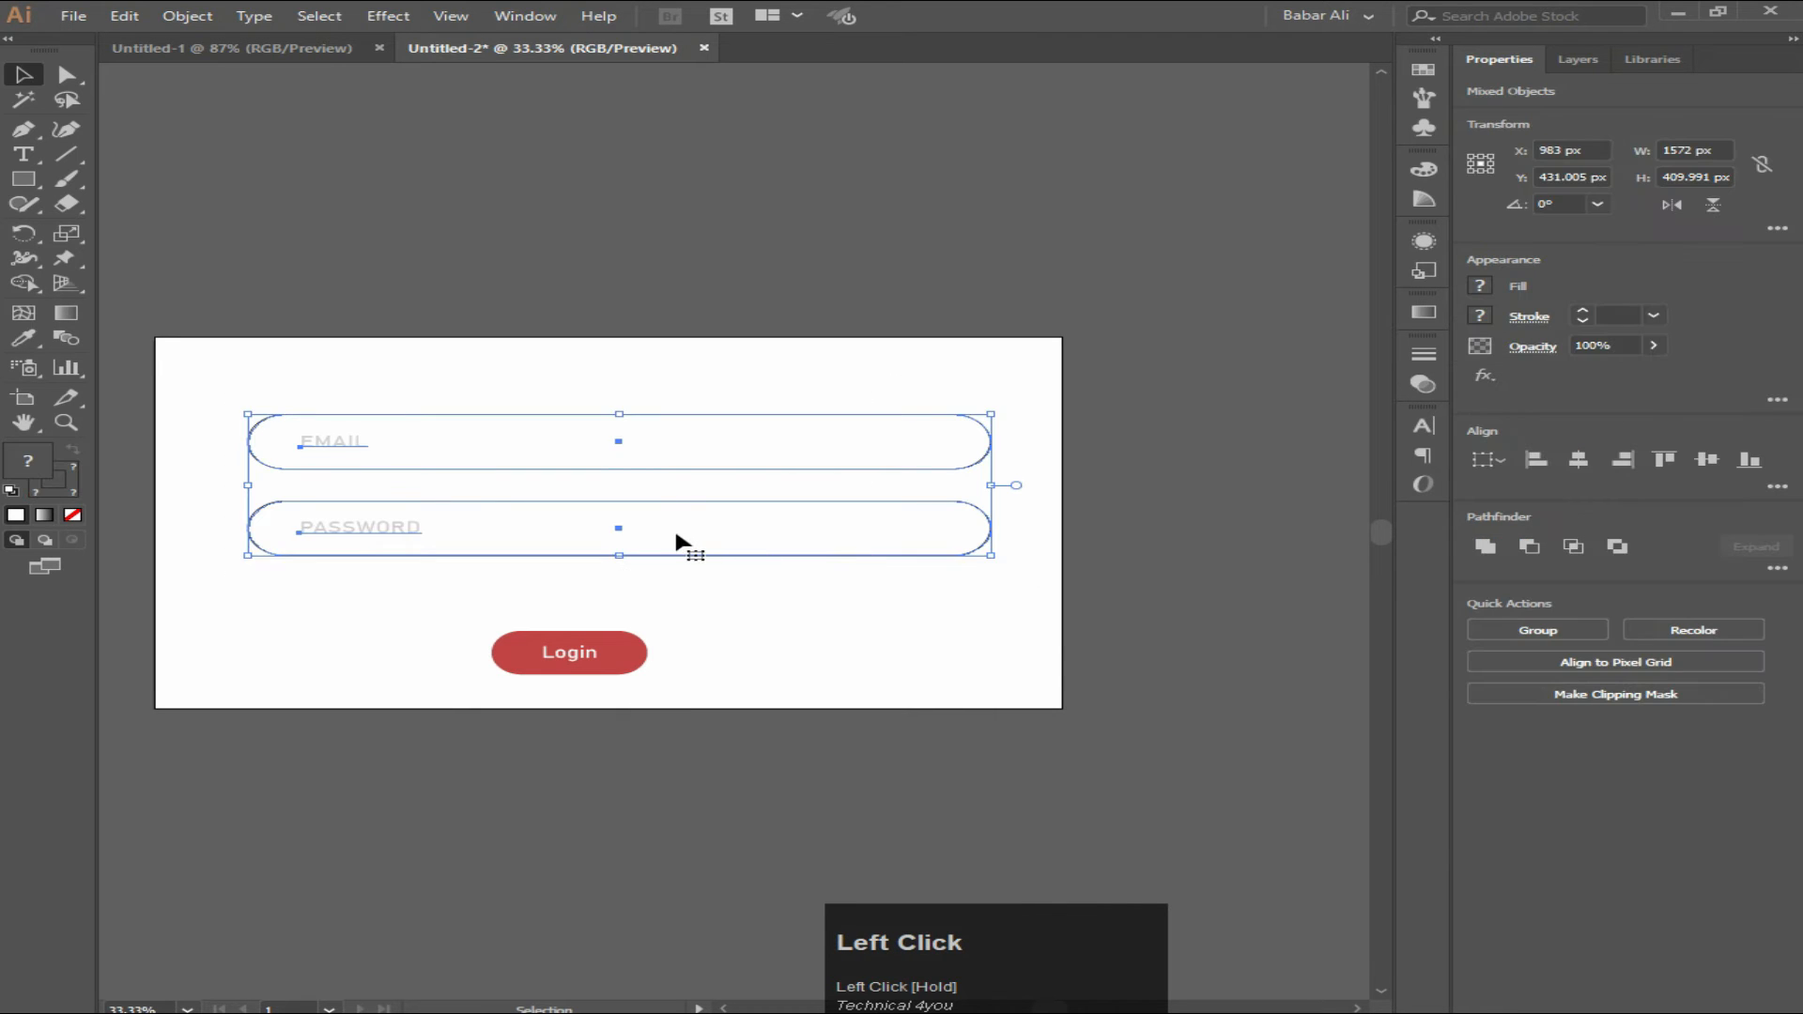
mouse_move(677, 534)
mouse_down()
mouse_move(673, 560)
mouse_move(657, 555)
mouse_move(684, 567)
mouse_up()
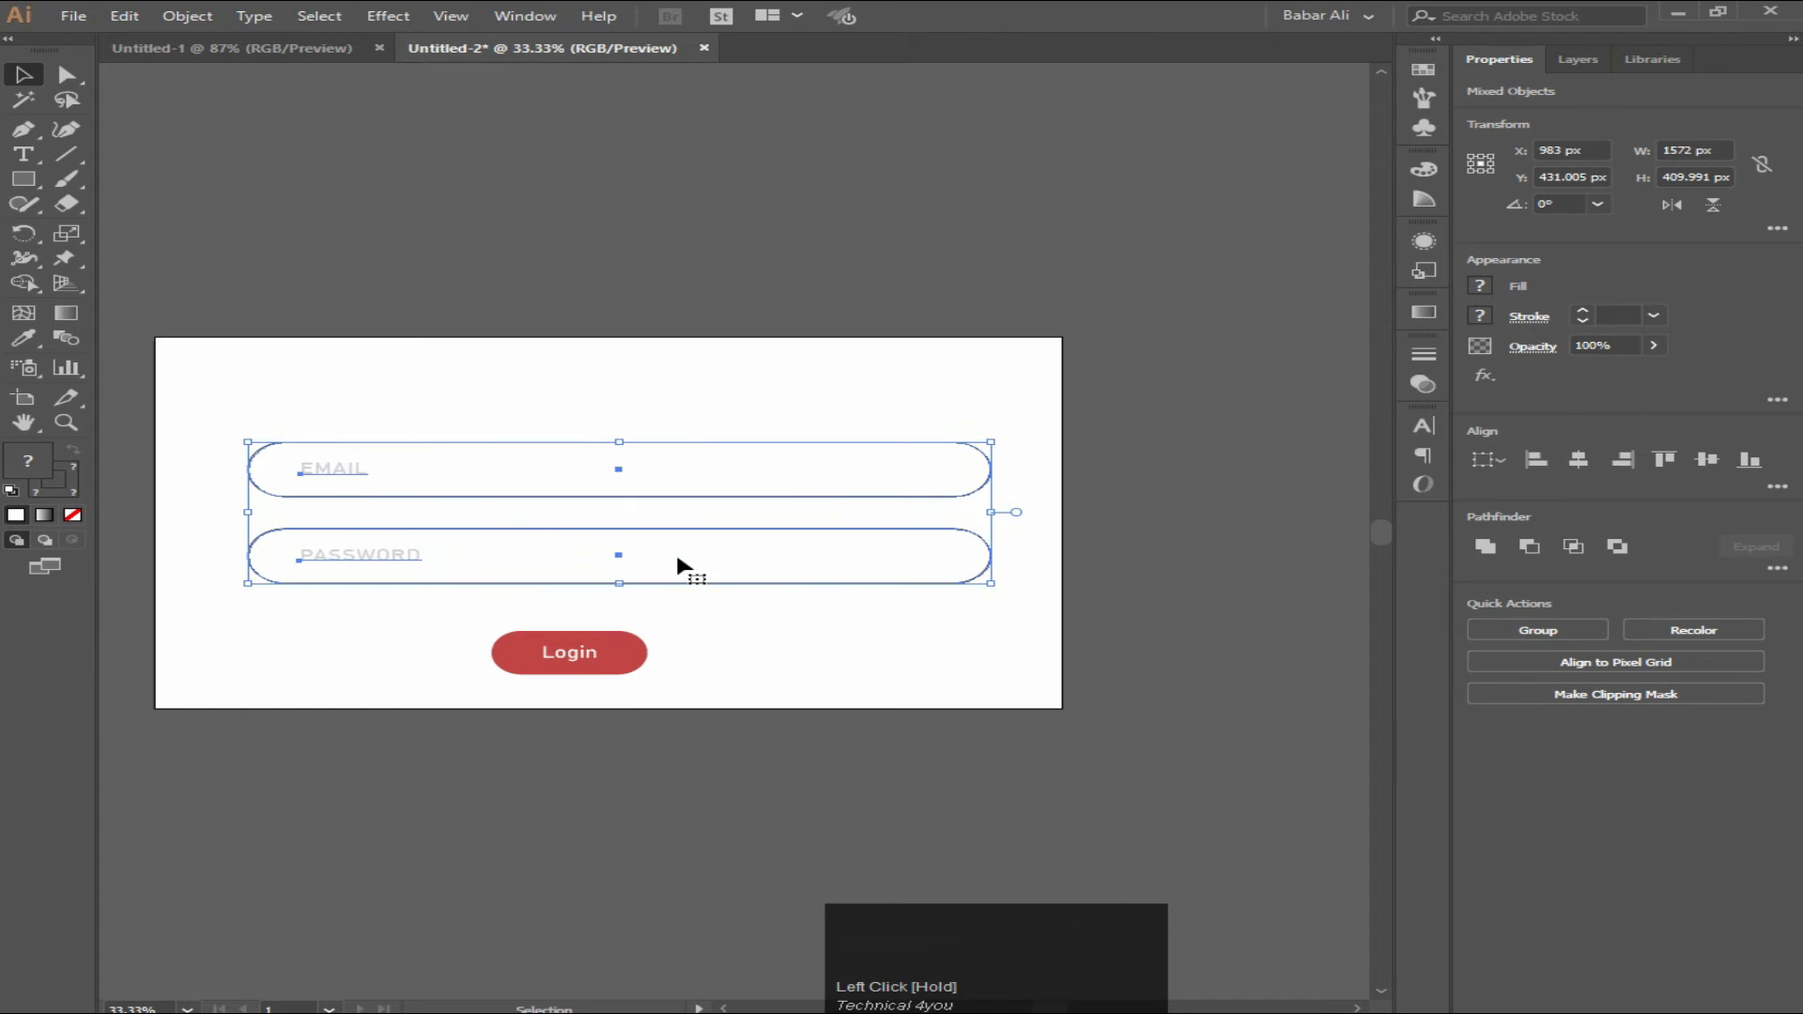
click(693, 620)
Shift the Login button and its label horizontally to X 960.5 px, and raise them closer to the PASSWORD field
drag(422, 624, 667, 716)
drag(598, 663, 641, 669)
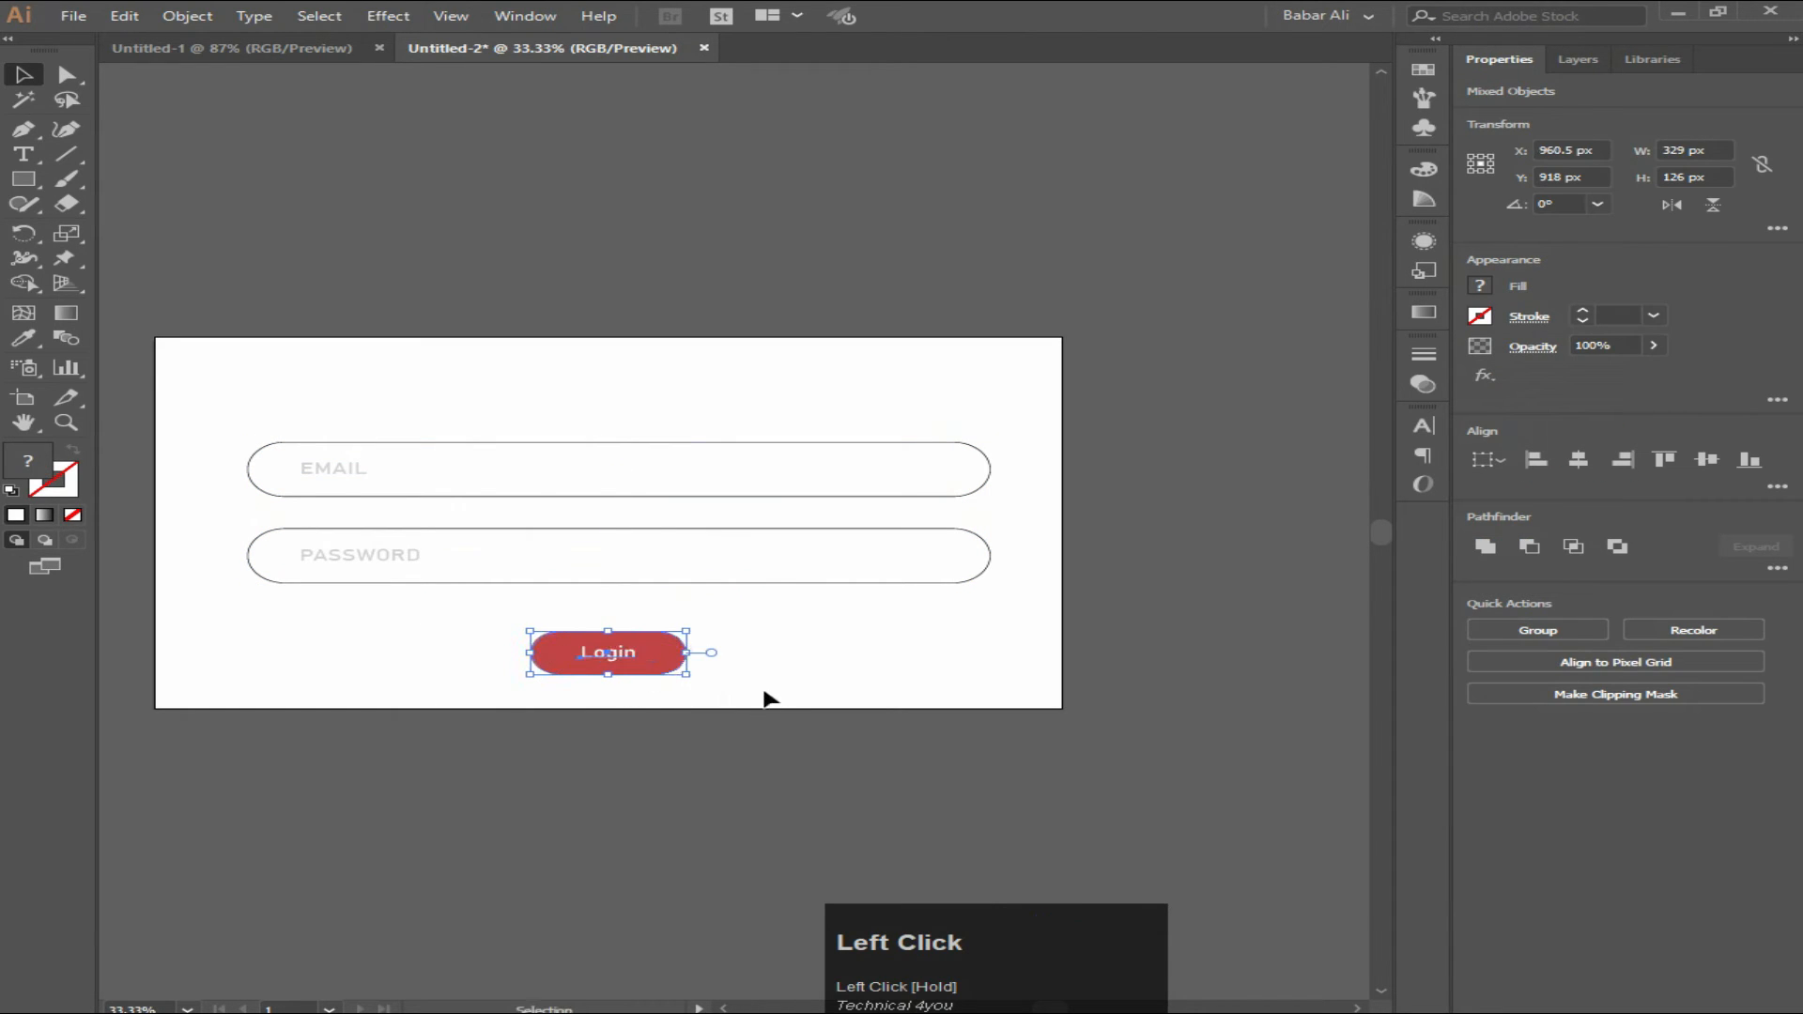
click(681, 695)
scroll(667, 687, up, 1)
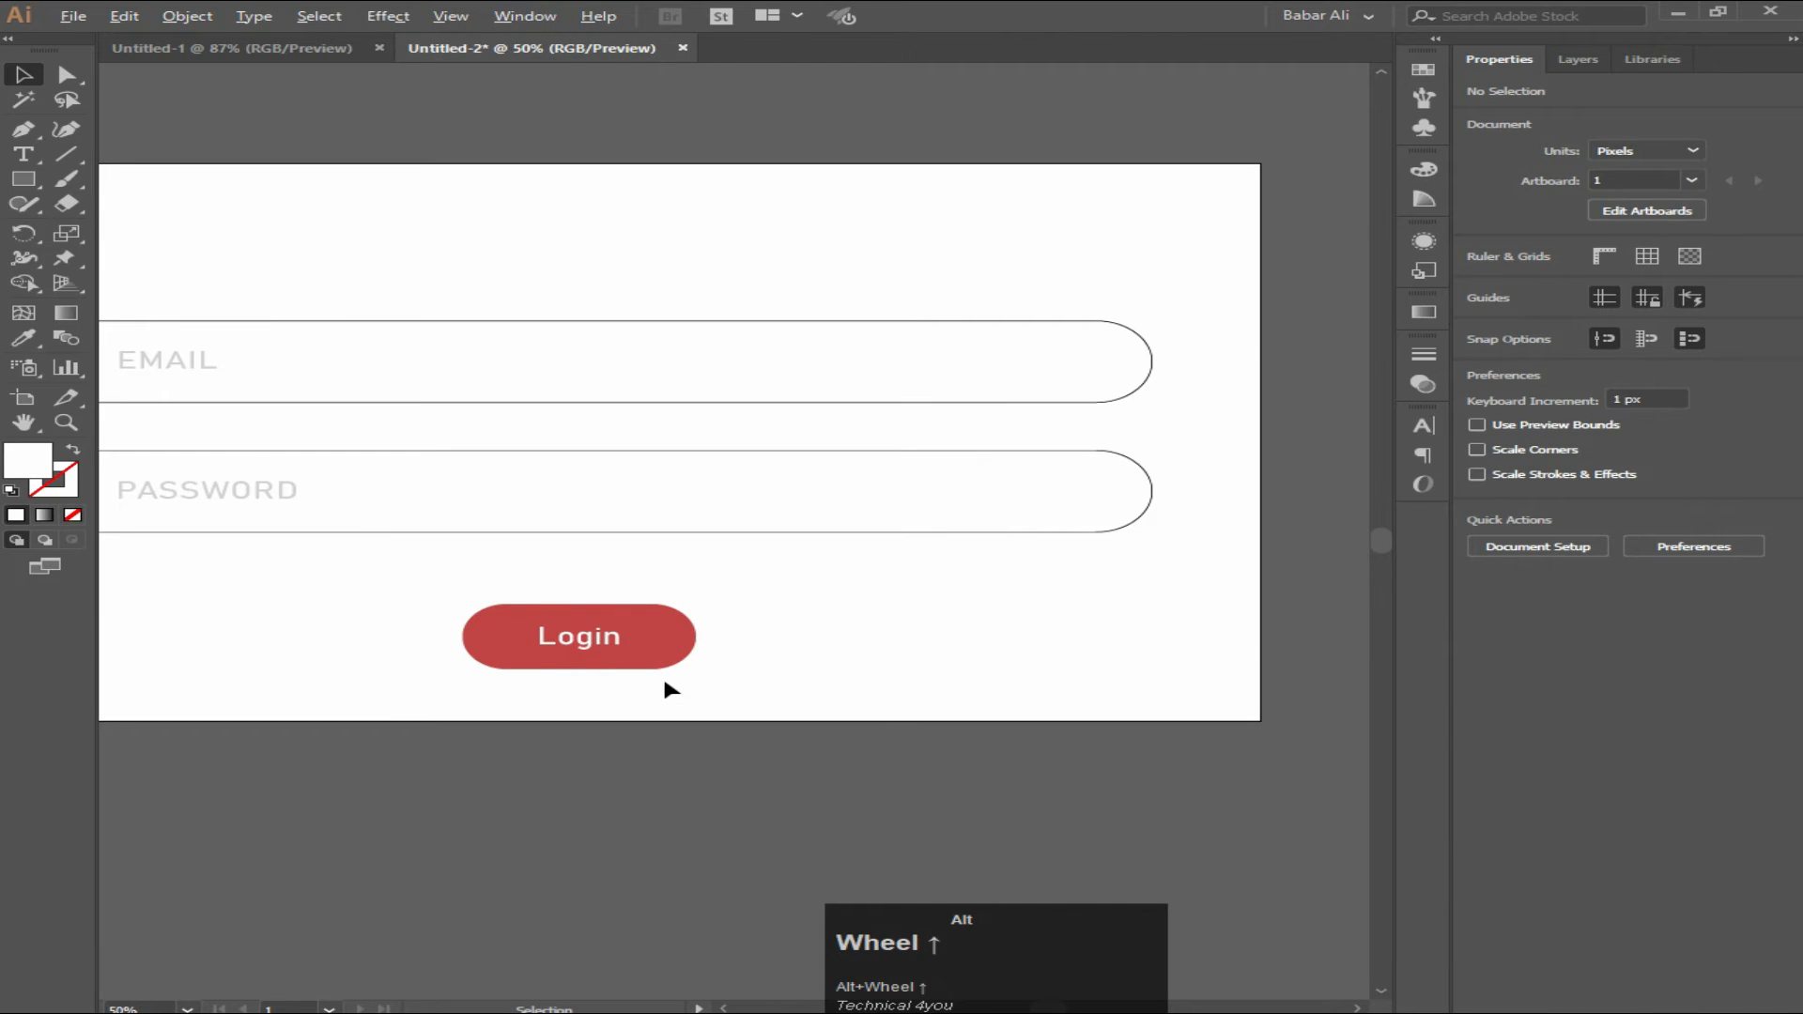
scroll(668, 689, down, 1)
drag(483, 590, 633, 655)
click(718, 658)
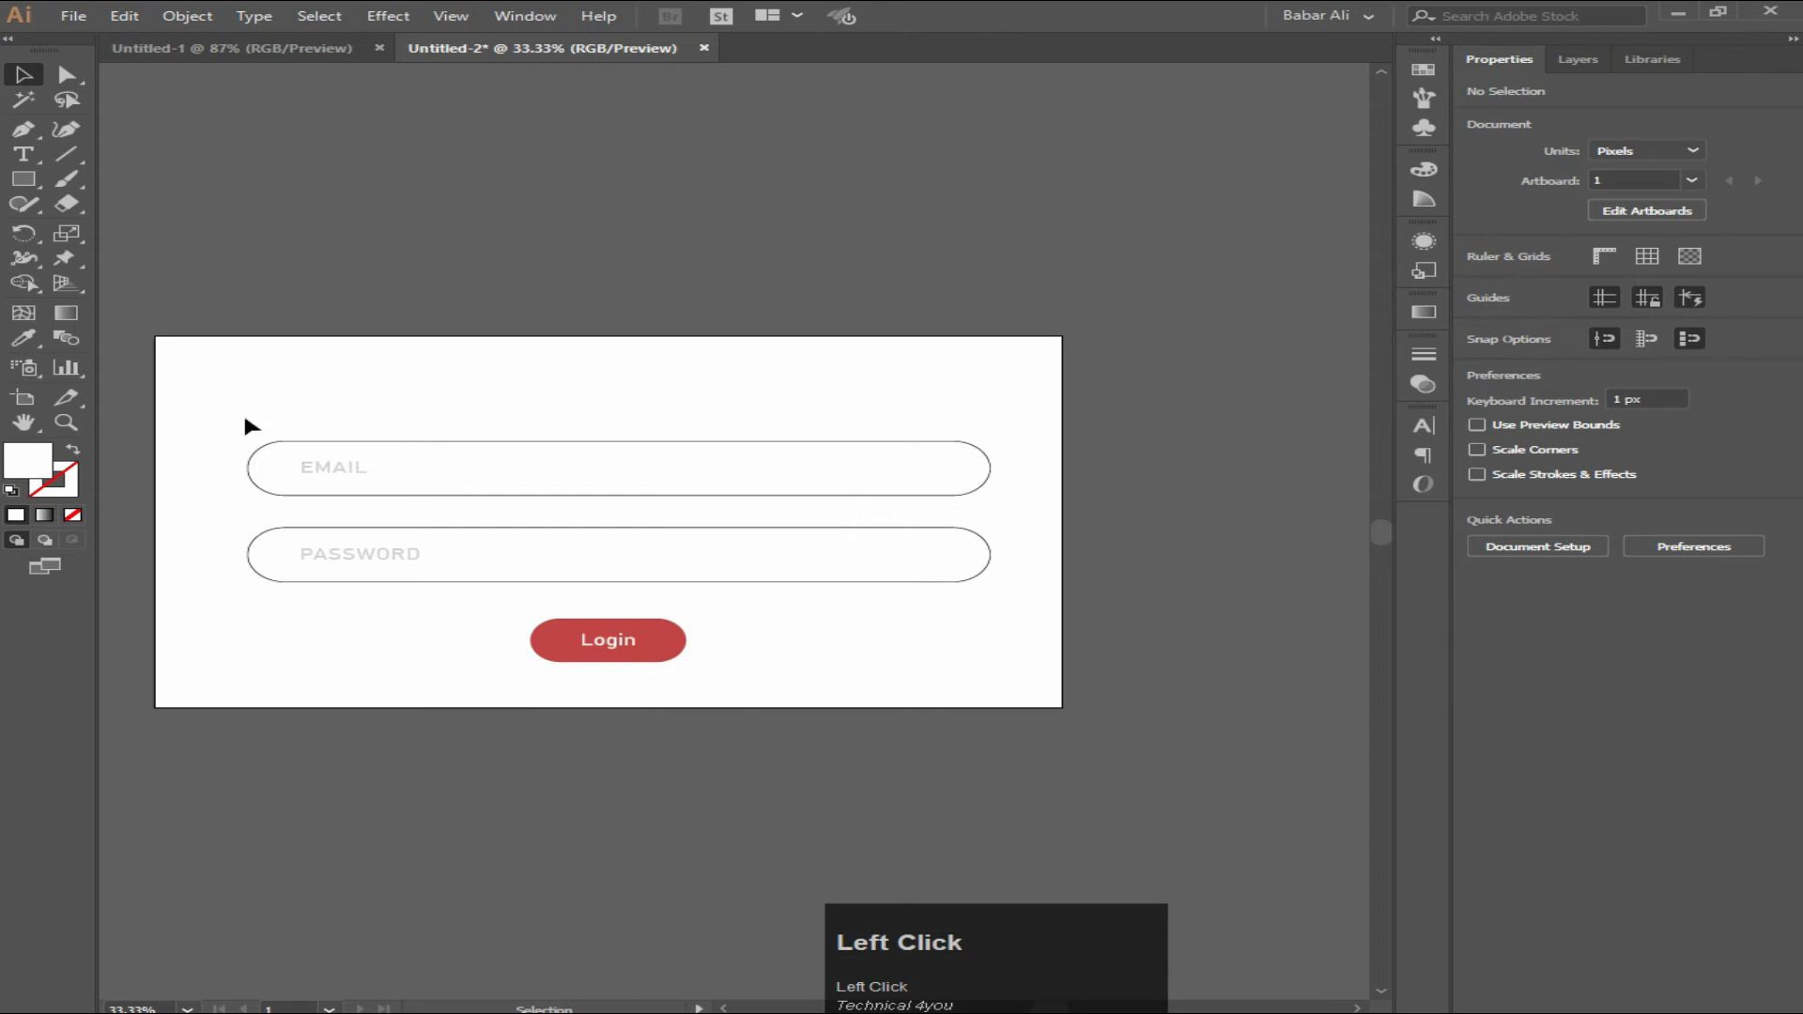
Move the whole form, both fields and the Login button, down to a centre of about Y 672 px
drag(244, 418, 1034, 693)
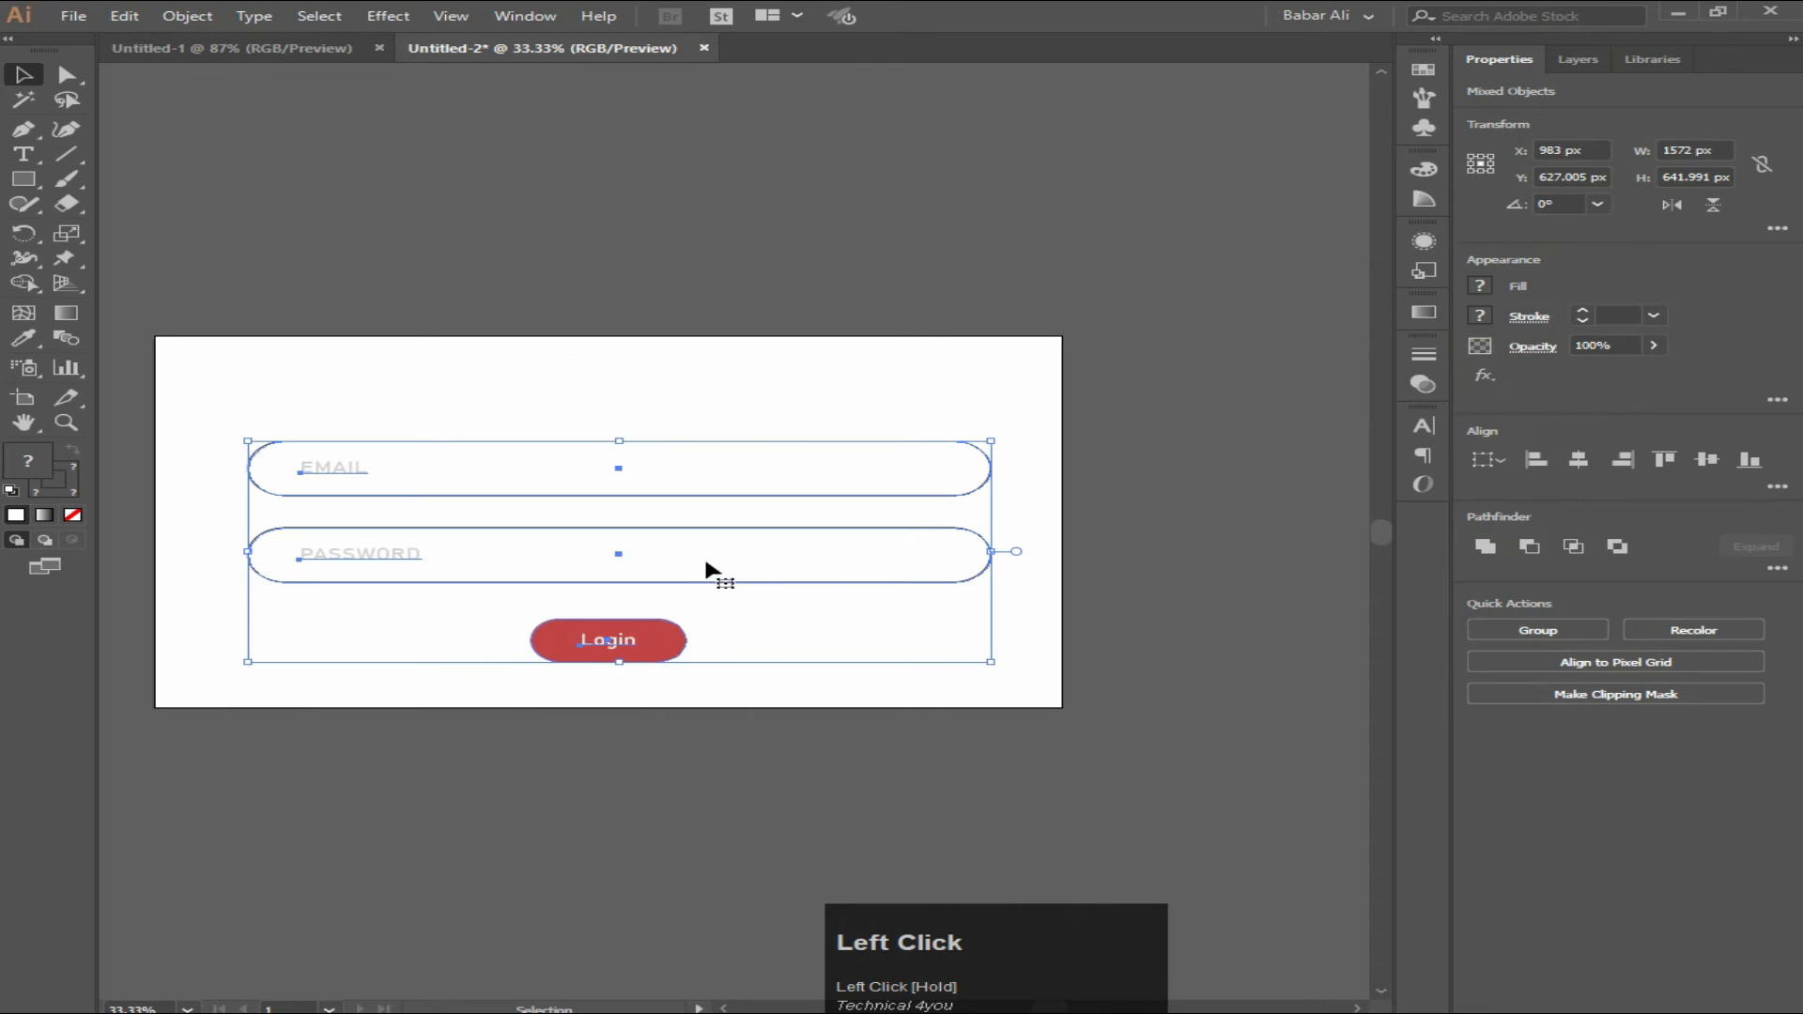
drag(706, 569, 706, 584)
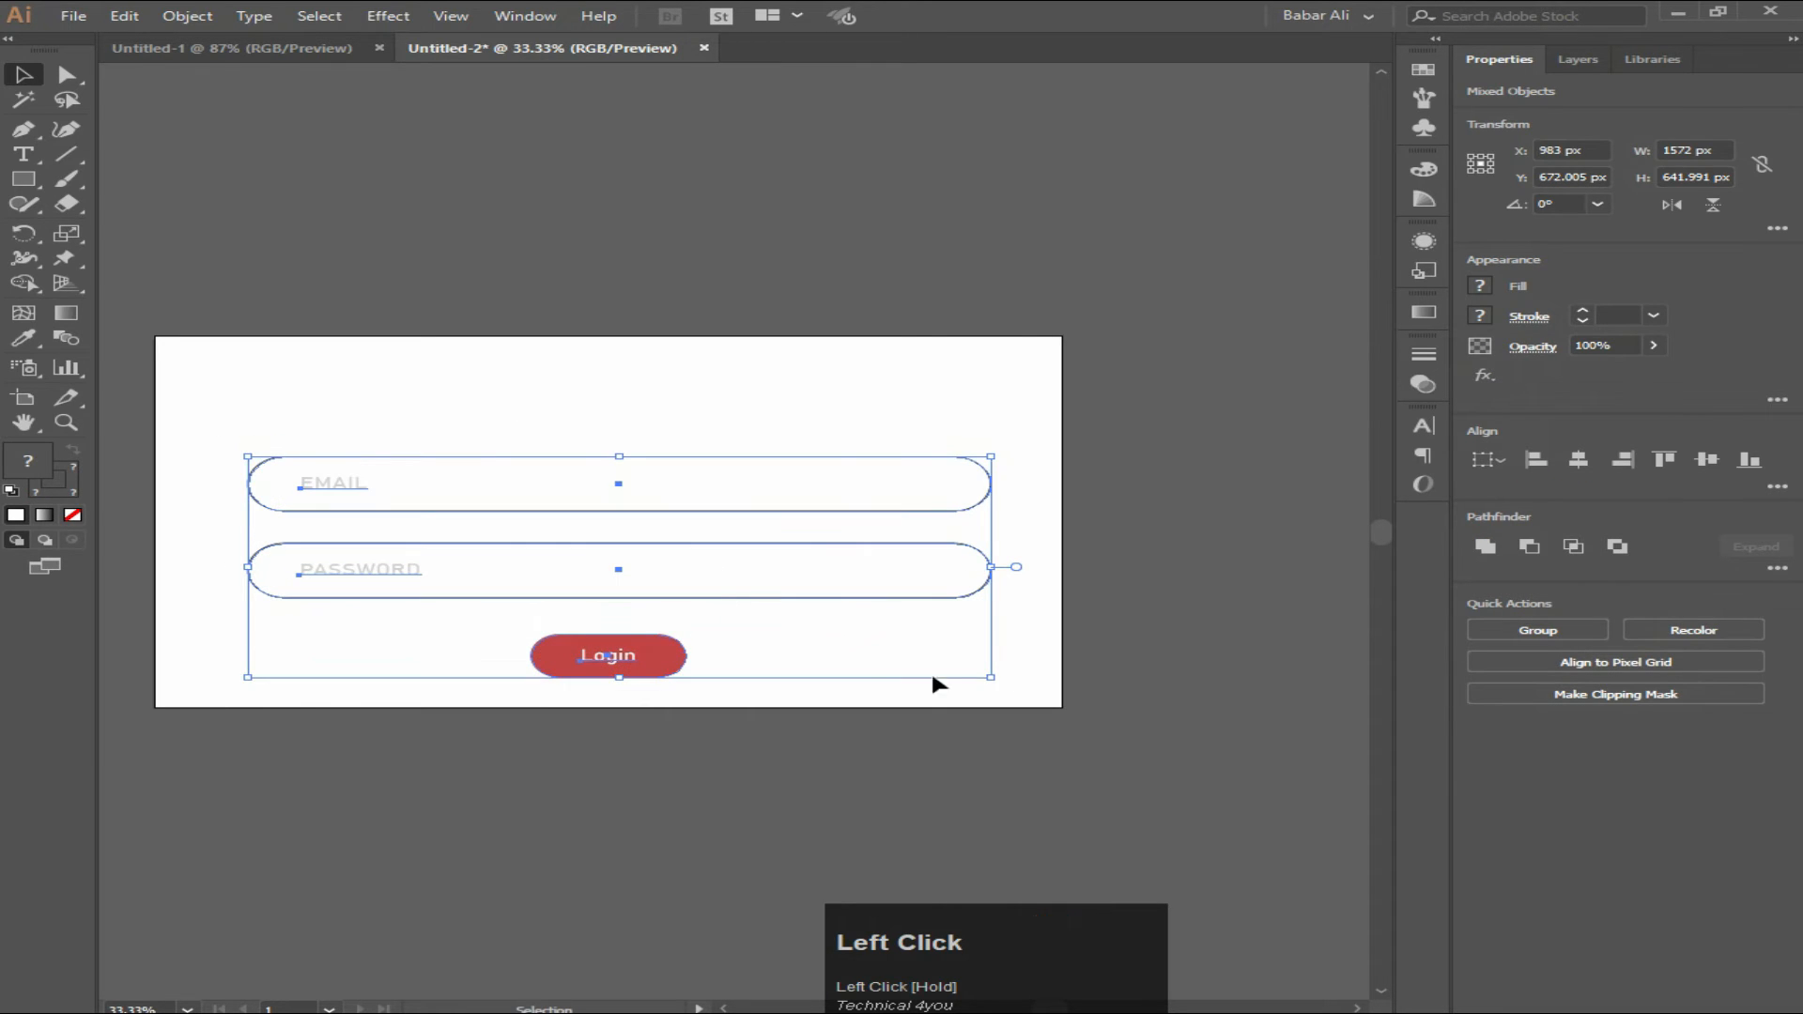
click(1075, 615)
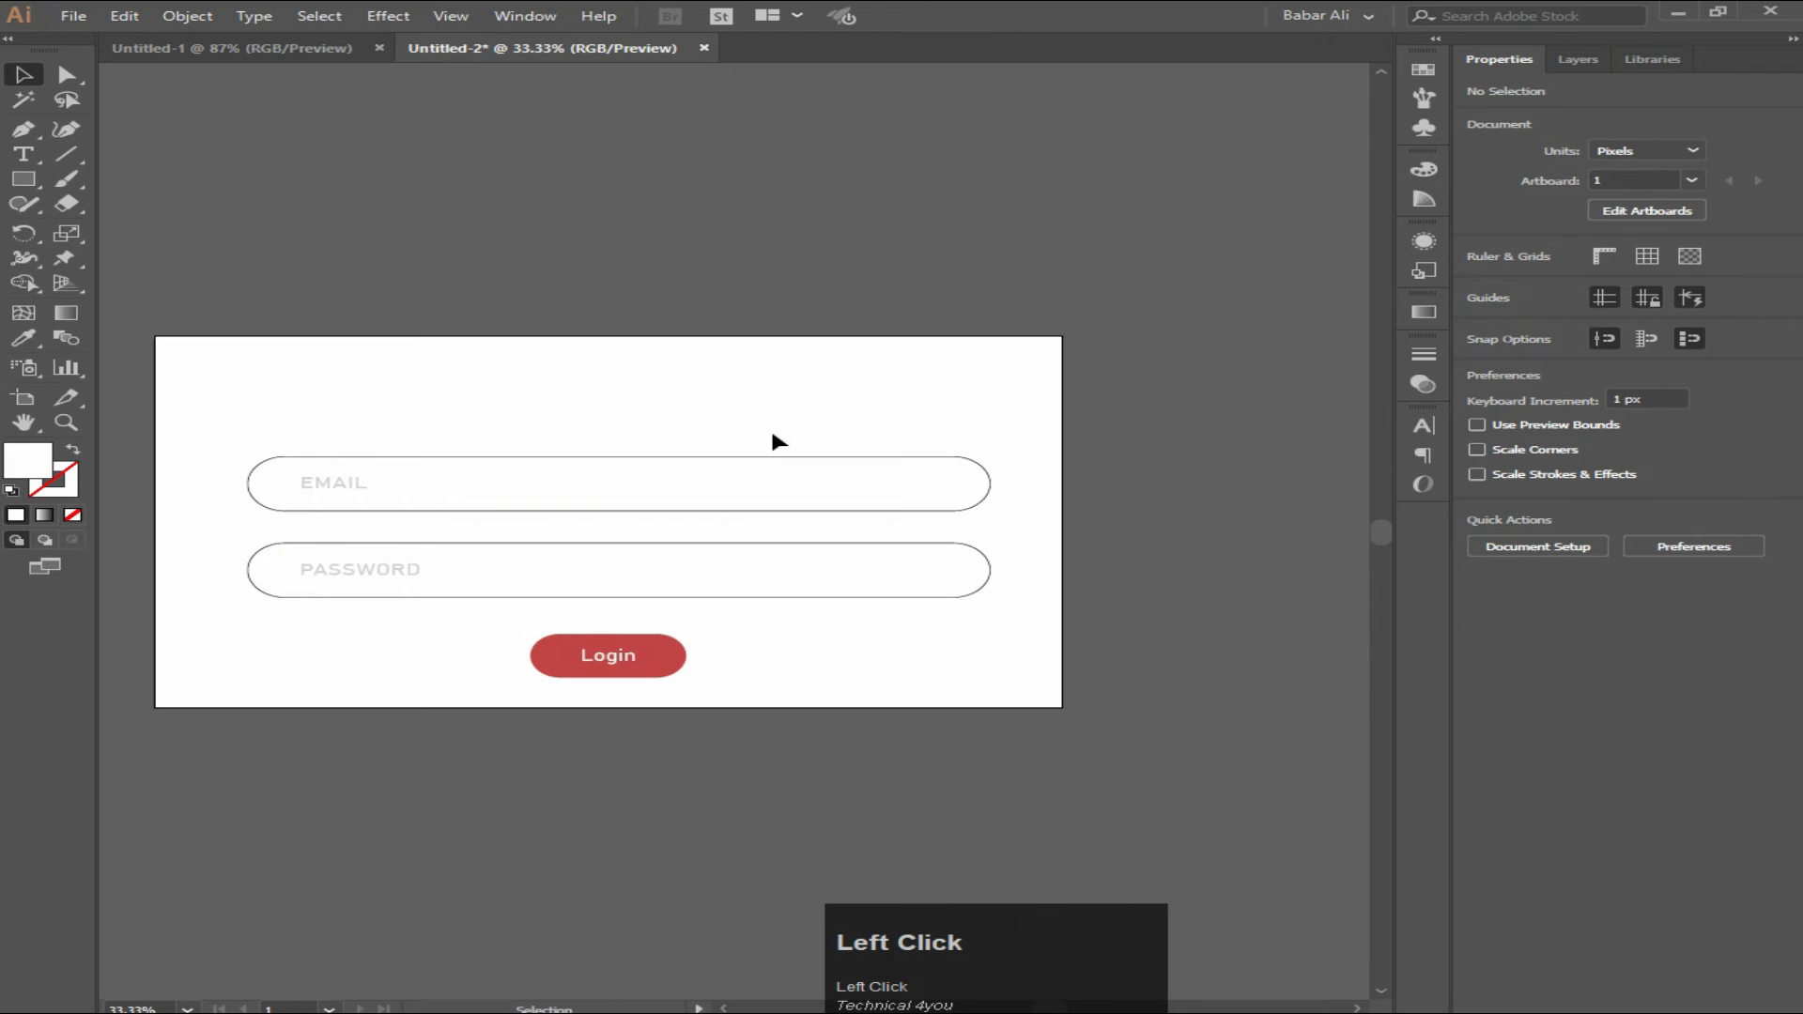
Add the text "Creat Acount" on the artboard just below the PASSWORD field
click(25, 158)
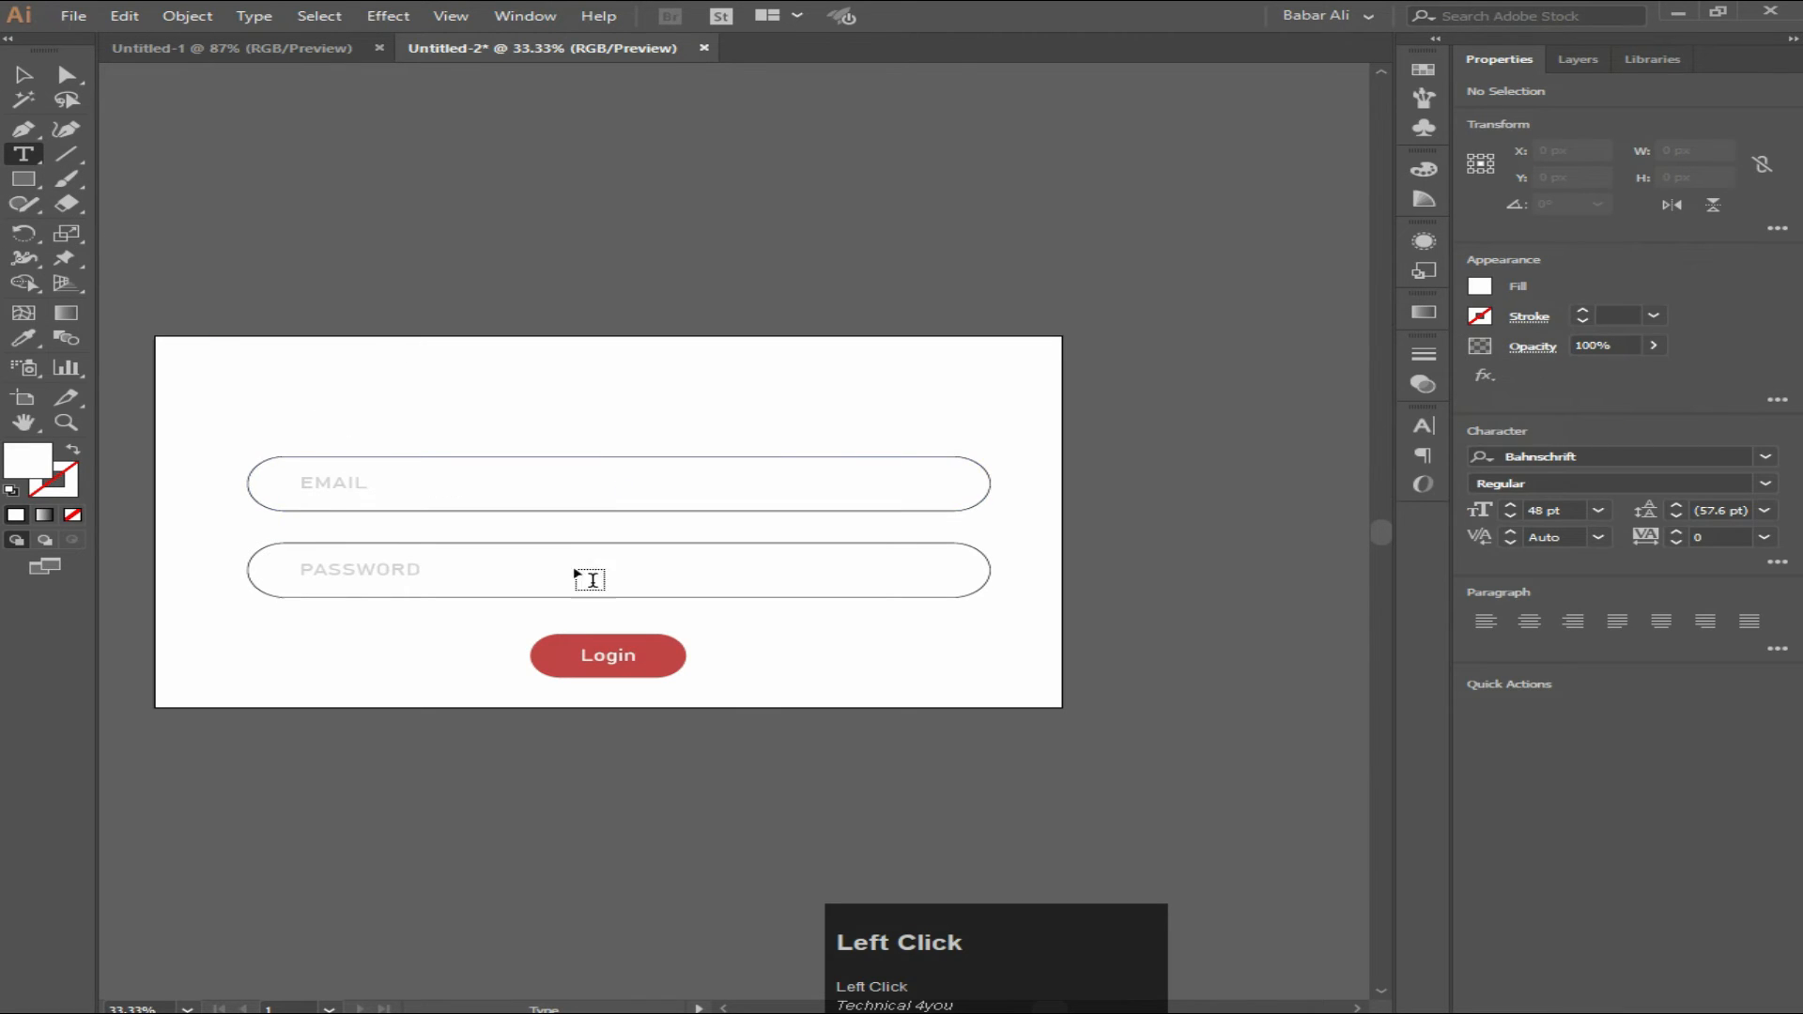
click(350, 633)
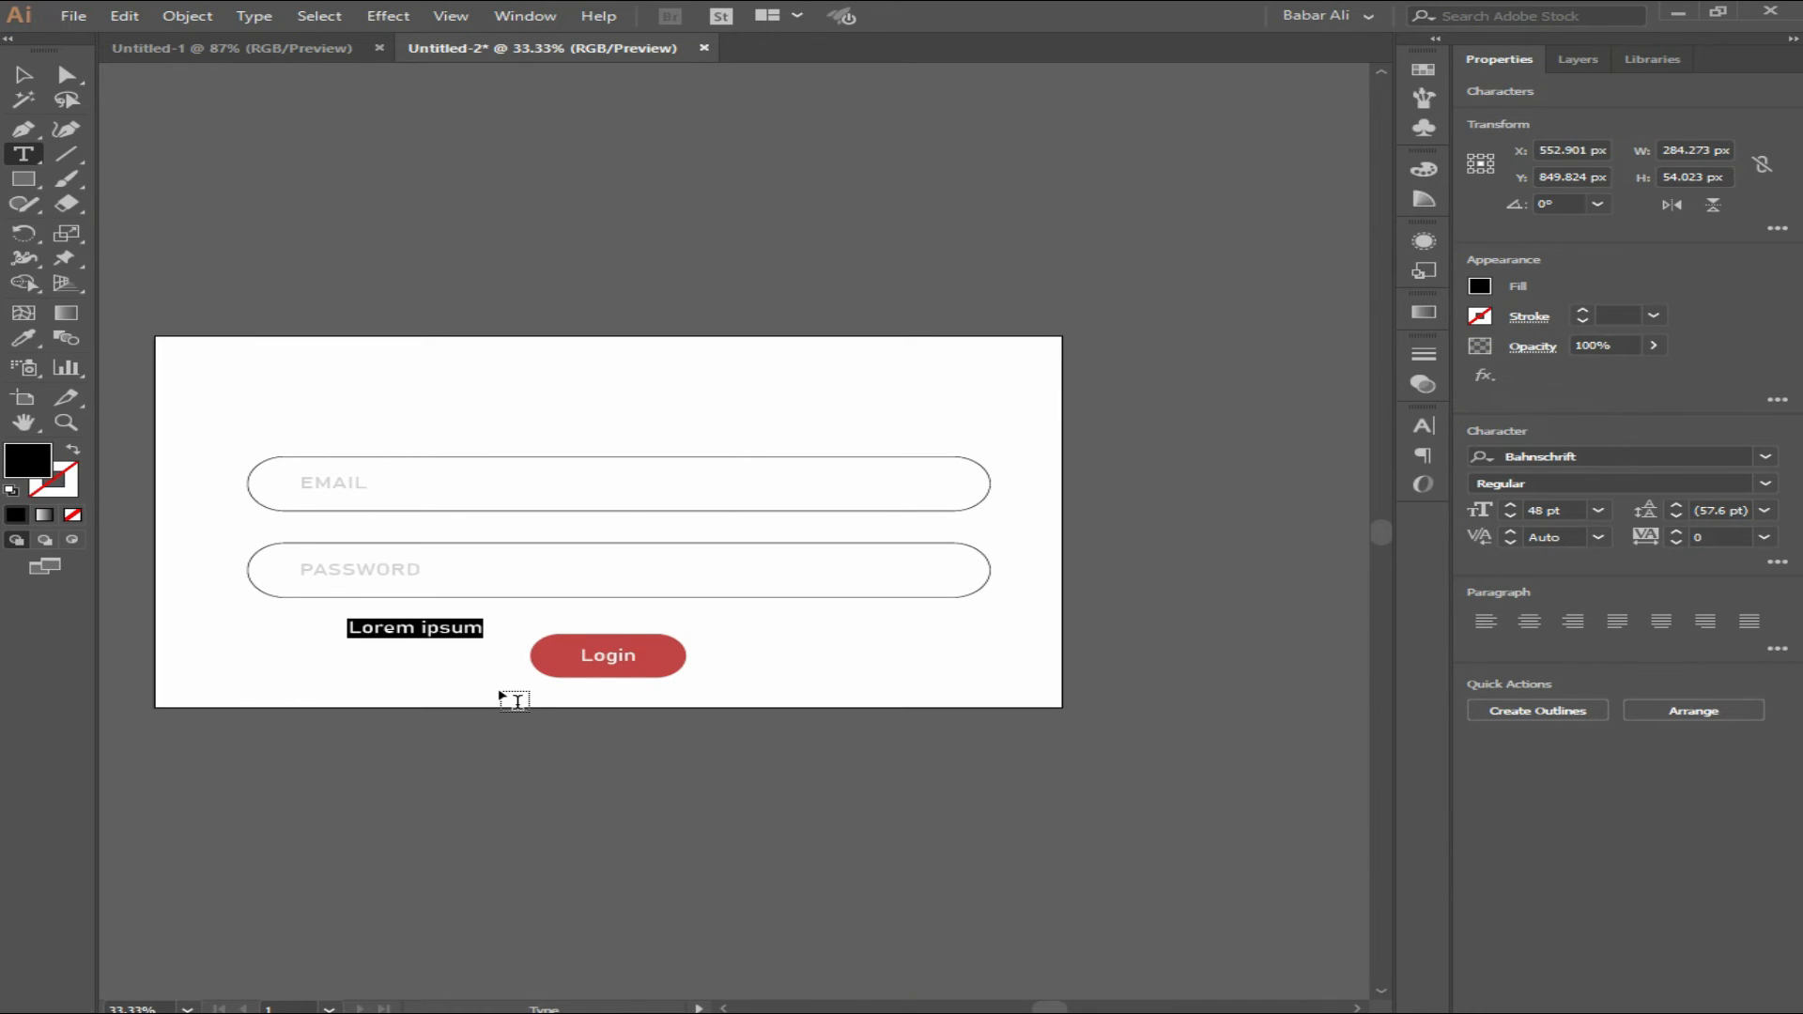
text(c)
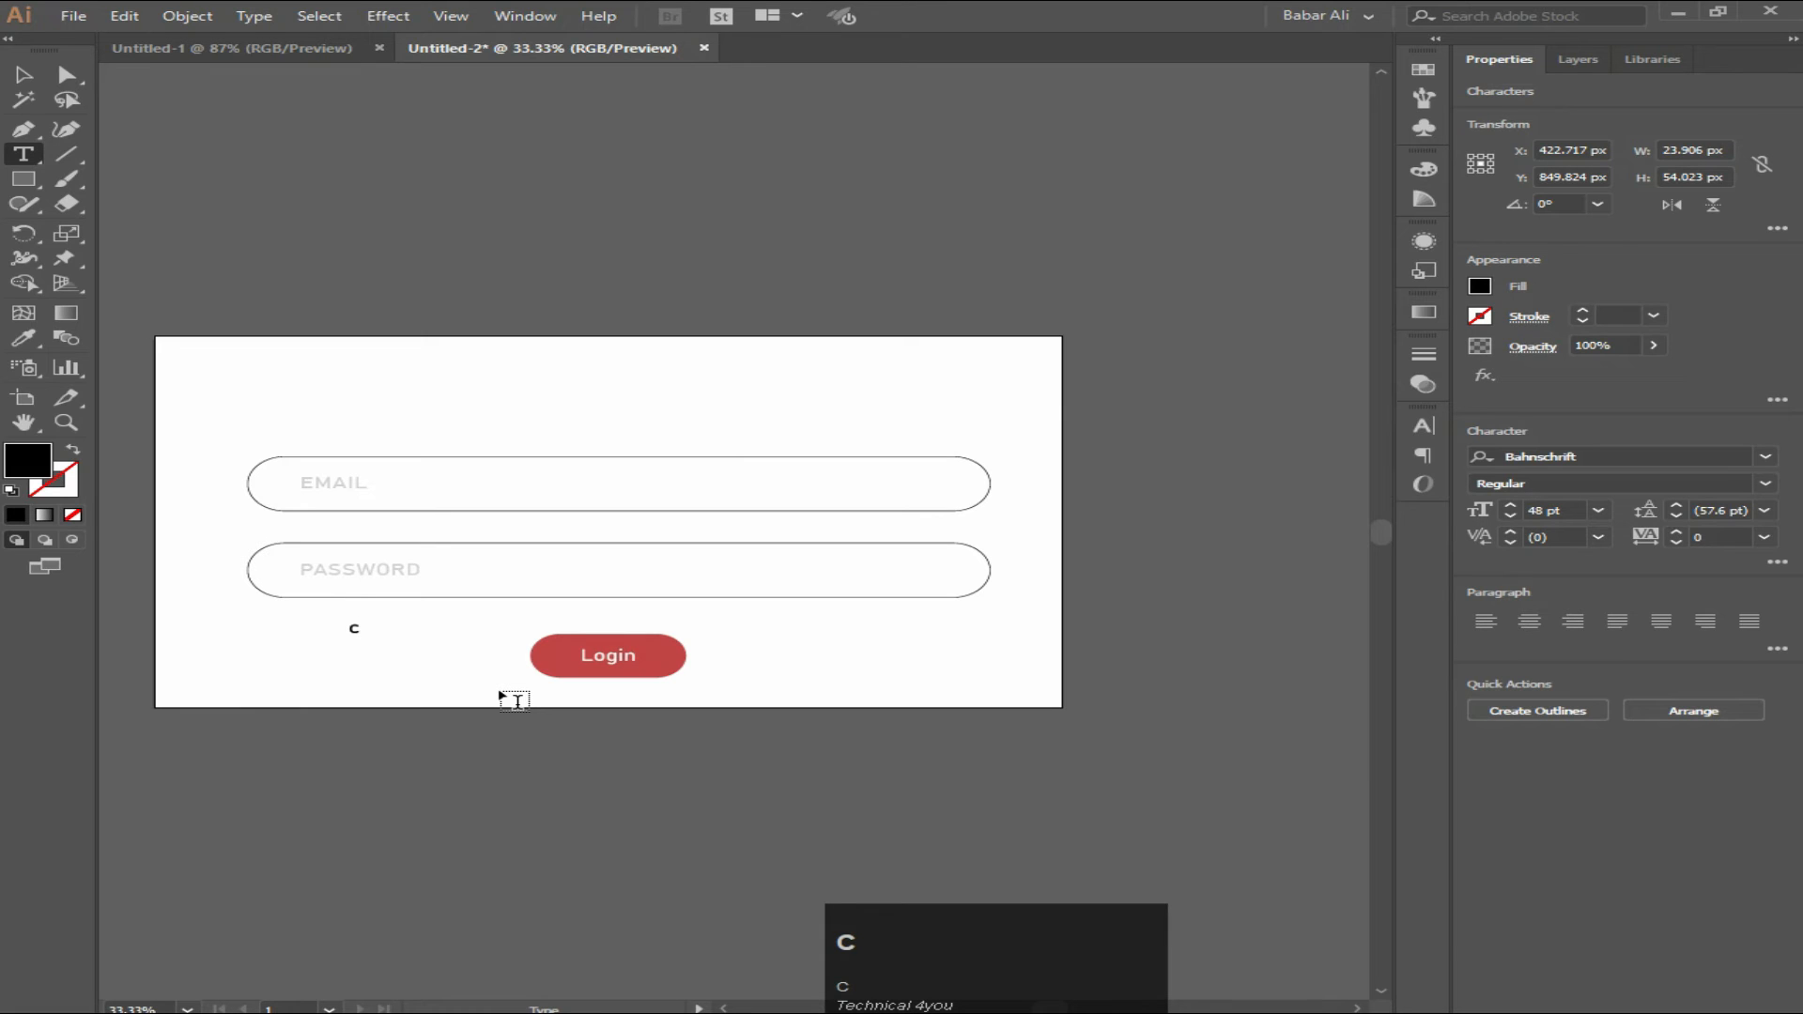
key(BackSpace)
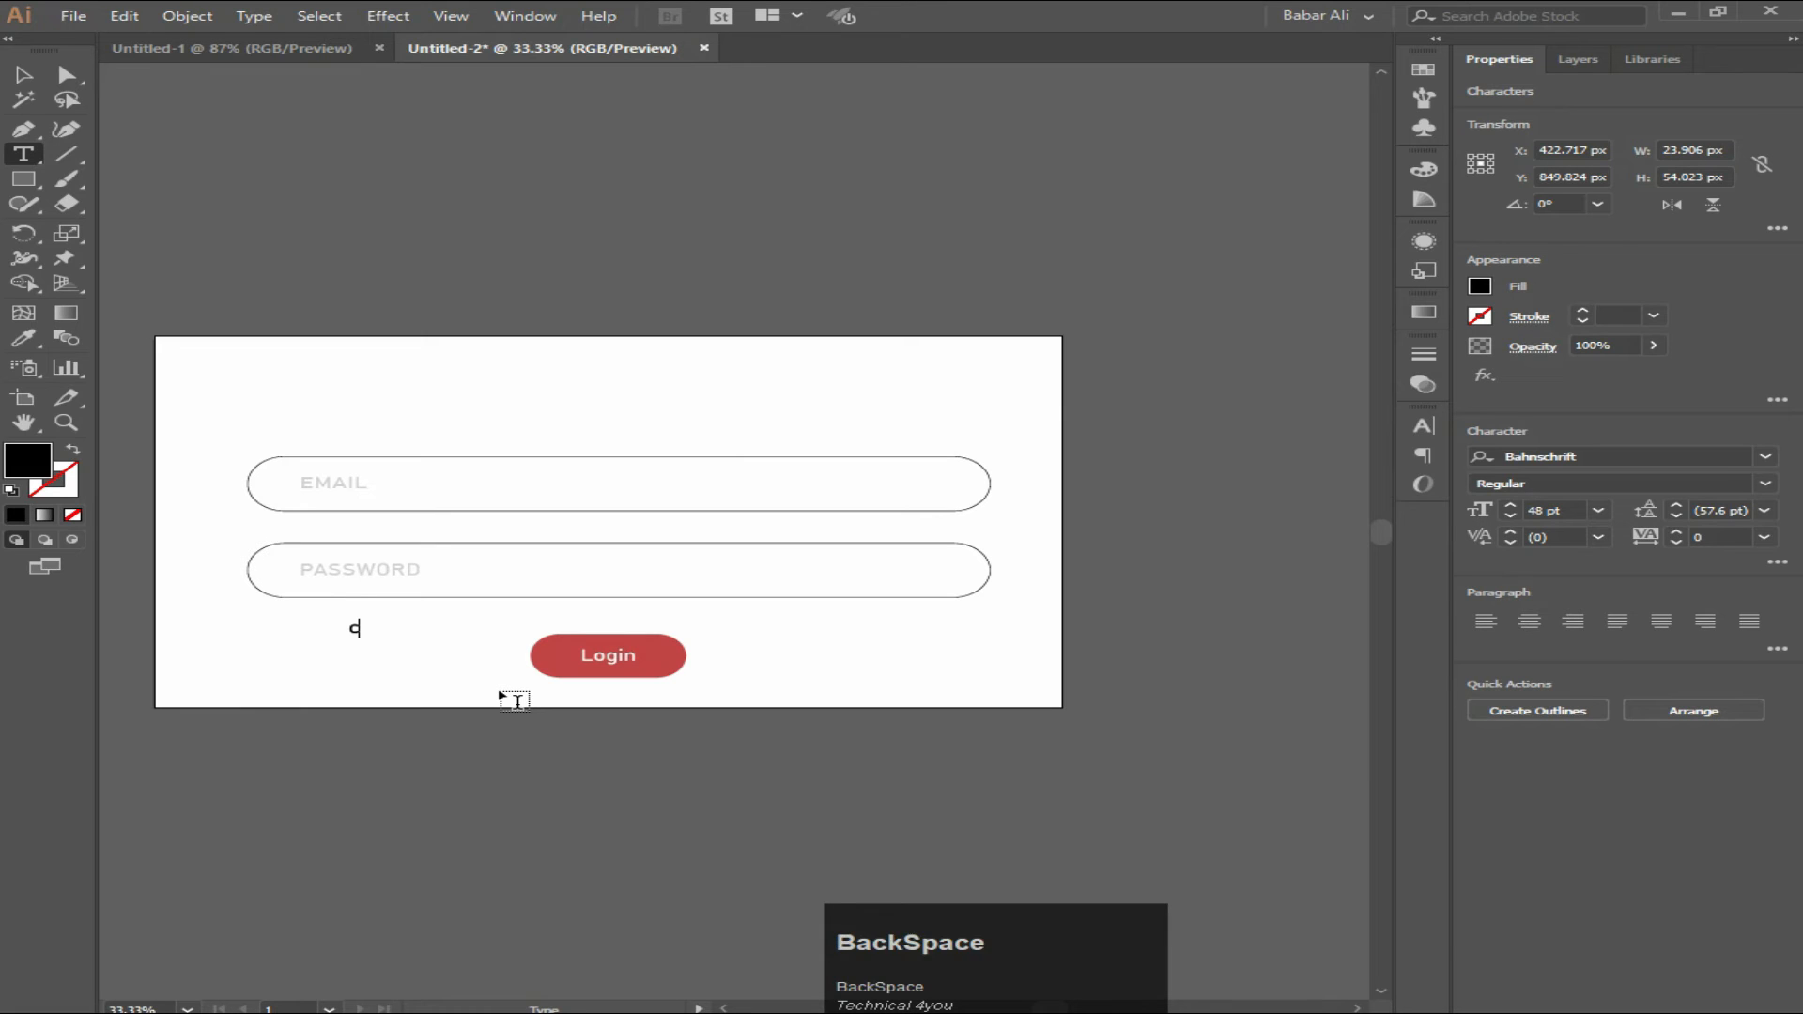
key(Caps_Lock)
text(C)
key(Caps_Lock)
text(rea)
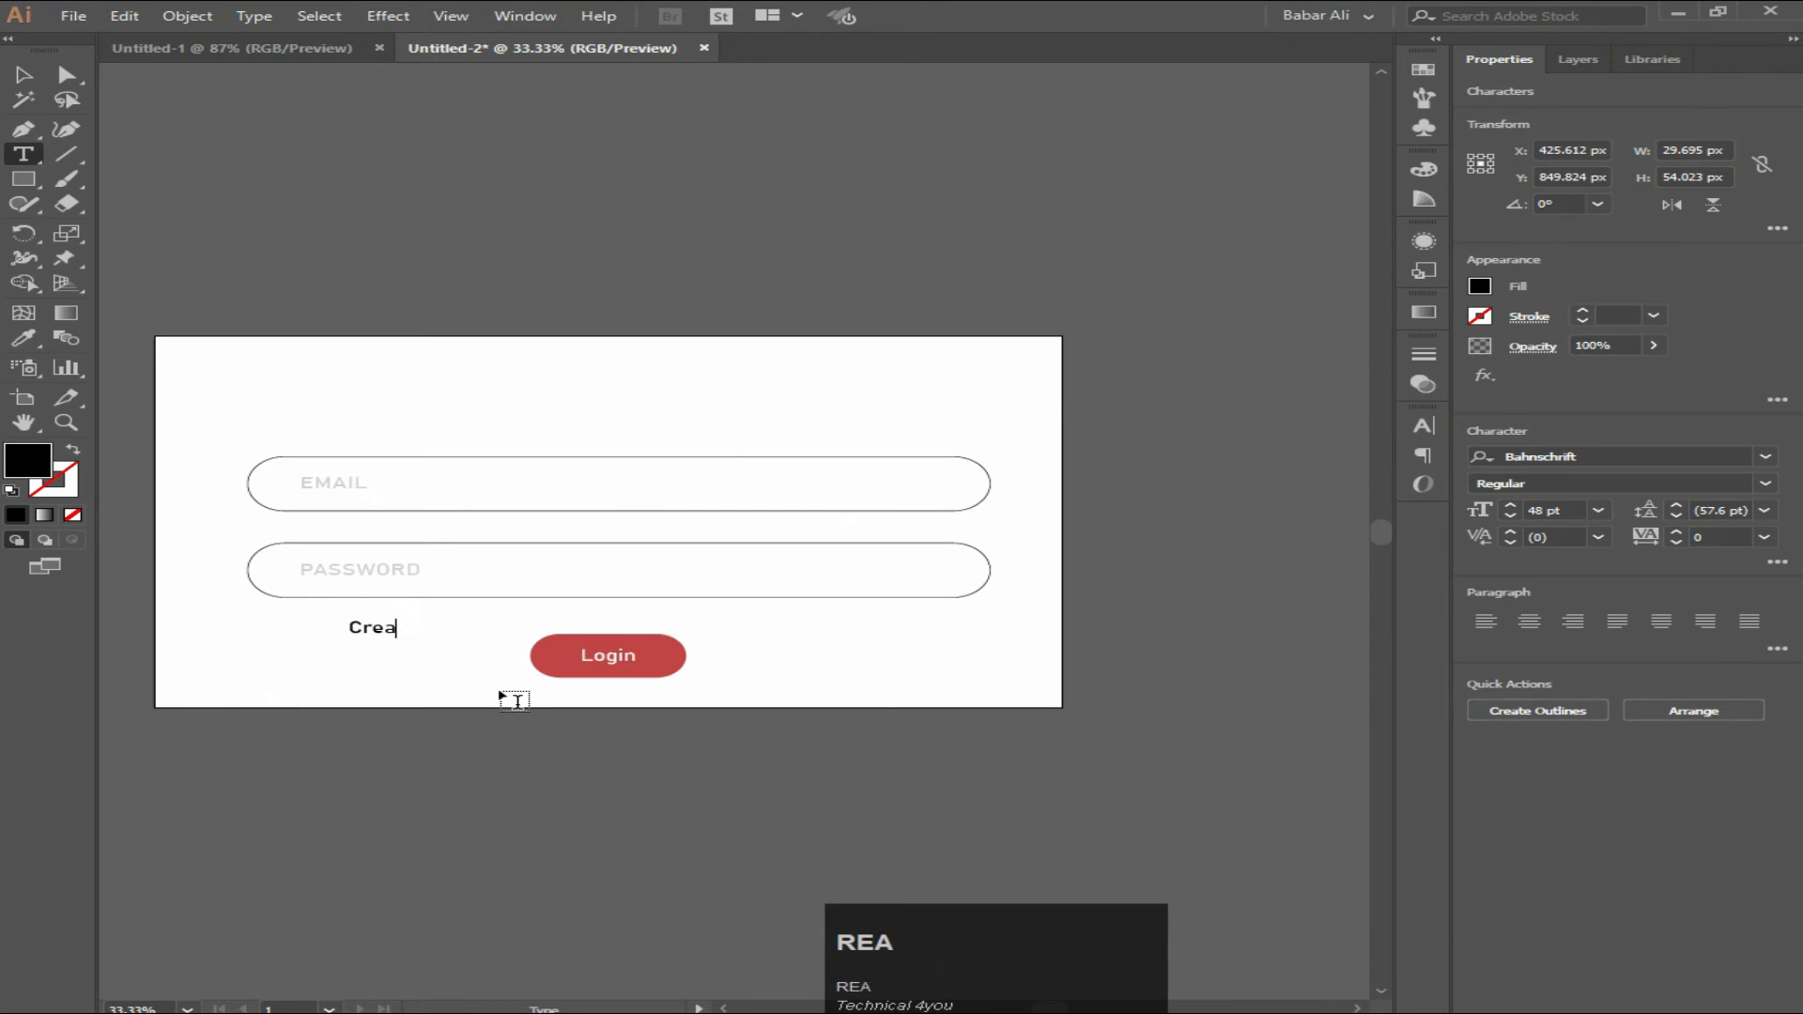
text(t)
key(Caps_Lock)
text(A)
key(Caps_Lock)
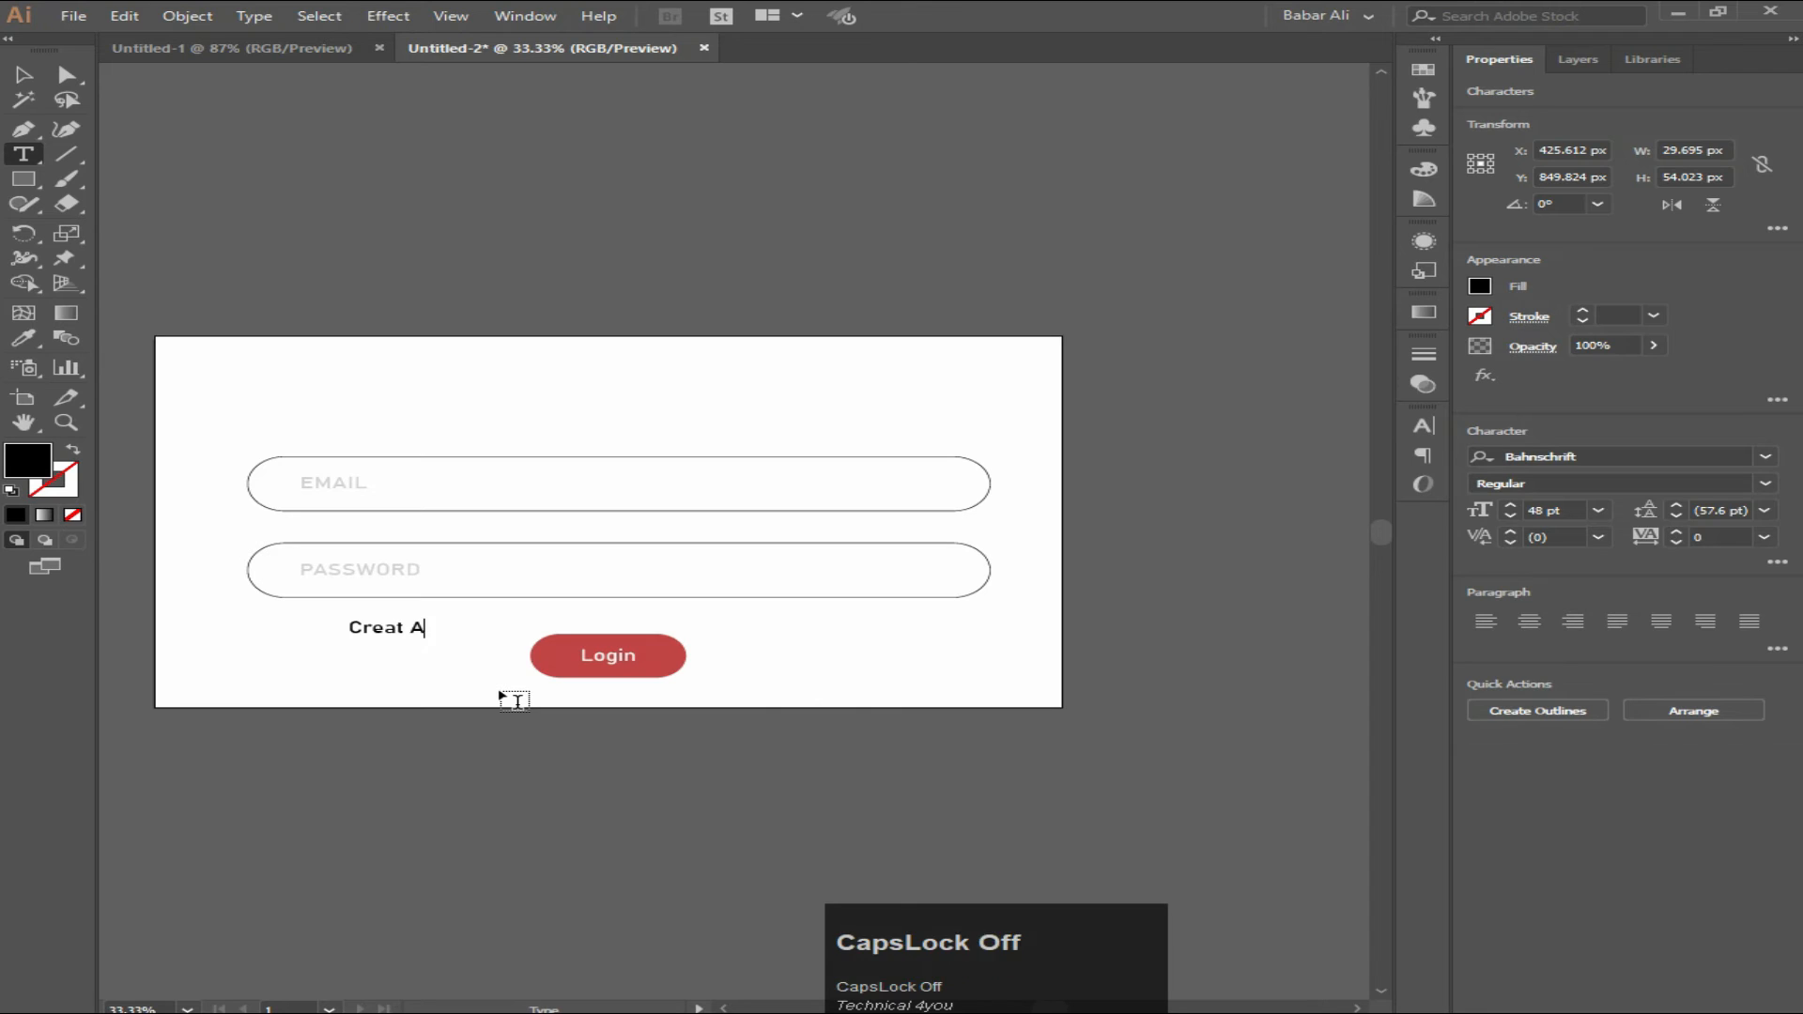
text(count)
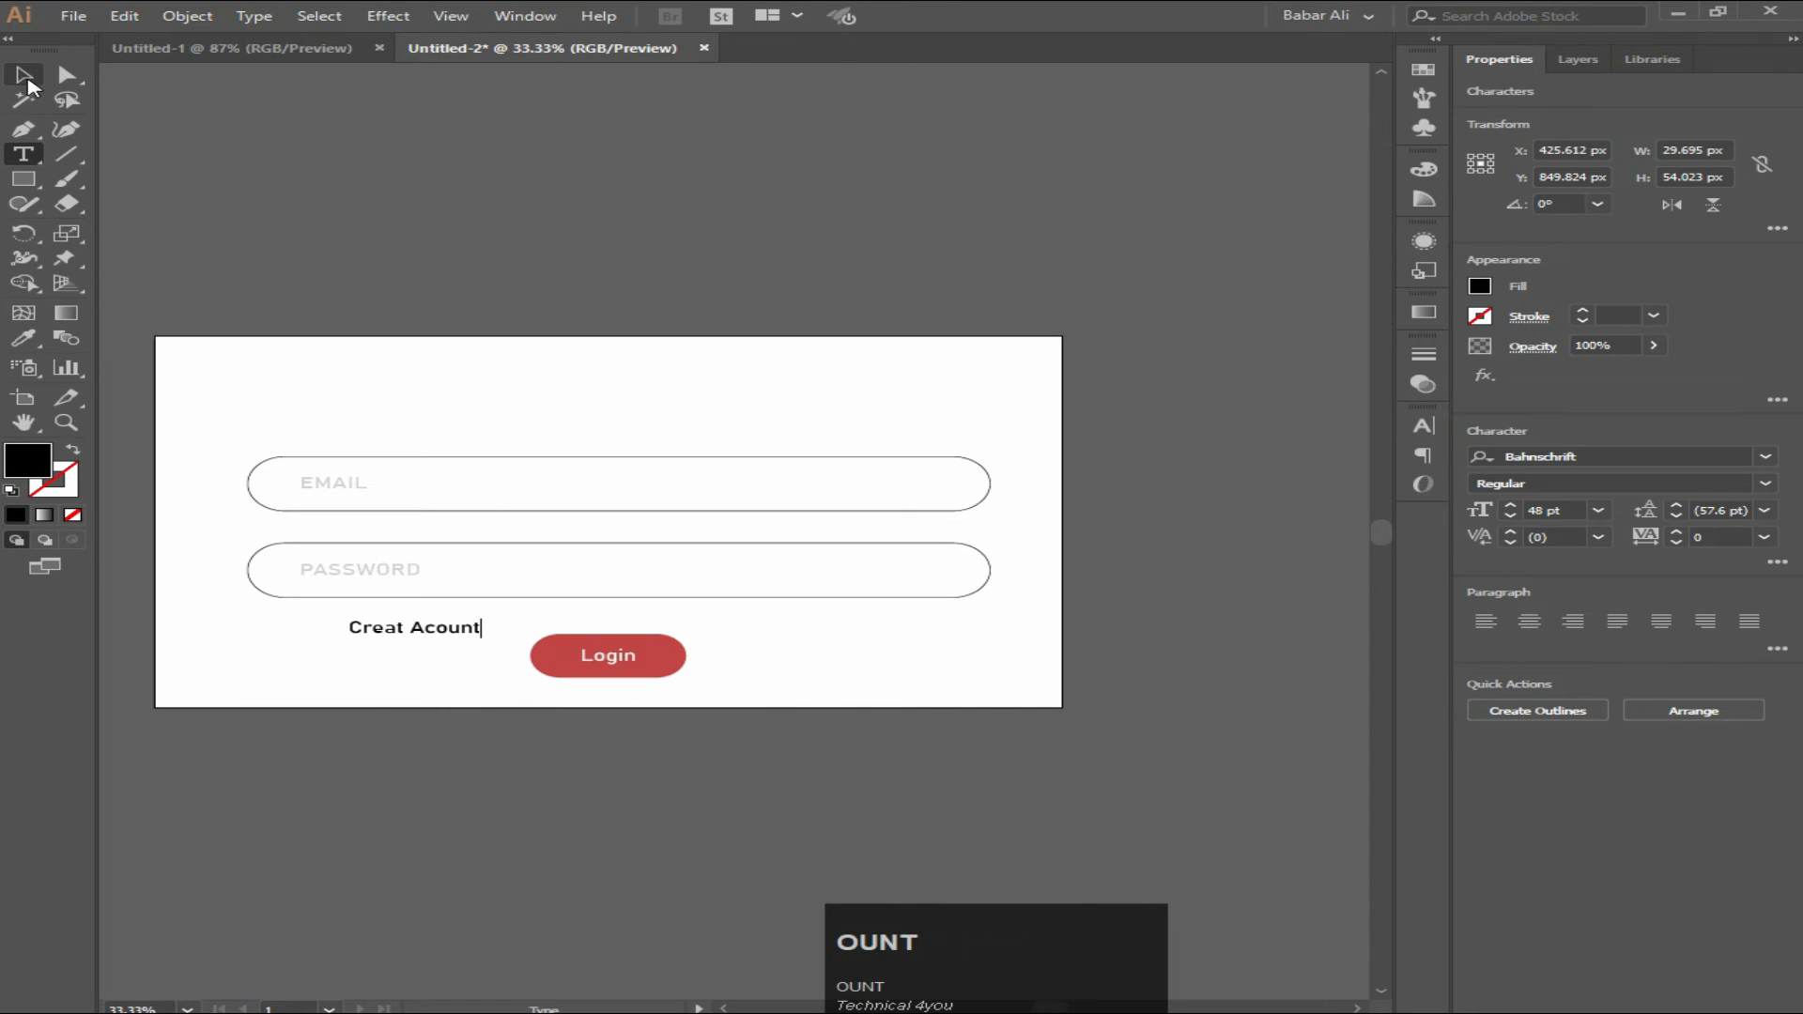
Place the Creat Acount text beneath the Login button and scale it down to about 38.78 pt
click(25, 77)
drag(473, 629, 642, 696)
scroll(648, 728, up, 2)
drag(691, 610, 672, 619)
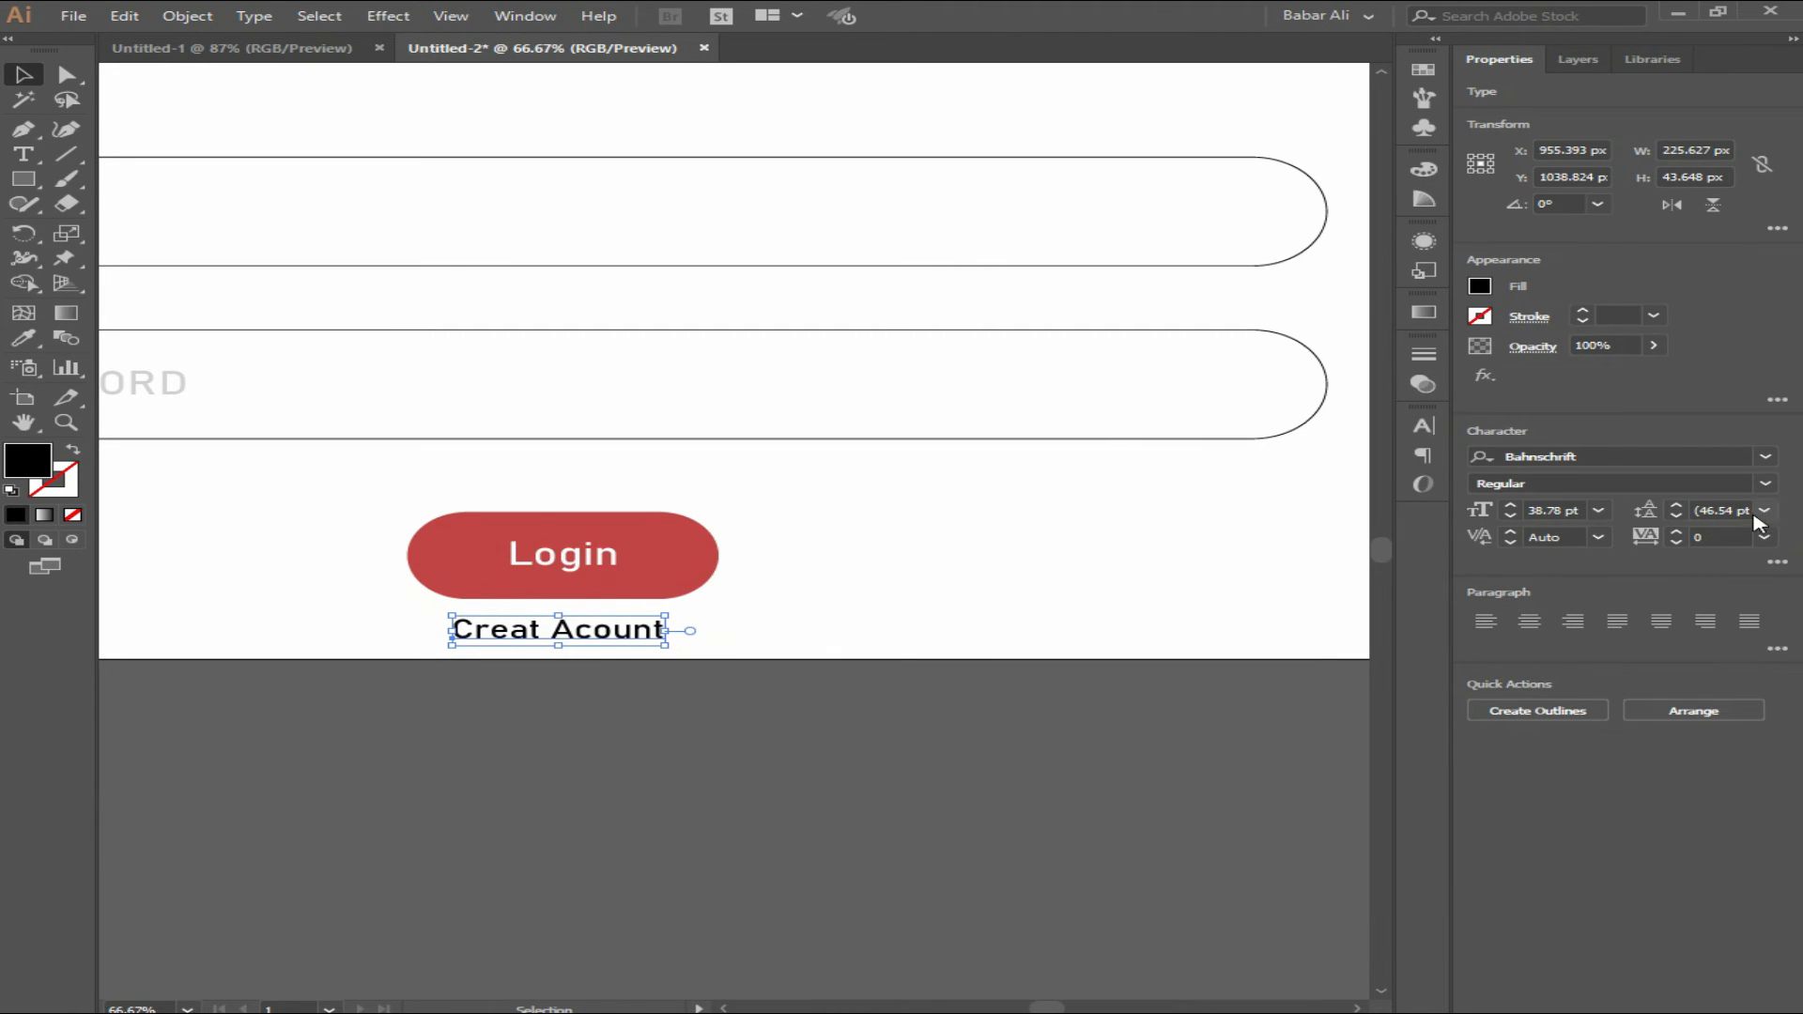
Set the Creat Acount text's font style to Light
click(1769, 484)
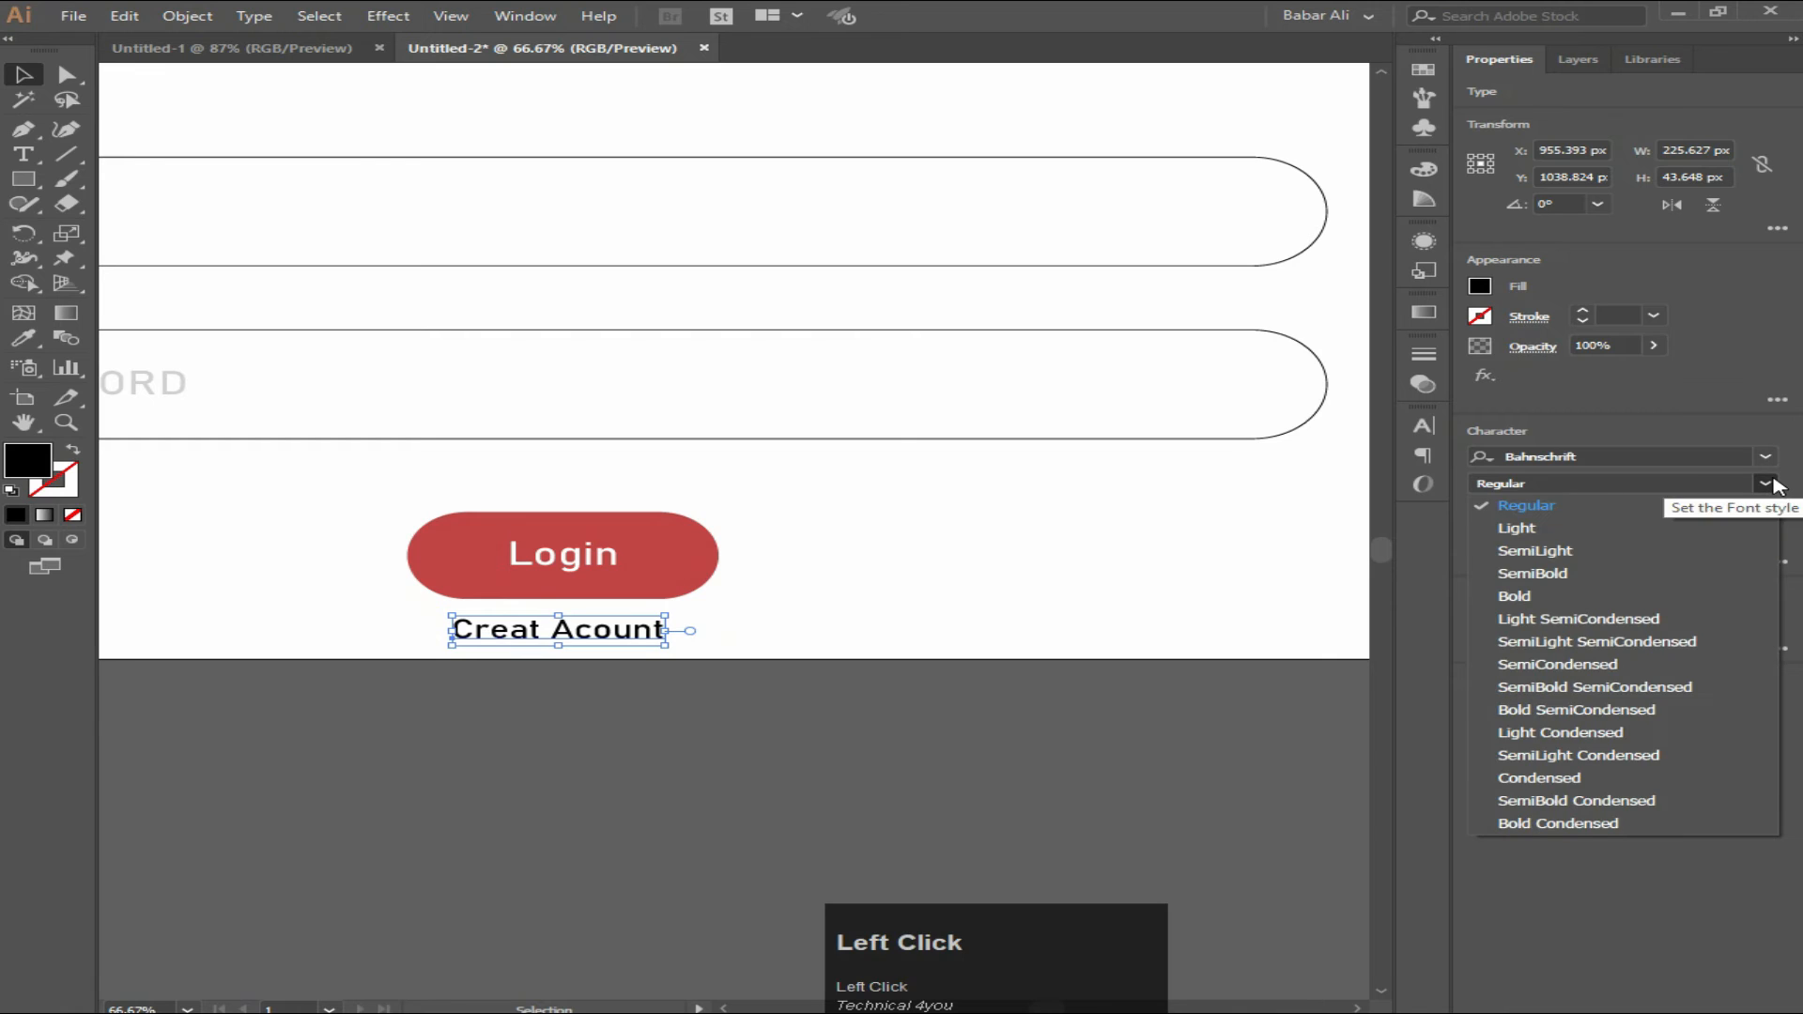
click(1514, 556)
triple_click(622, 633)
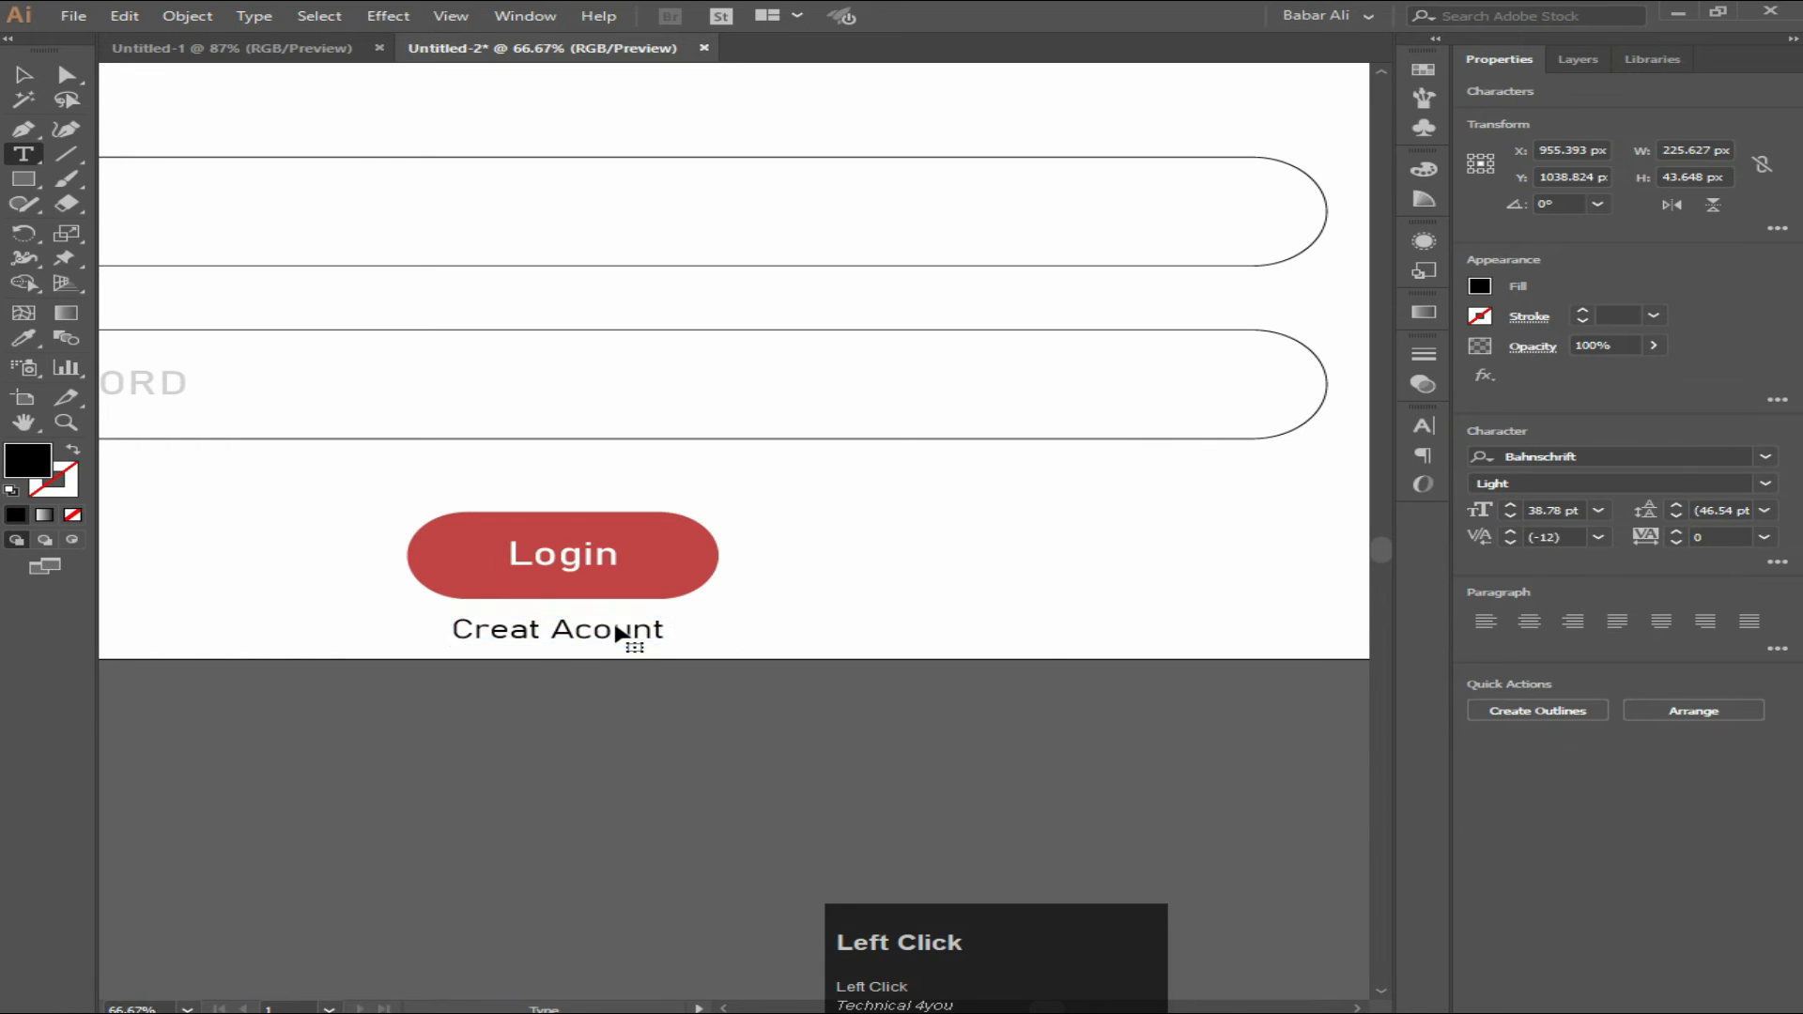
click(1768, 488)
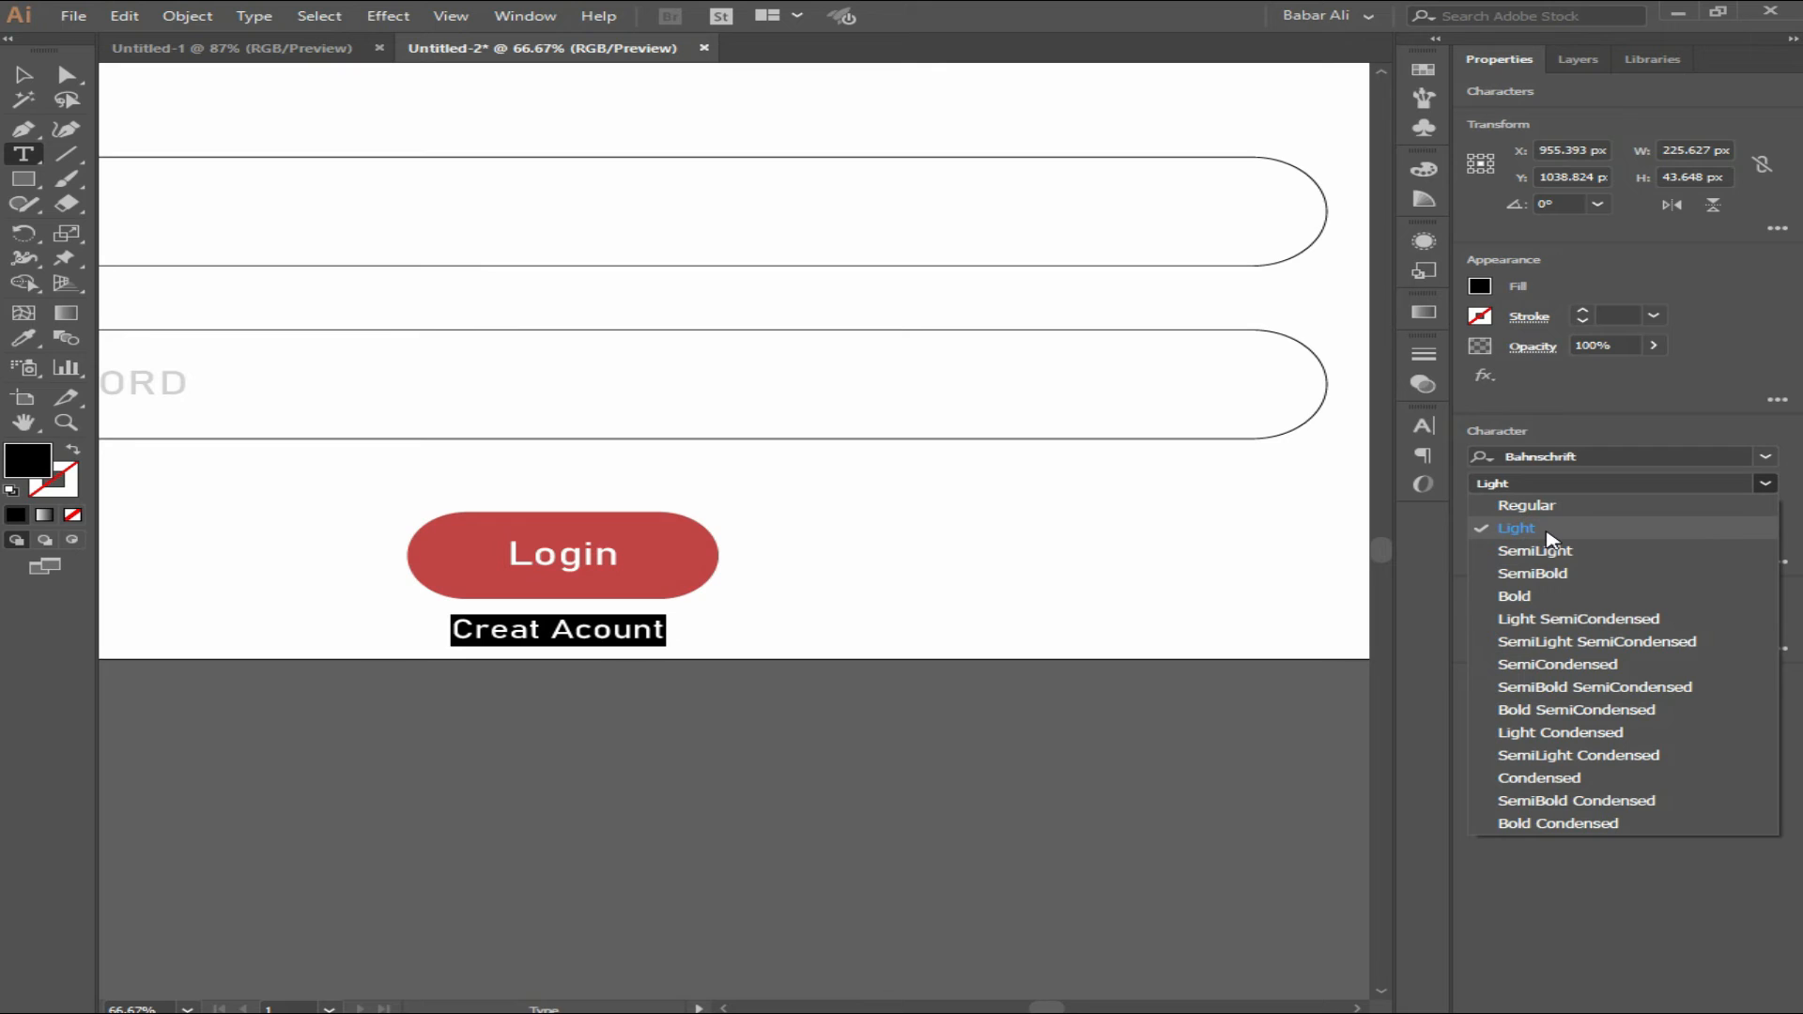
Change the Creat Acount text's font to Myriad Pro in the Regular style
click(1767, 458)
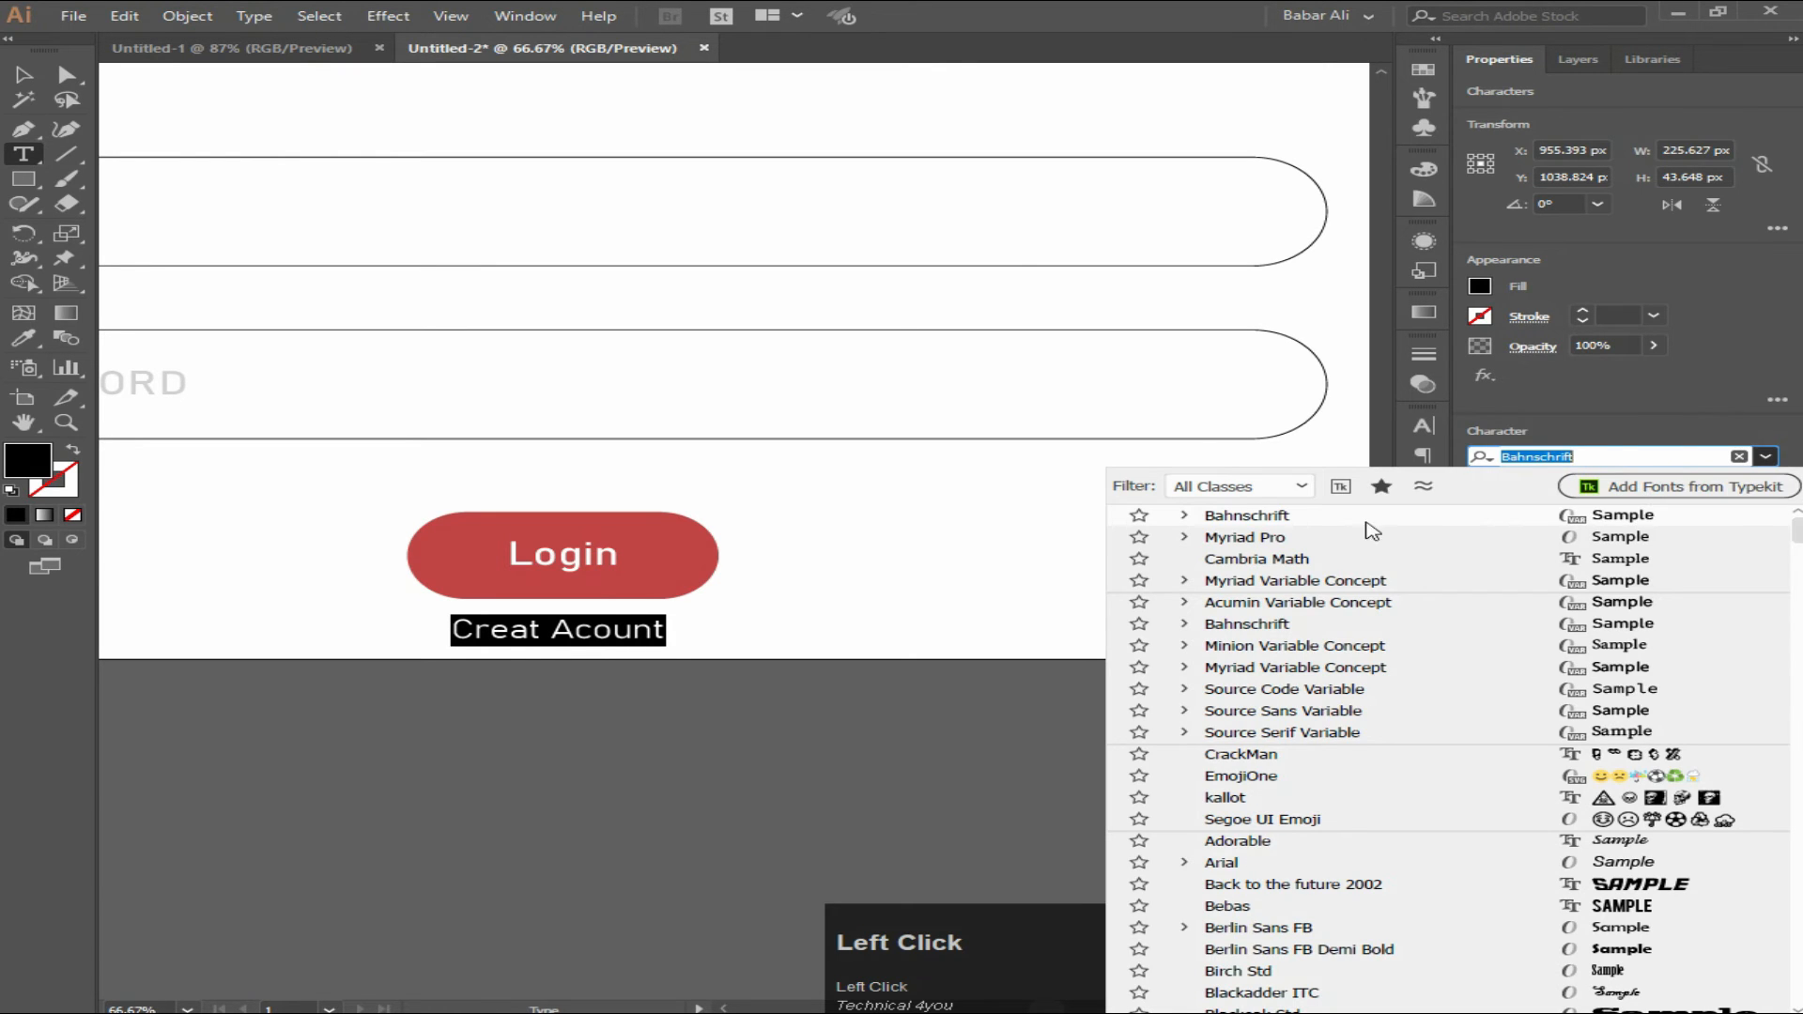
click(1325, 543)
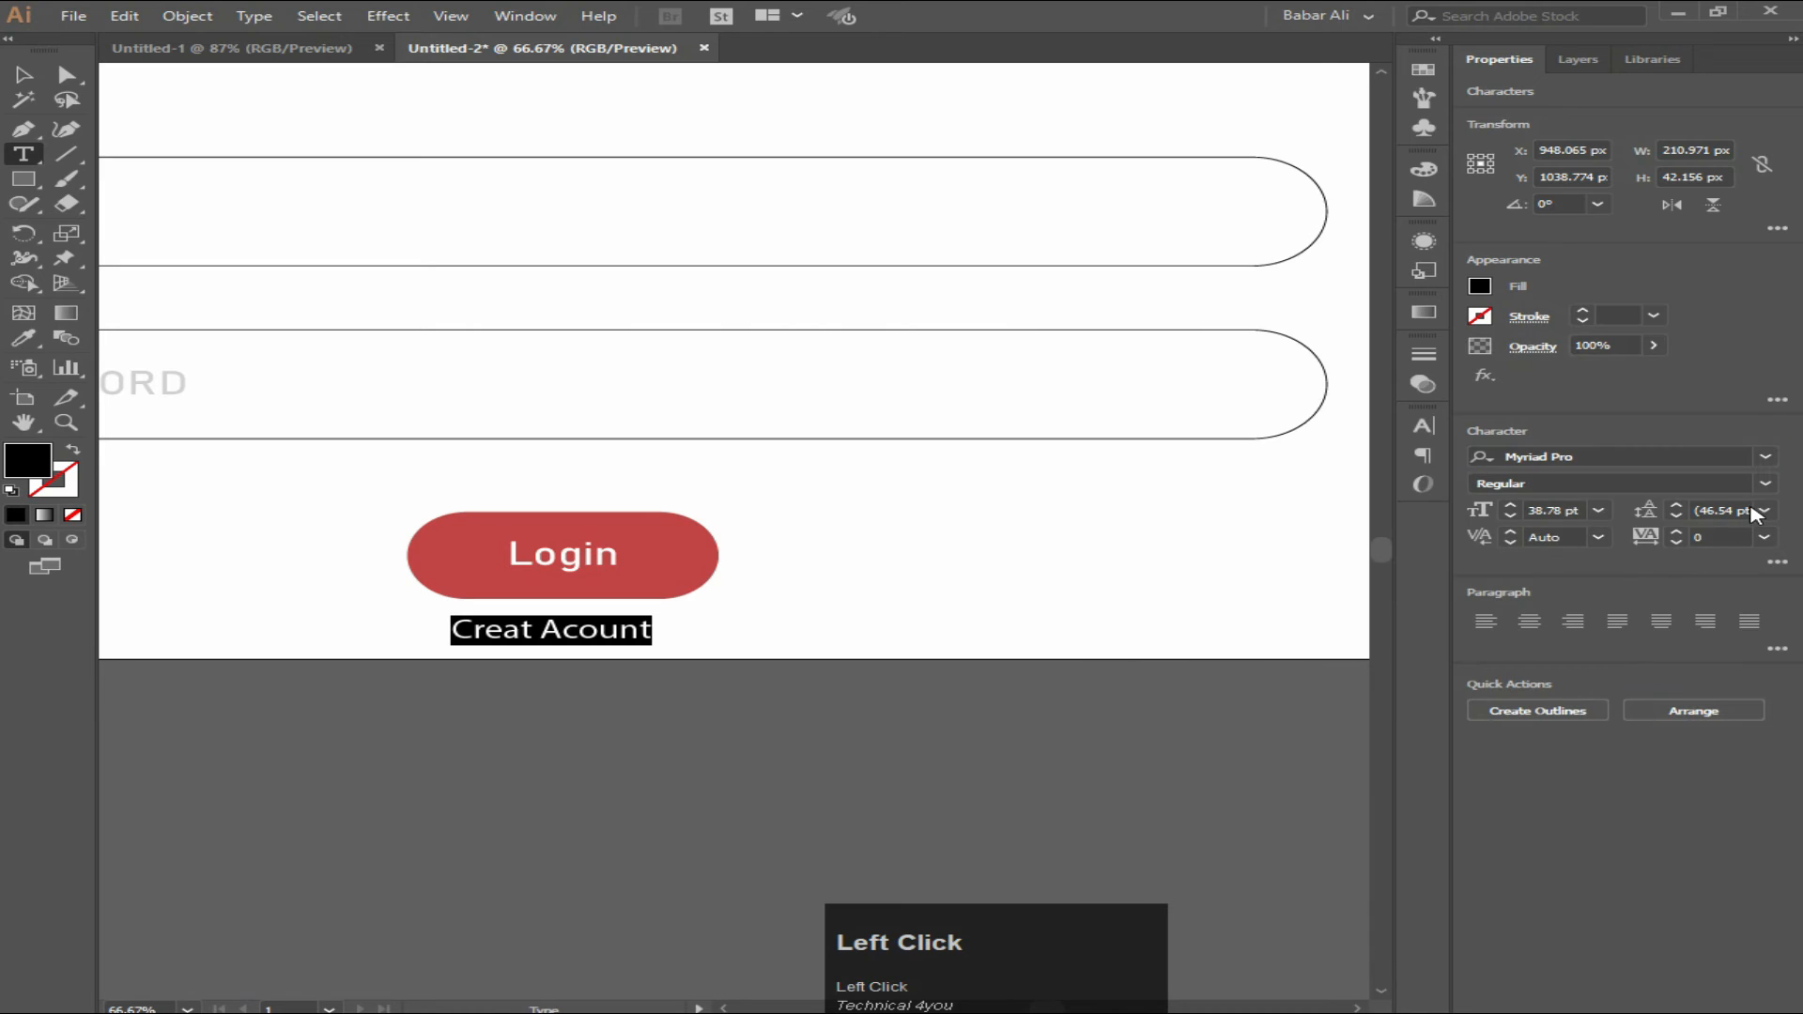
click(1767, 483)
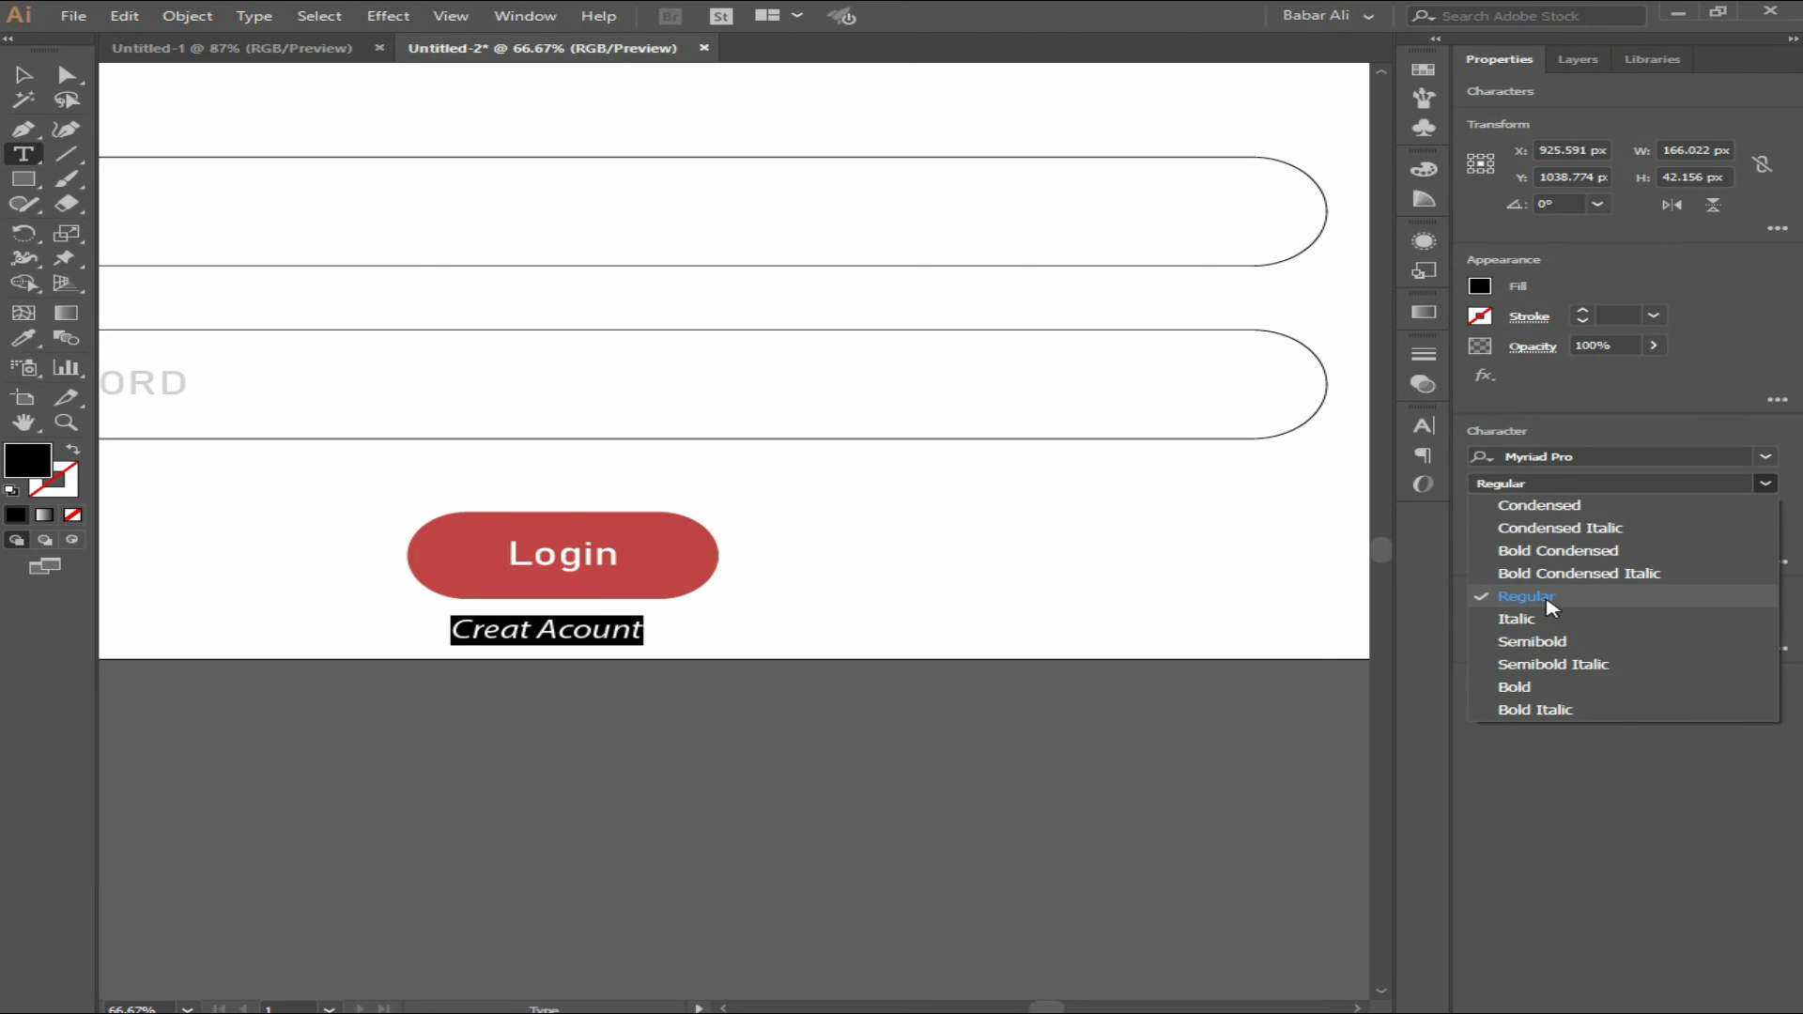
click(1547, 599)
key(Escape)
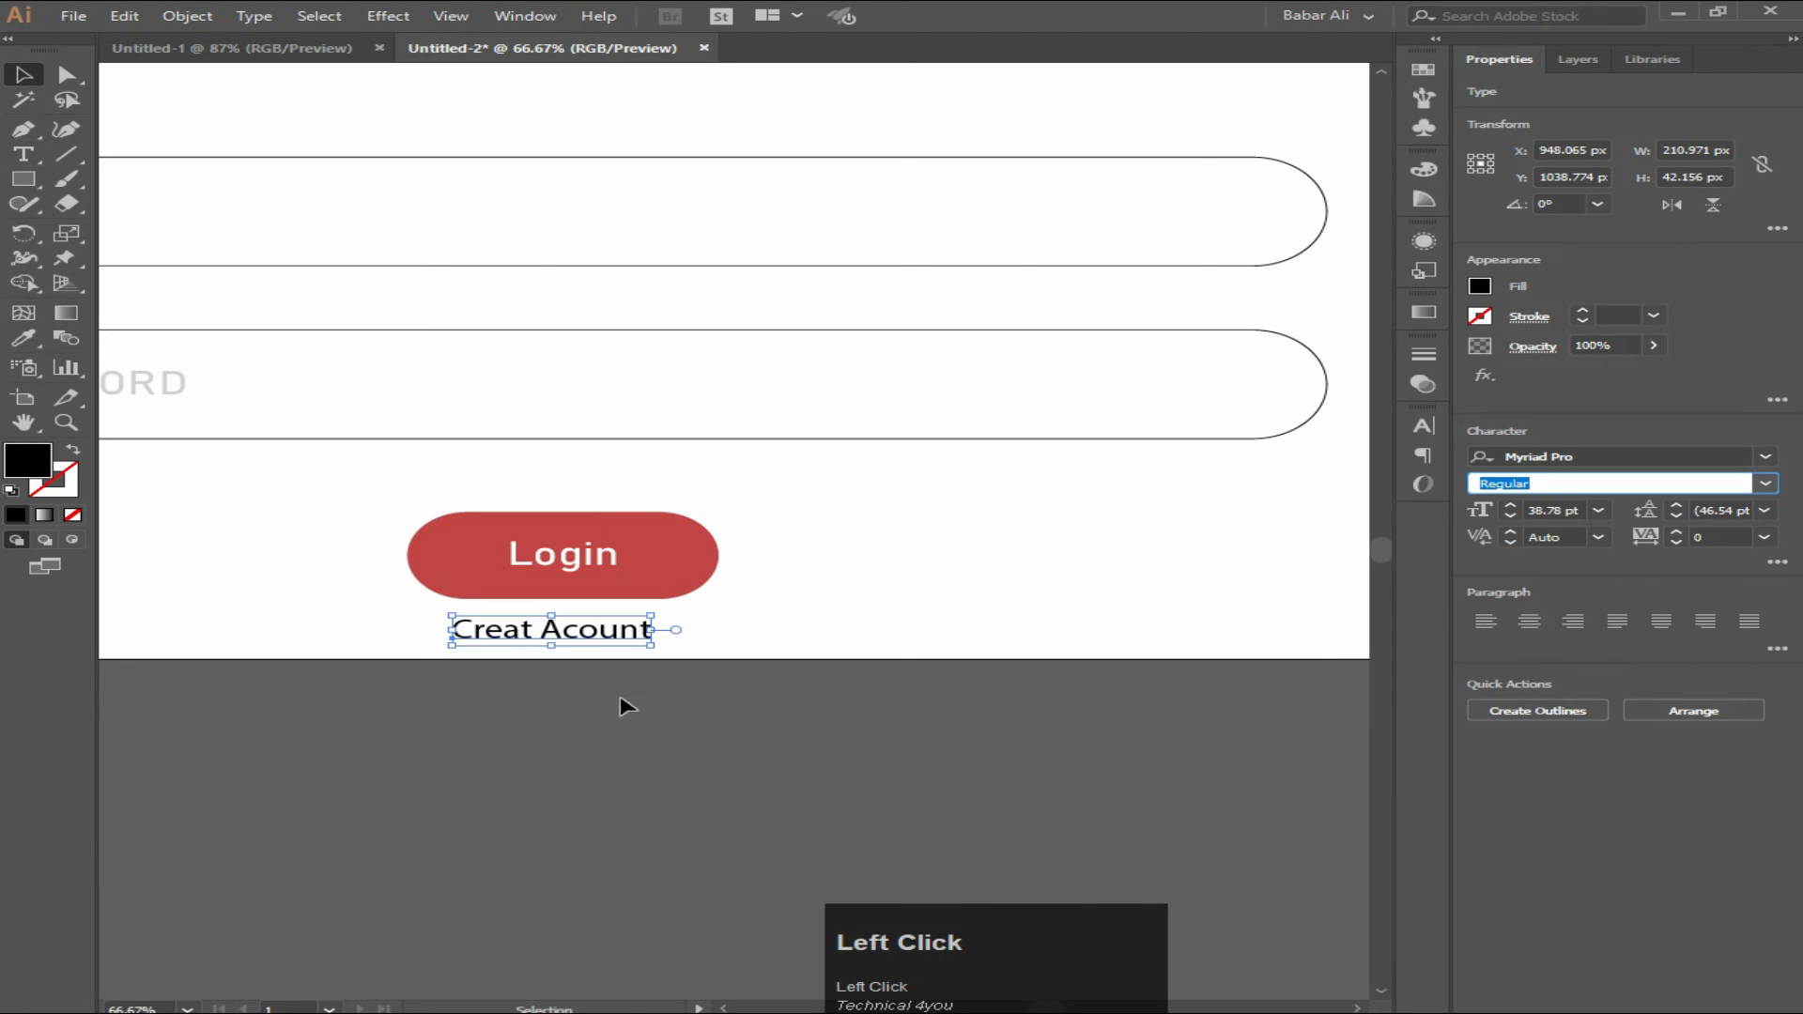
Scale the Creat Acount text down to about 24.24 pt and position it centrally beneath the Login button
drag(647, 618, 580, 637)
click(701, 669)
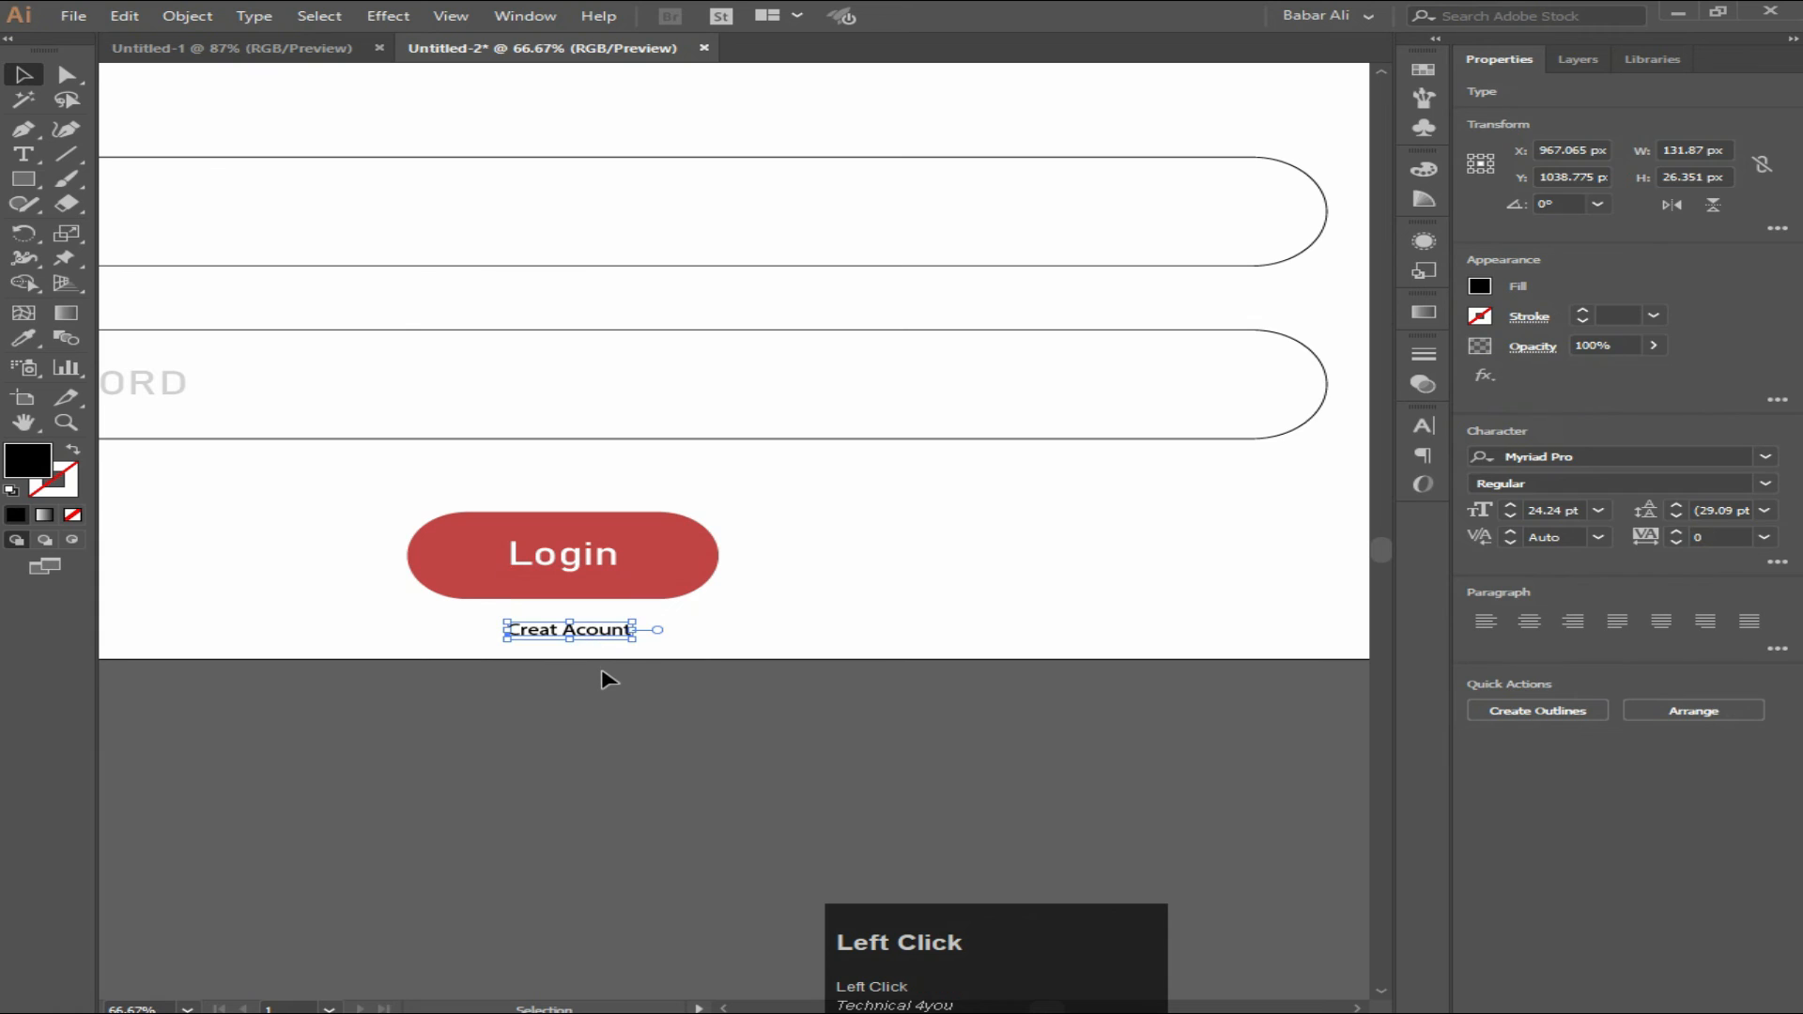
click(606, 678)
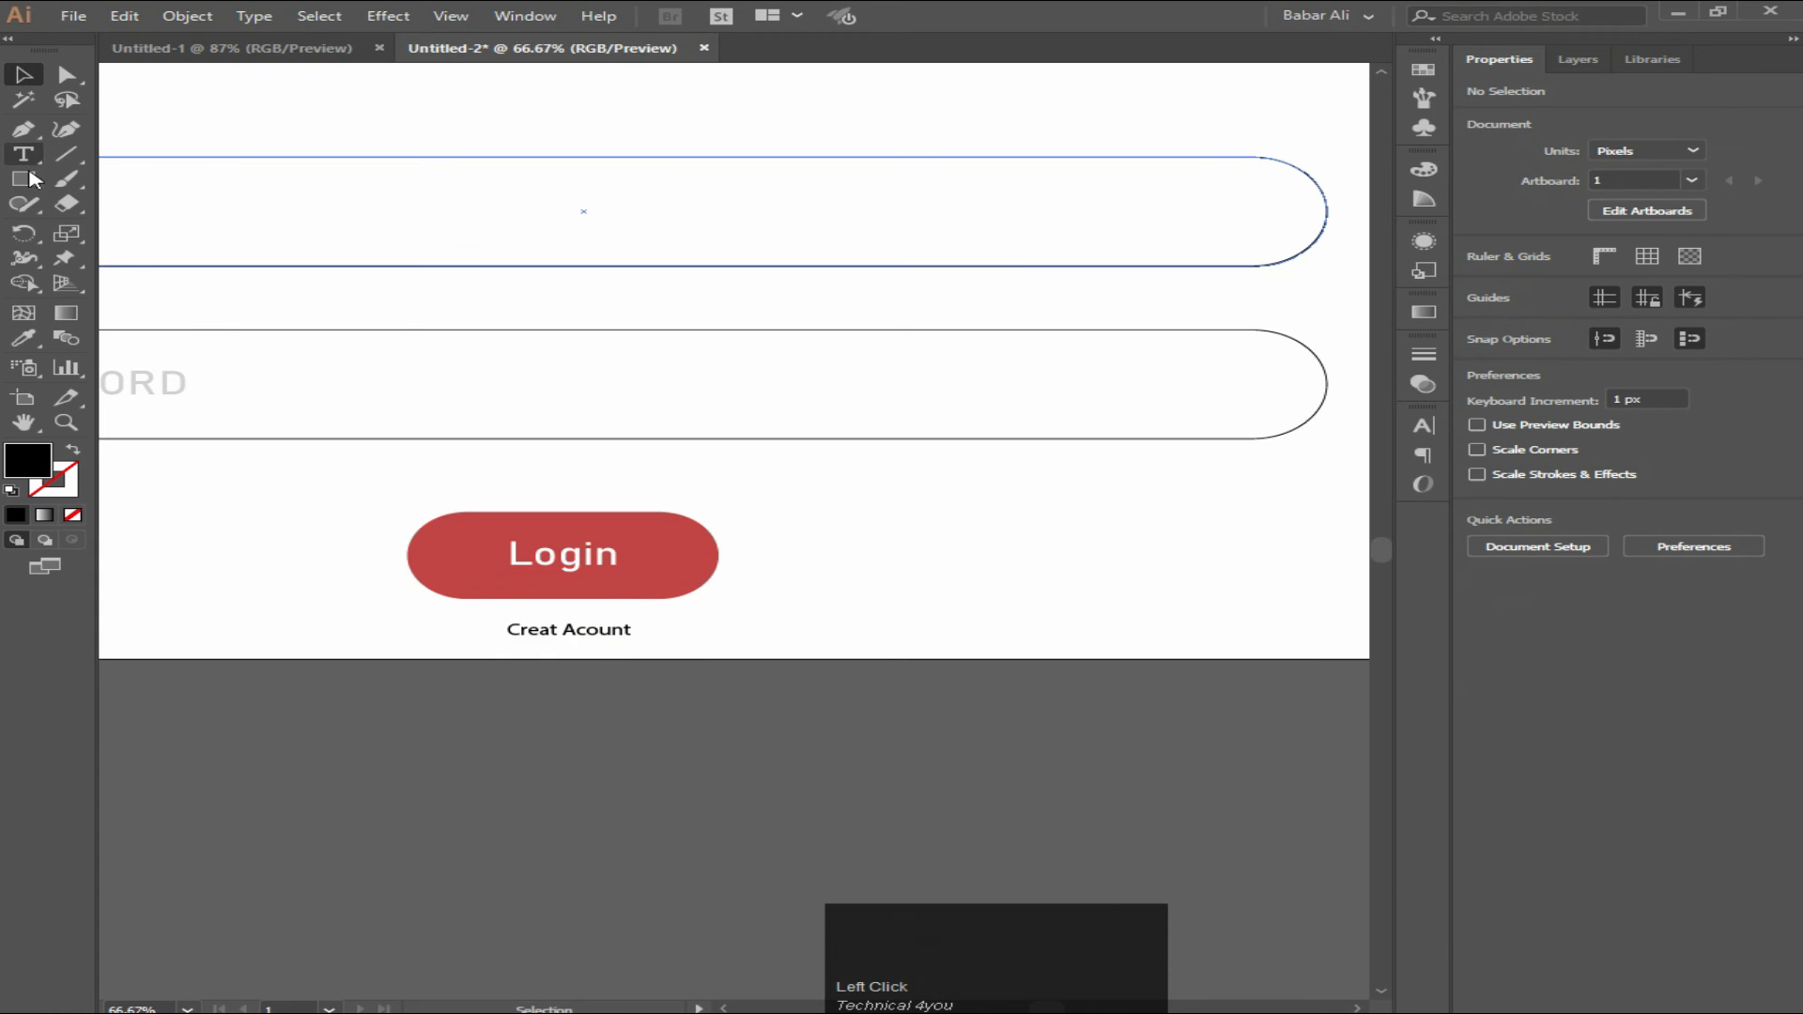
Draw a horizontal line about 134 px long directly beneath the Creat Acount text as an underline
click(66, 153)
scroll(560, 671, down, 1)
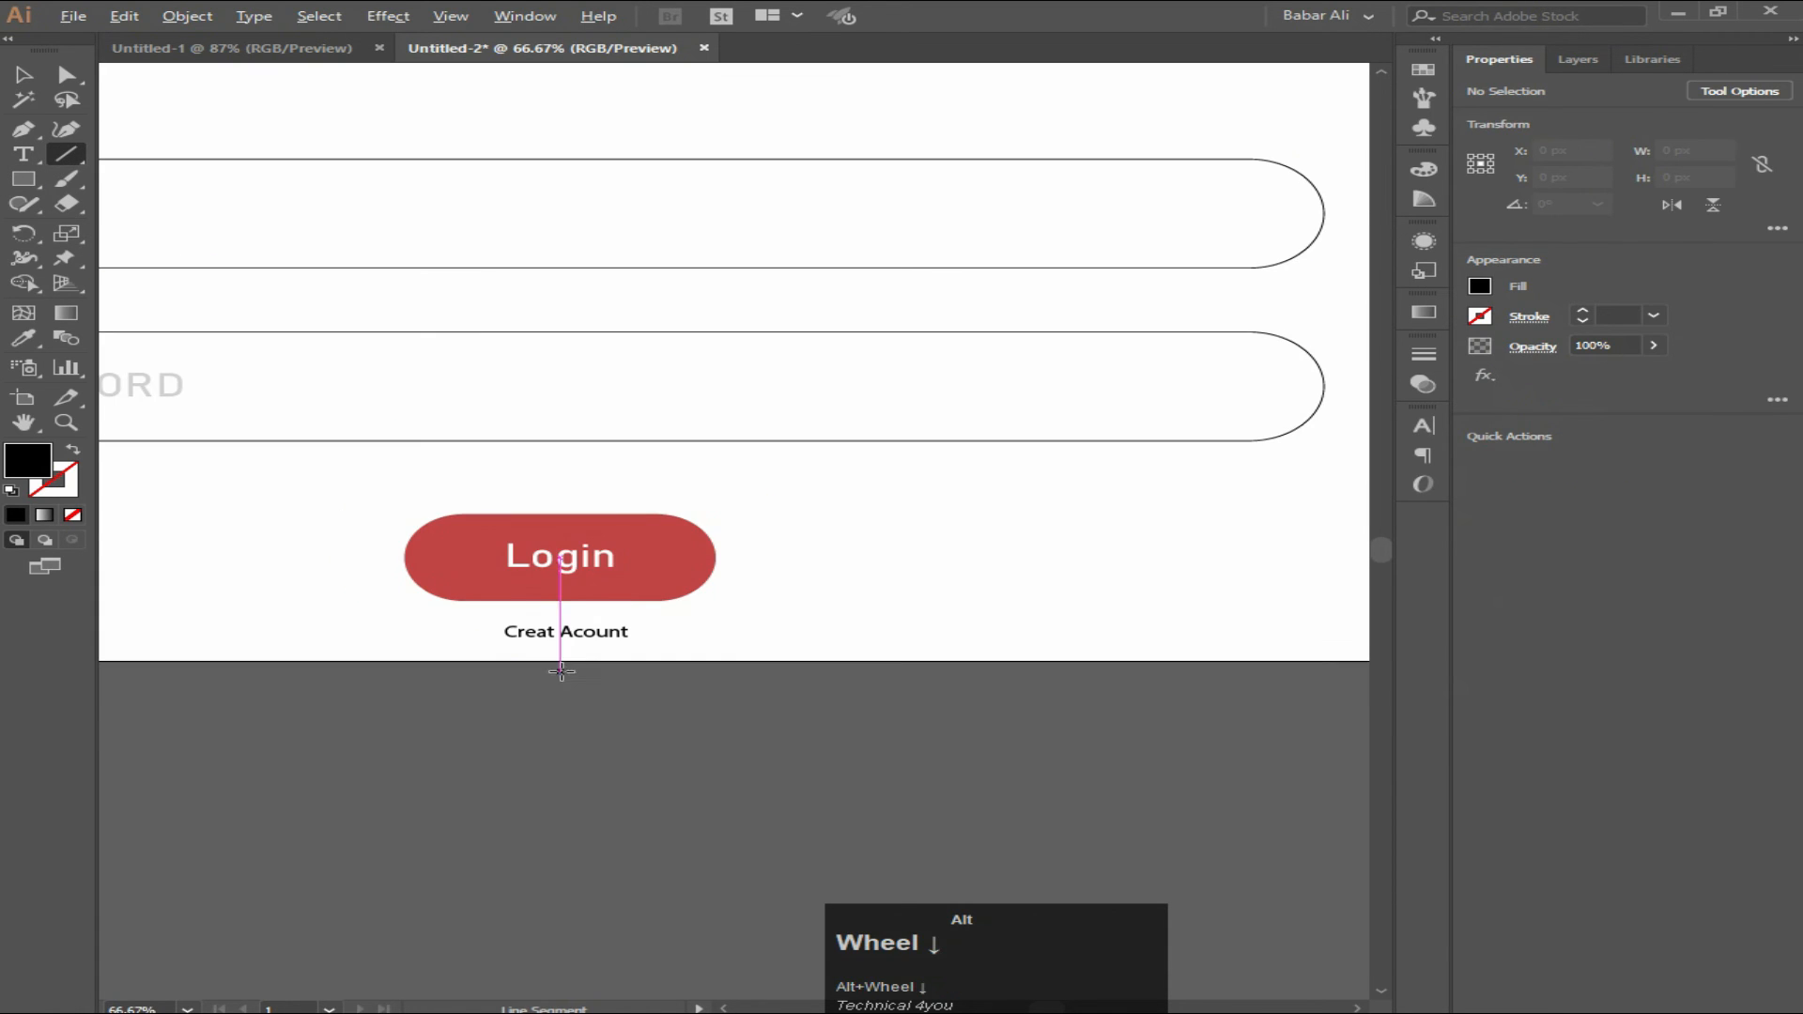
scroll(548, 658, up, 3)
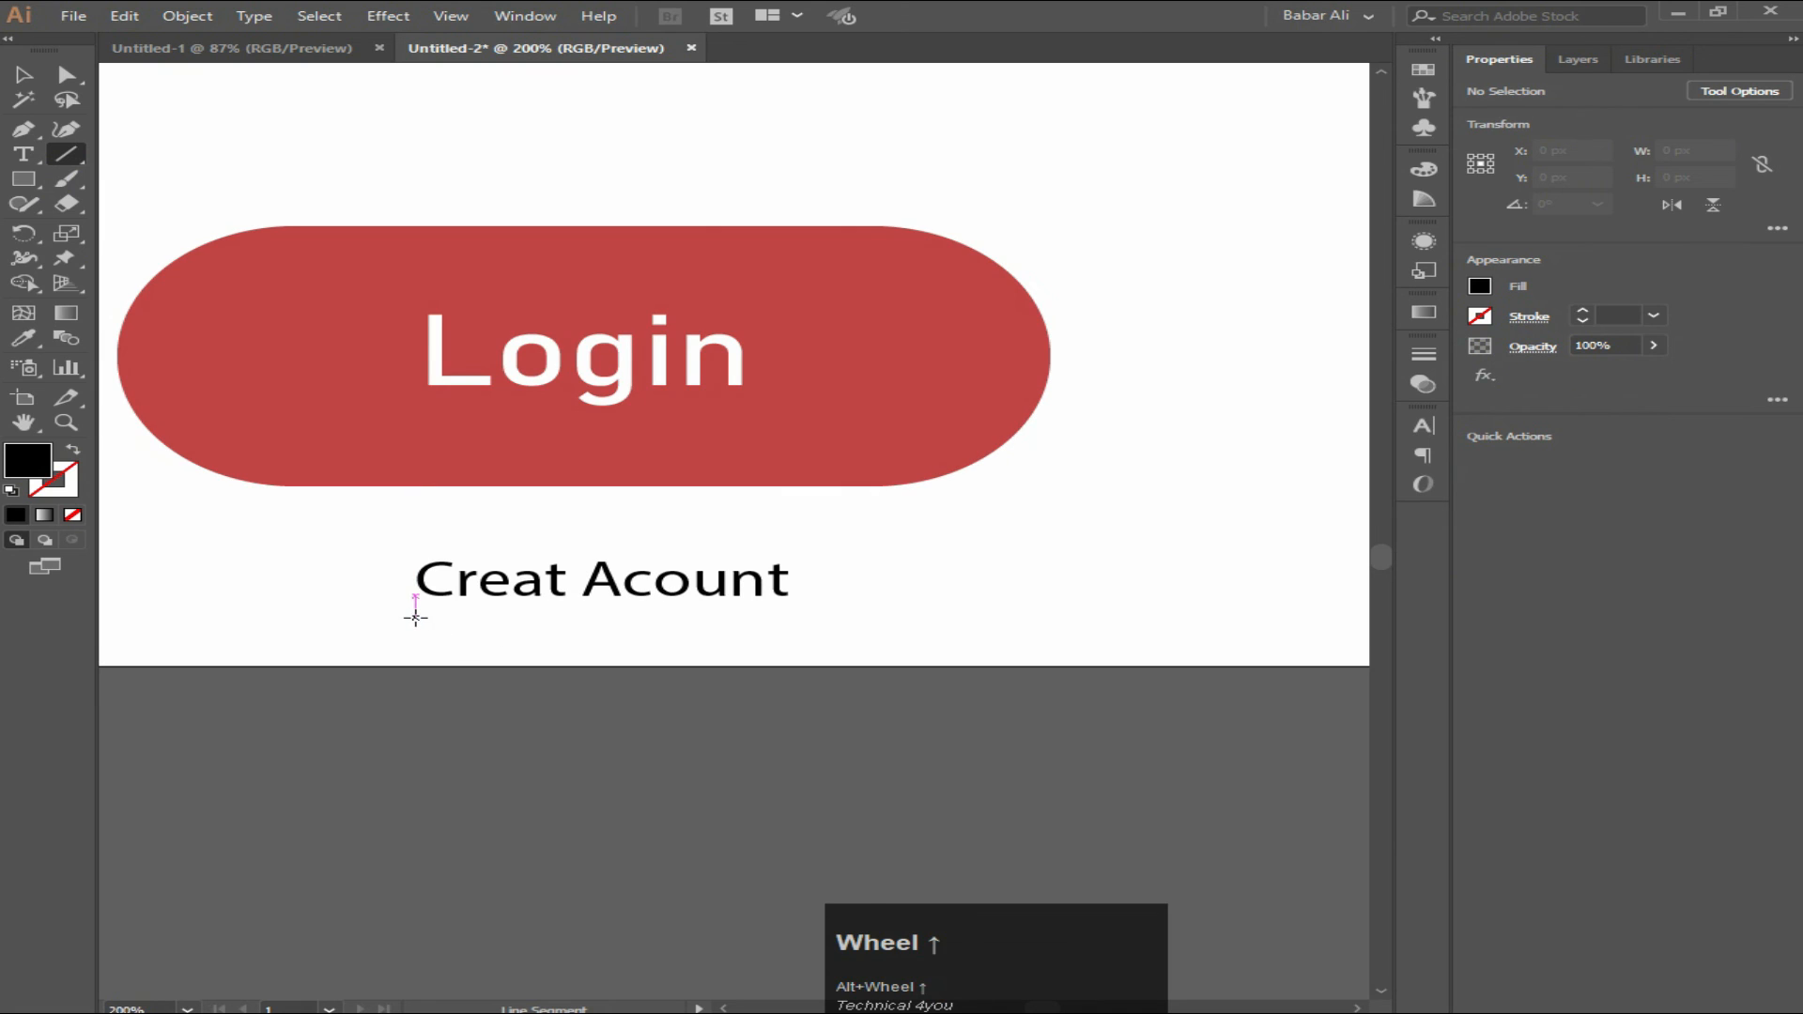
drag(415, 617, 796, 618)
Set the stroke weight of the line under the Creat Acount text to 2 pt and deselect it
click(1653, 316)
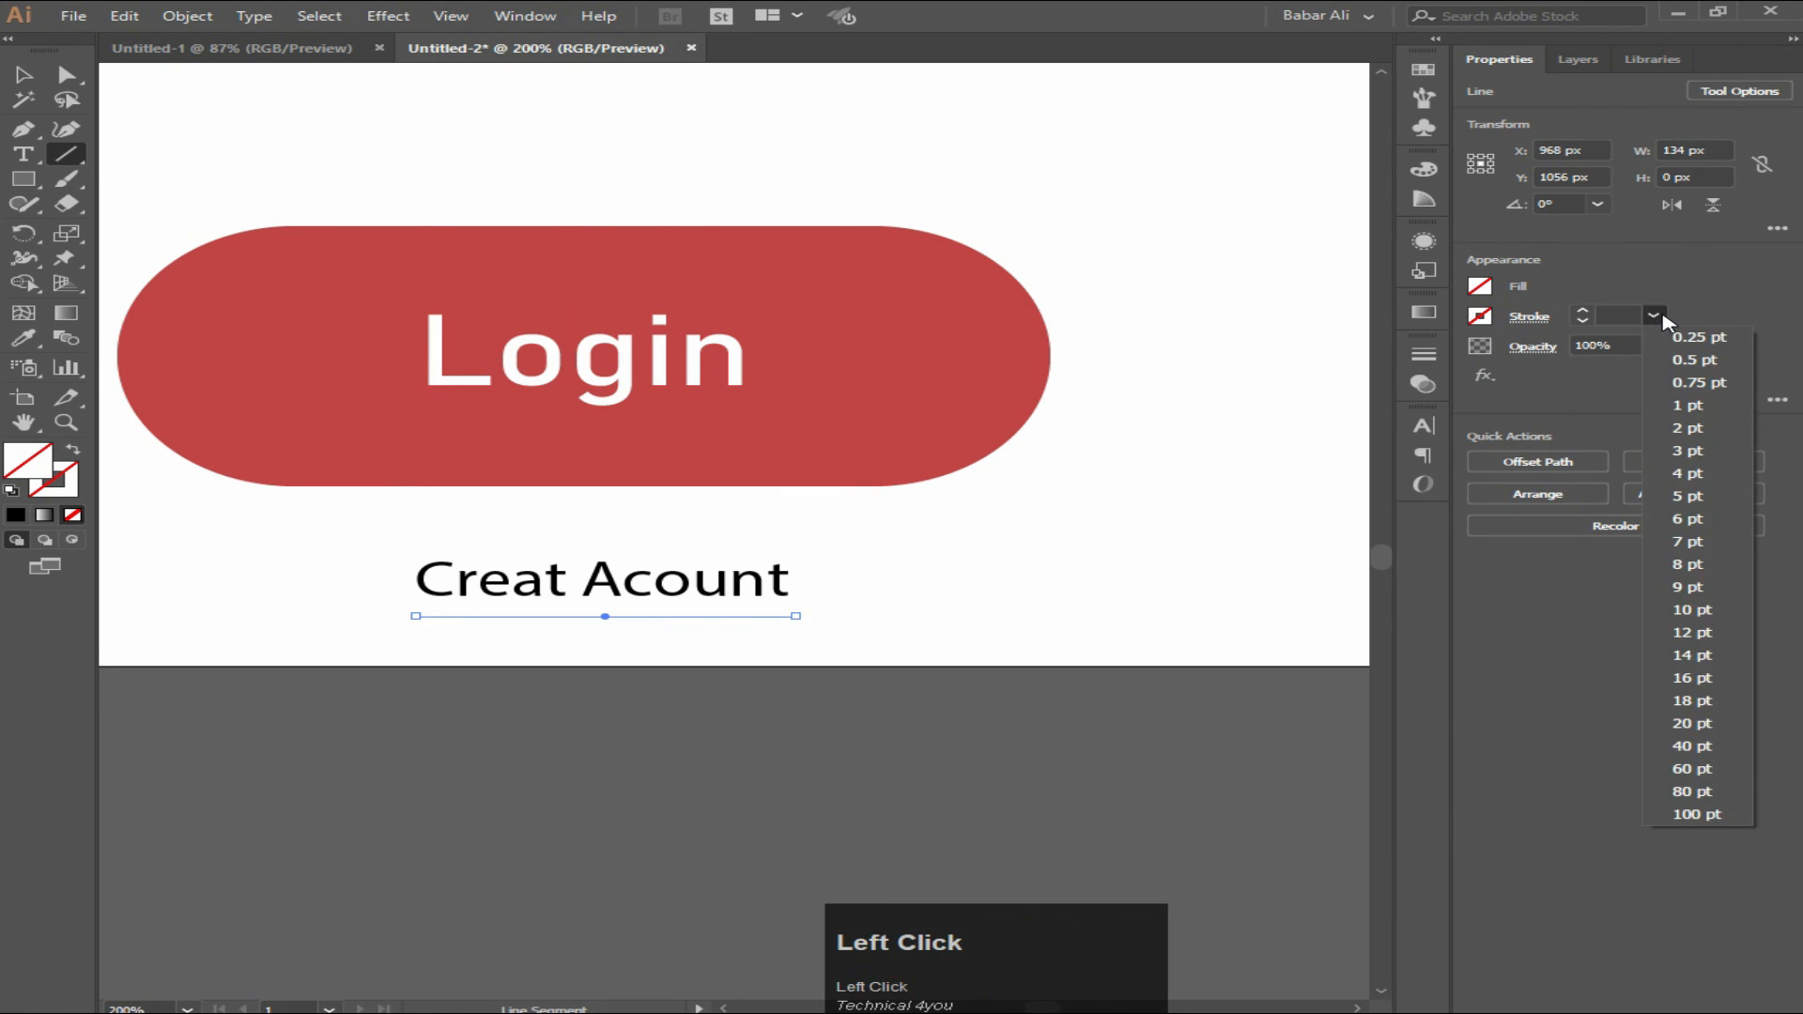
click(1700, 434)
click(24, 74)
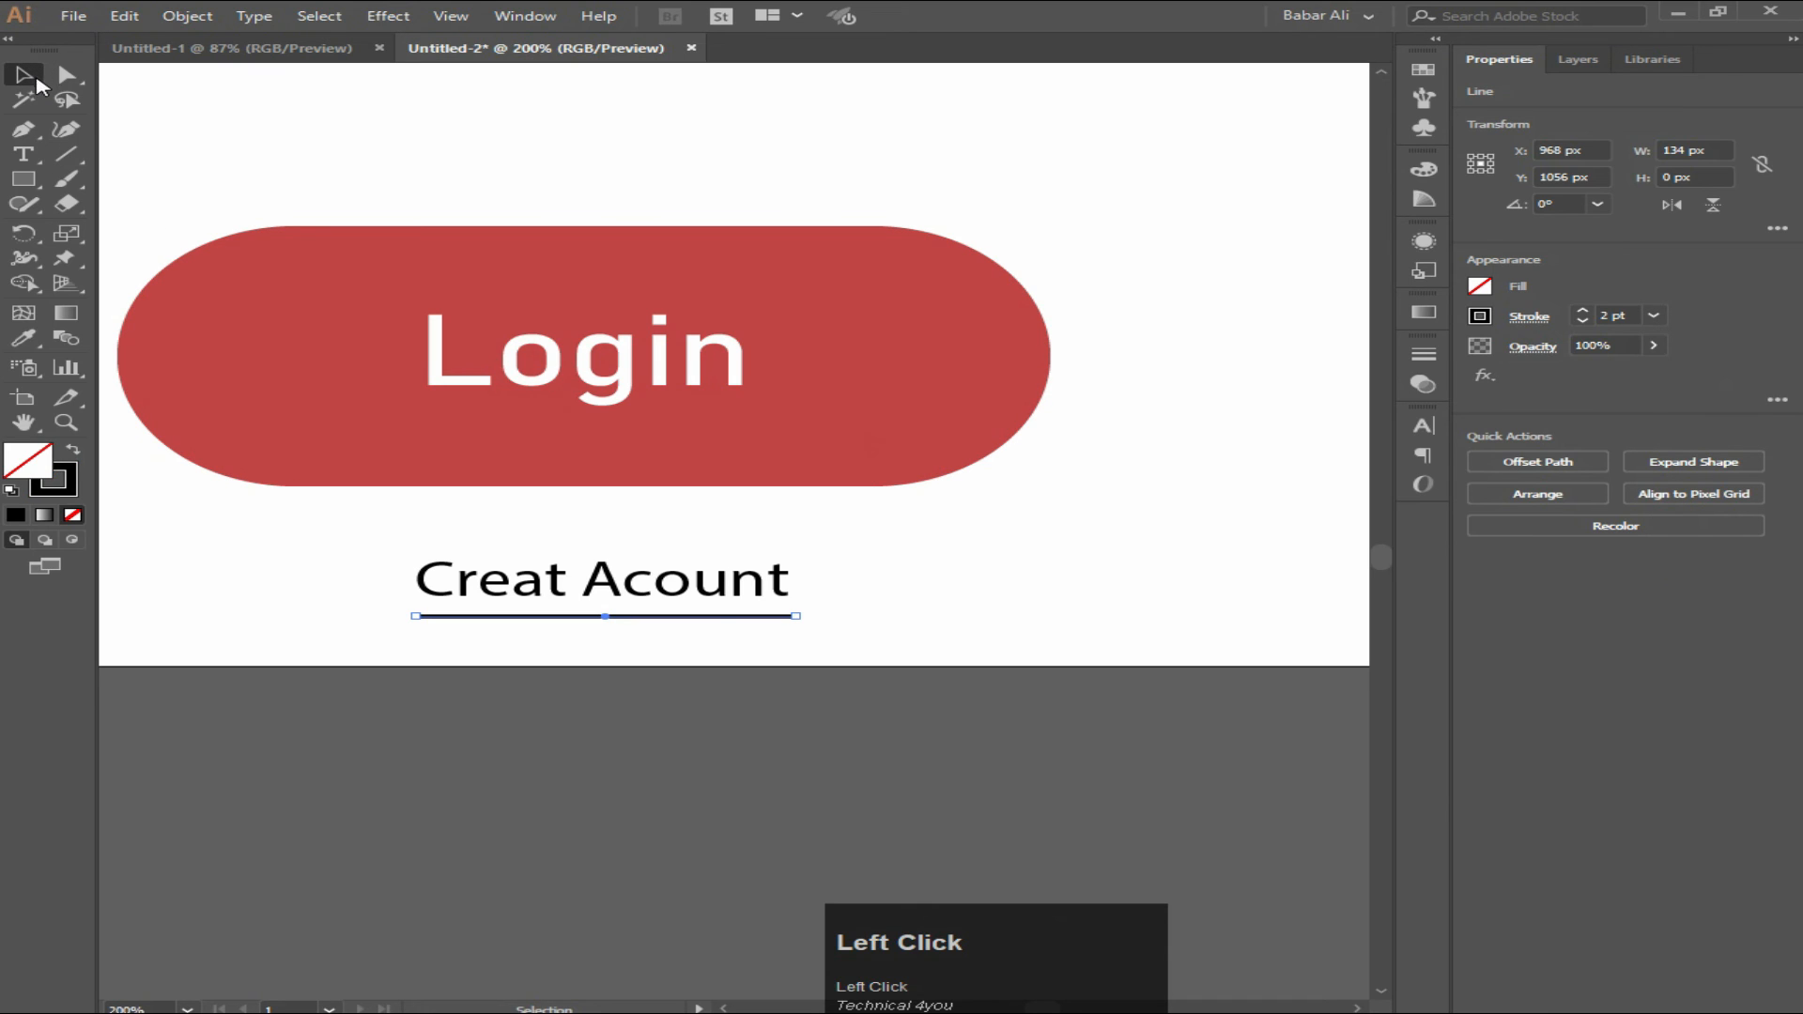
click(234, 476)
scroll(230, 471, down, 3)
click(437, 651)
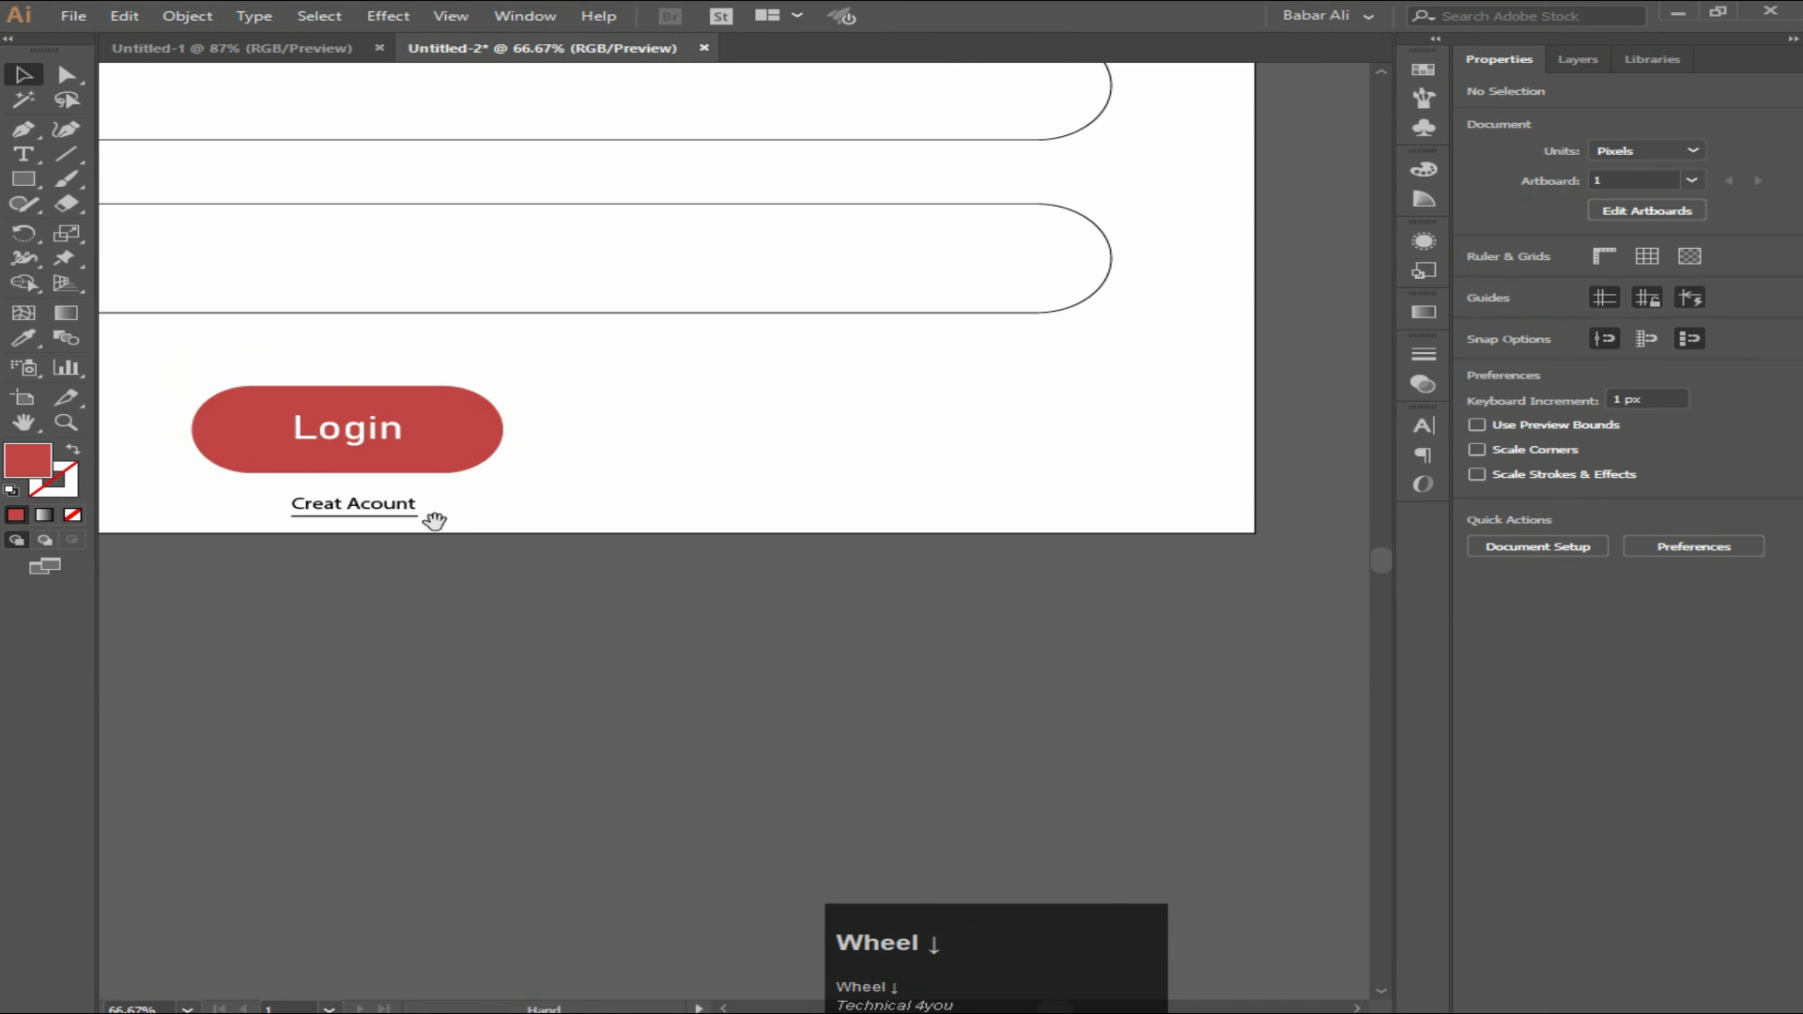
drag(483, 592, 664, 644)
scroll(601, 793, down, 1)
scroll(745, 692, down, 1)
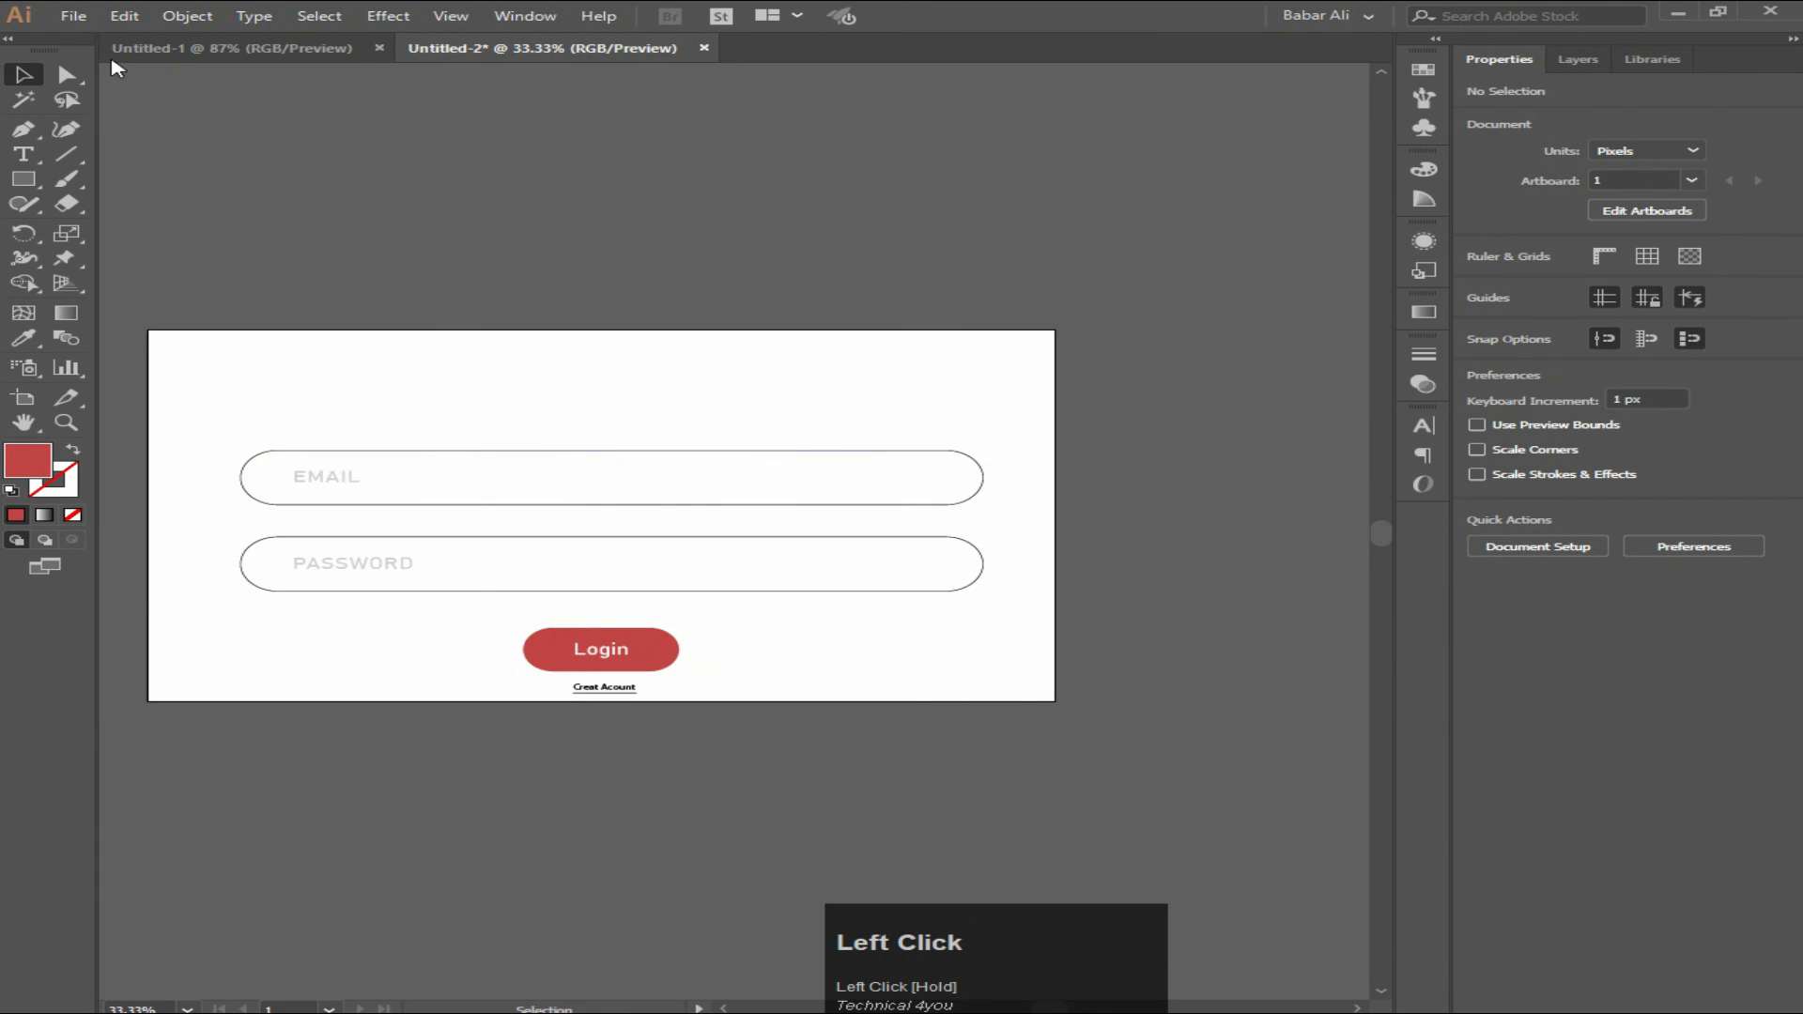
Place the stacked-layers logo image on the artboard, scaled down and centred above the EMAIL field
click(73, 16)
click(187, 352)
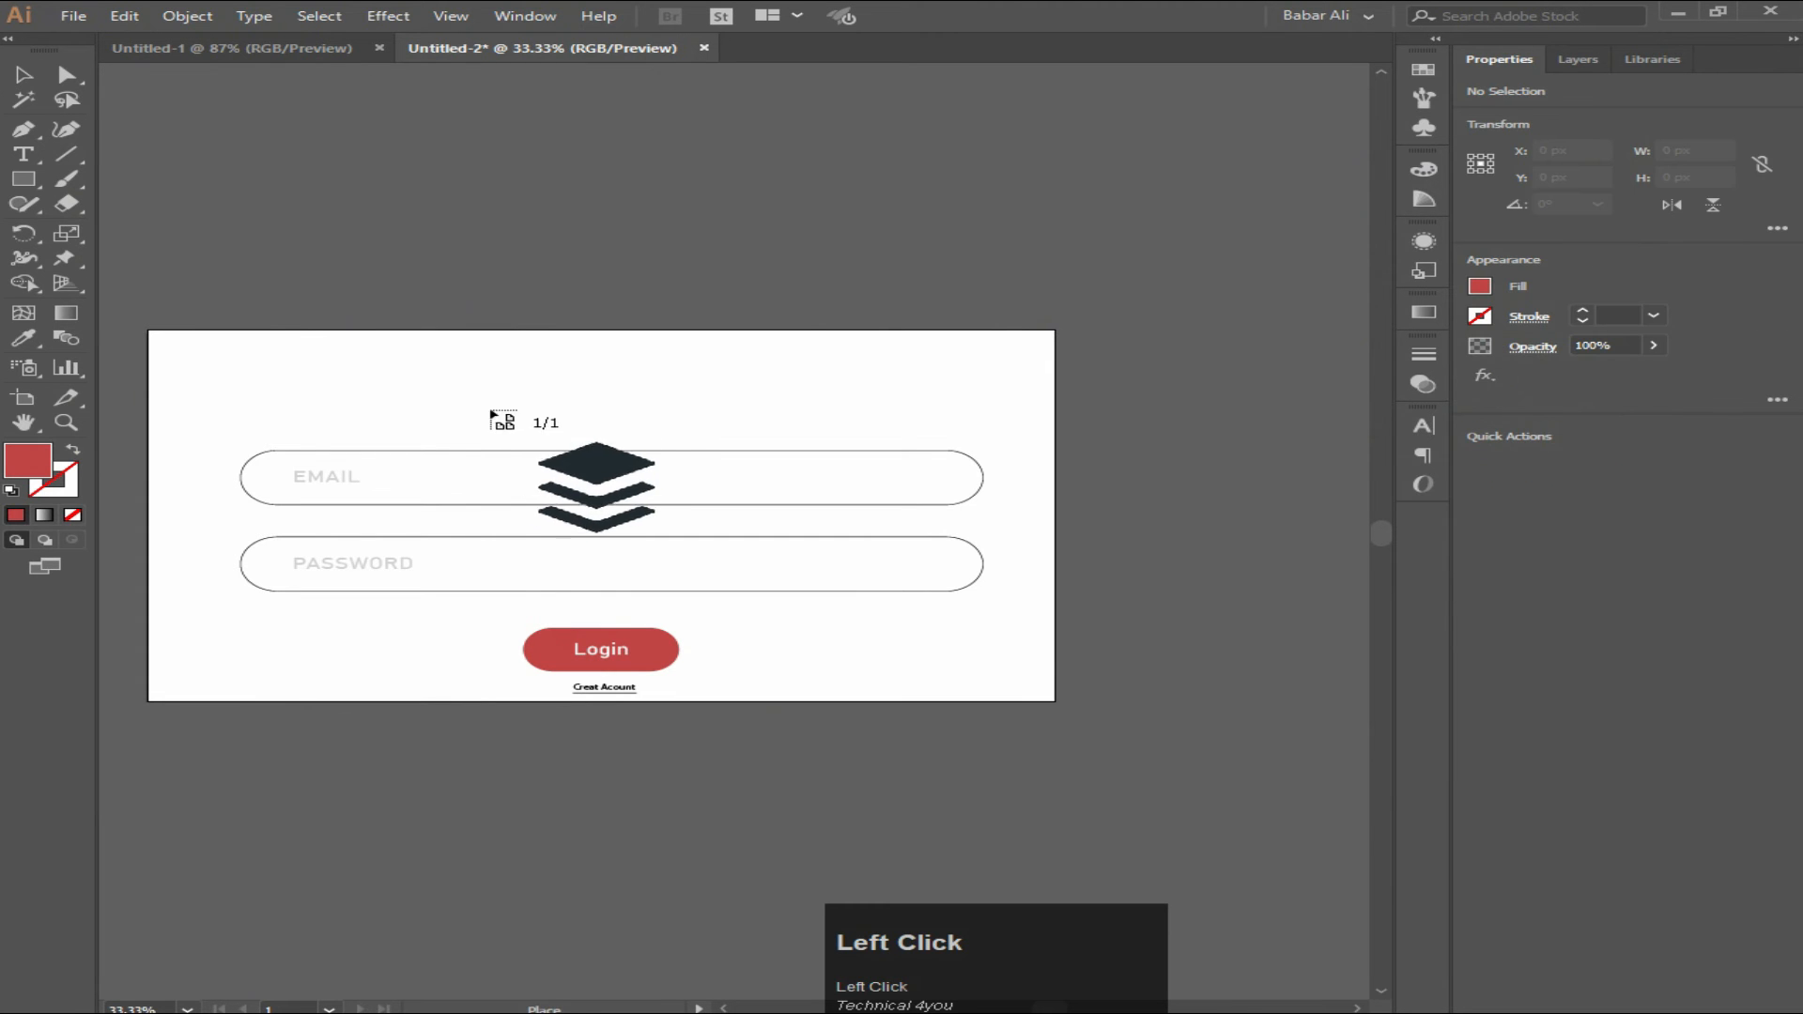
click(523, 365)
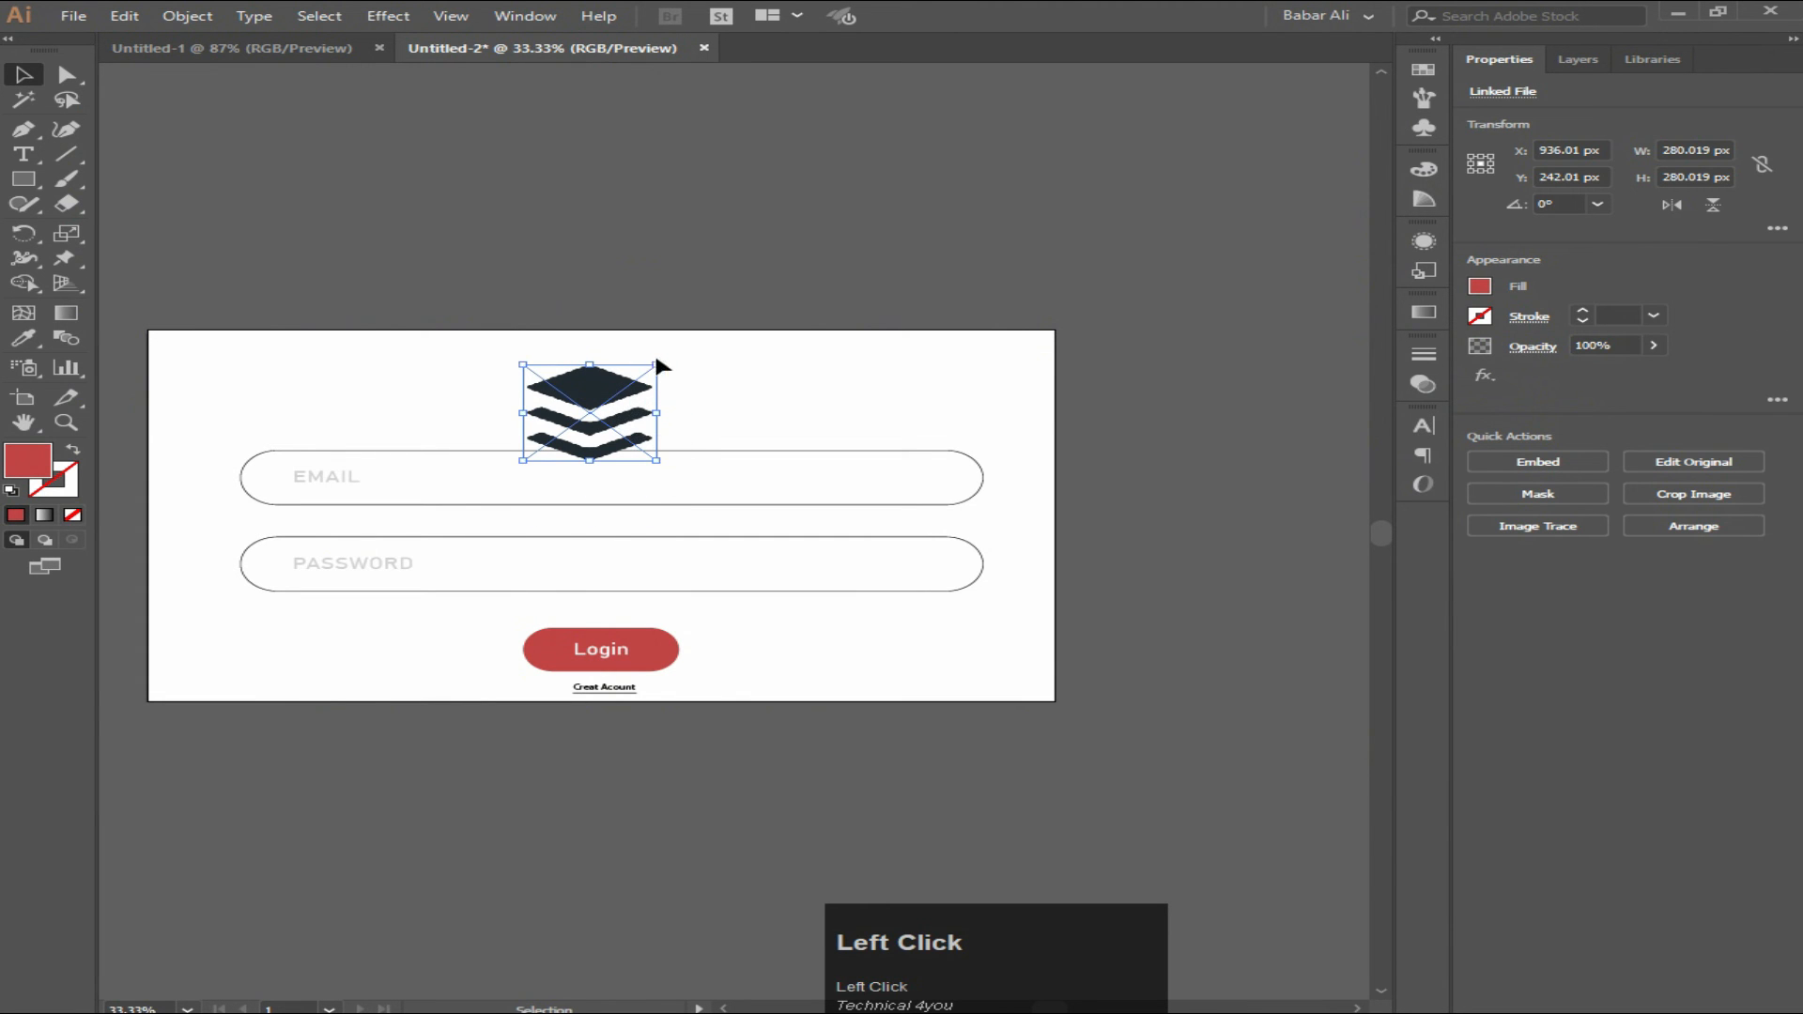
drag(661, 362, 563, 455)
click(751, 381)
Move the Login button together with the underlined Creat Acount text slightly up, closer to the PASSWORD field
key(alt)
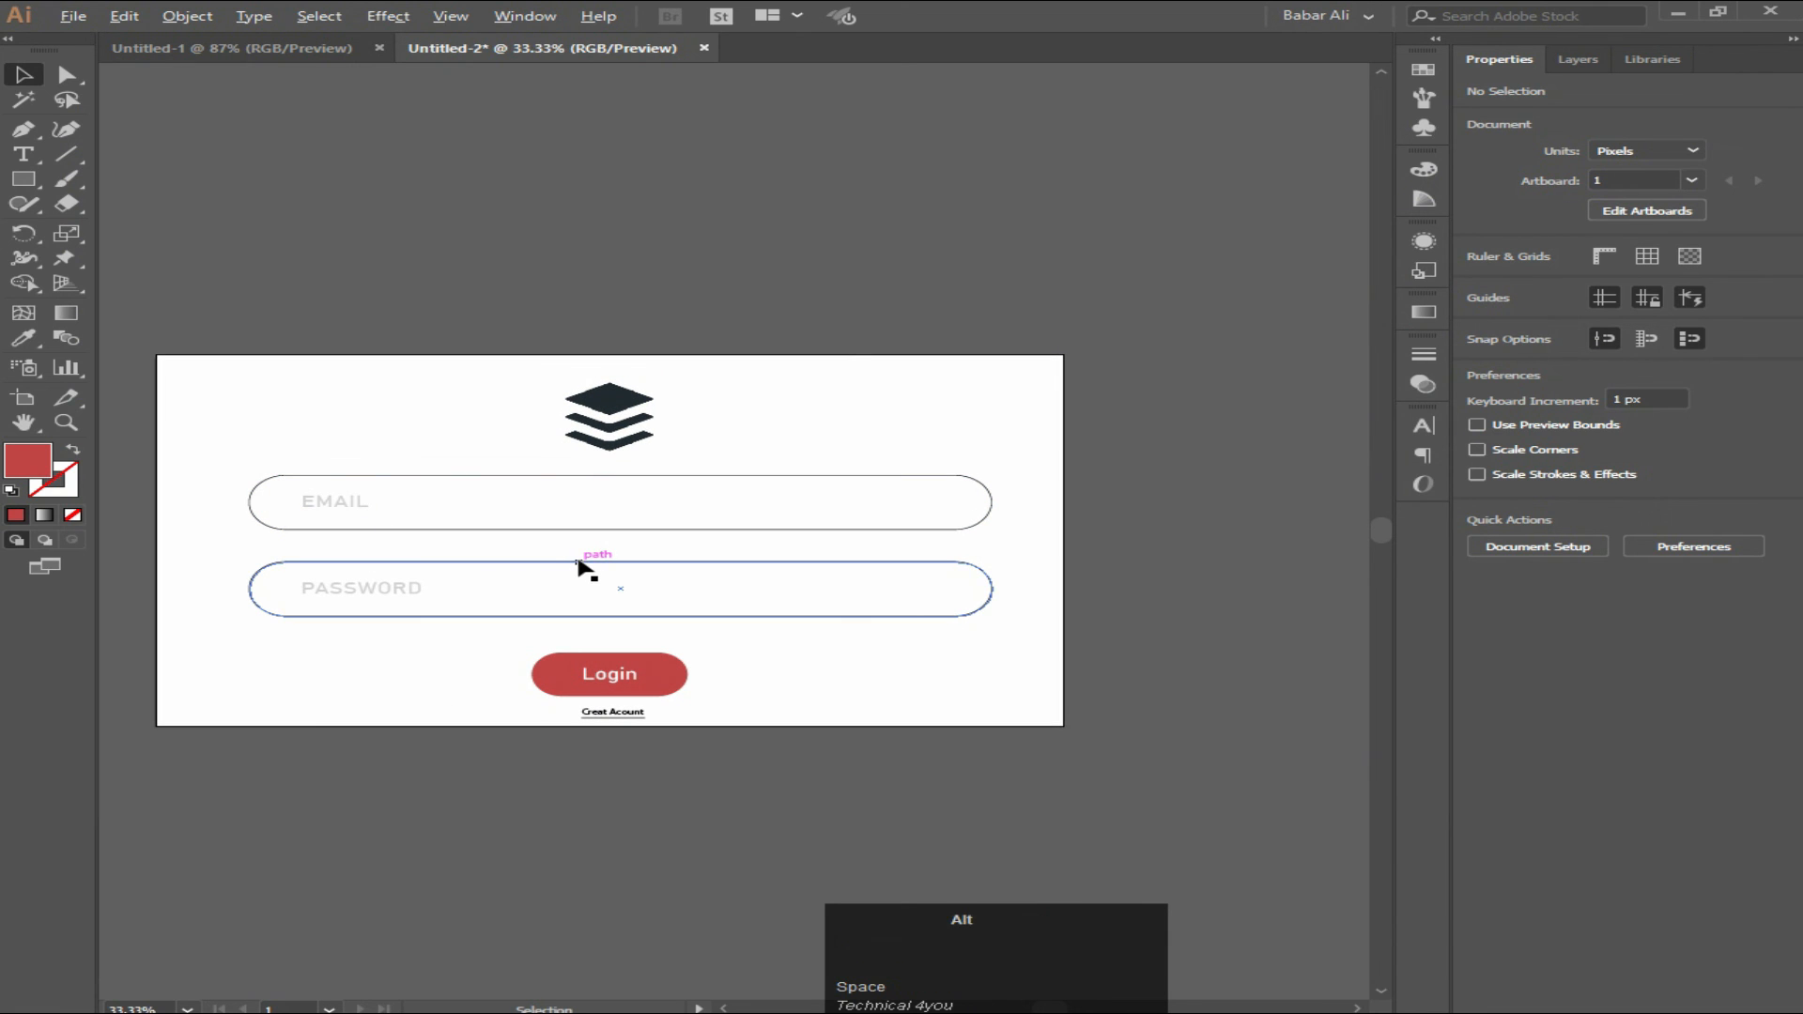
drag(578, 565, 626, 558)
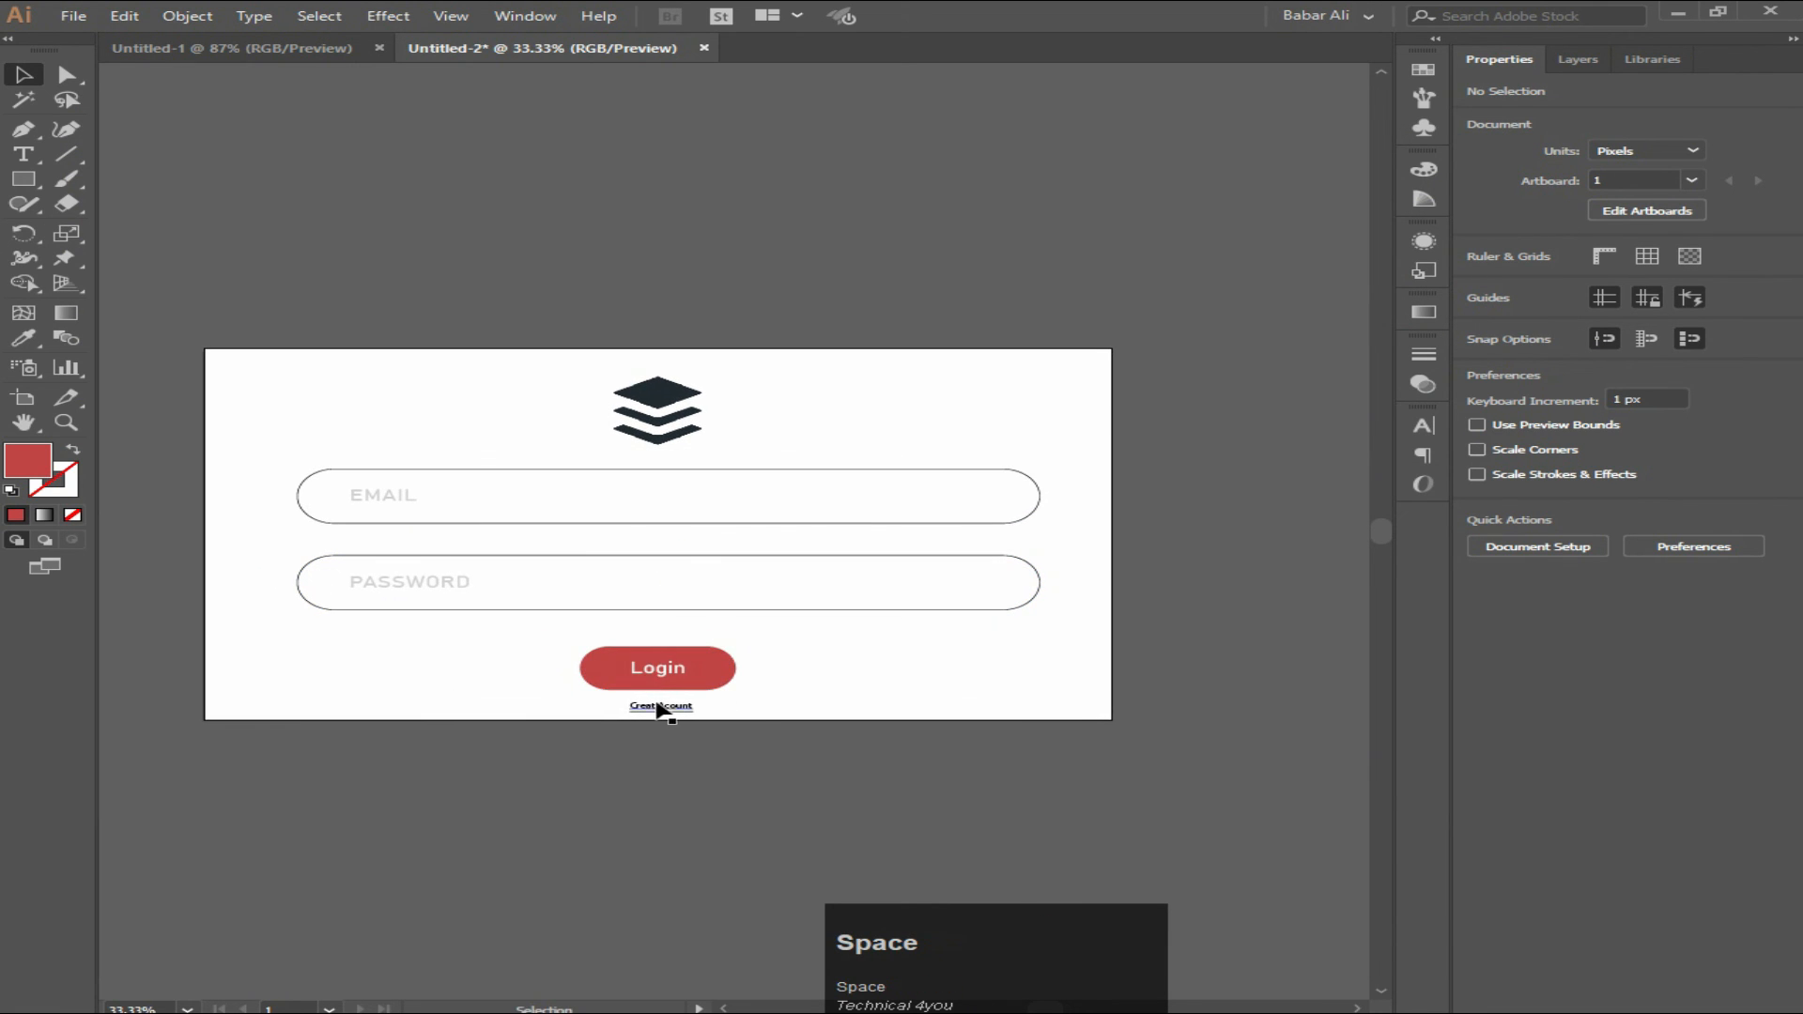
scroll(659, 718, up, 1)
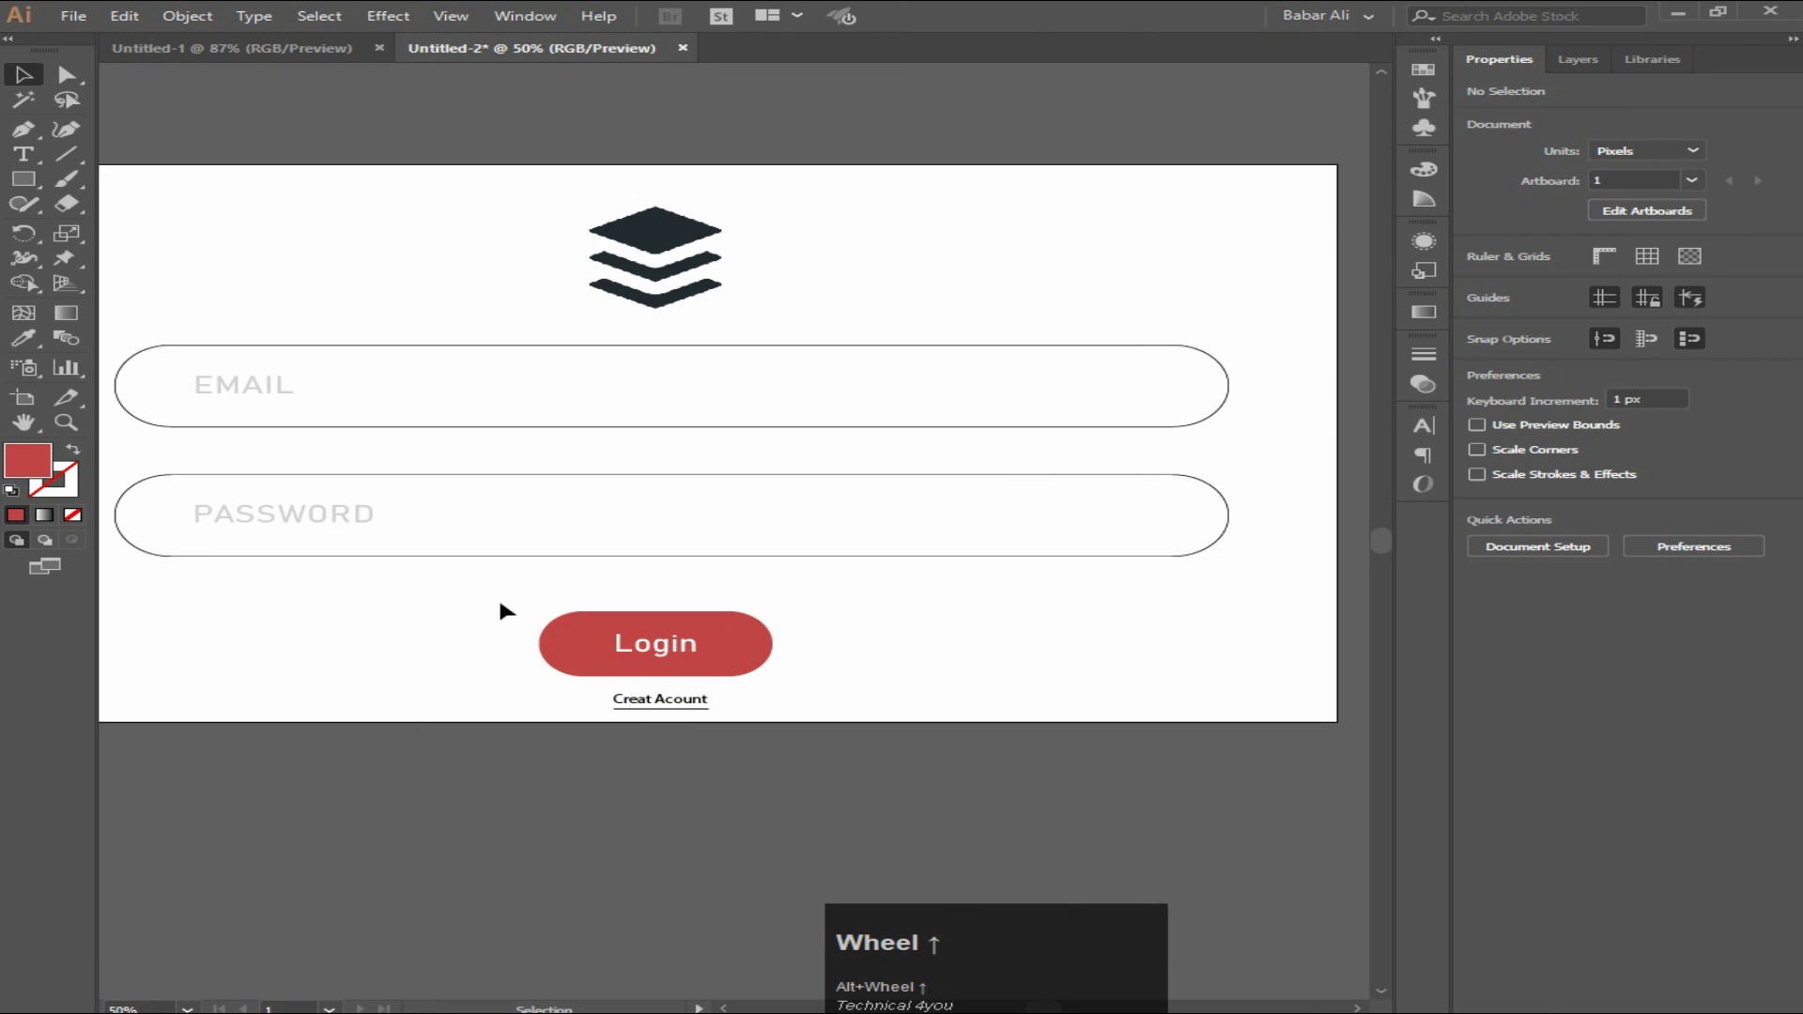
drag(499, 600, 854, 723)
drag(684, 670, 683, 654)
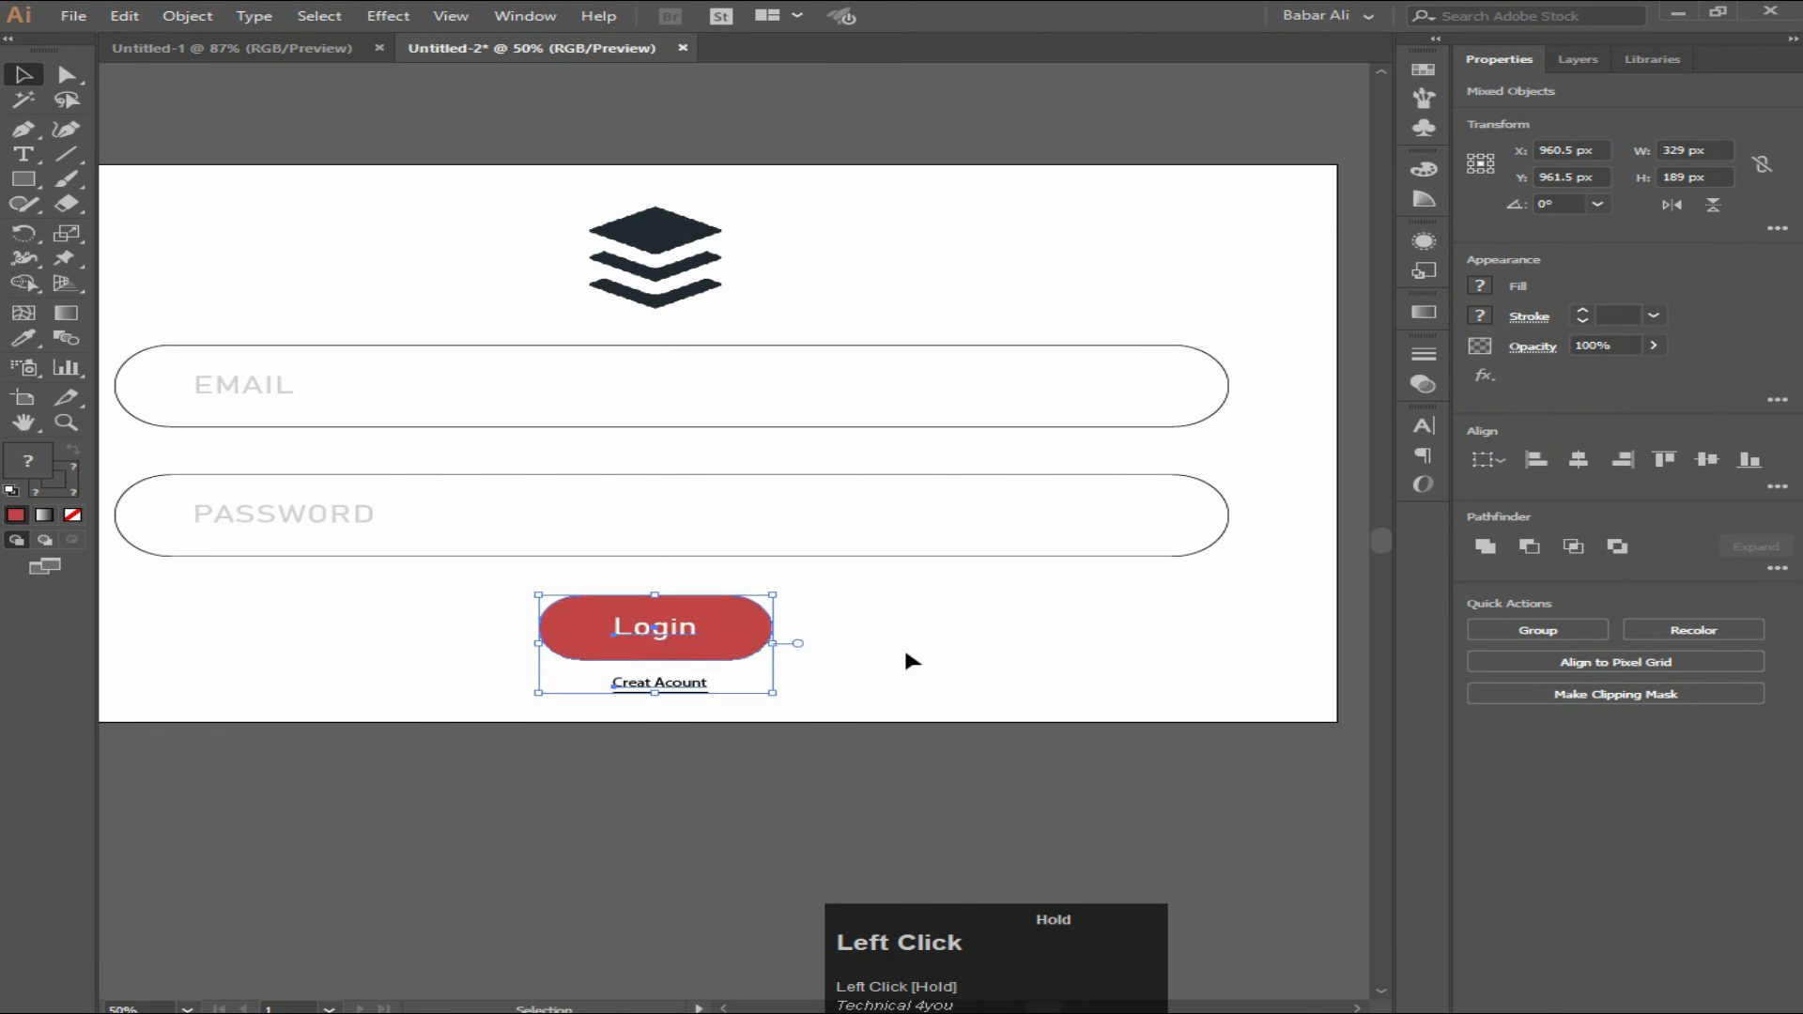
click(840, 645)
scroll(840, 645, down, 1)
drag(862, 647, 780, 663)
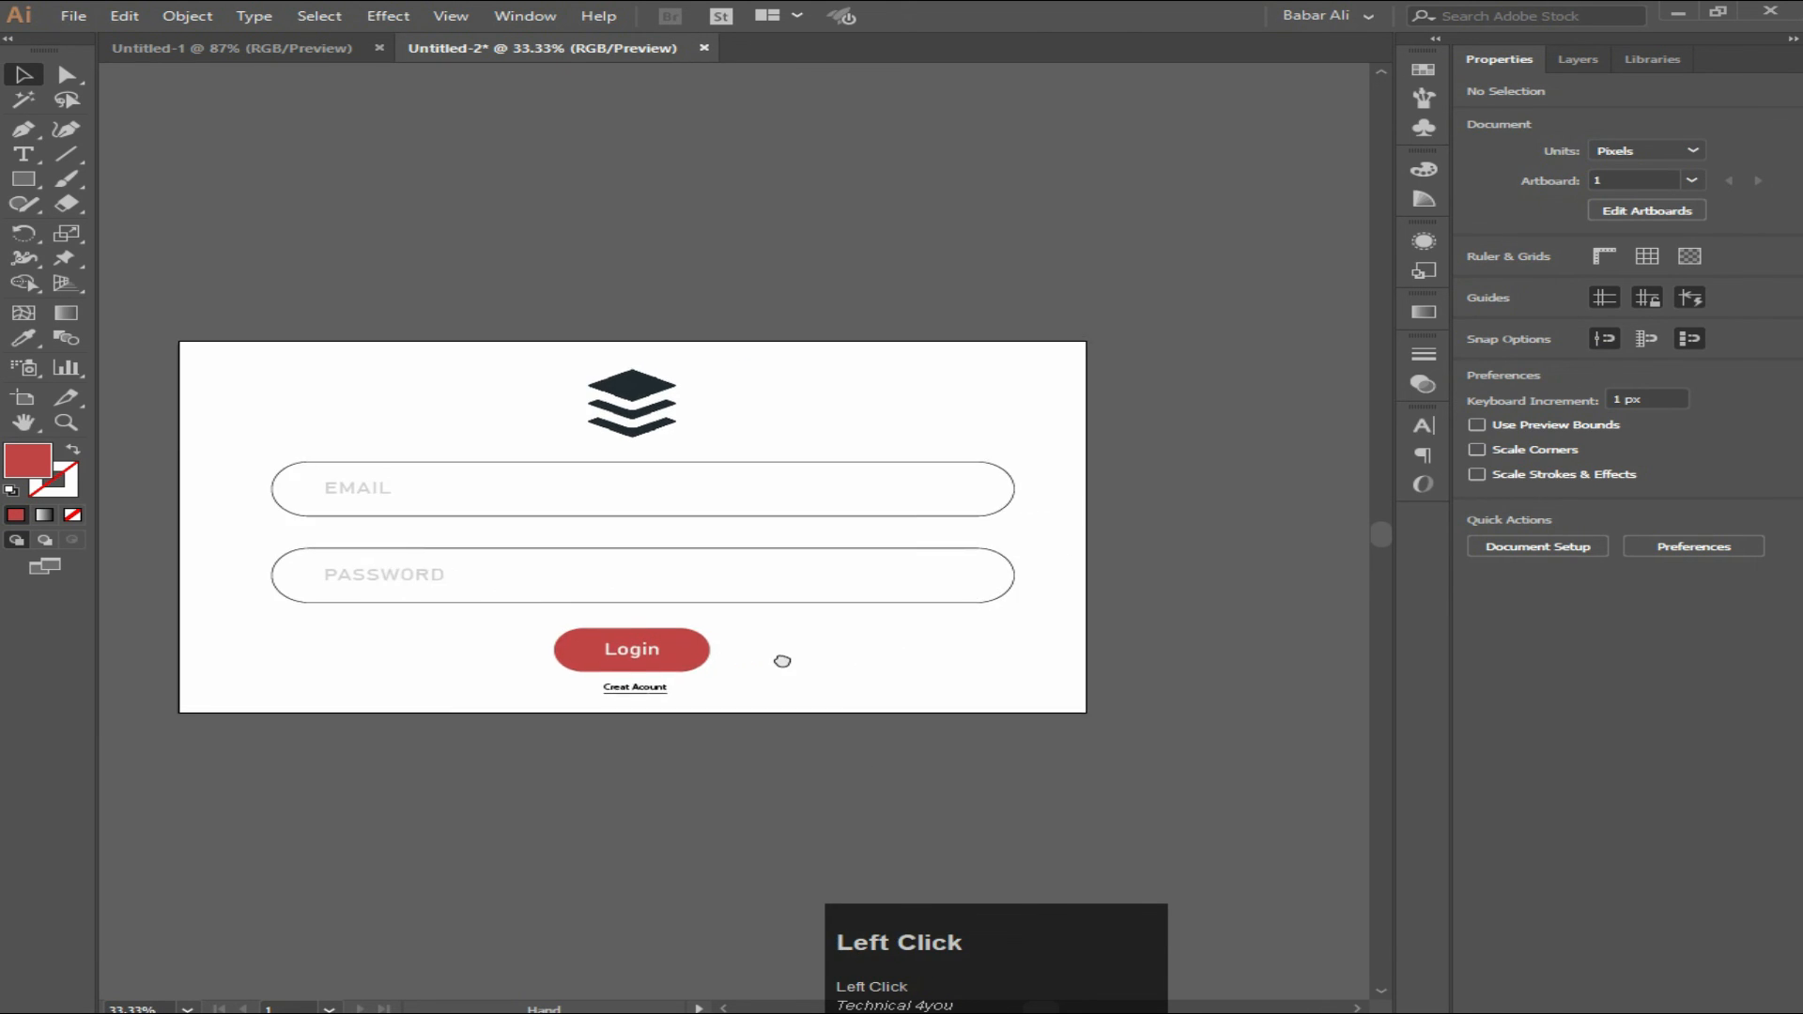